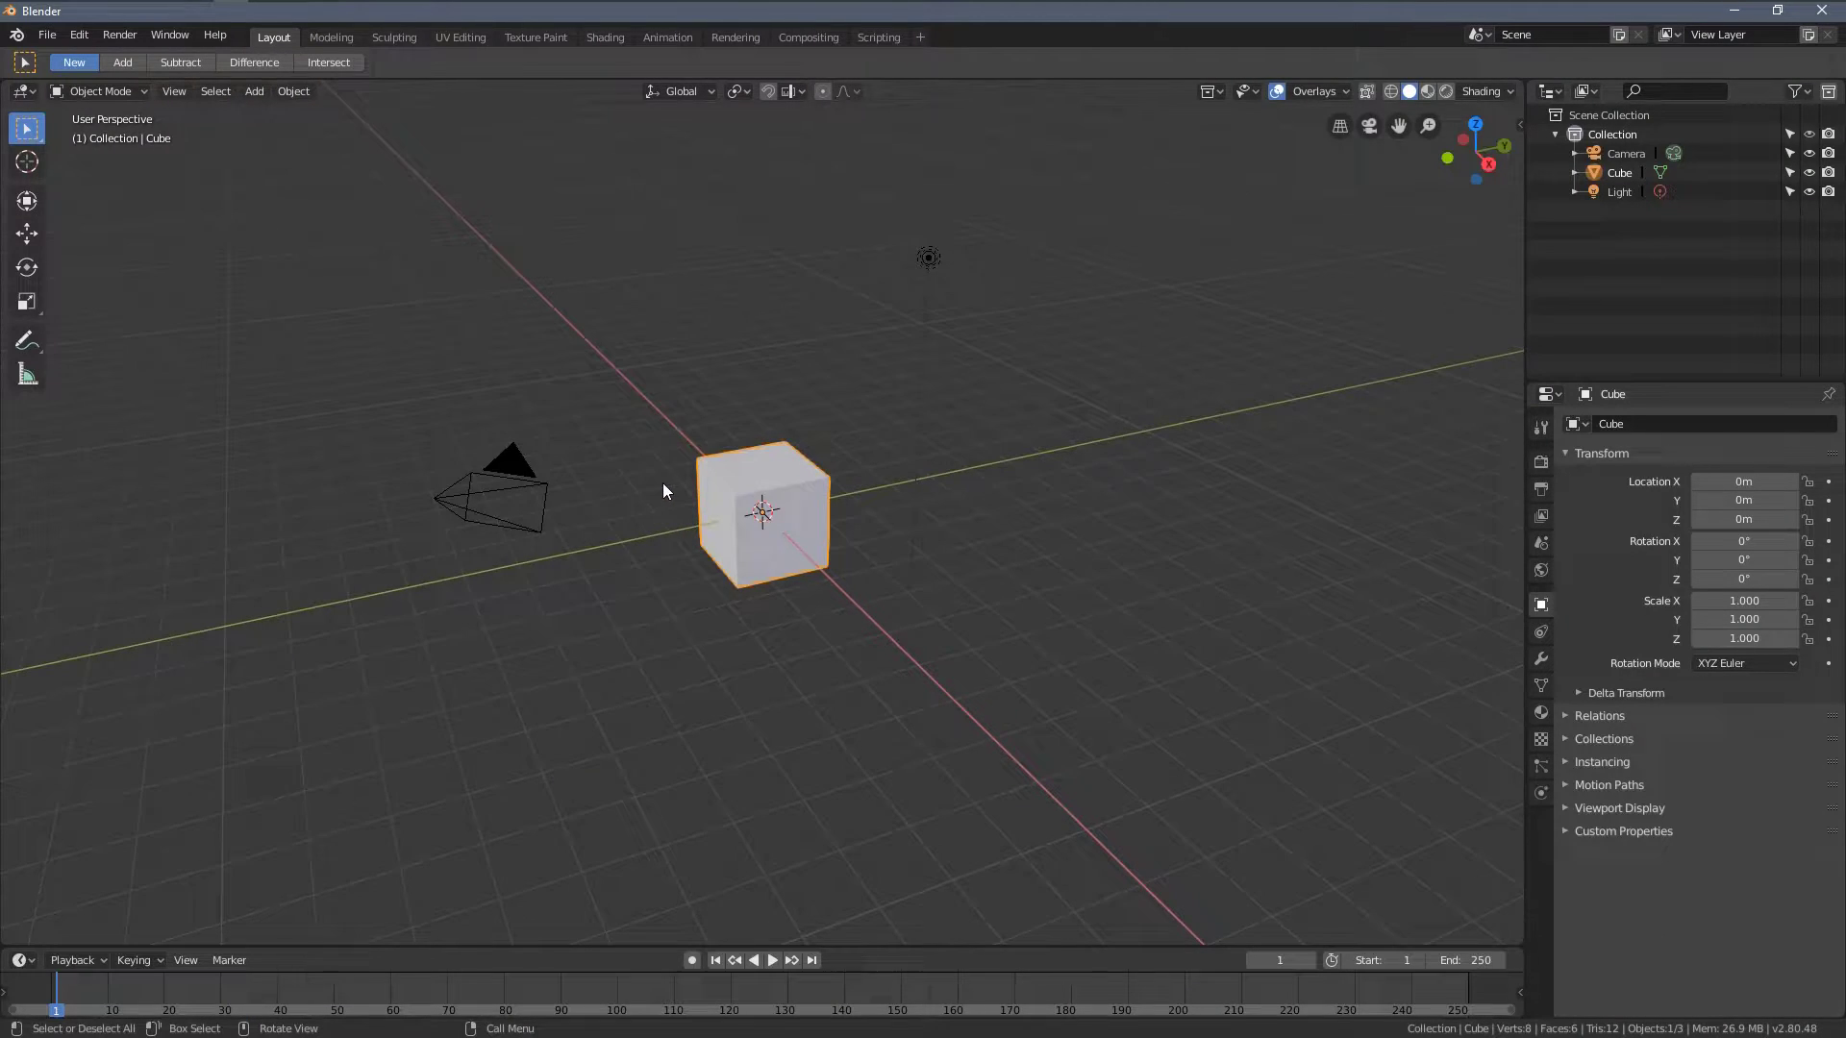
- Confirm deleting the camera and select the cube in move mode
click(1059, 777)
key(x)
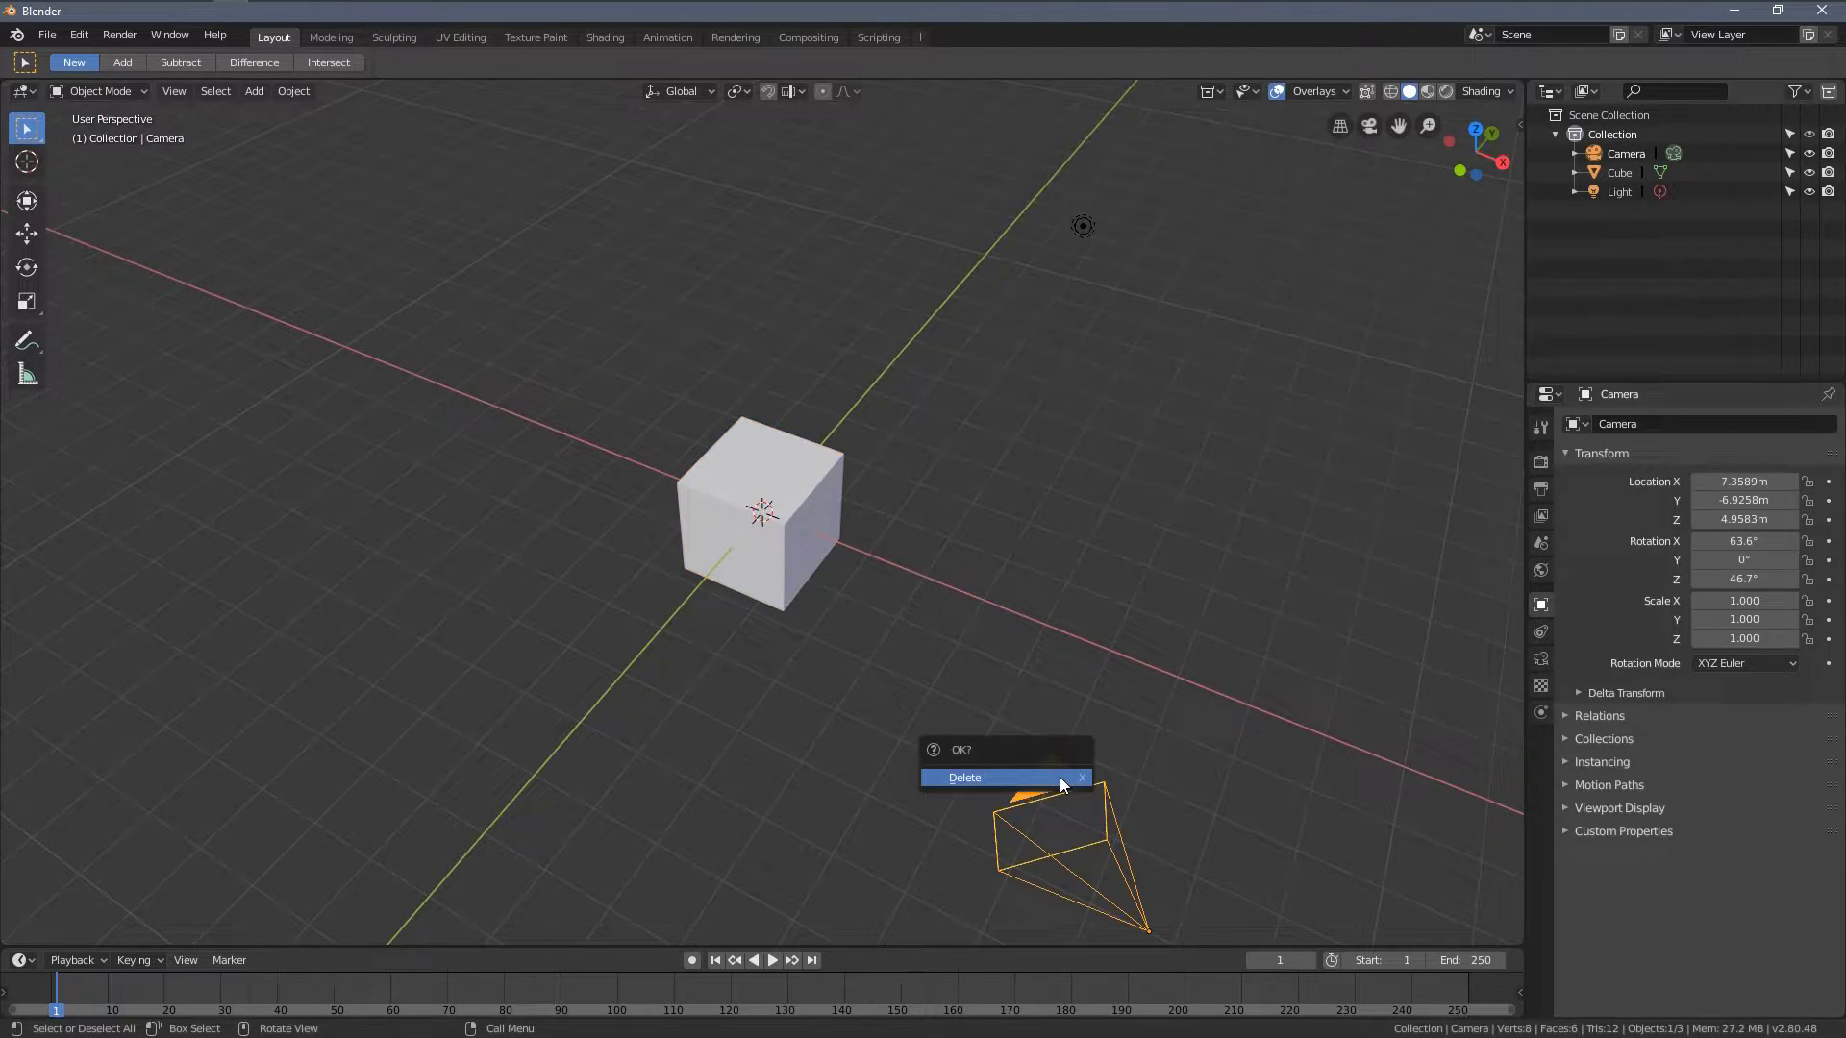
click(1059, 776)
middle_drag(801, 585, 681, 507)
click(804, 534)
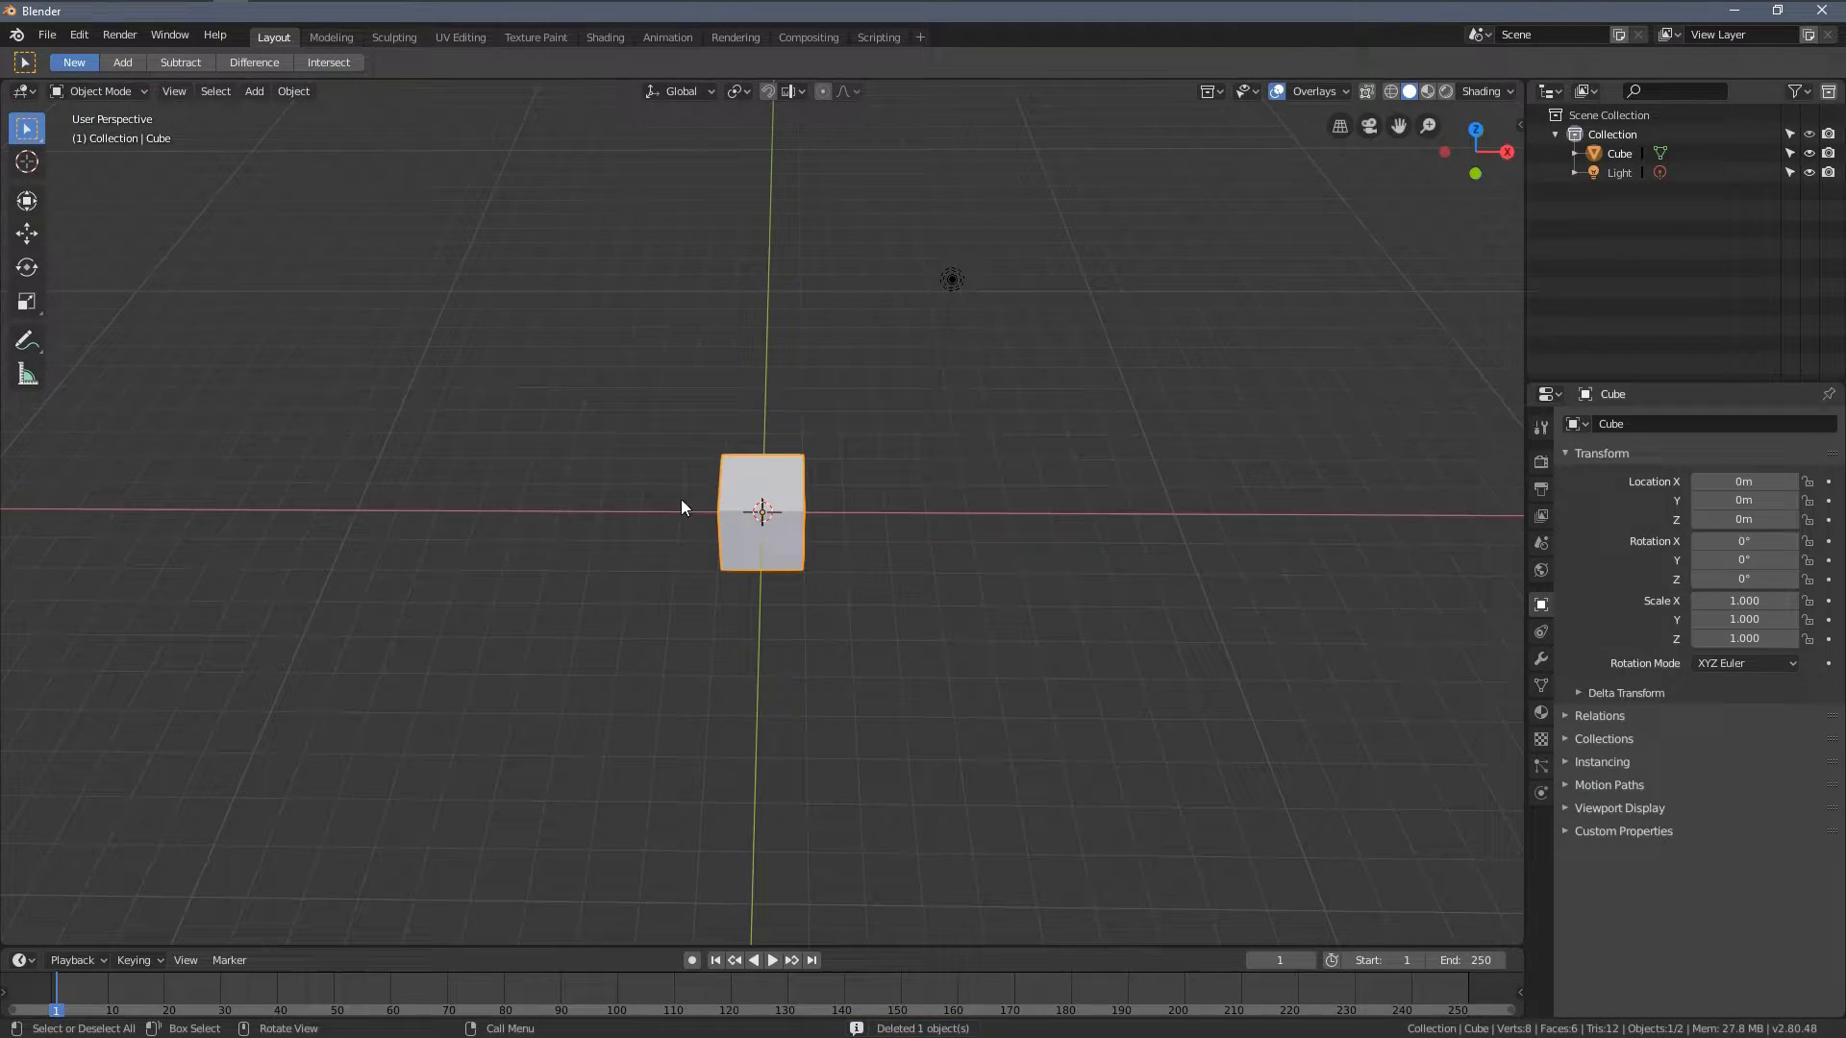
click(40, 246)
middle_drag(807, 511, 848, 544)
- Duplicate the cube and place the copy to the left of the original
key(shift+d)
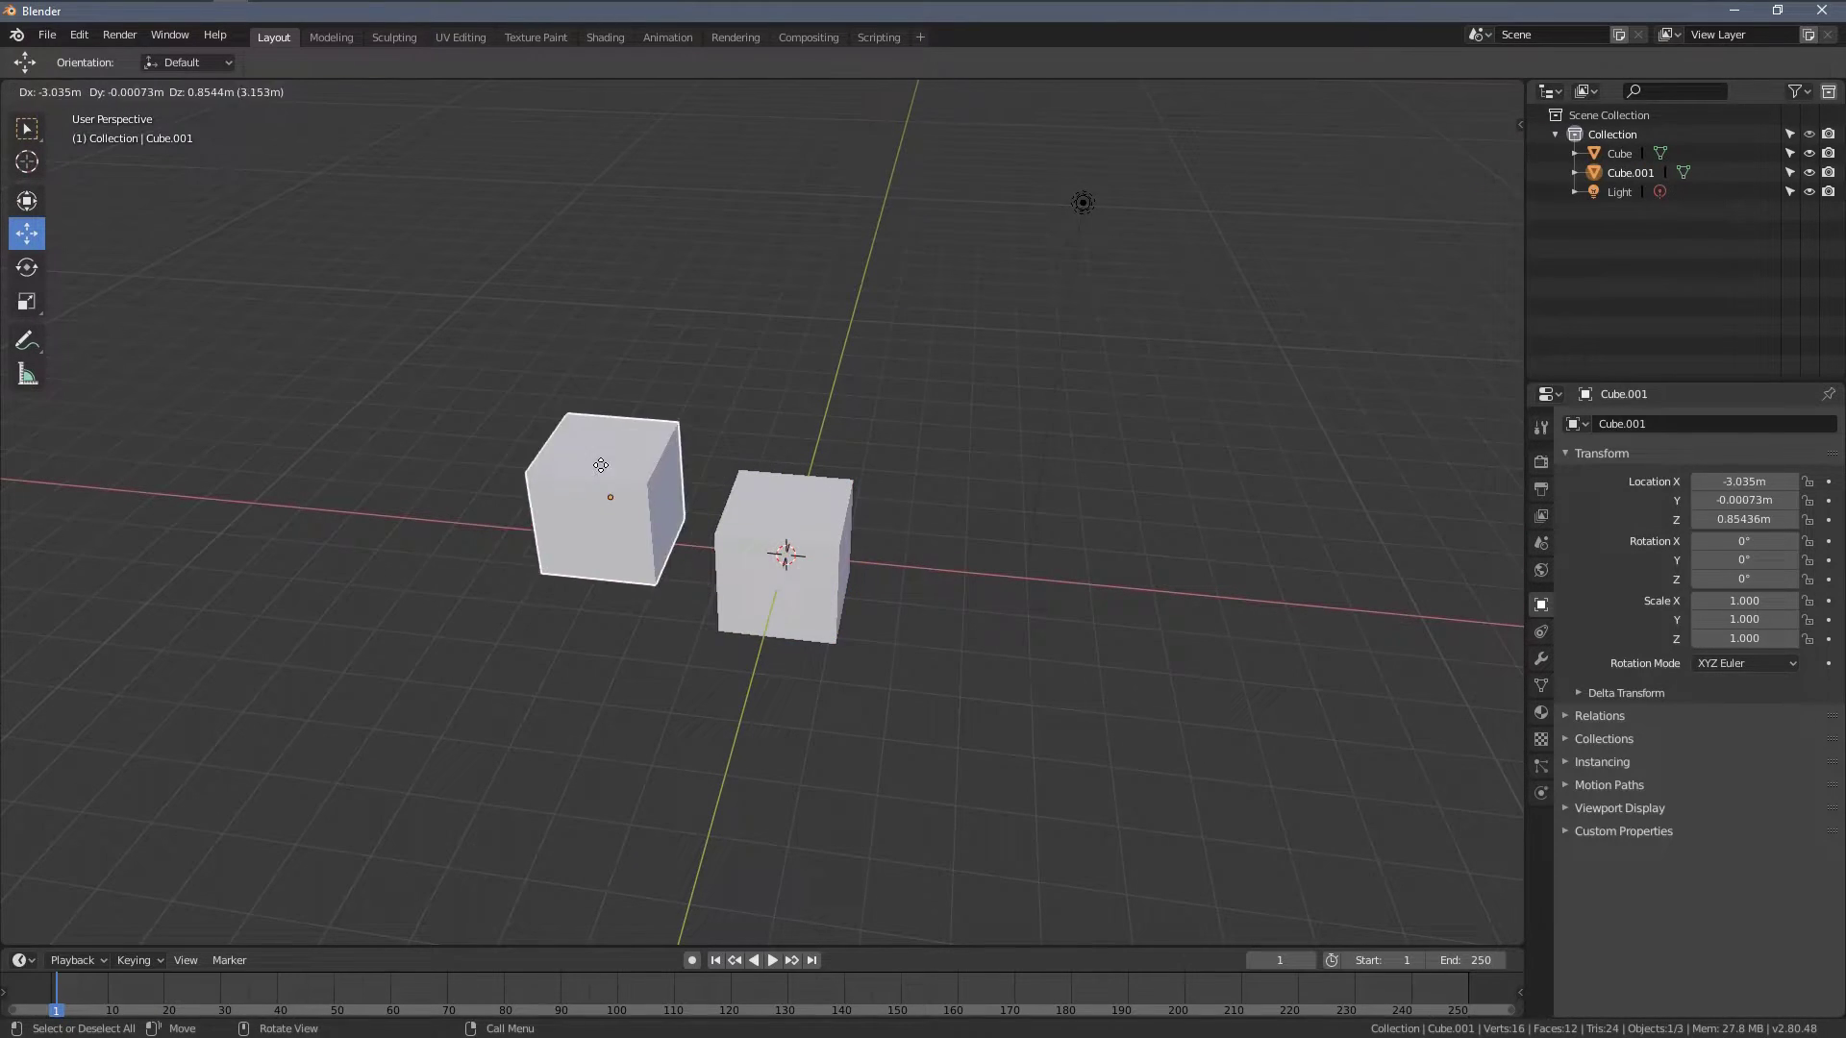
click(469, 494)
middle_drag(657, 575, 774, 552)
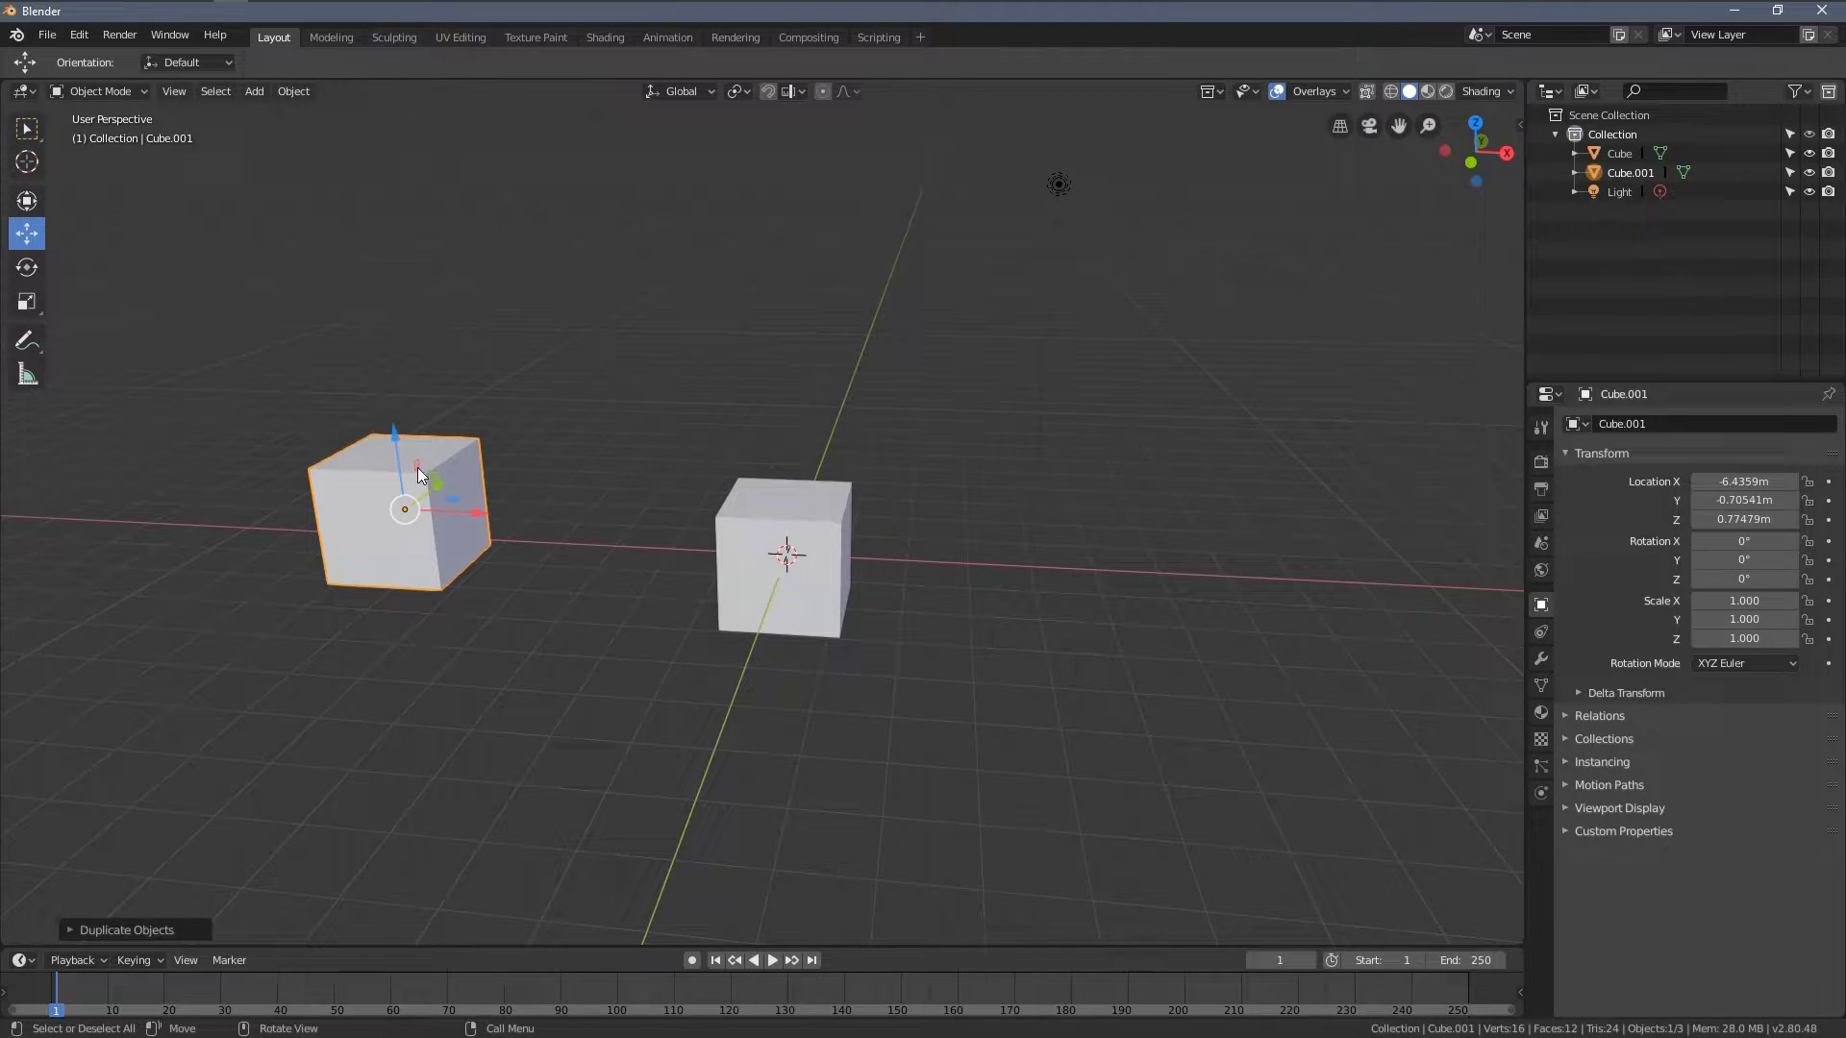
middle_drag(473, 498, 574, 489)
- Distort the copy by pulling one top corner vertex along X and Y
key(Tab)
click(600, 483)
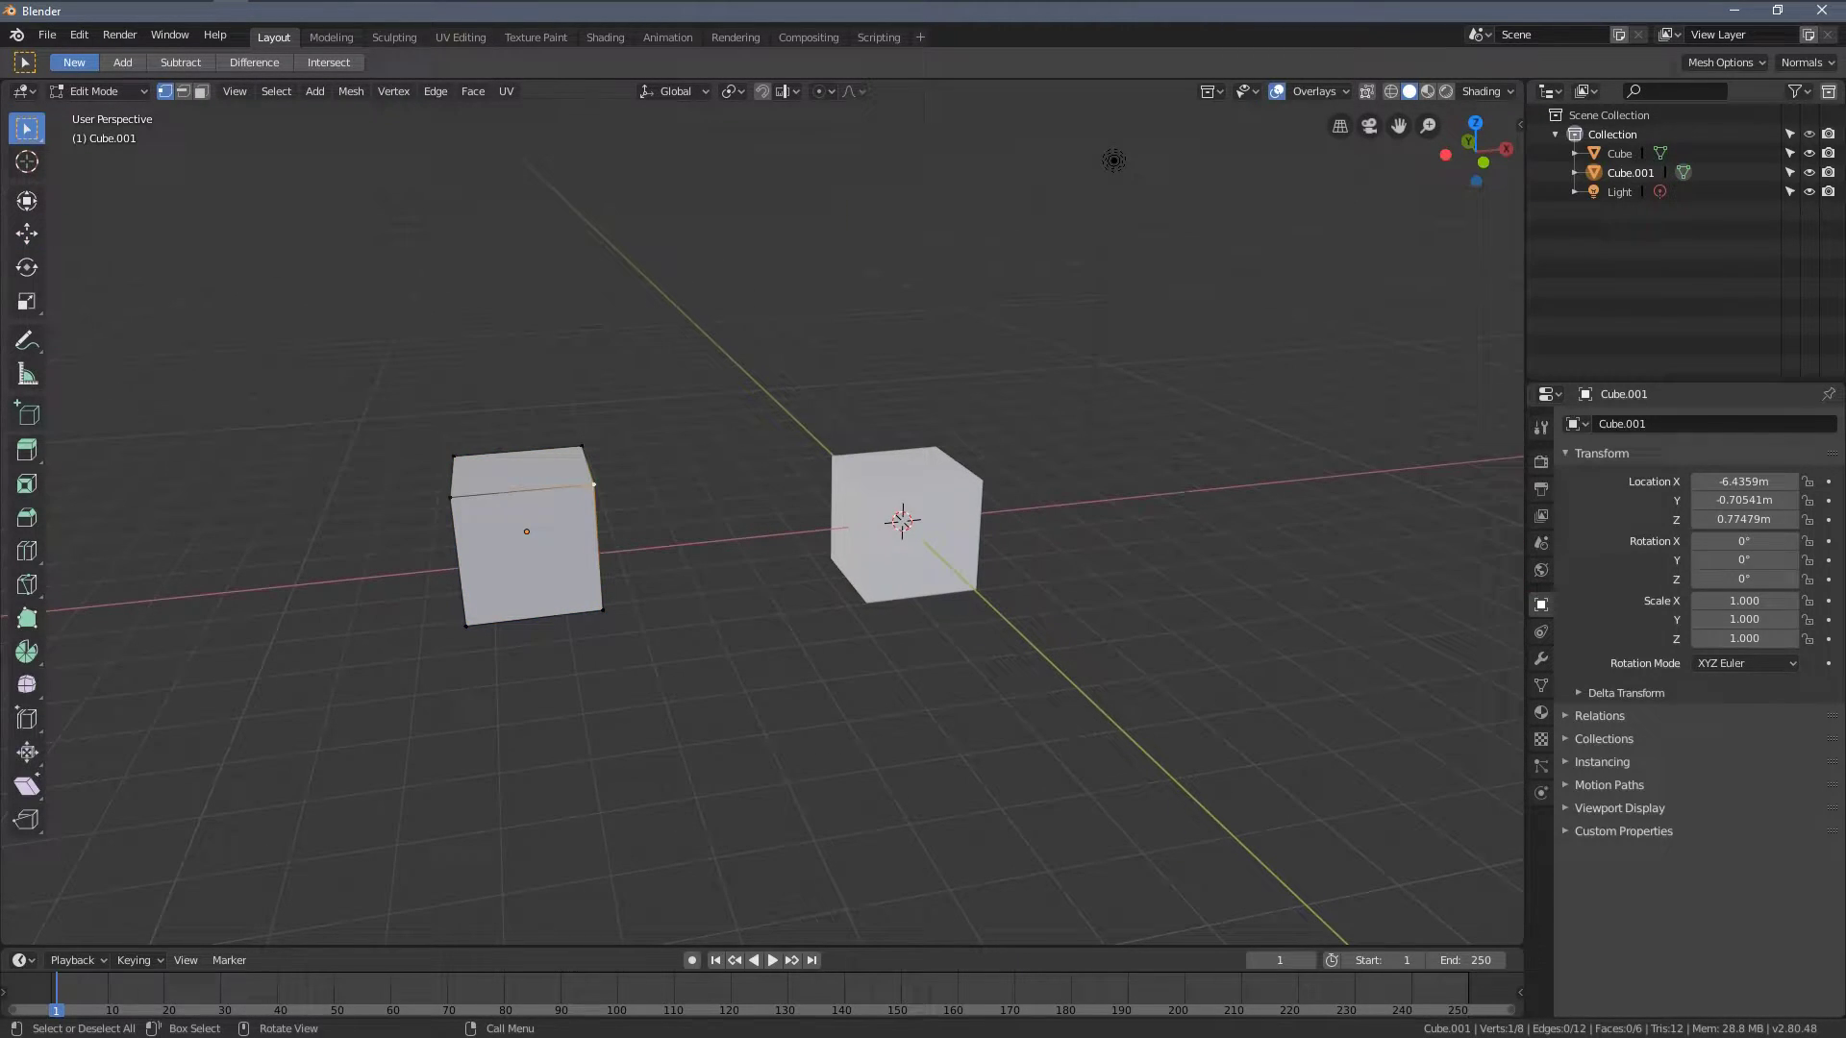
click(30, 240)
drag(659, 474, 723, 477)
middle_drag(723, 479, 784, 527)
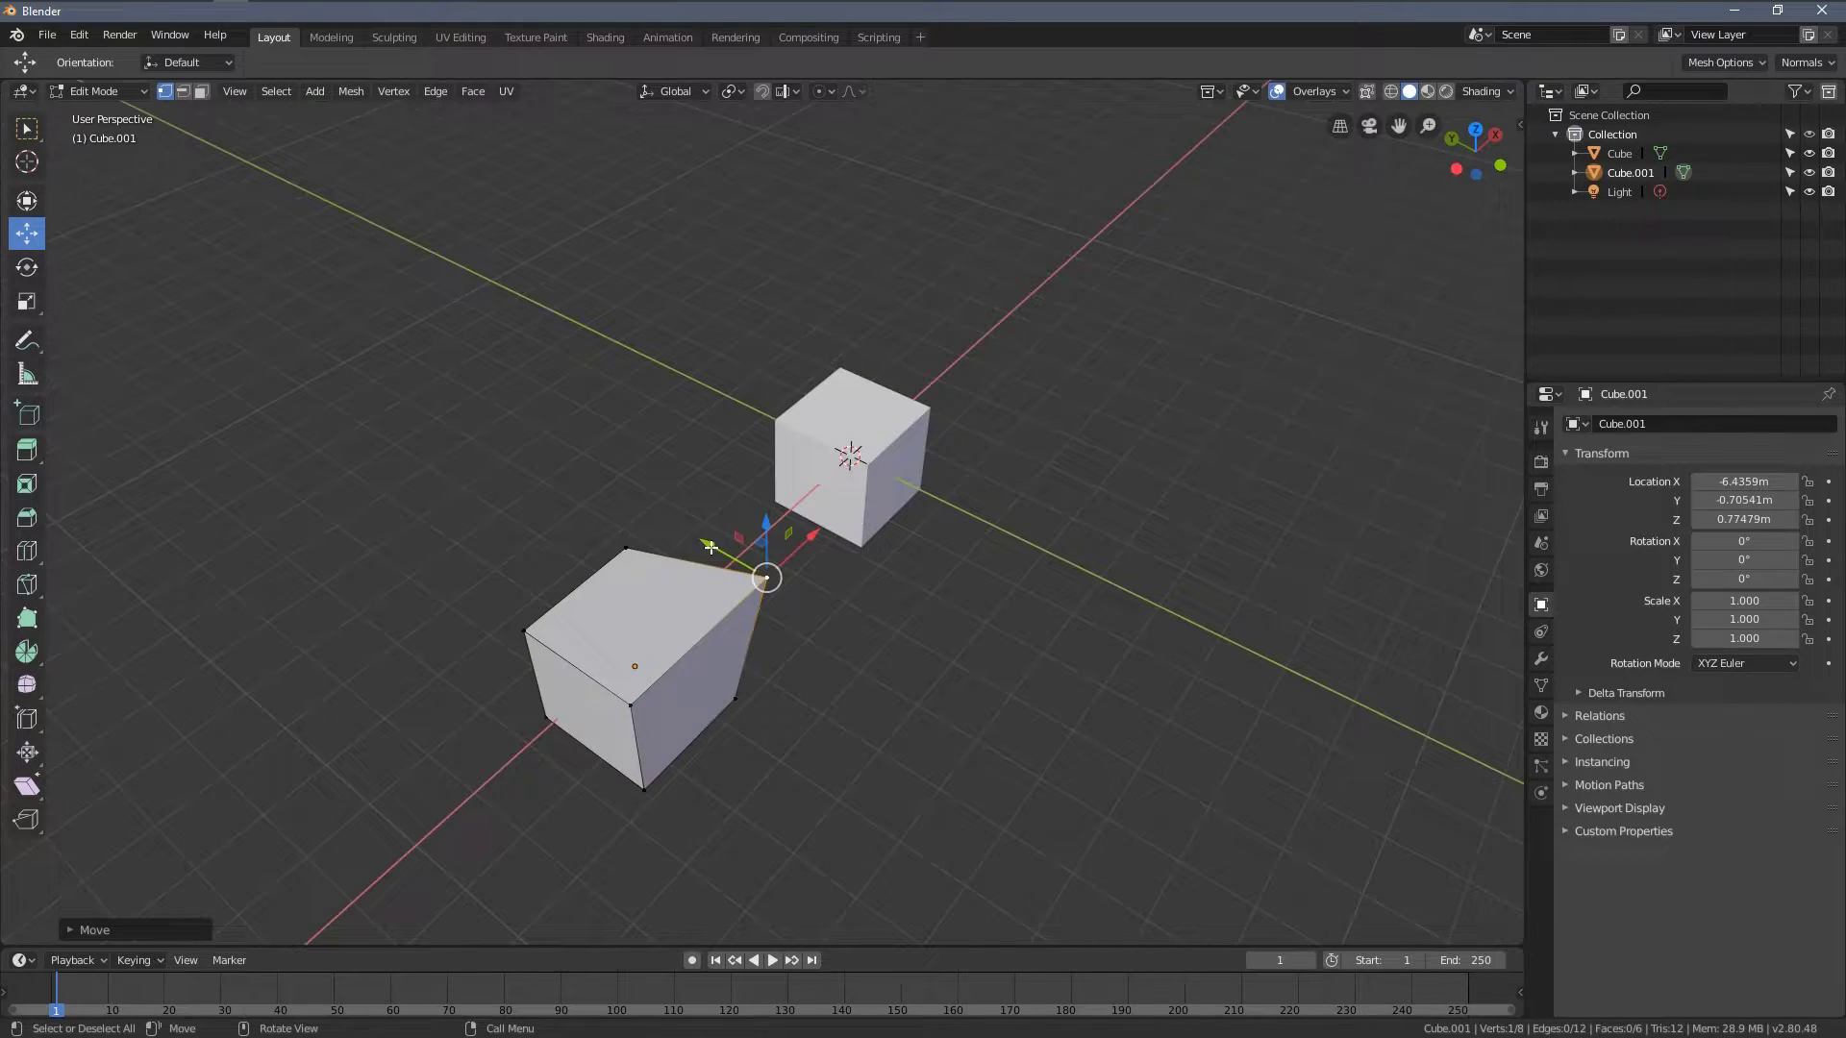
drag(691, 540, 736, 565)
key(Tab)
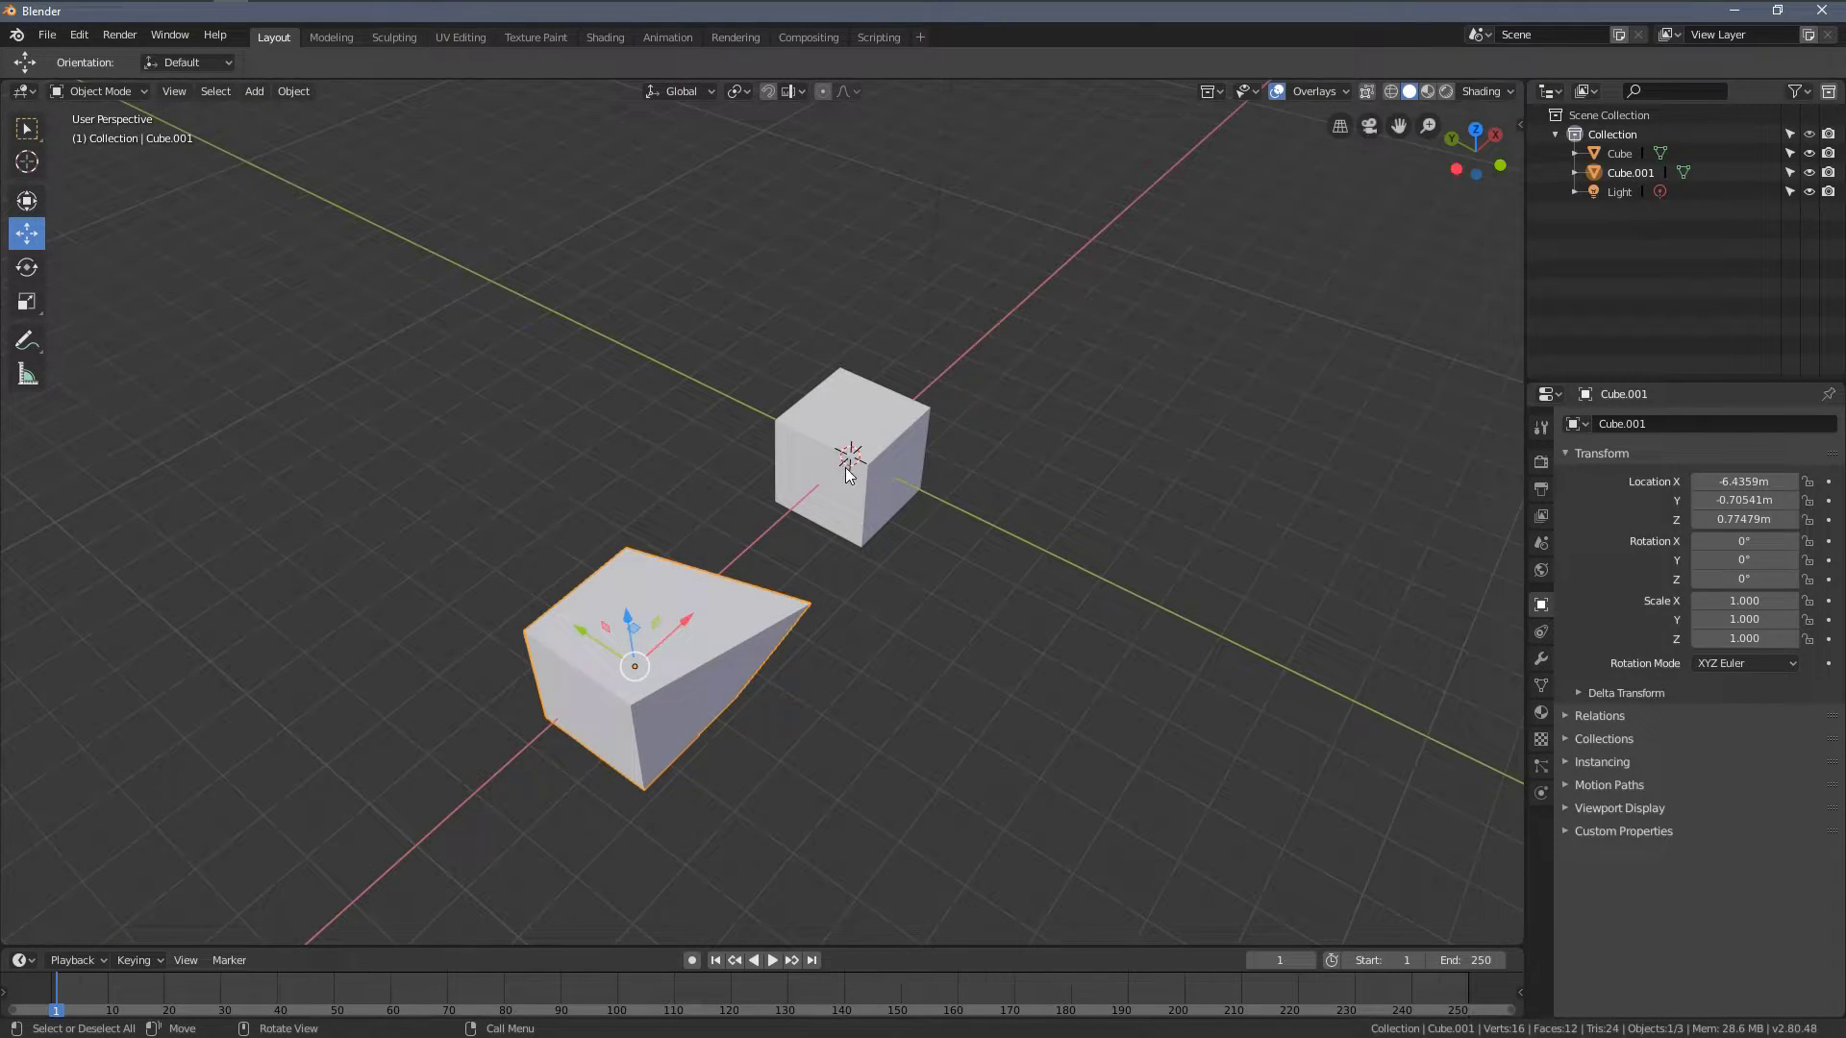
middle_drag(845, 467, 730, 498)
click(731, 497)
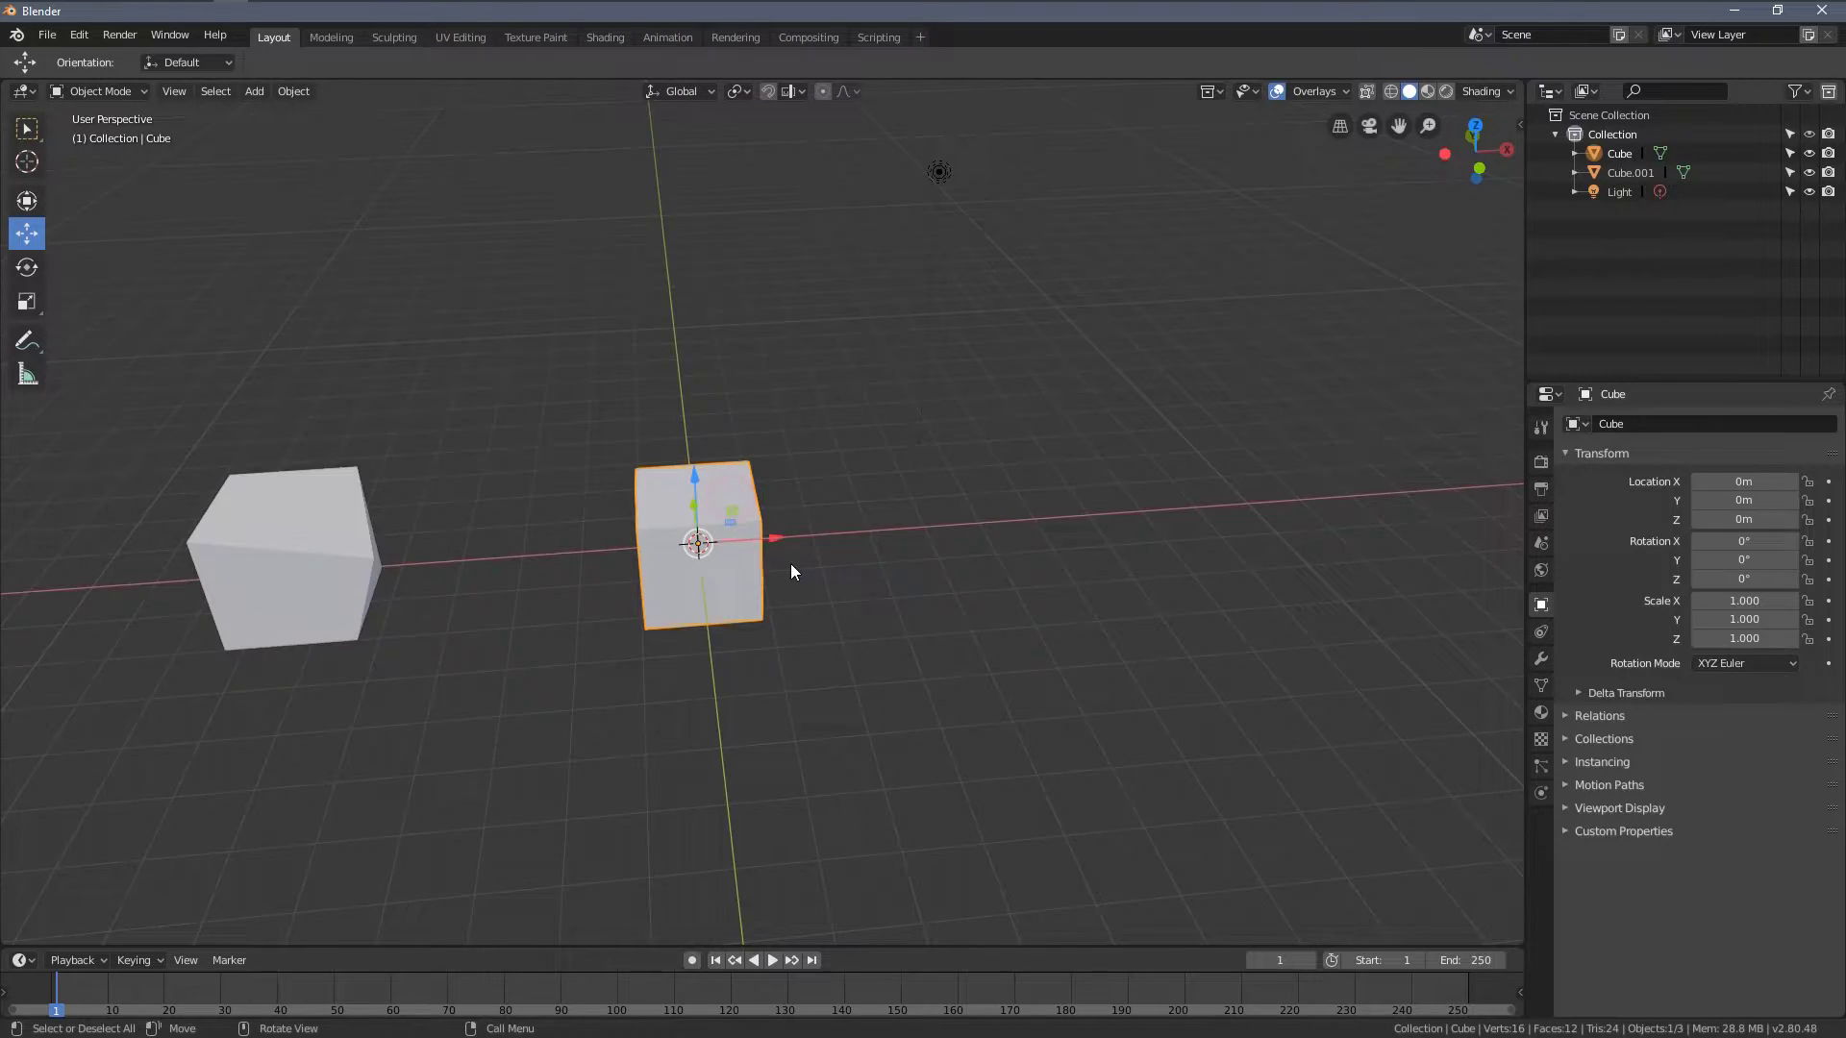
- Make a linked copy of the centre cube and place it on the right
middle_drag(791, 571, 750, 556)
key(shift+d)
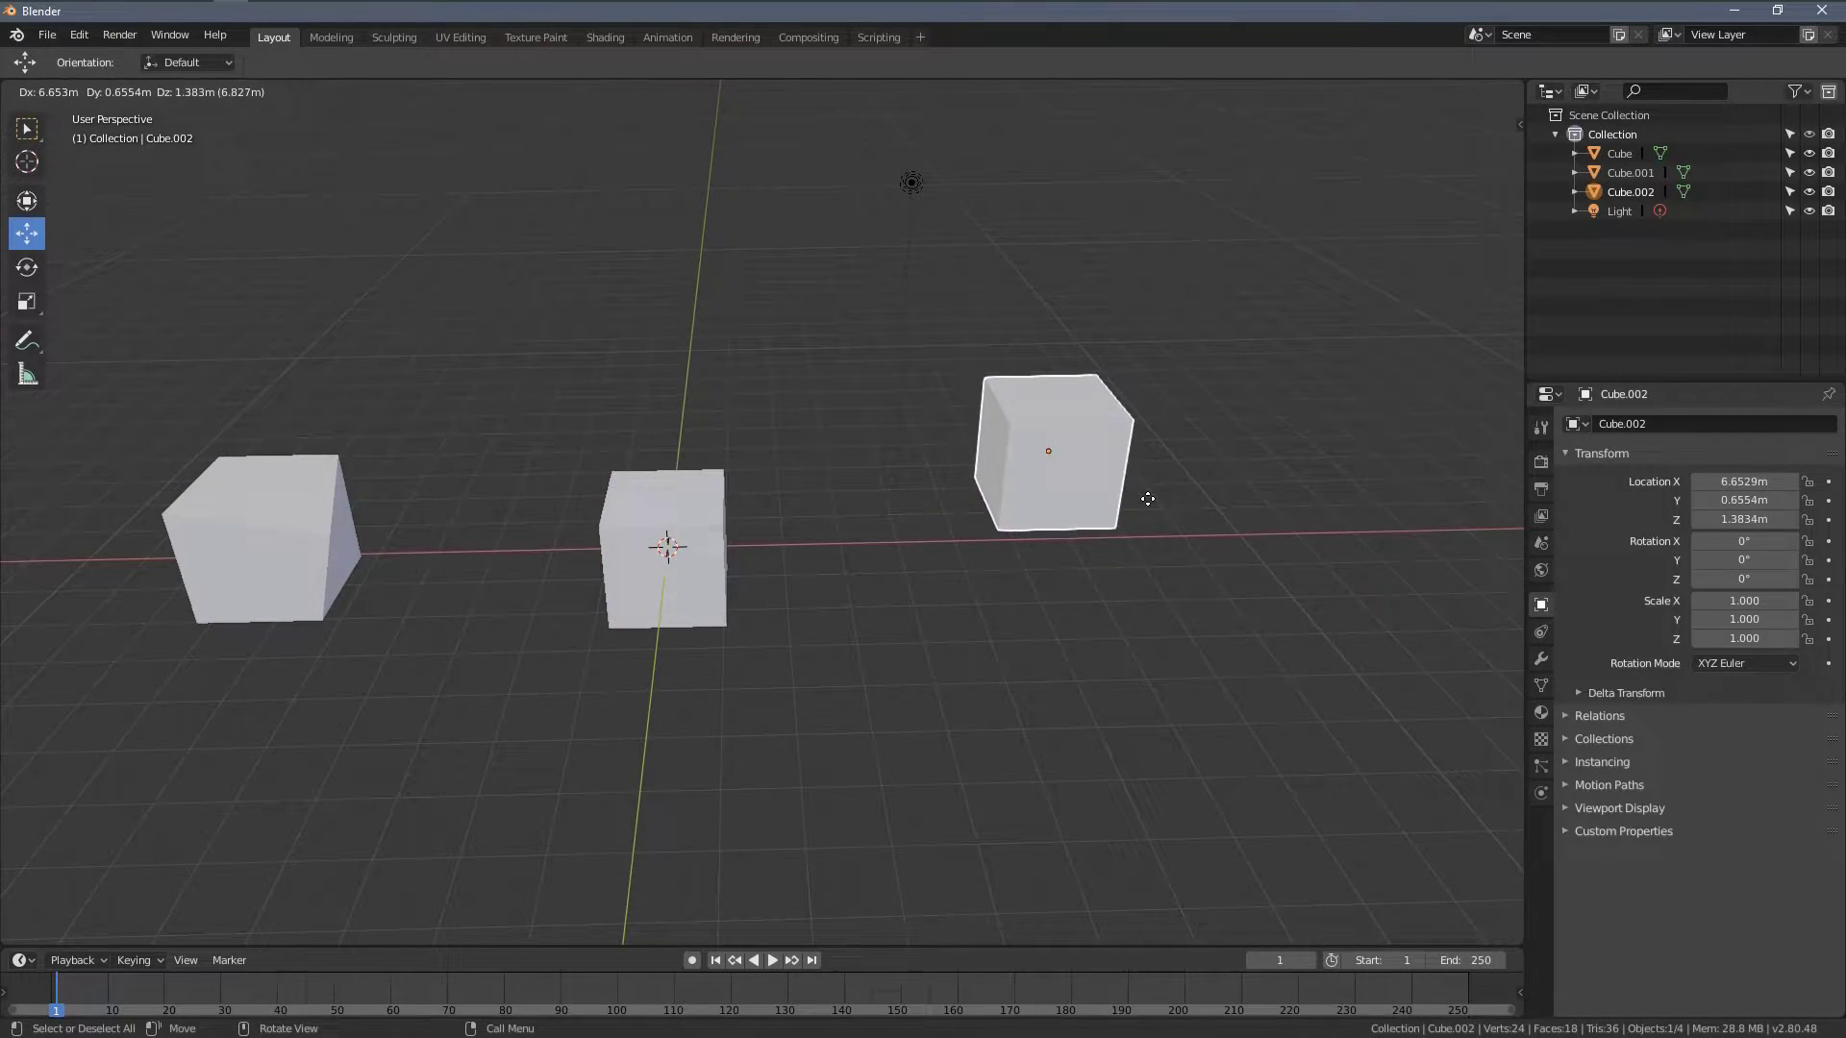
click(1169, 541)
middle_drag(1076, 531, 658, 495)
- Move a corner vertex of the shared mesh along Y and Z, reshaping both linked cubes
key(Tab)
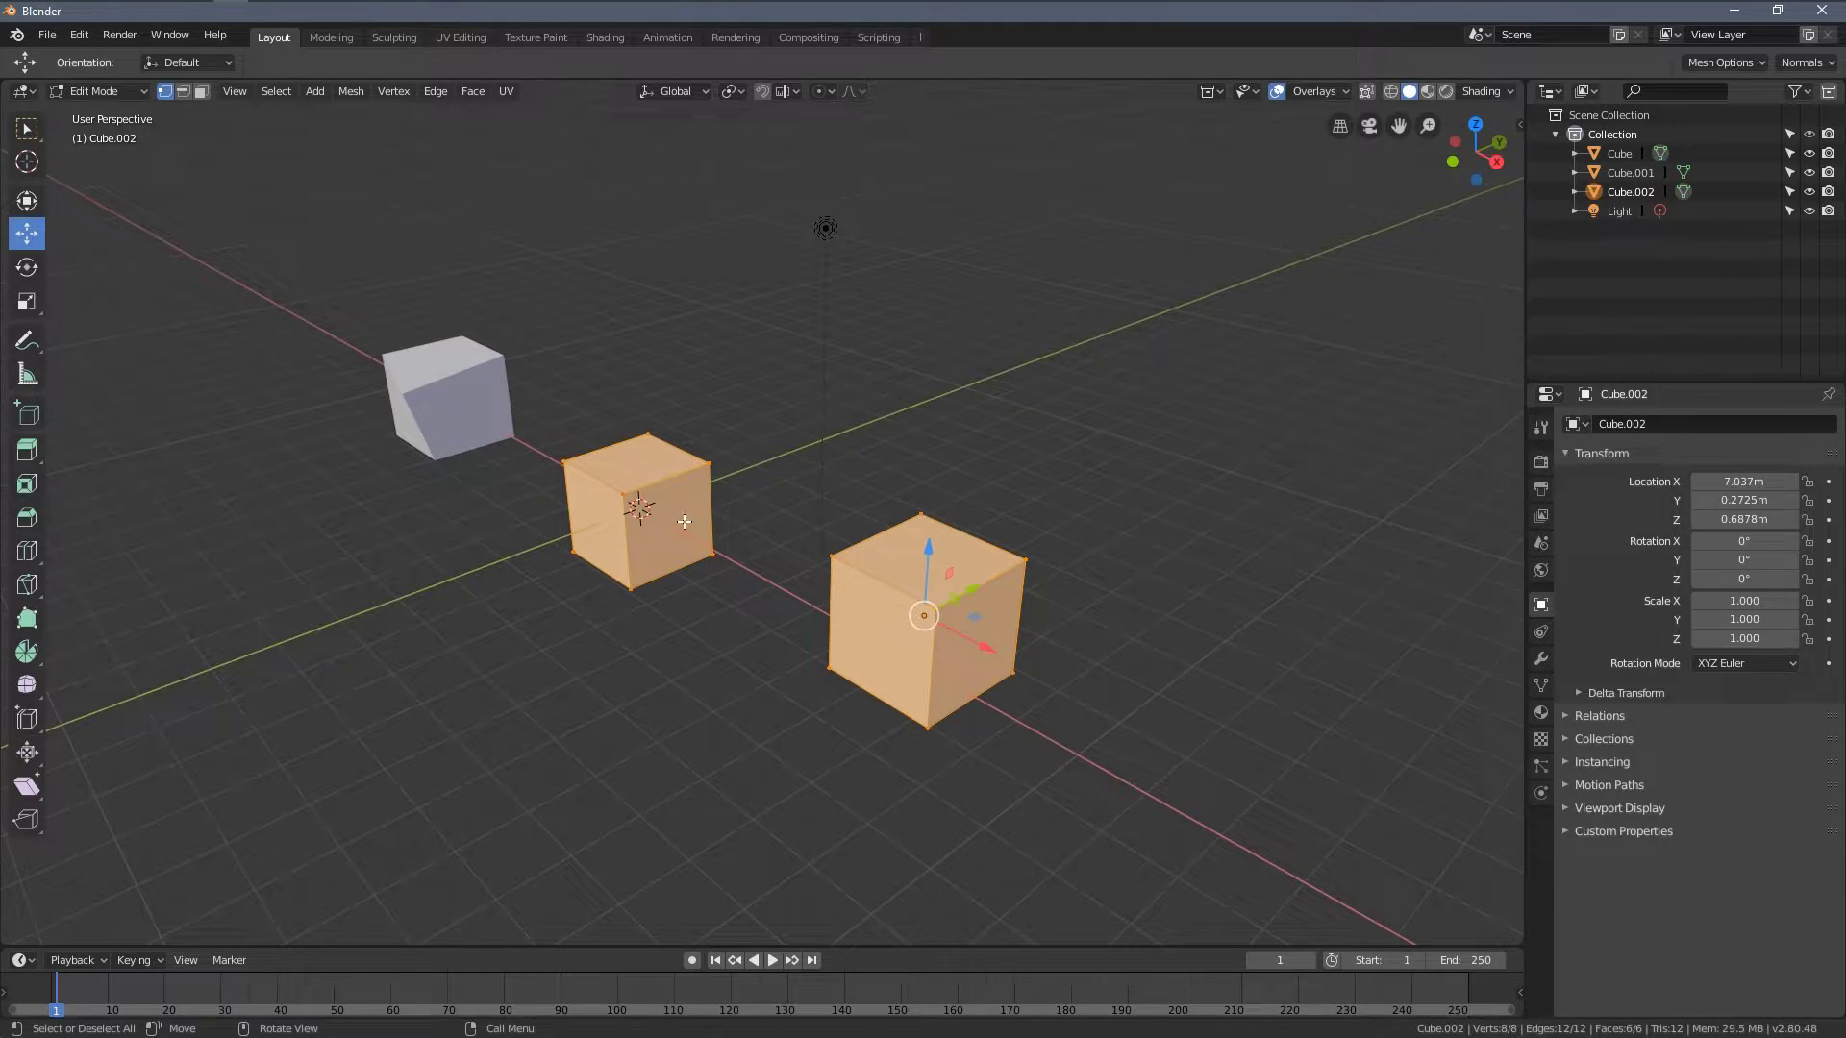
click(830, 556)
middle_drag(830, 556, 798, 575)
drag(835, 559, 773, 583)
middle_drag(760, 581, 730, 531)
drag(728, 495, 712, 439)
key(Tab)
middle_drag(702, 512, 714, 557)
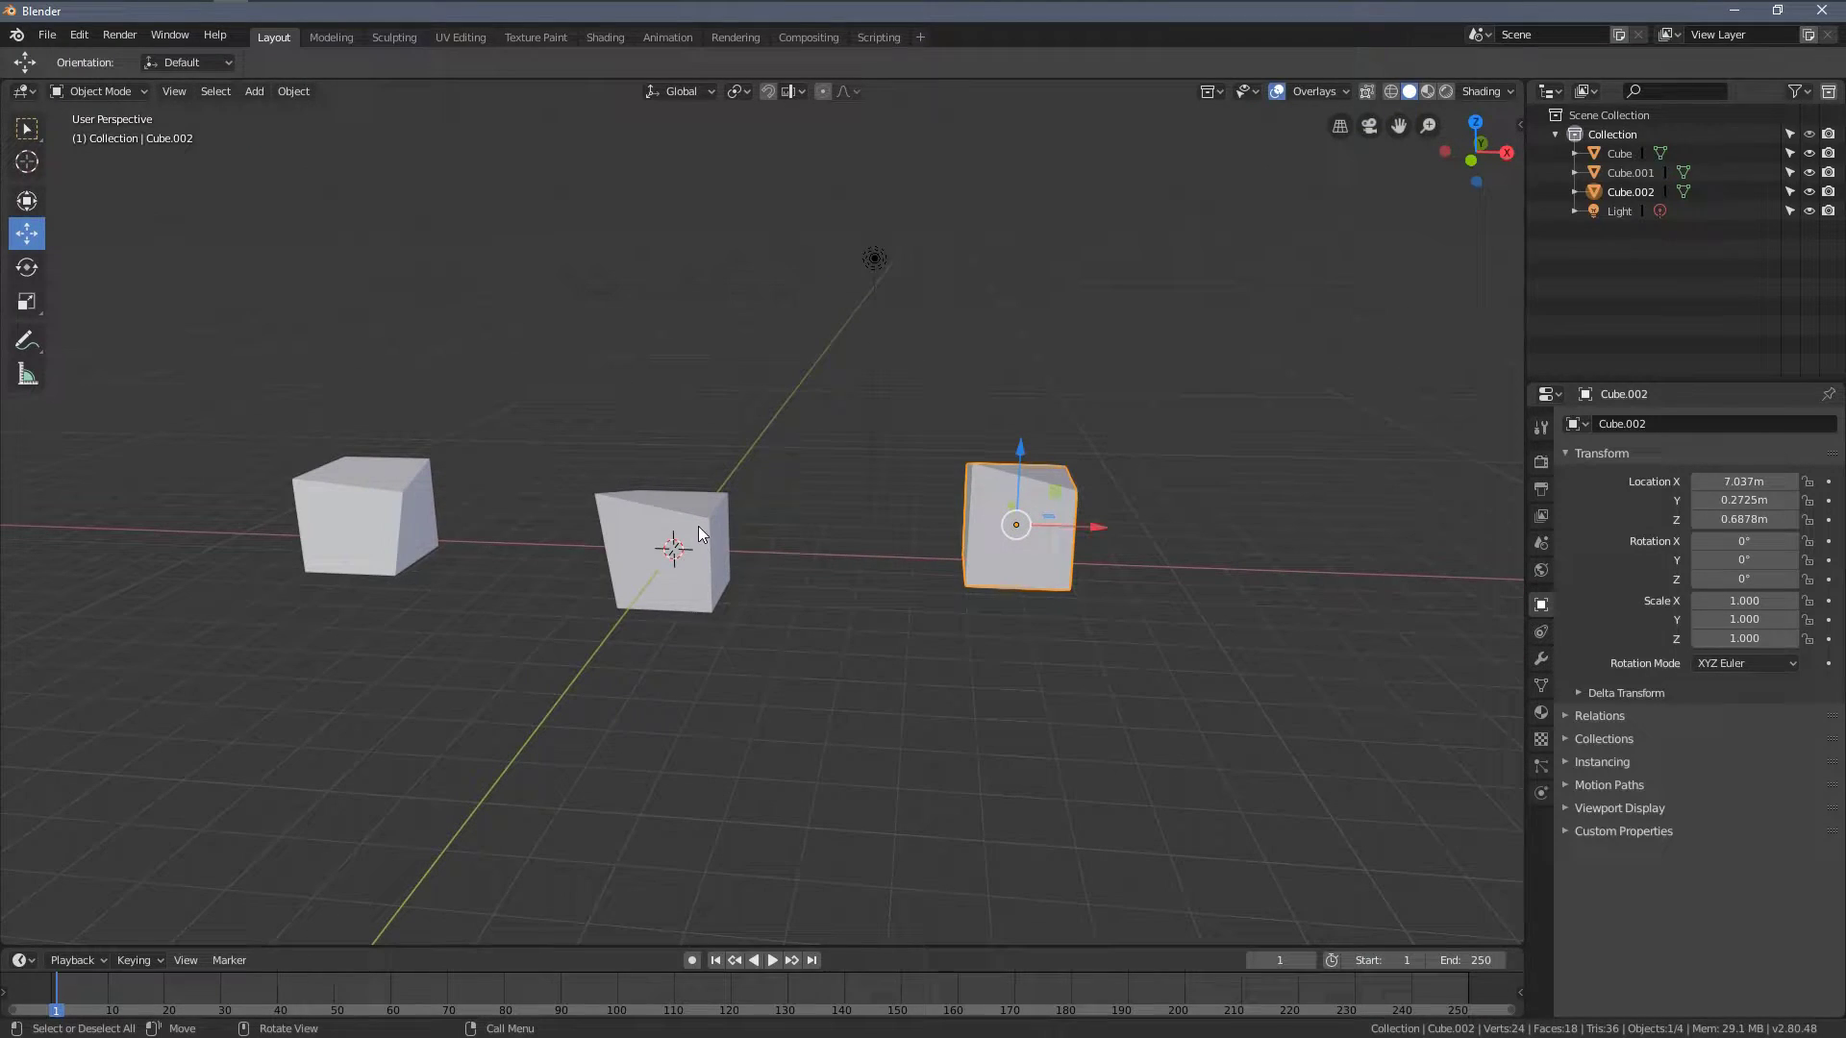
middle_drag(366, 494, 463, 546)
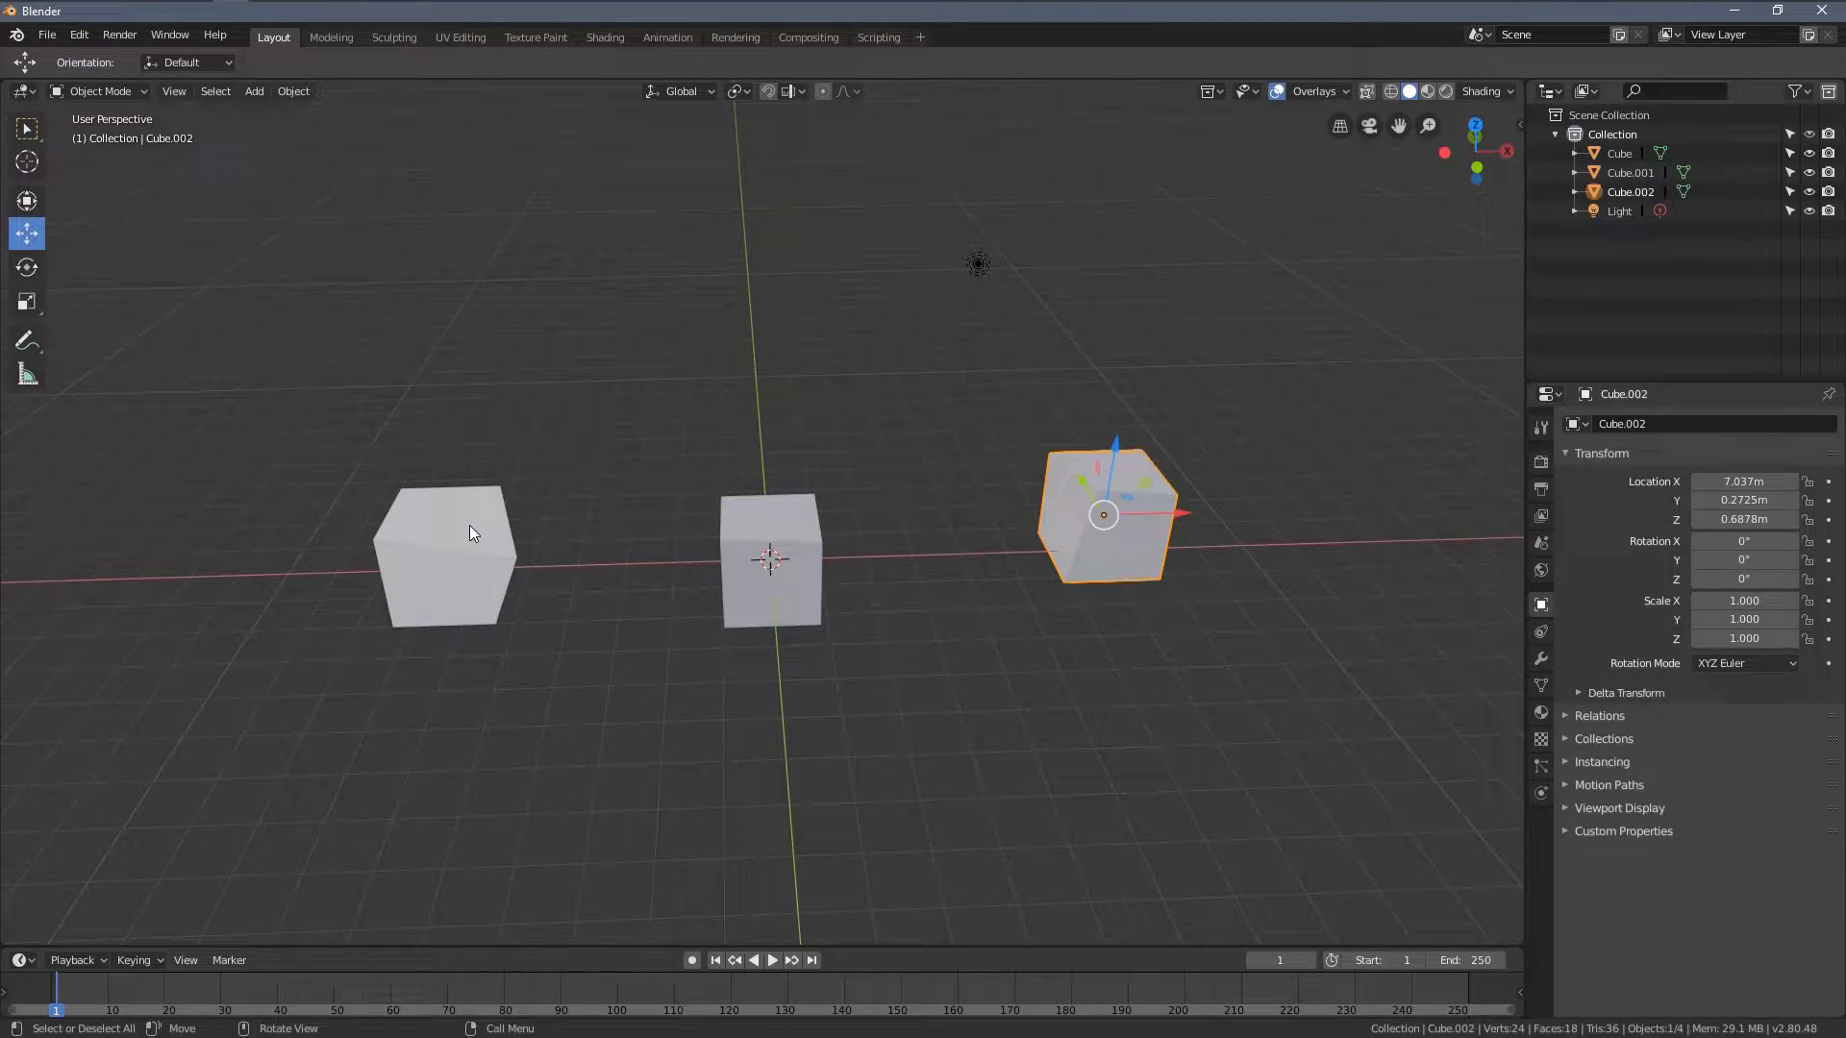
- Rename the left distorted cube to 'sdfhsdlfhsldkfh'
click(471, 532)
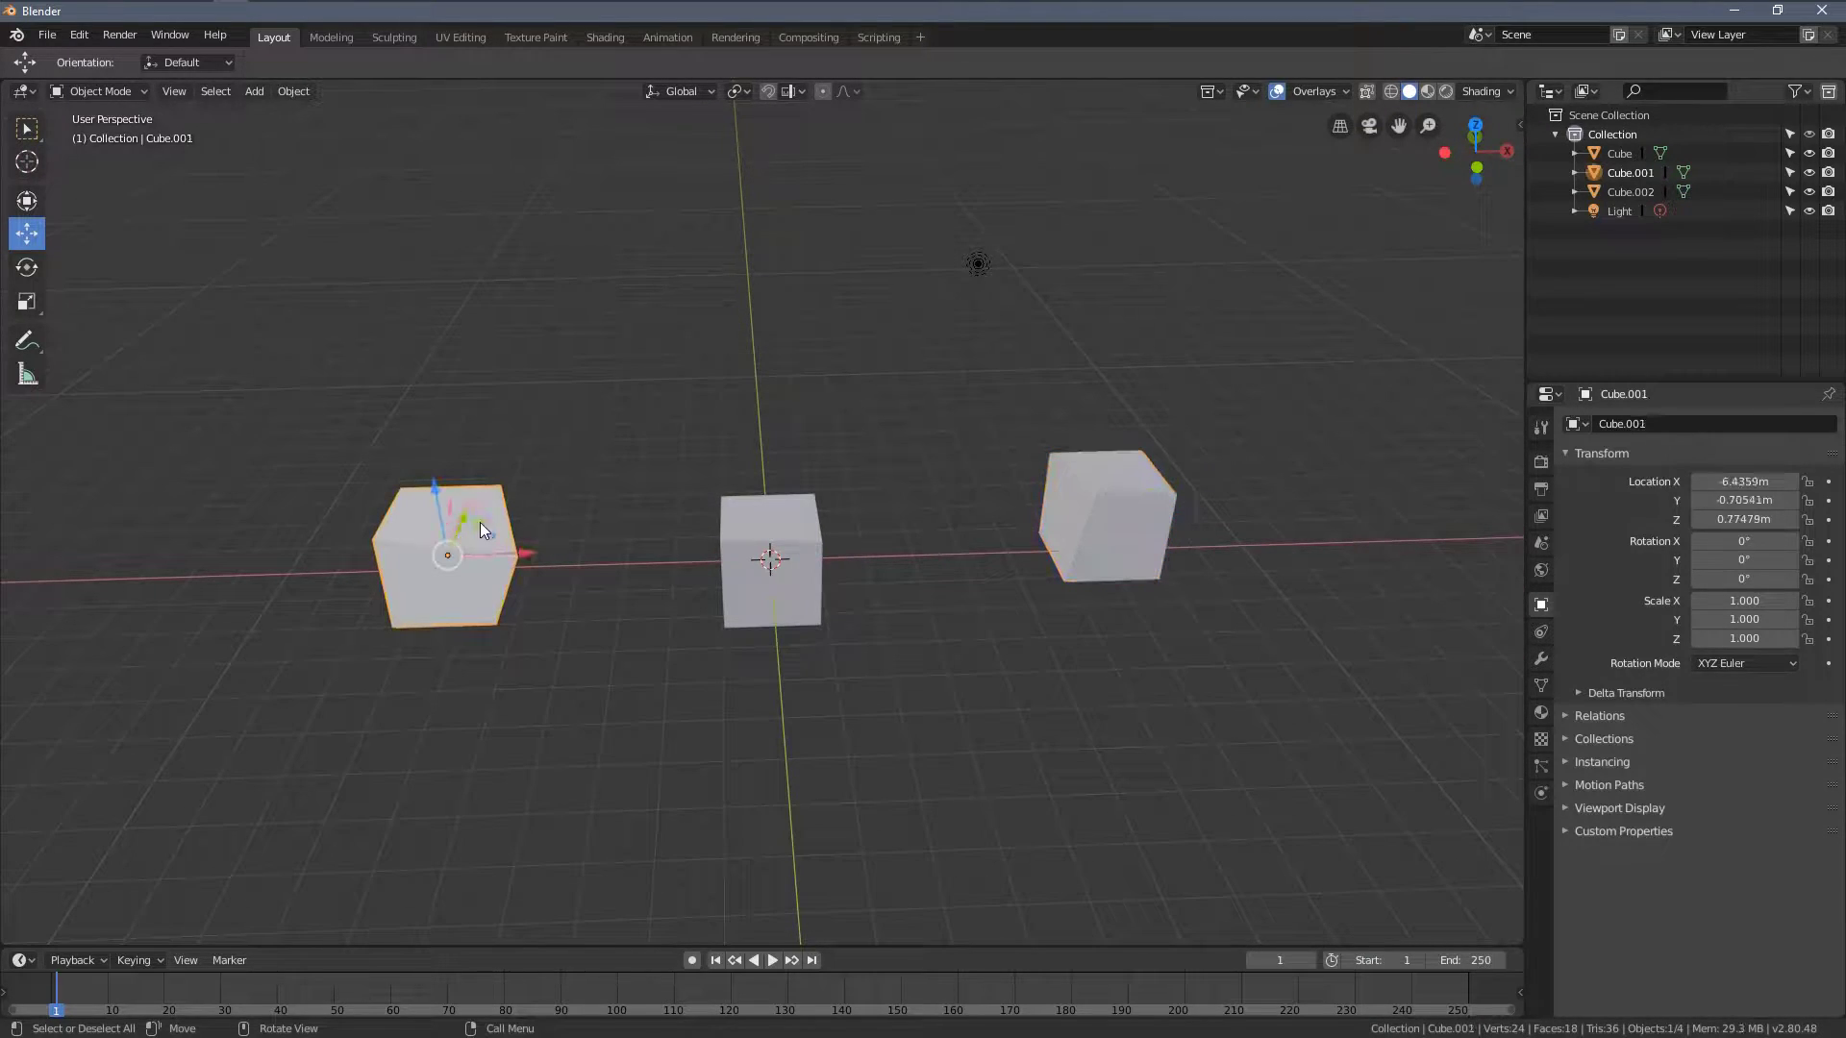
click(1540, 685)
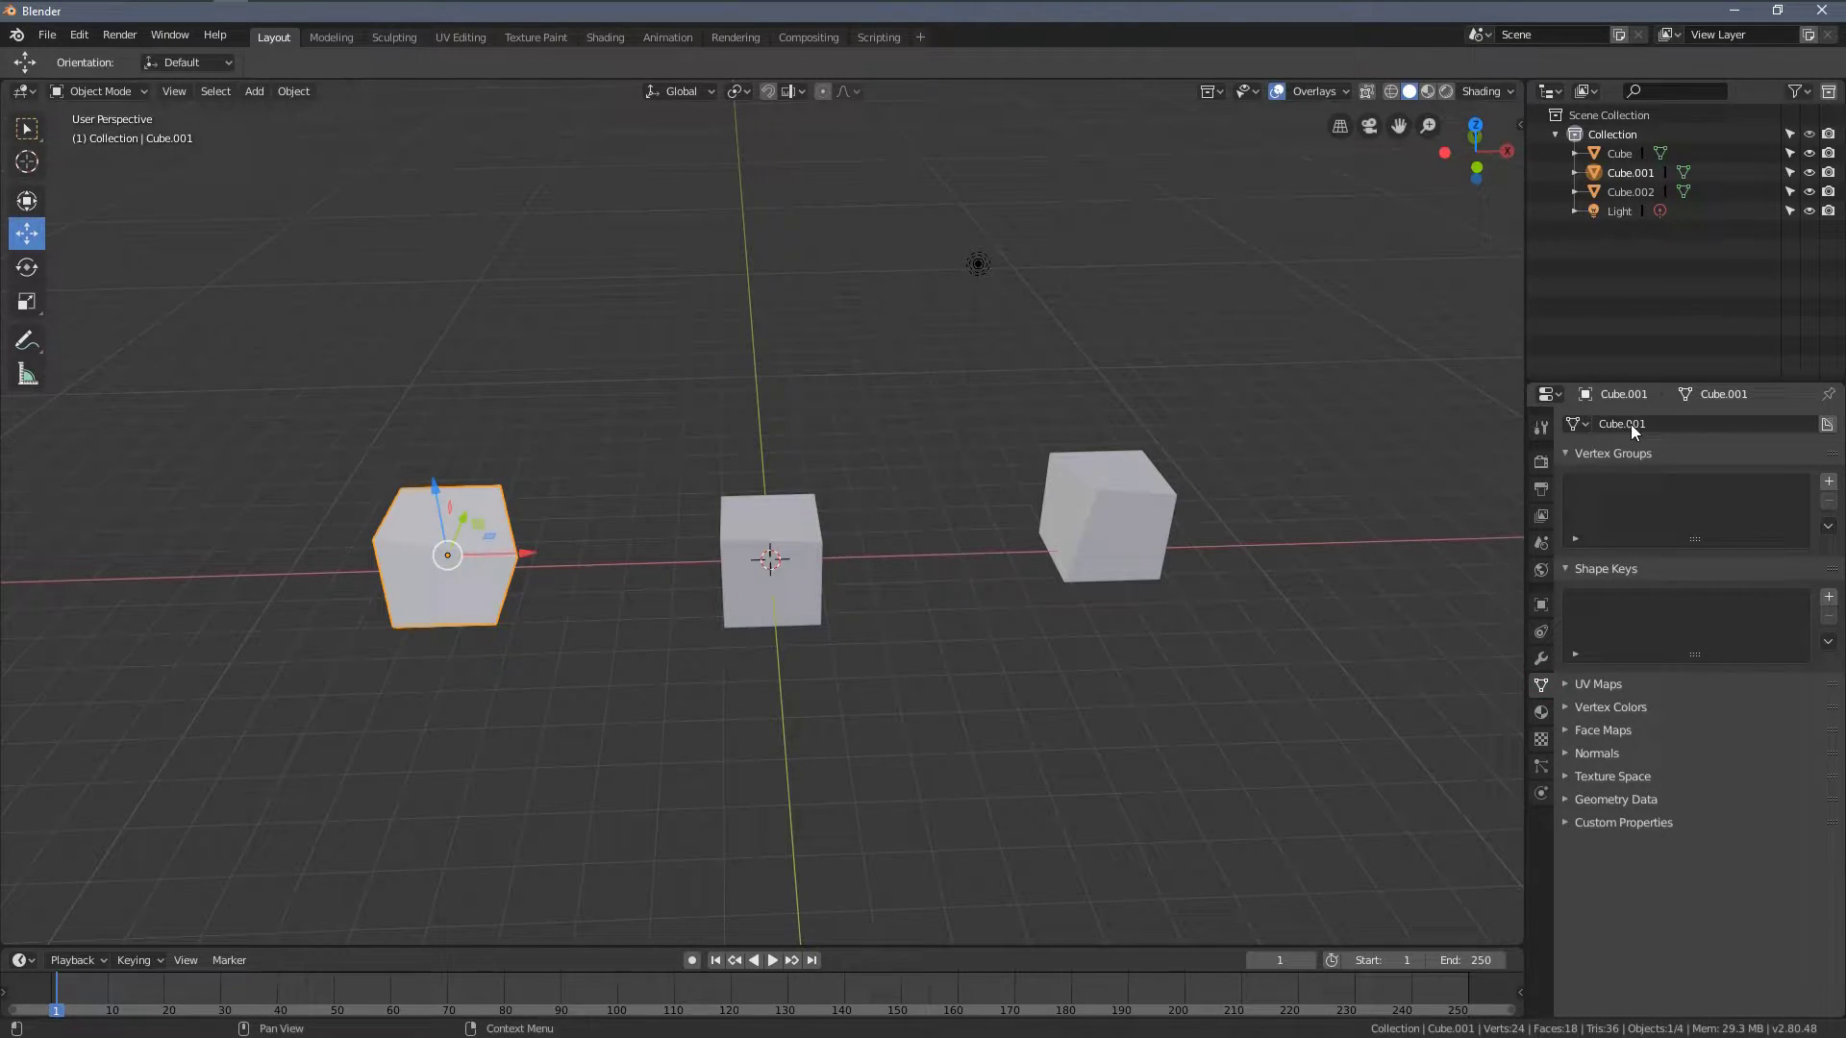
click(1539, 603)
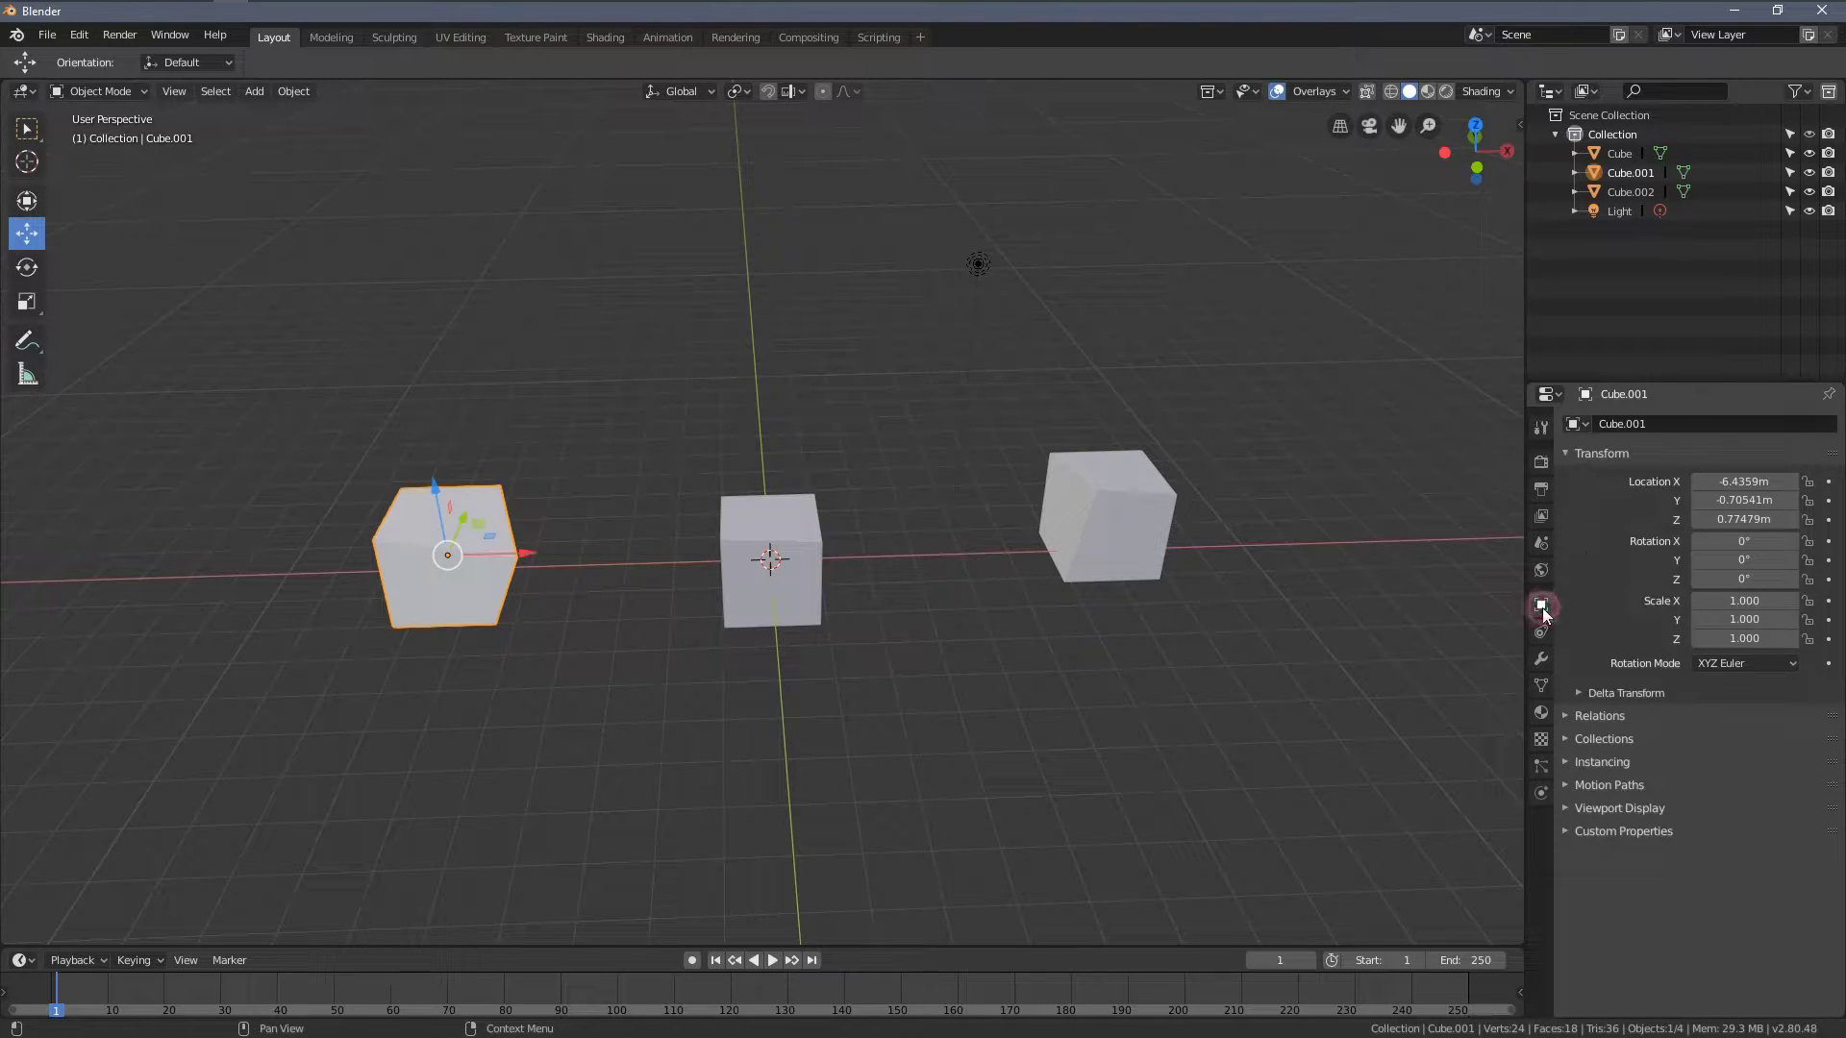
click(1621, 426)
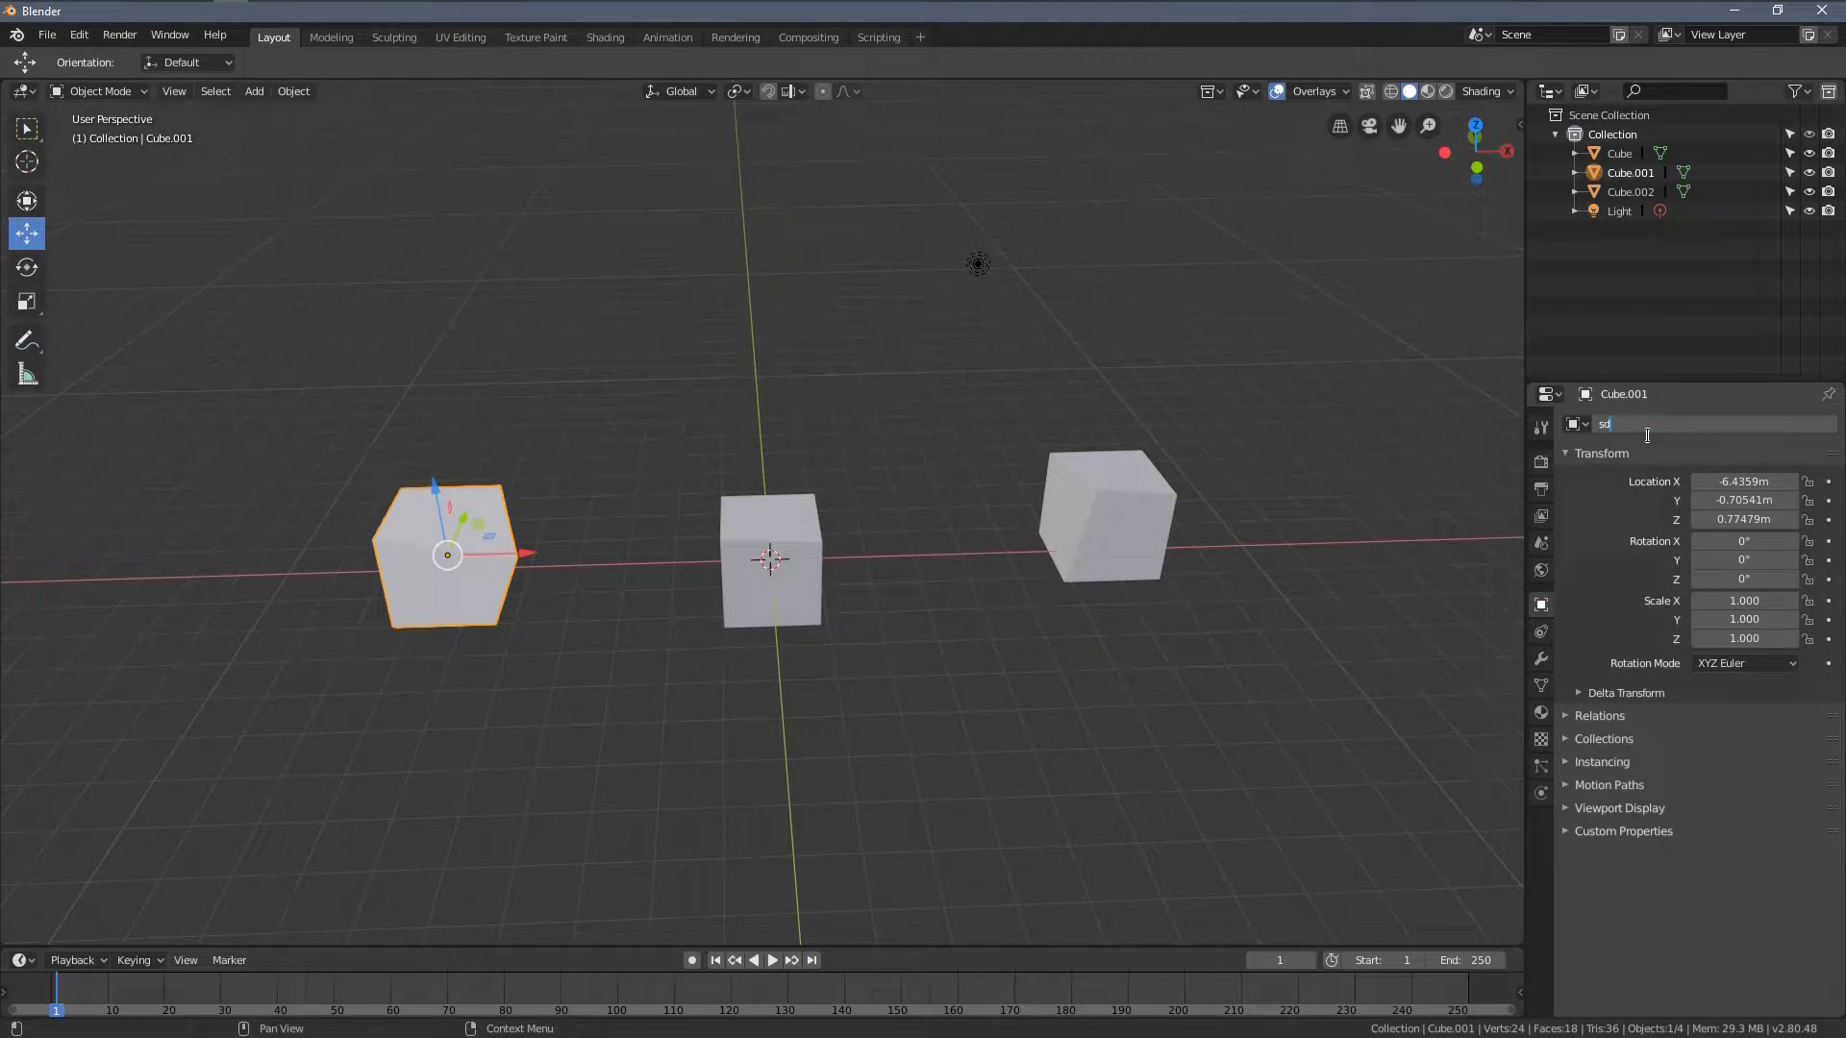
text(sdfhsdlfhsldkfh)
key(Return)
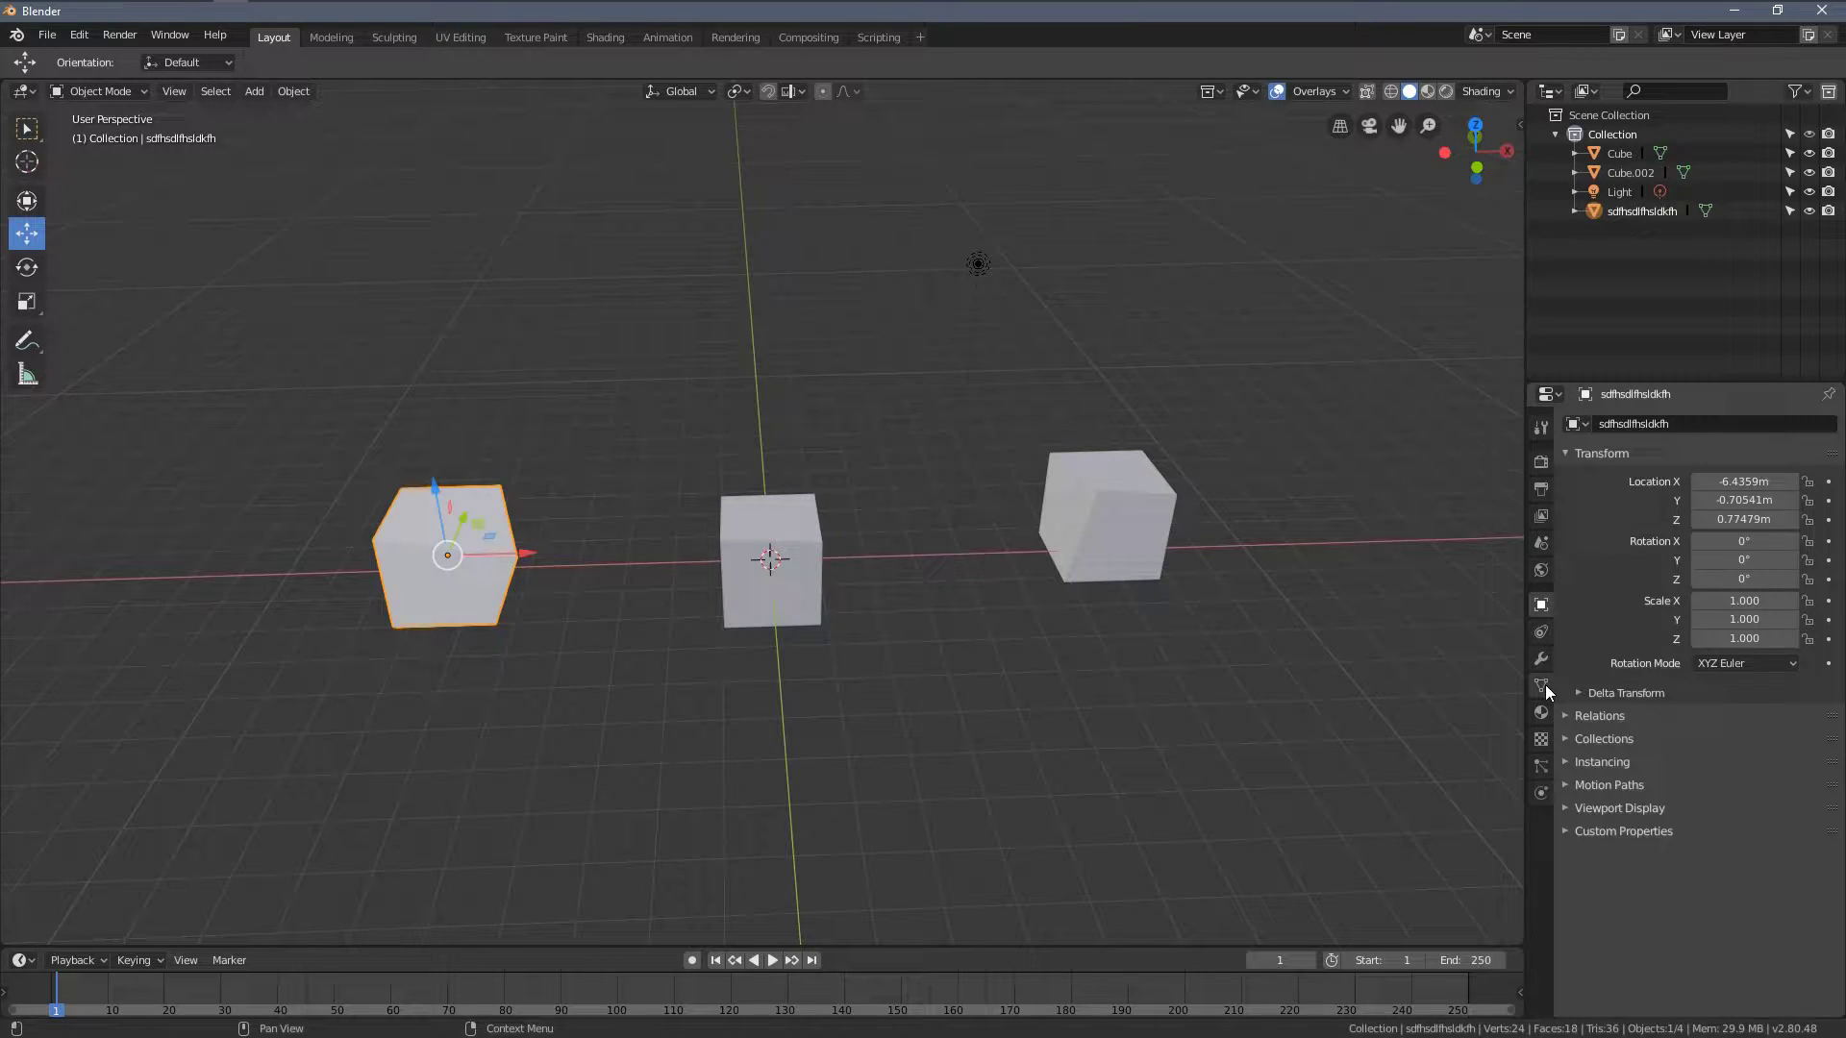
- Confirm the renamed cube still uses mesh Cube.001, then check the right cube's mesh data
click(1540, 685)
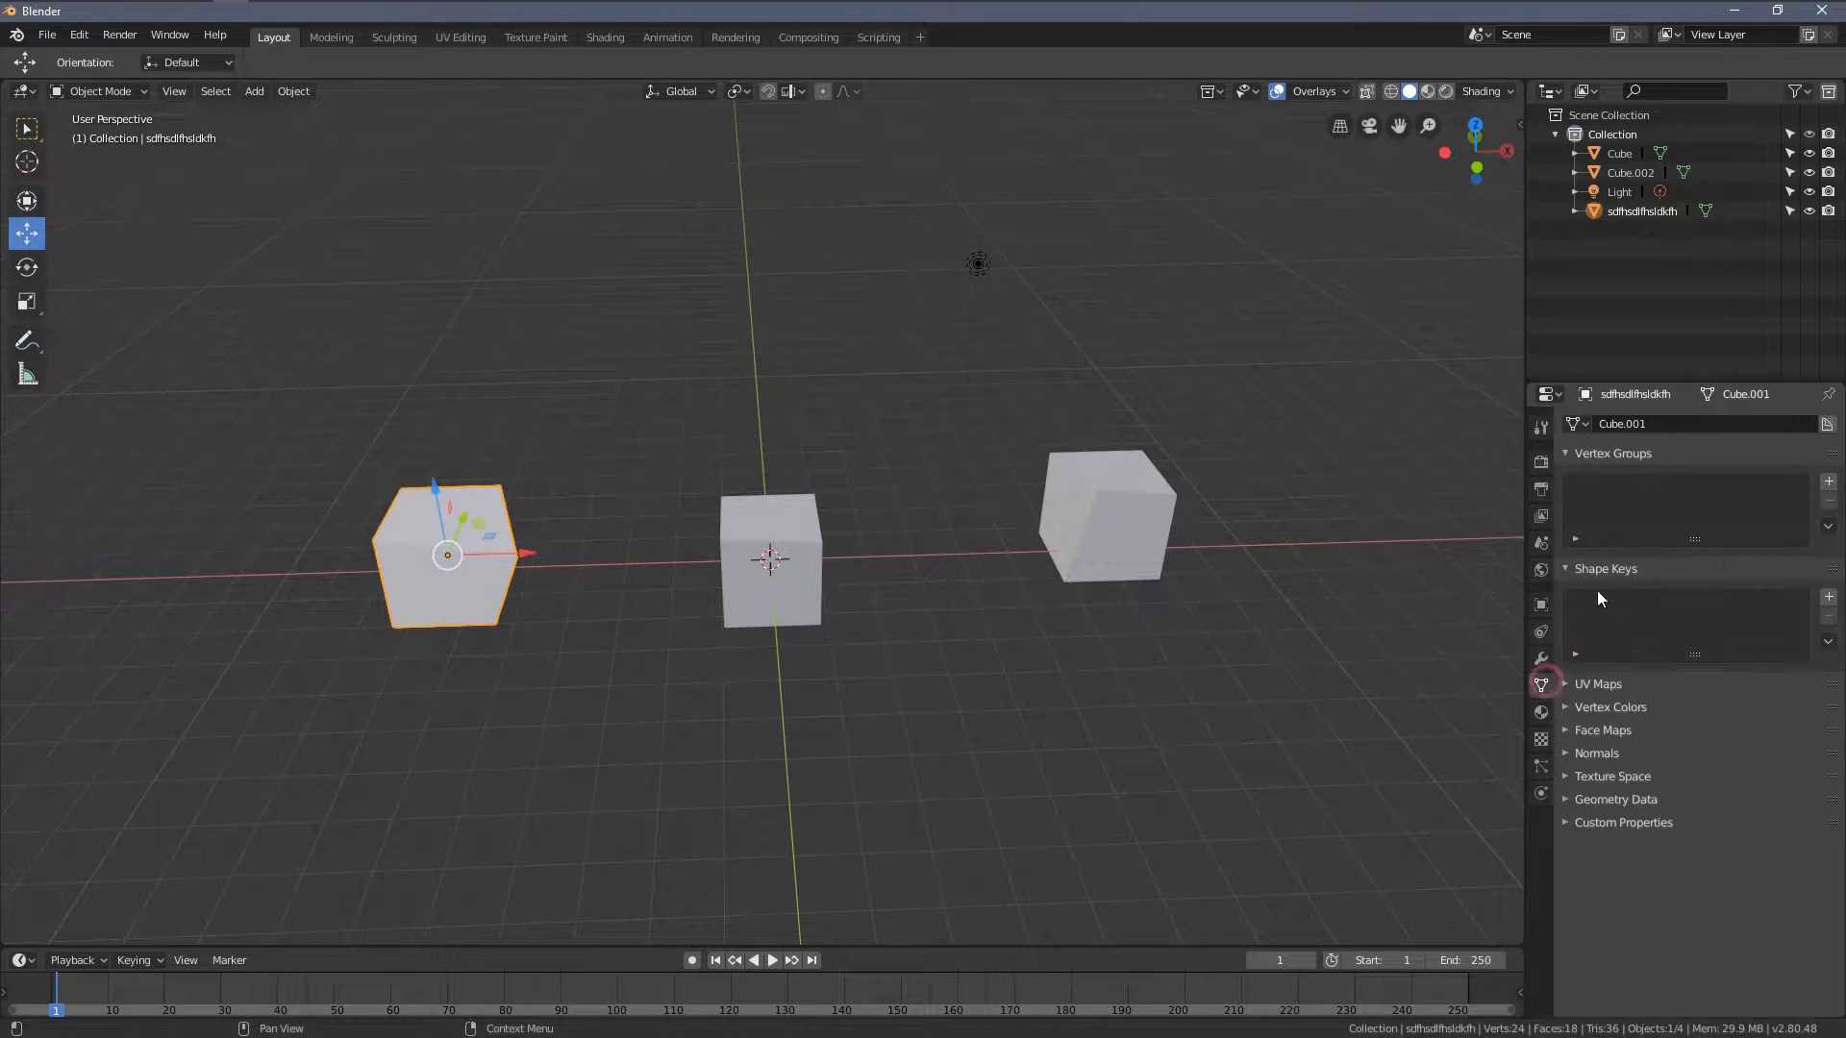
click(1541, 606)
click(1539, 688)
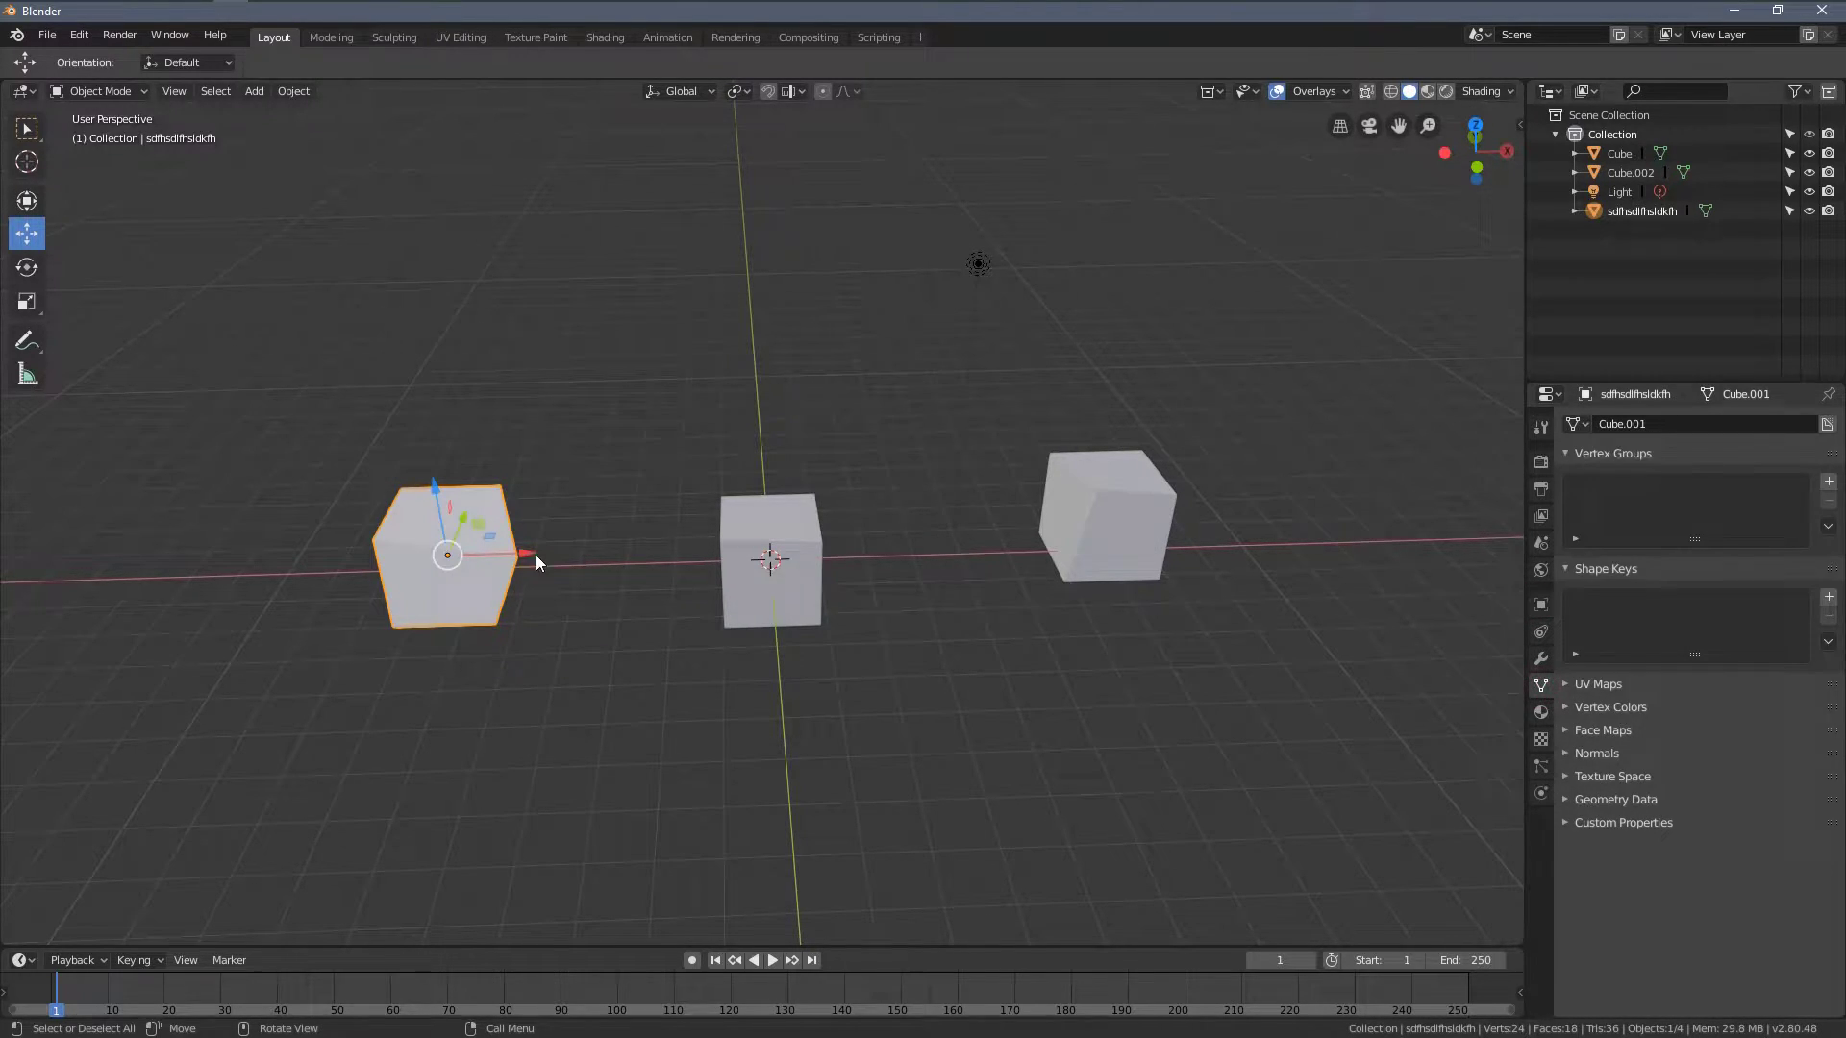
click(1541, 603)
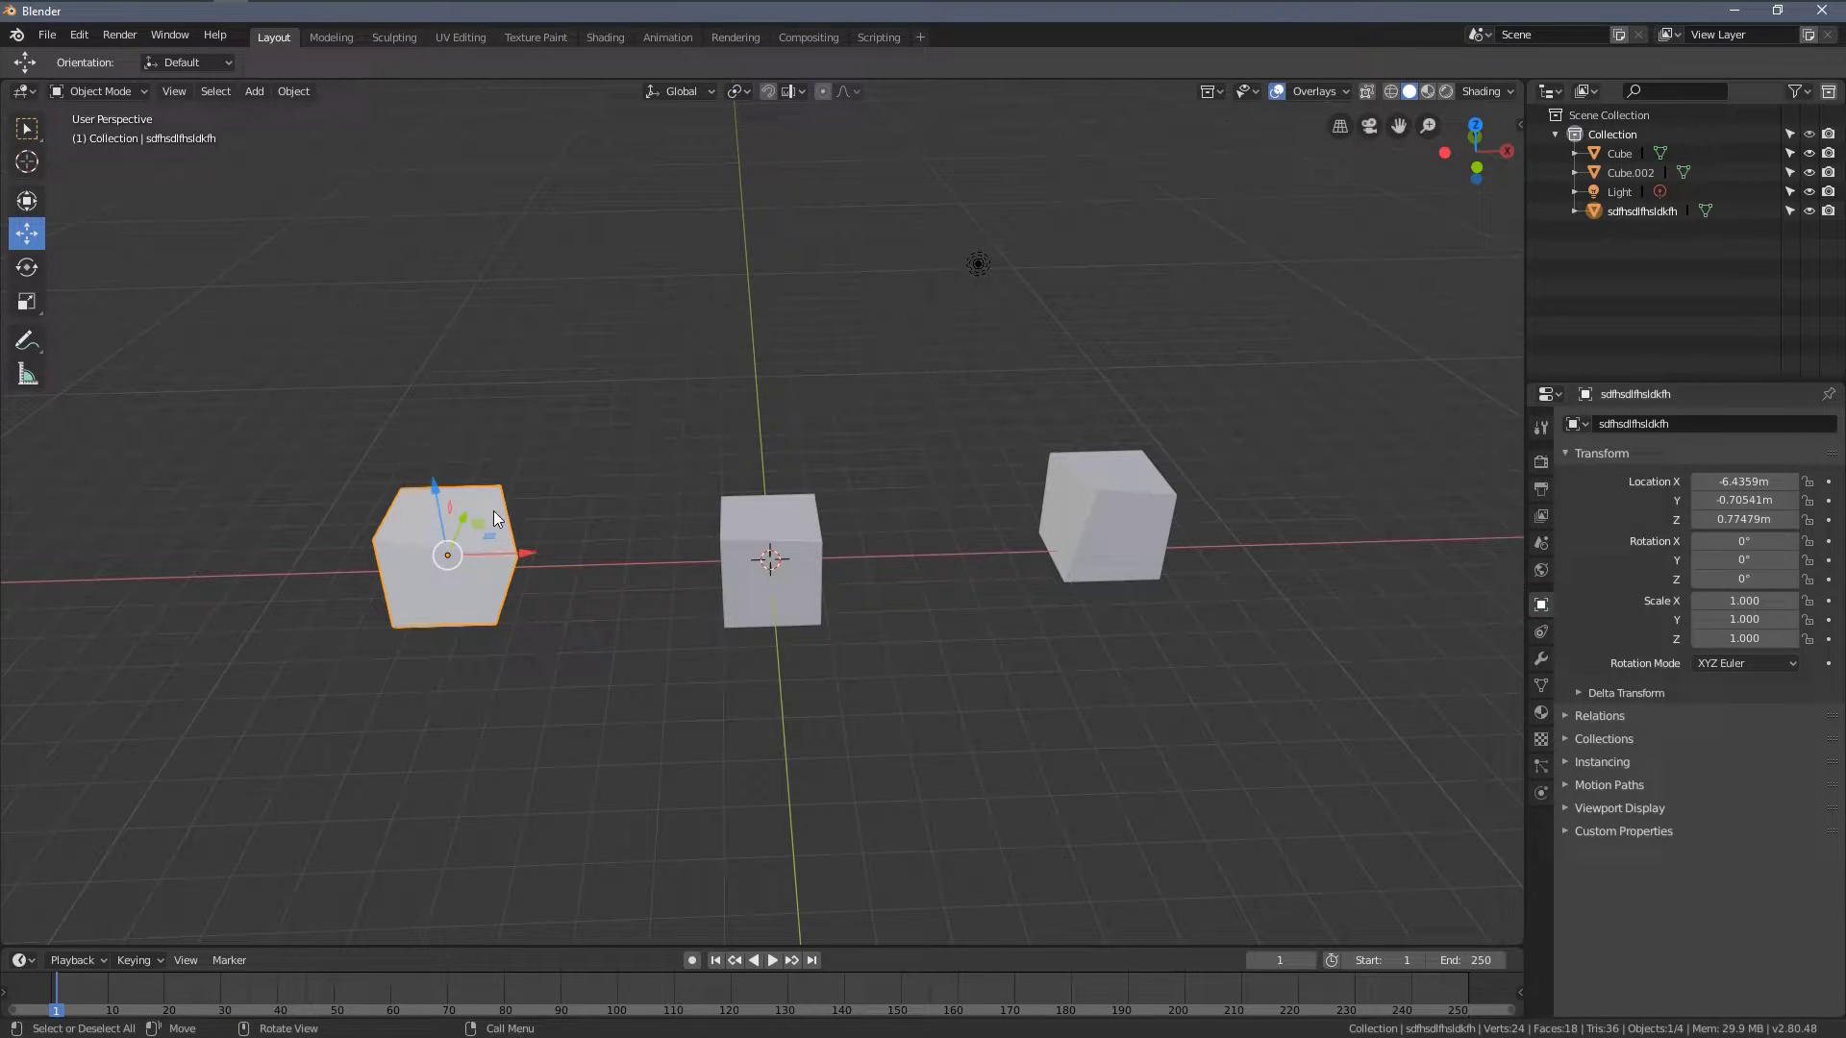
click(754, 541)
click(1125, 482)
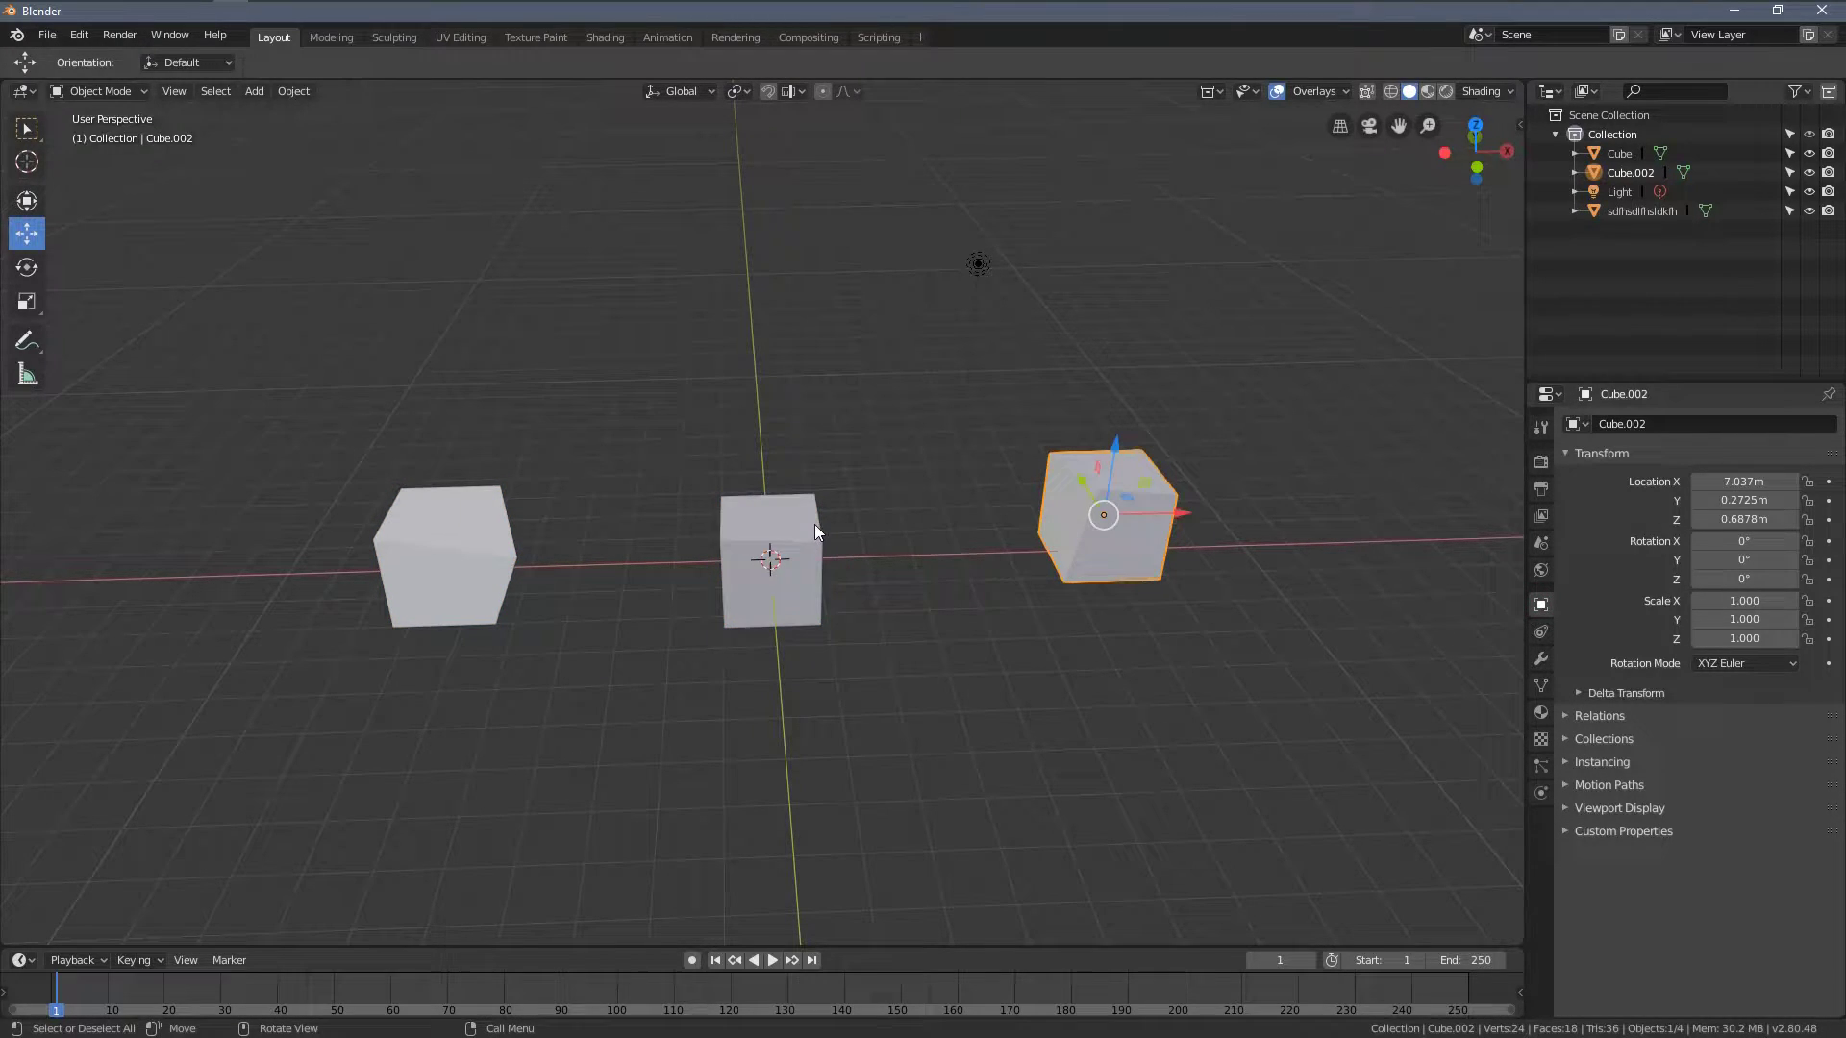
click(1541, 686)
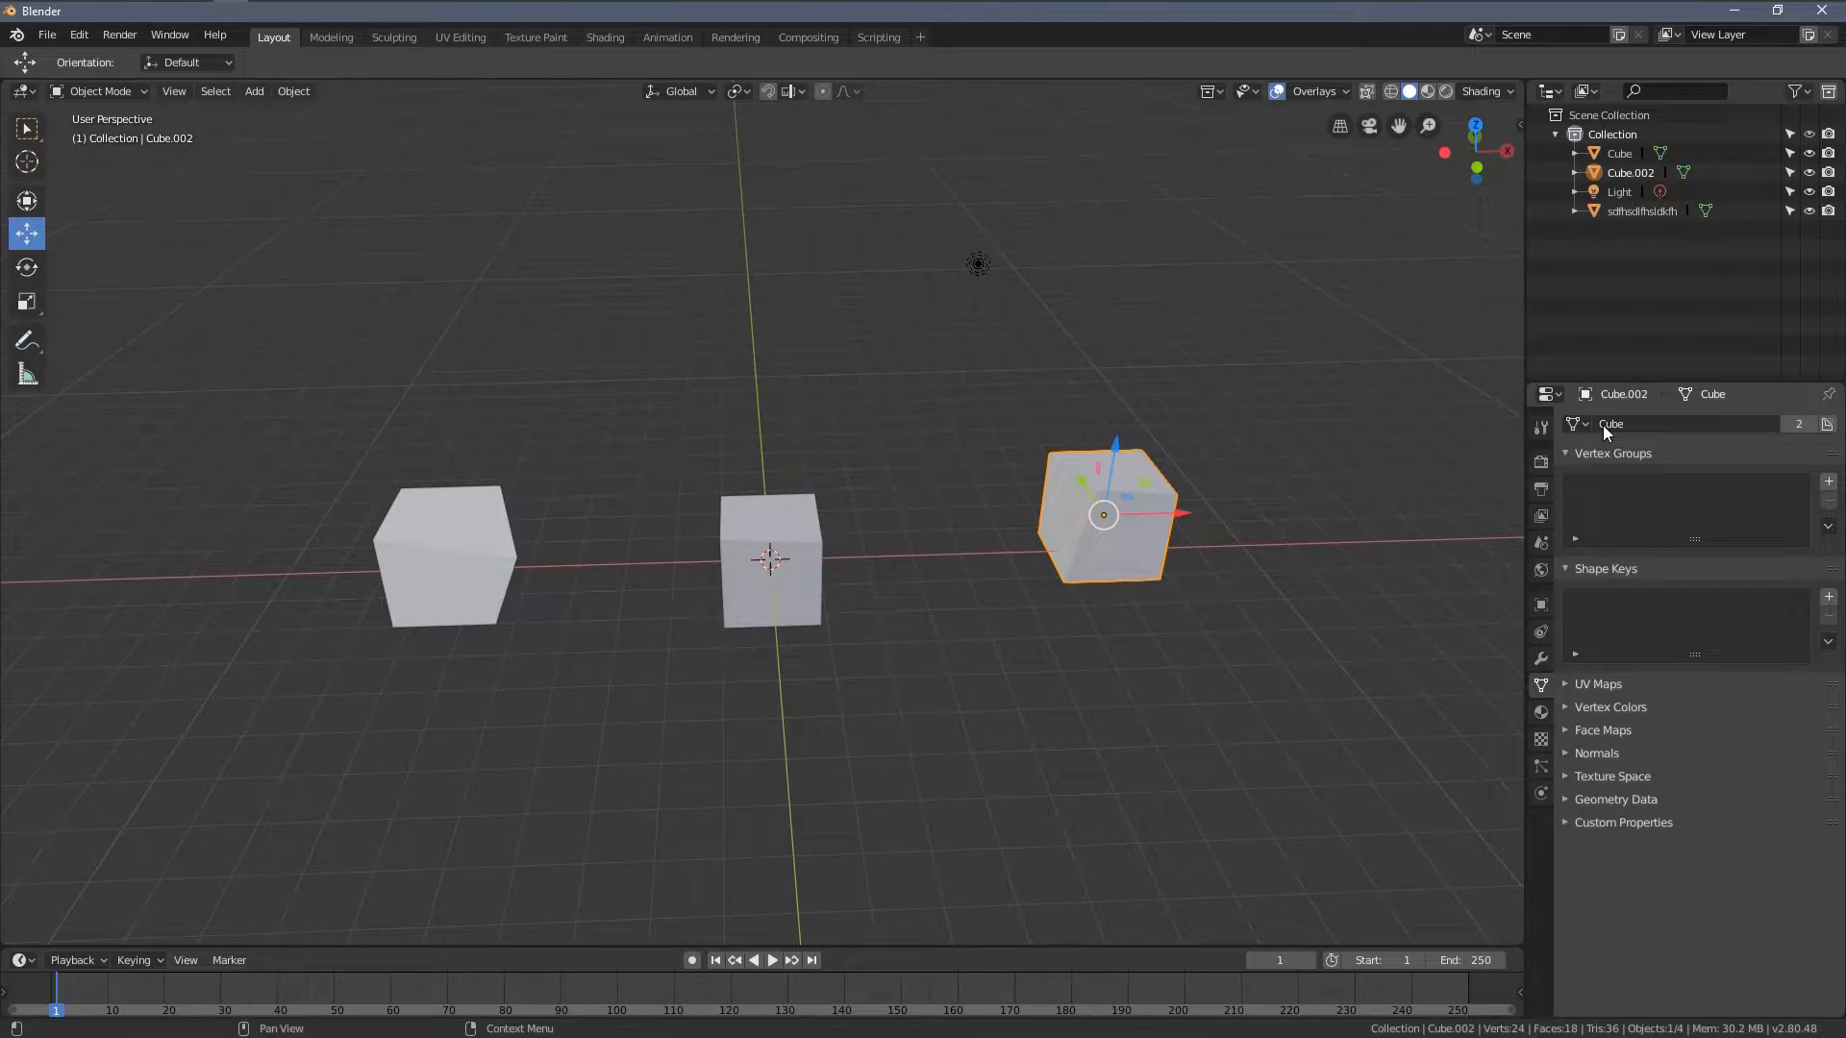
- Alternate between the middle and right cubes to confirm both share mesh Cube
click(797, 521)
click(1093, 519)
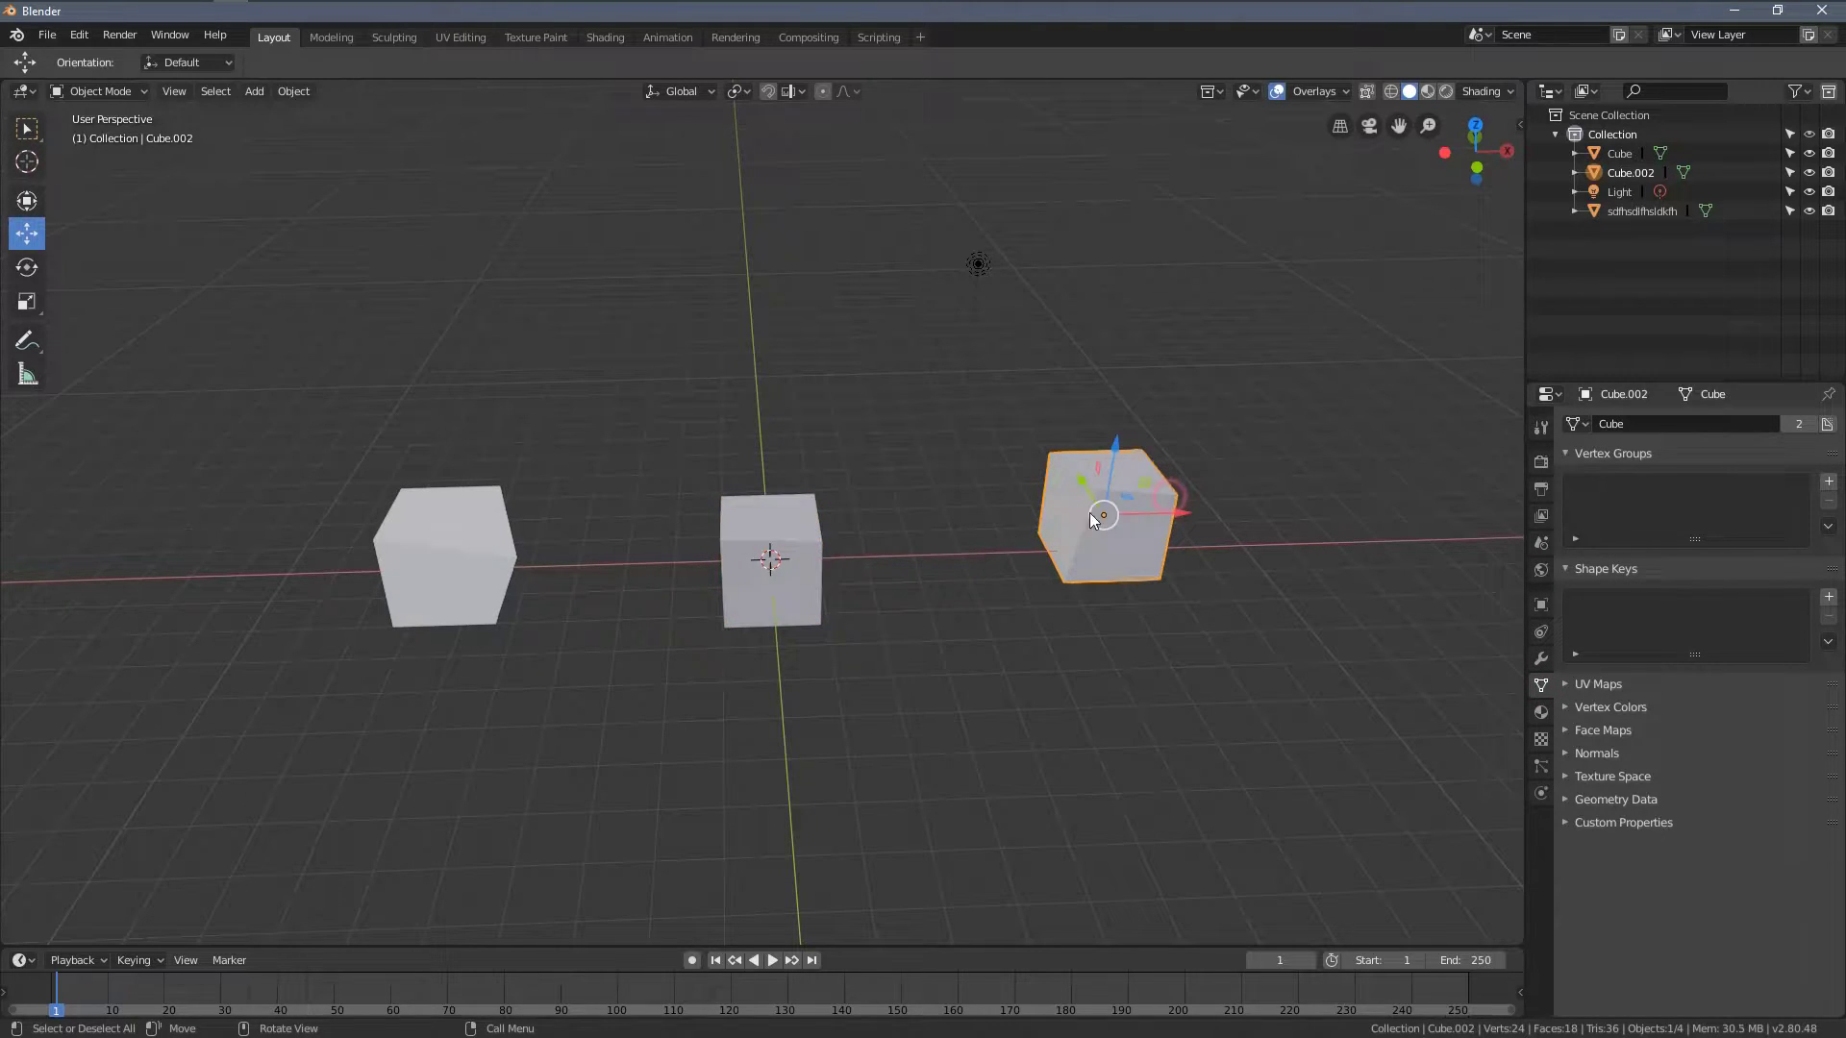
click(792, 550)
click(1098, 488)
click(797, 533)
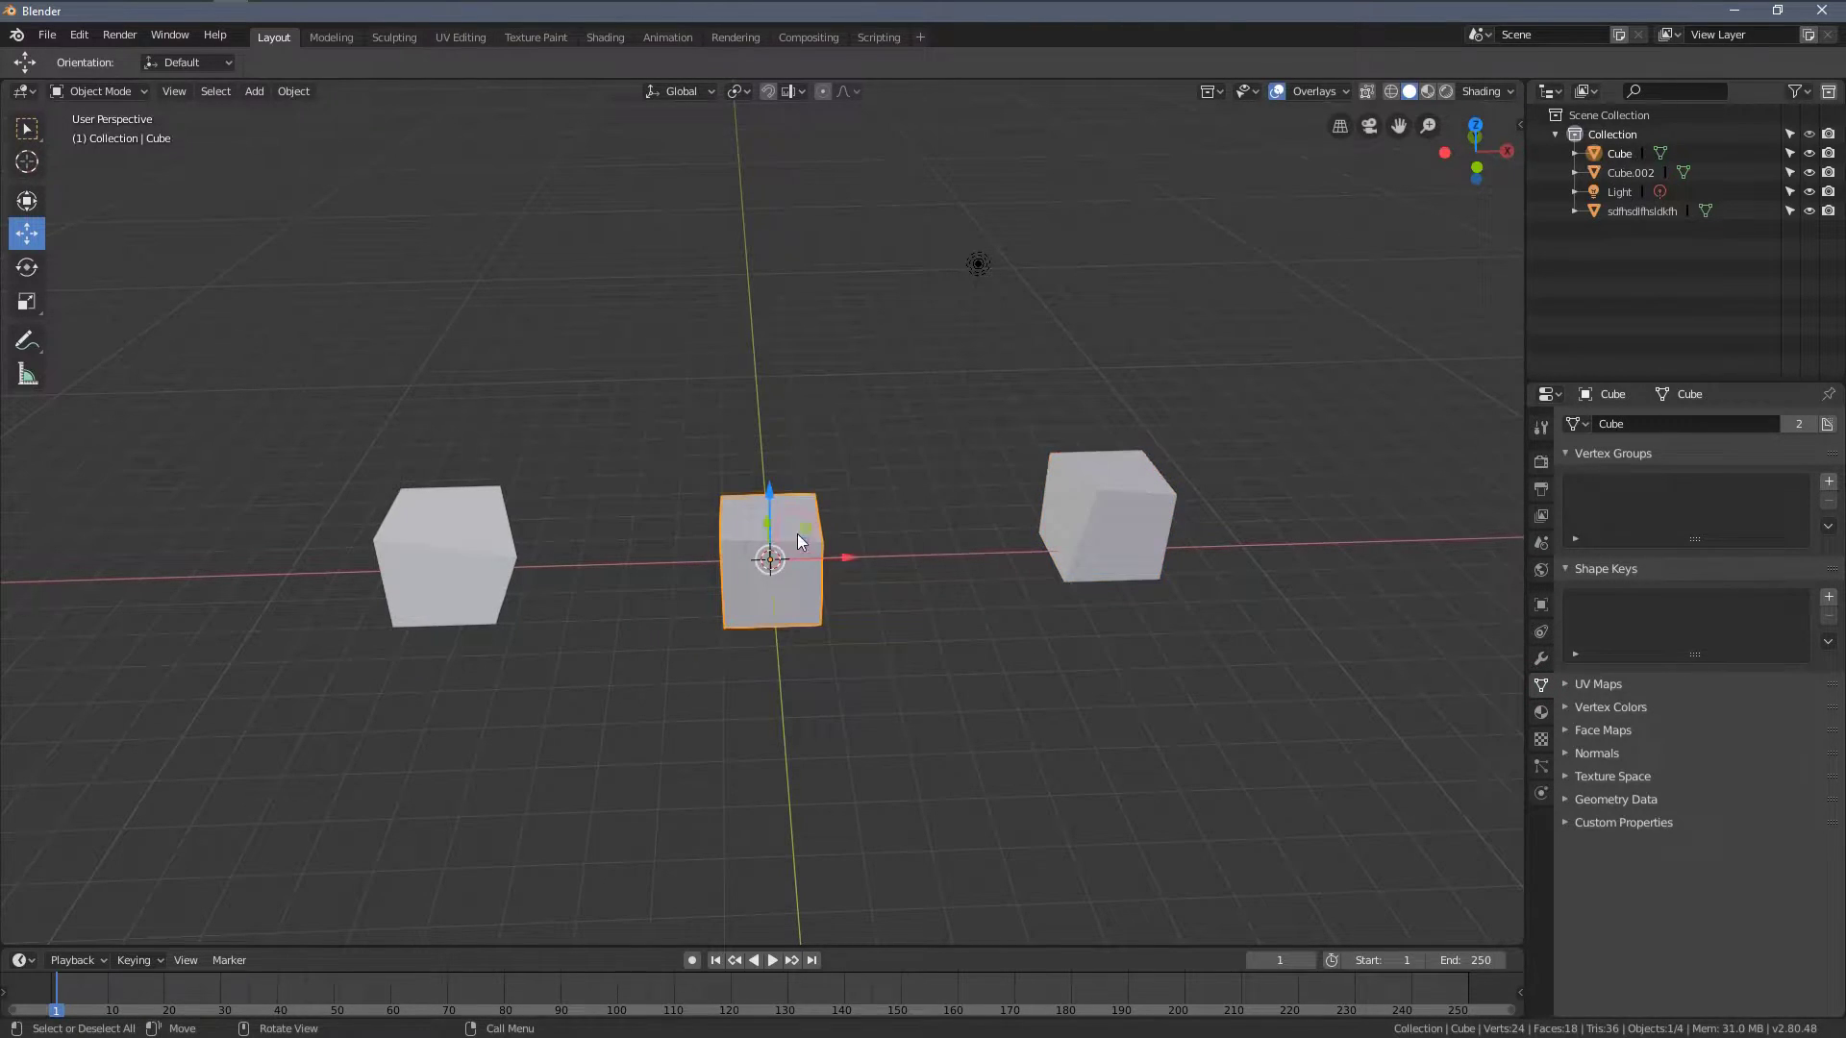
click(1096, 500)
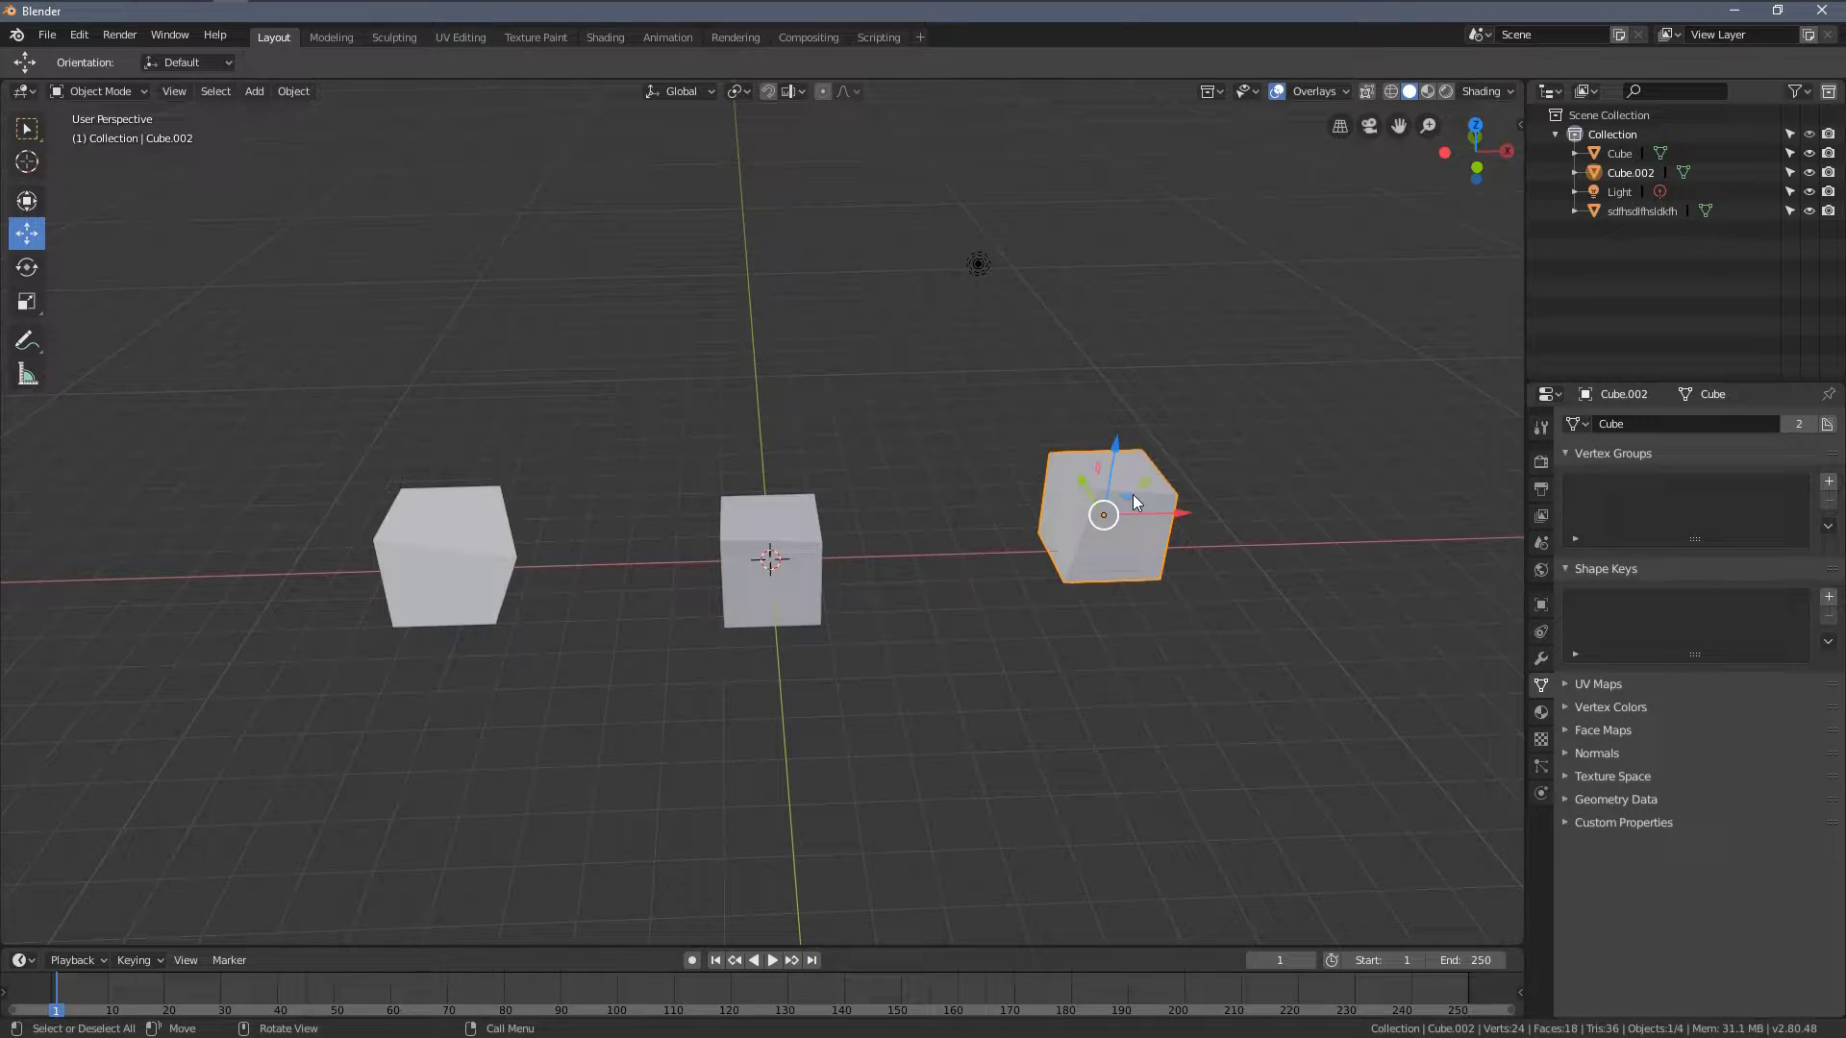
middle_drag(1133, 494, 623, 452)
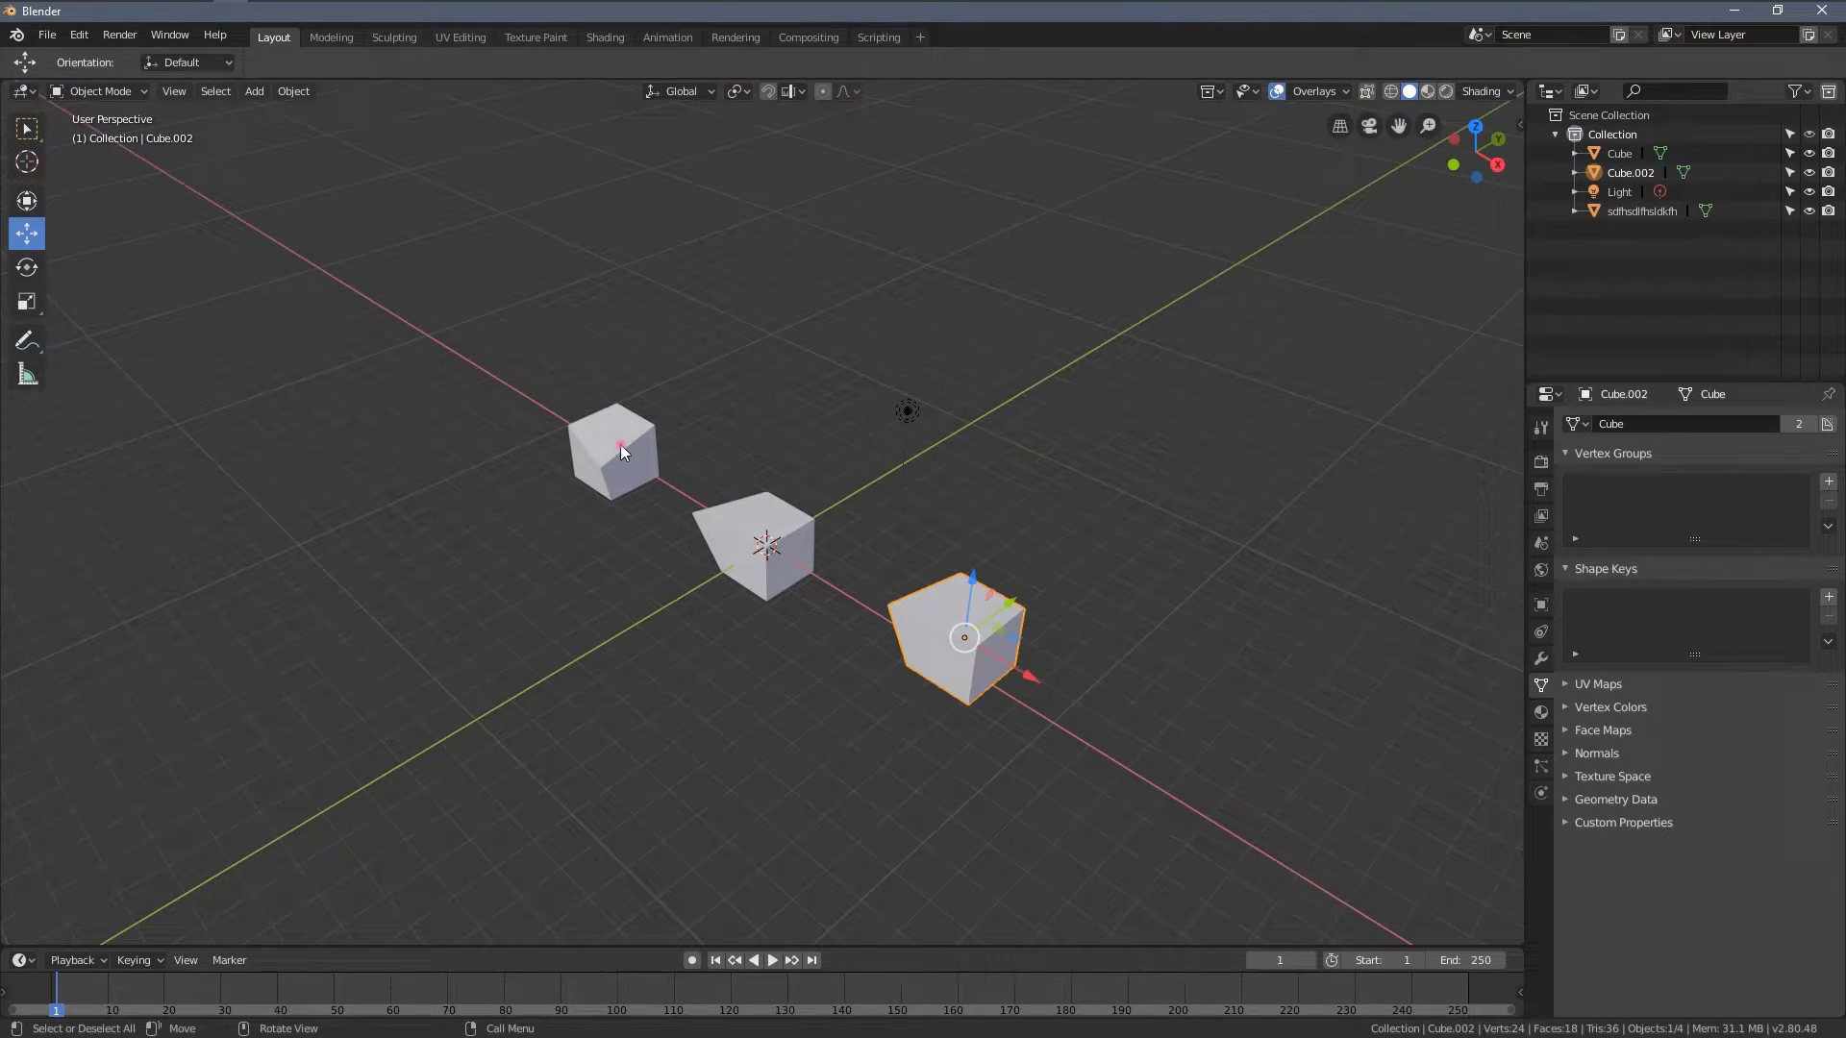
- Assign the shared 'Cube' mesh to the left cube
click(616, 454)
click(1573, 424)
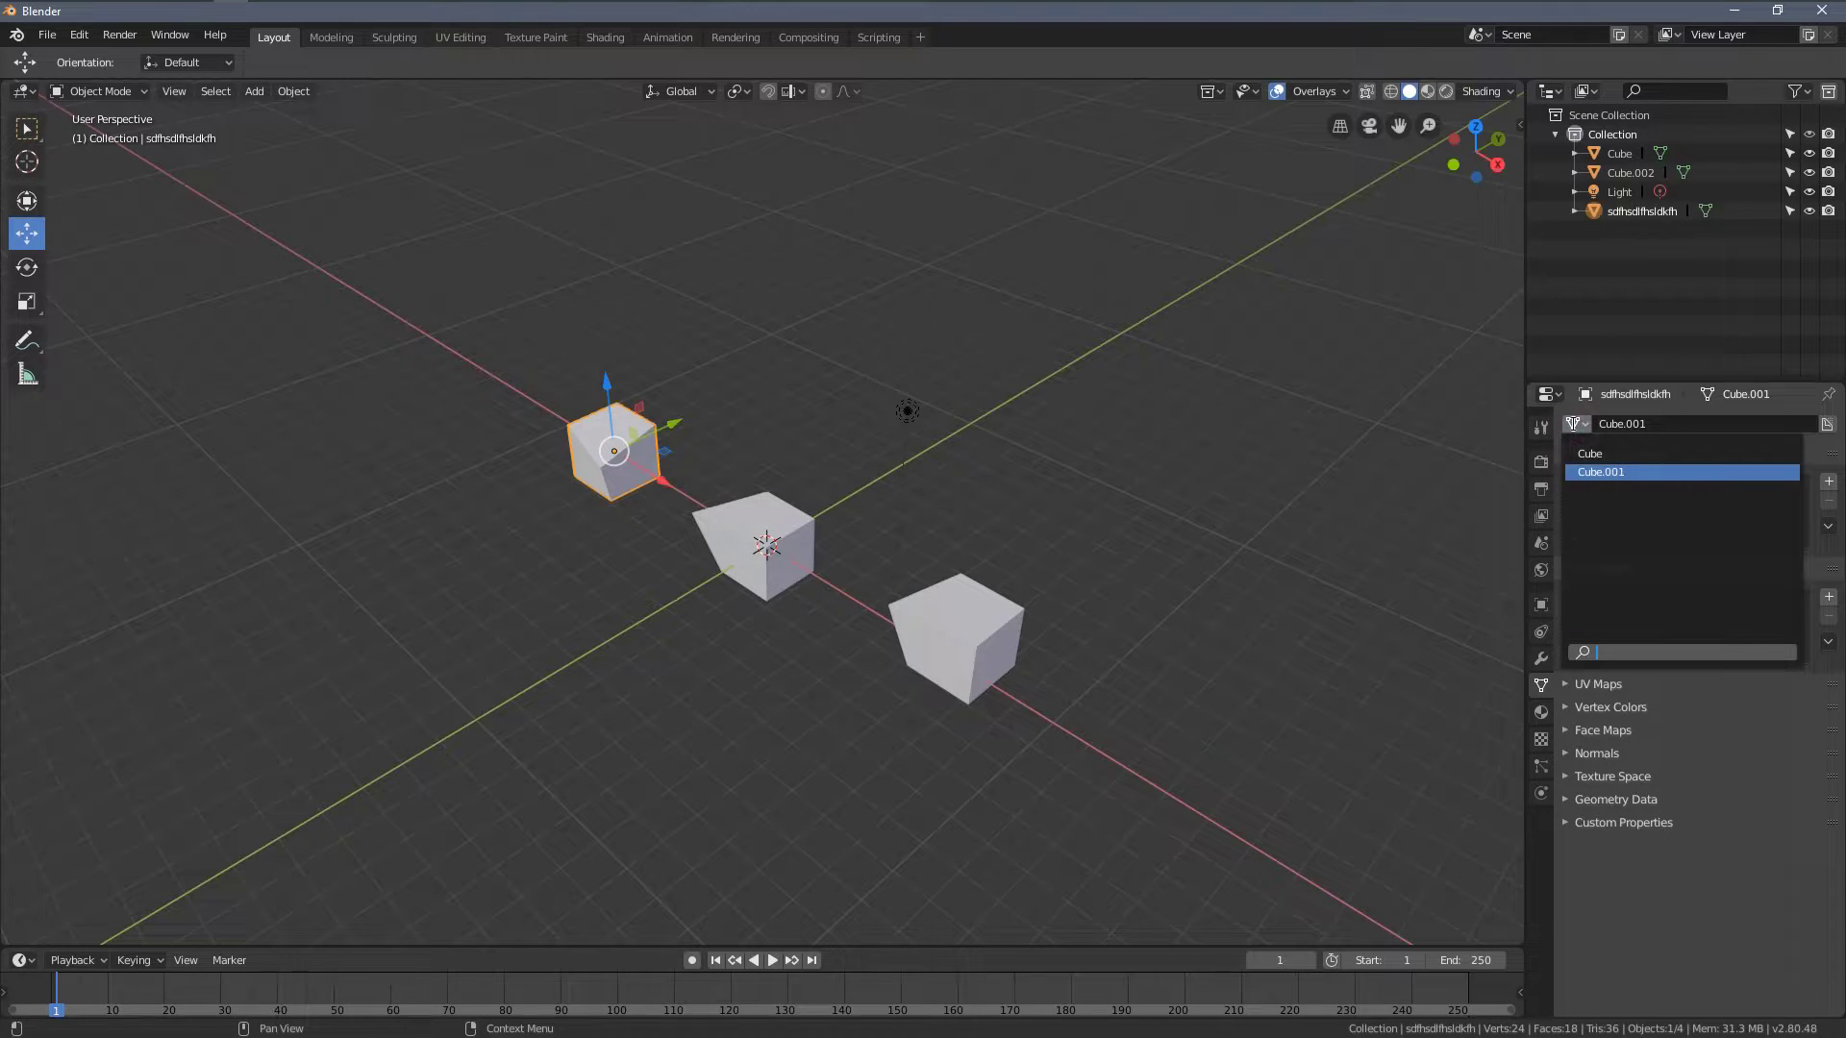
click(1614, 463)
middle_drag(762, 526, 913, 531)
middle_drag(578, 548, 819, 575)
- Slide two vertices of the shared mesh along X, reshaping all three linked cubes
key(Tab)
middle_drag(946, 626, 1044, 568)
scroll(1009, 620, up, 3)
click(1051, 629)
drag(1080, 545, 1011, 533)
mouse_move(1058, 584)
middle_down()
mouse_move(1026, 594)
mouse_move(1033, 567)
middle_up()
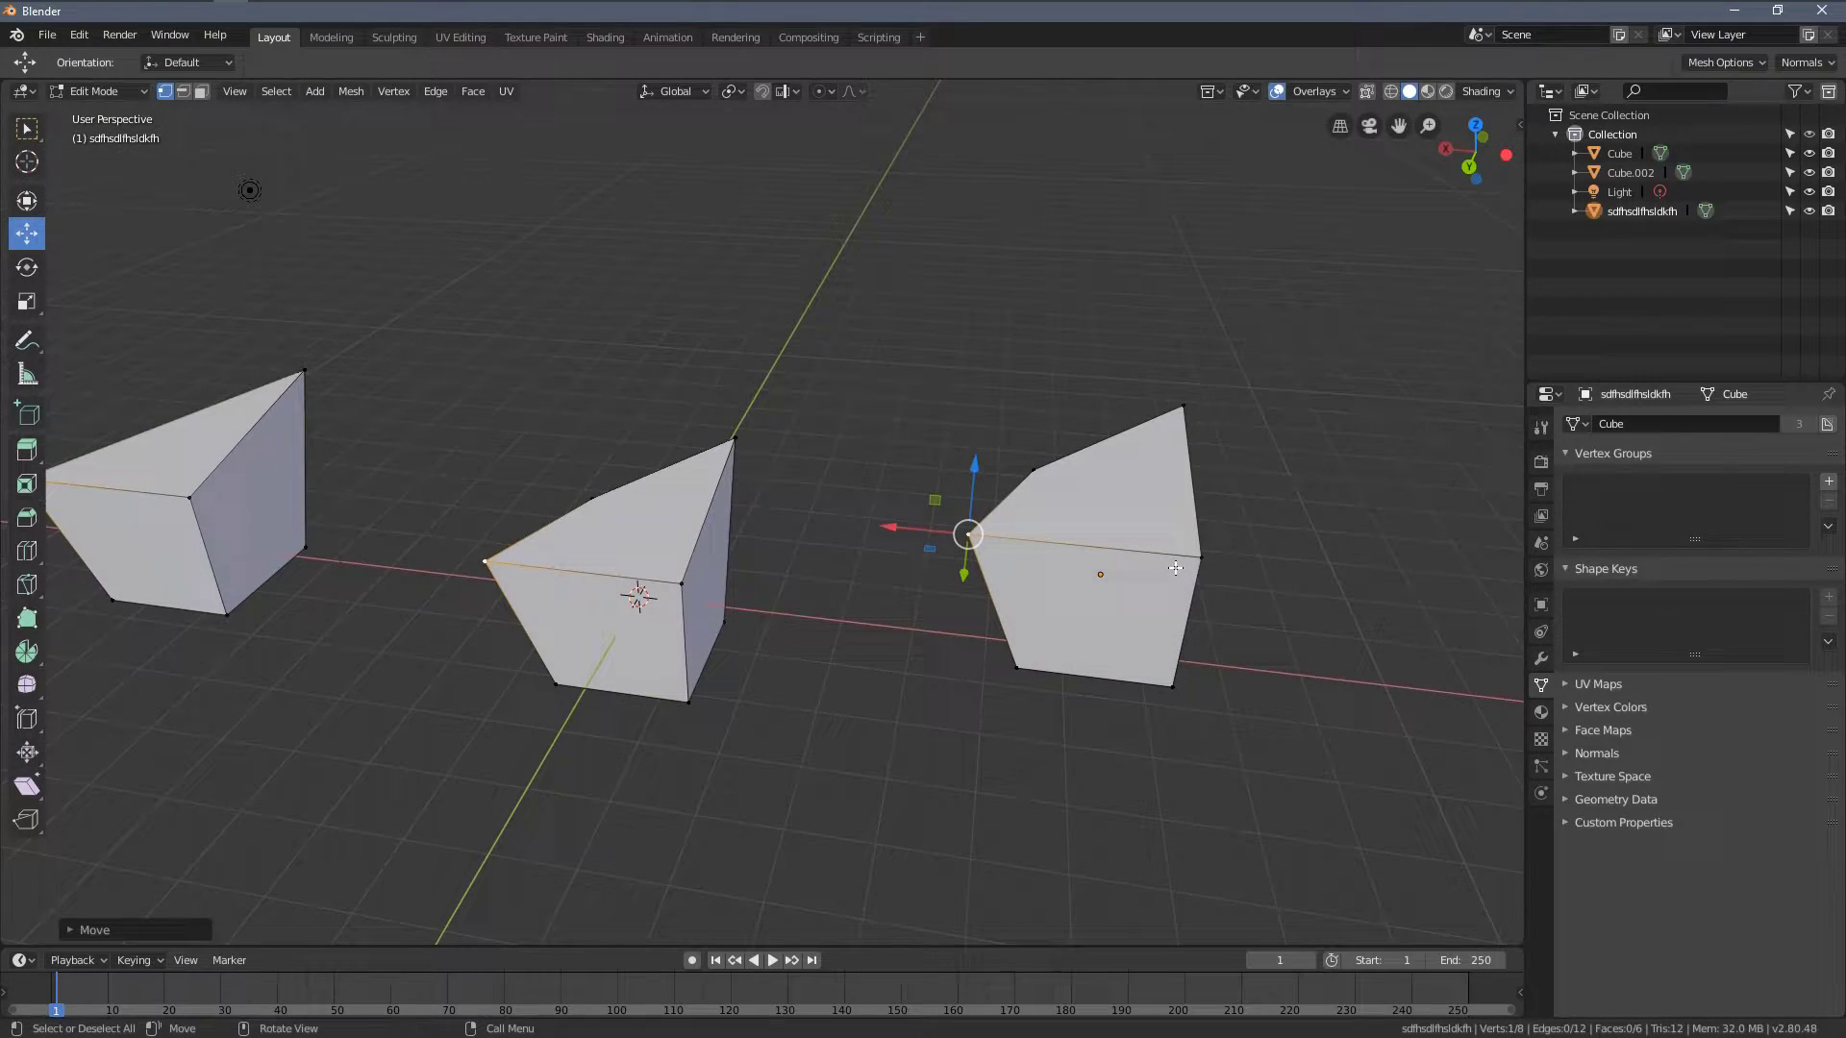
click(1200, 555)
drag(1124, 544, 1182, 550)
click(1182, 550)
middle_drag(1182, 549, 720, 571)
key(Tab)
click(875, 543)
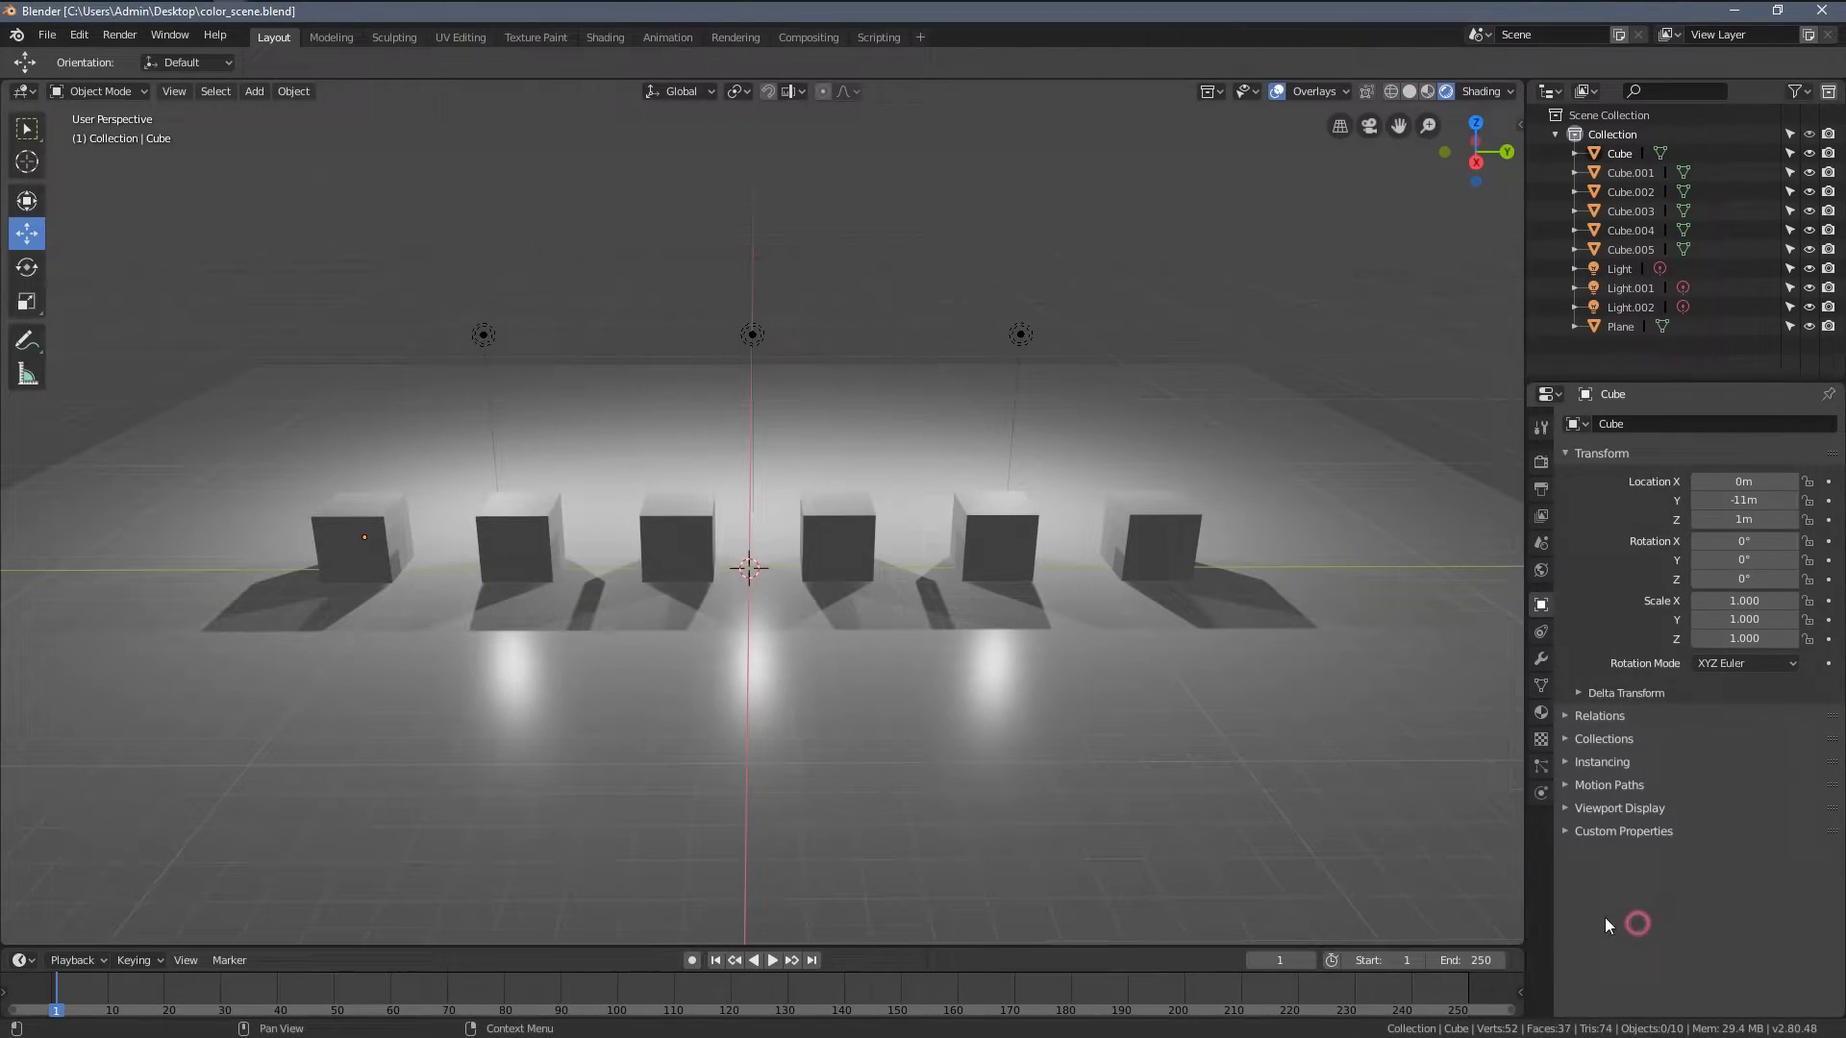
- Click through all six cubes, checking Cube.002's mesh data, and end on Cube.005
mouse_move(799, 534)
middle_down()
mouse_move(798, 494)
mouse_move(792, 558)
mouse_move(833, 548)
middle_up()
scroll(799, 533, up, 2)
click(304, 520)
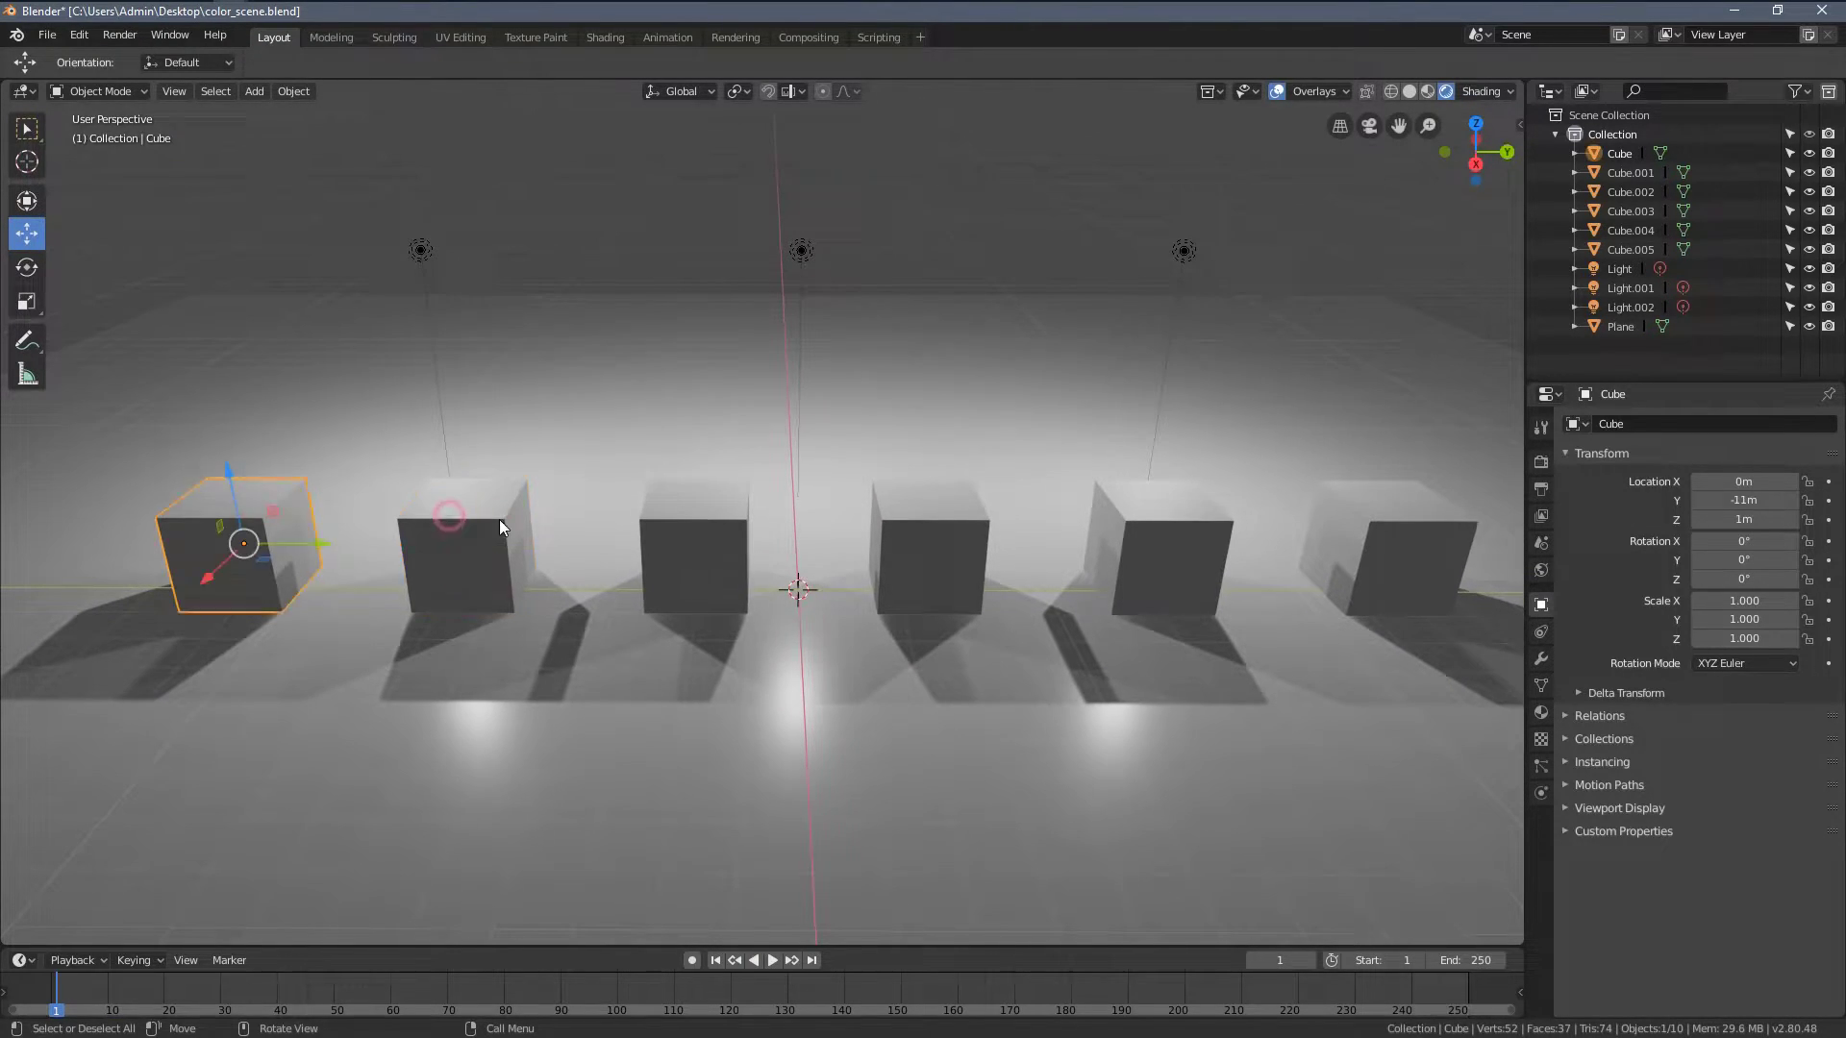
click(448, 516)
click(250, 523)
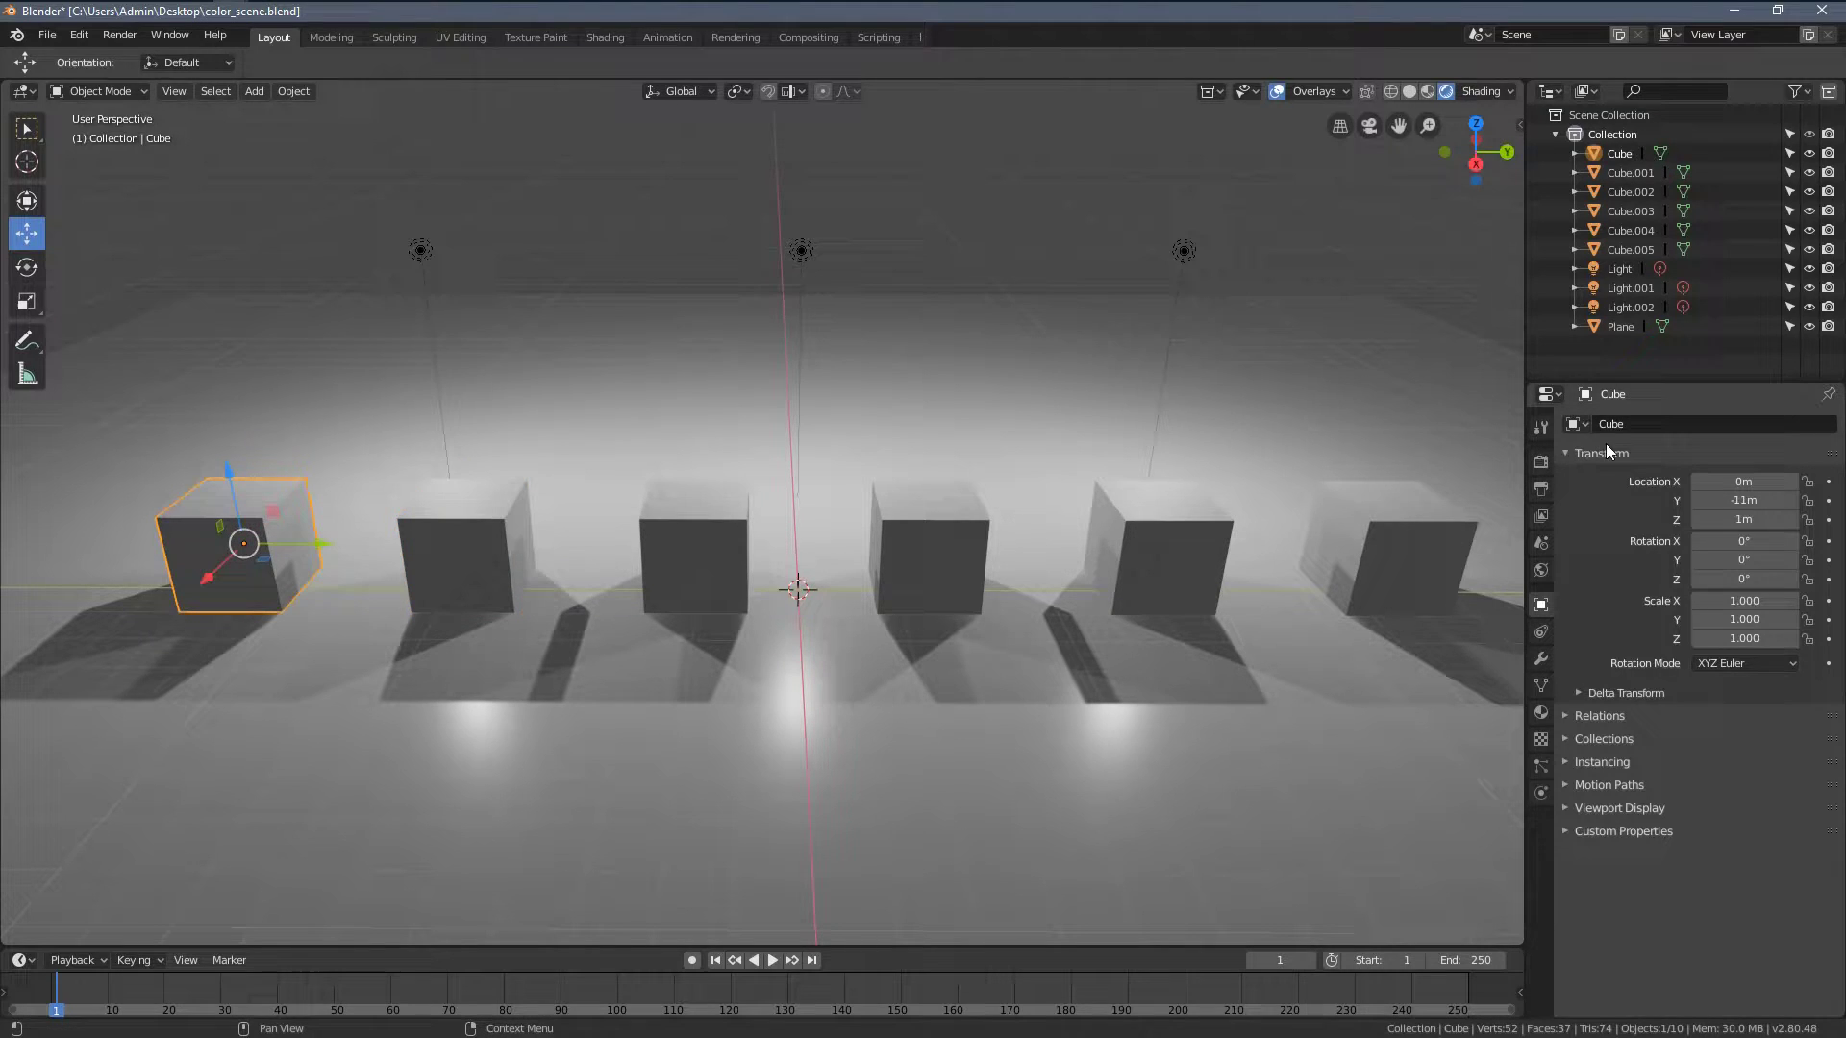
click(705, 509)
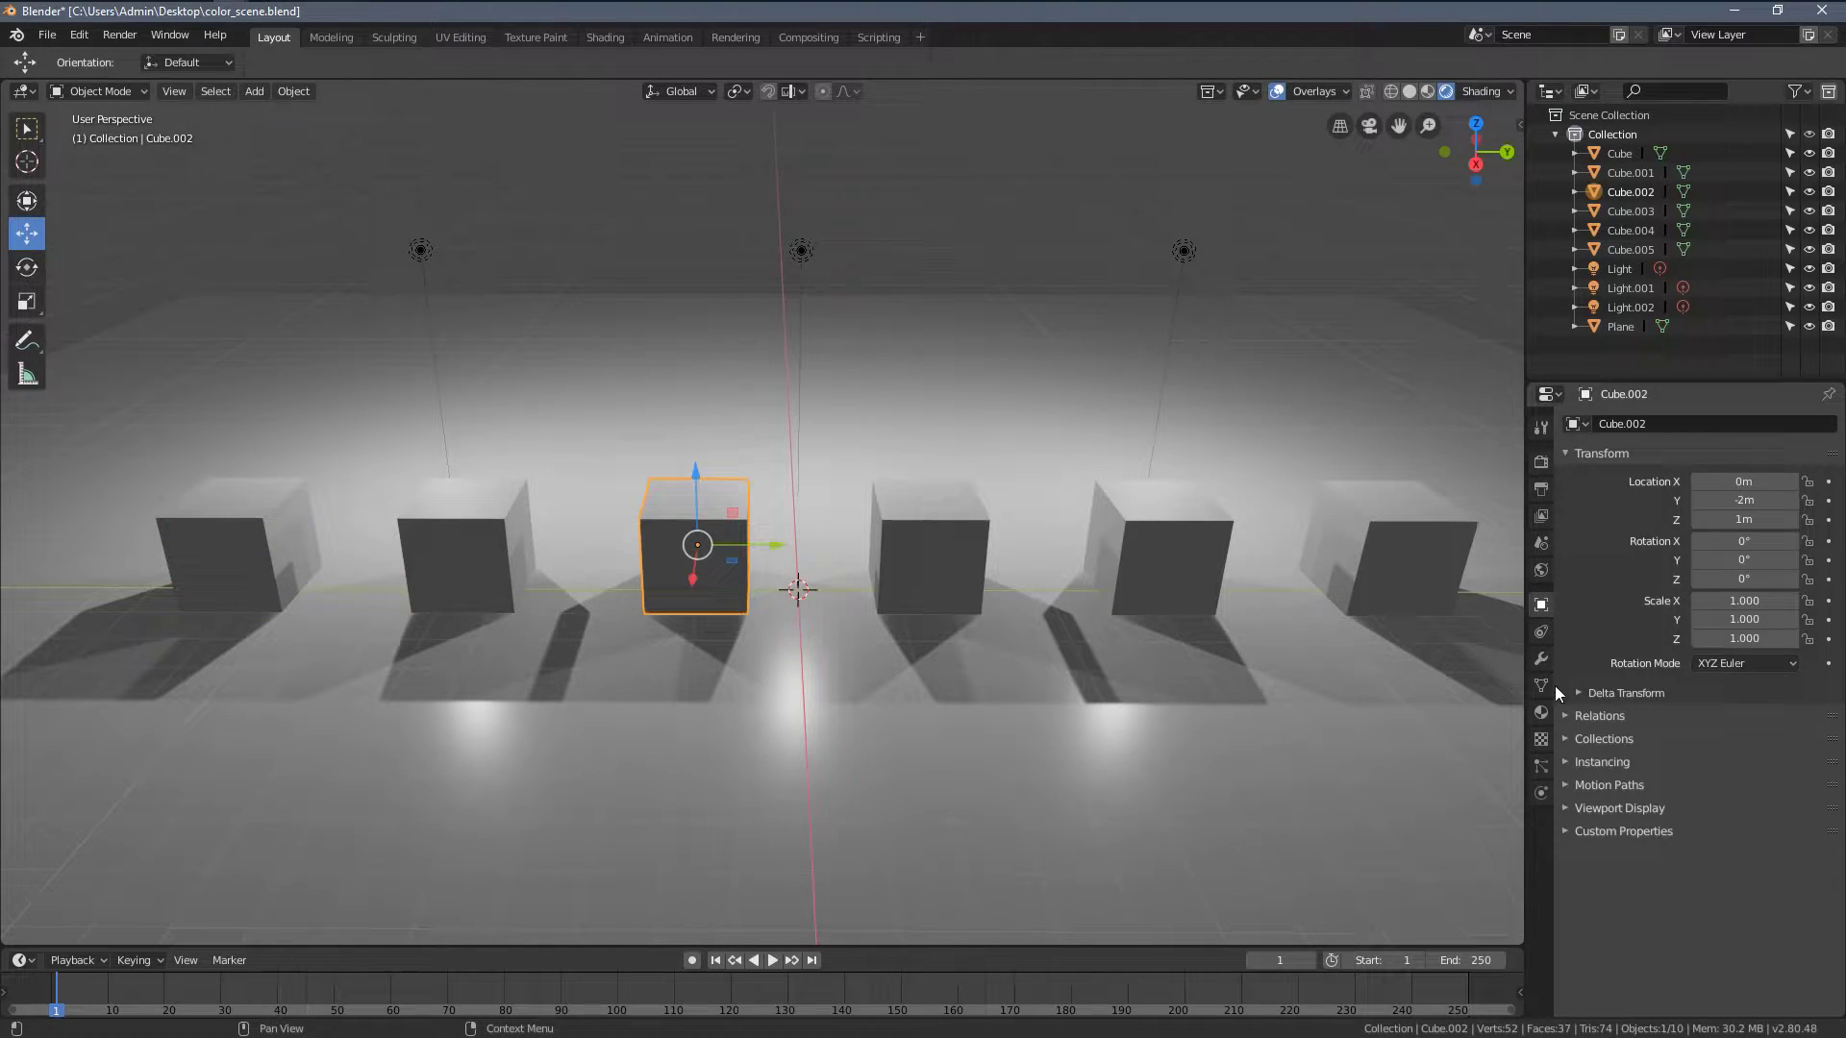
click(1541, 687)
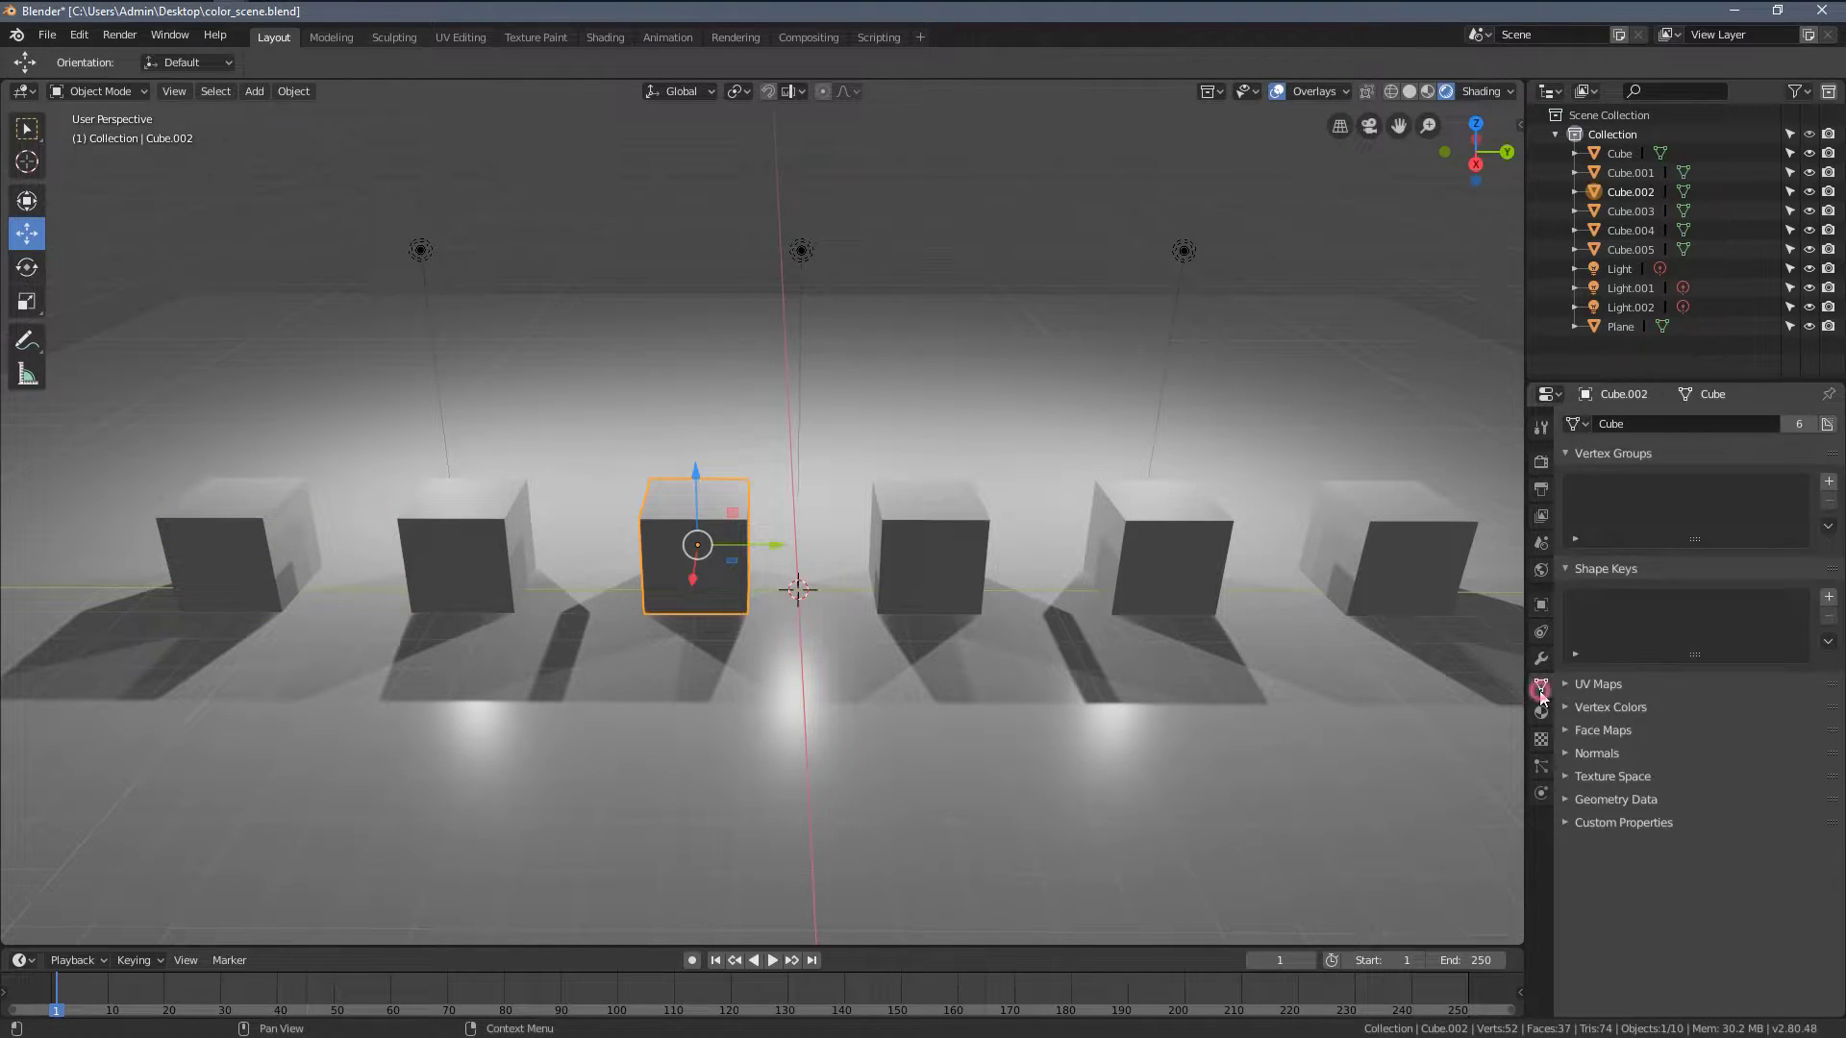
click(928, 530)
click(1182, 502)
click(1376, 519)
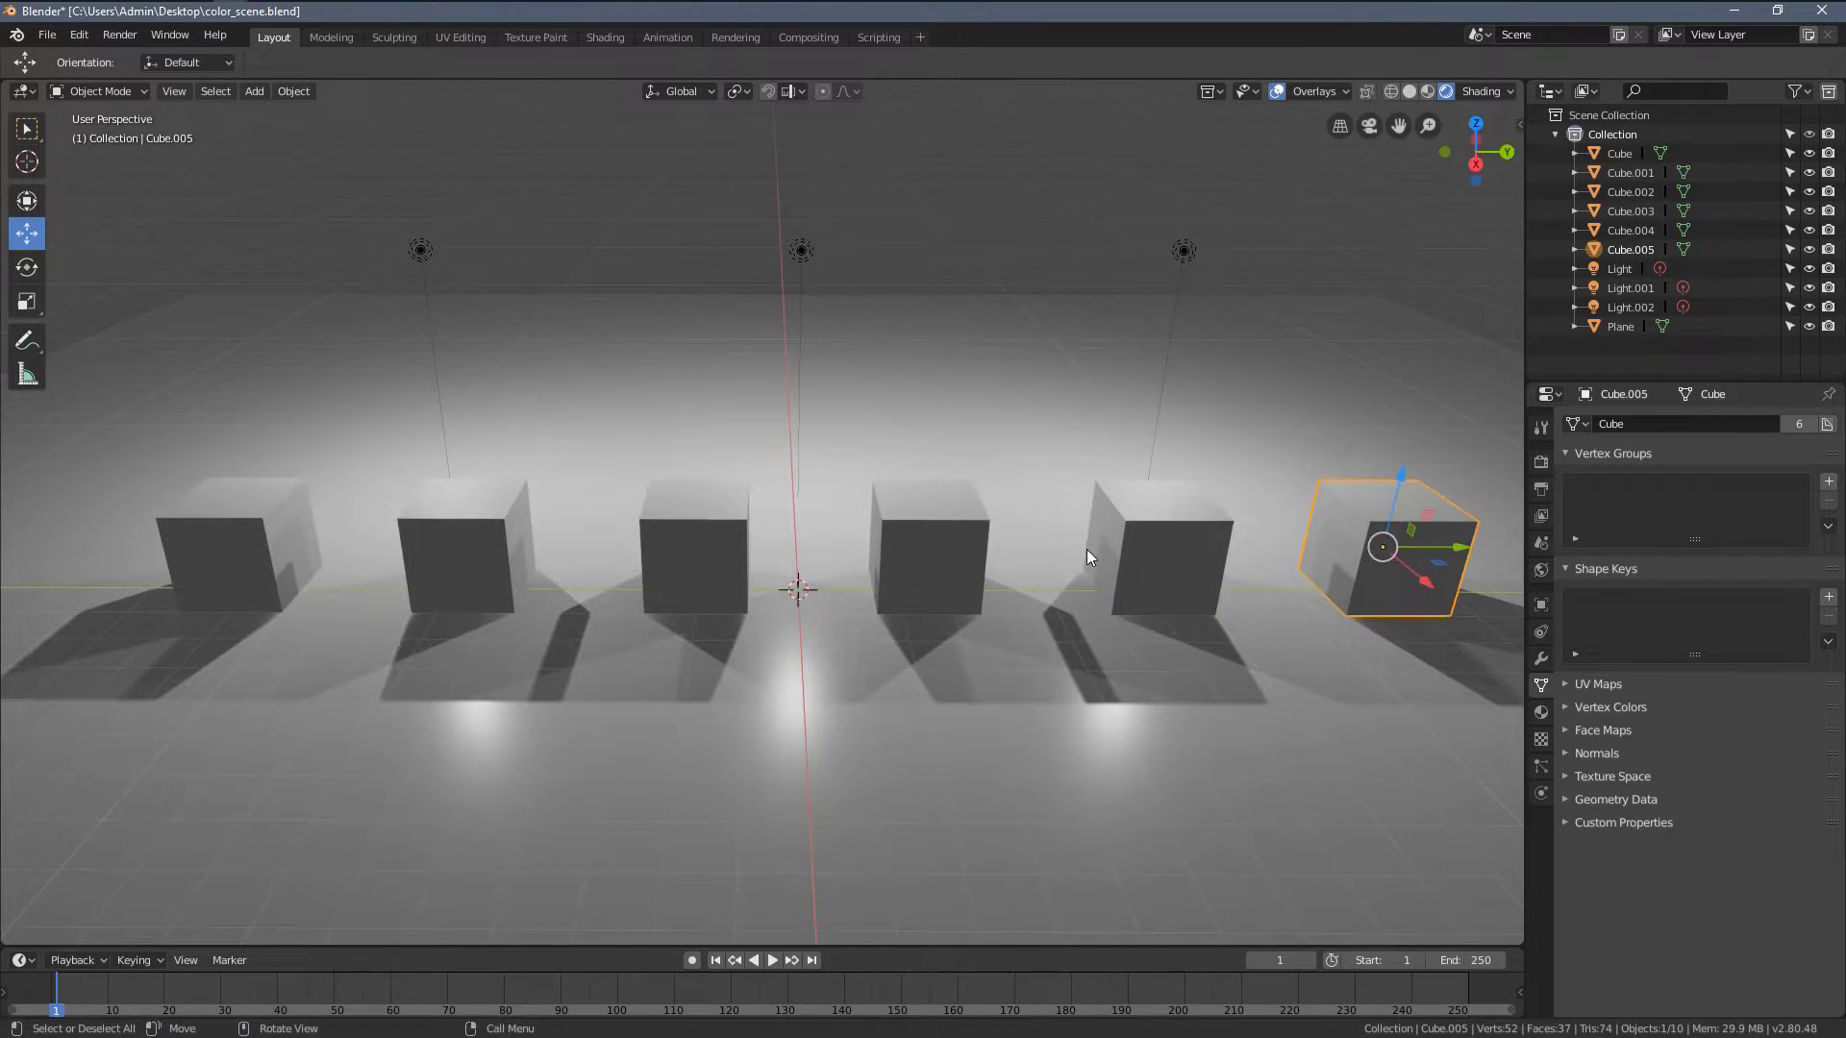
middle_drag(1087, 550, 1462, 577)
- Show Cube.005's material, enlarge the right-hand area and turn the Outliner into the Shader Editor
click(1540, 711)
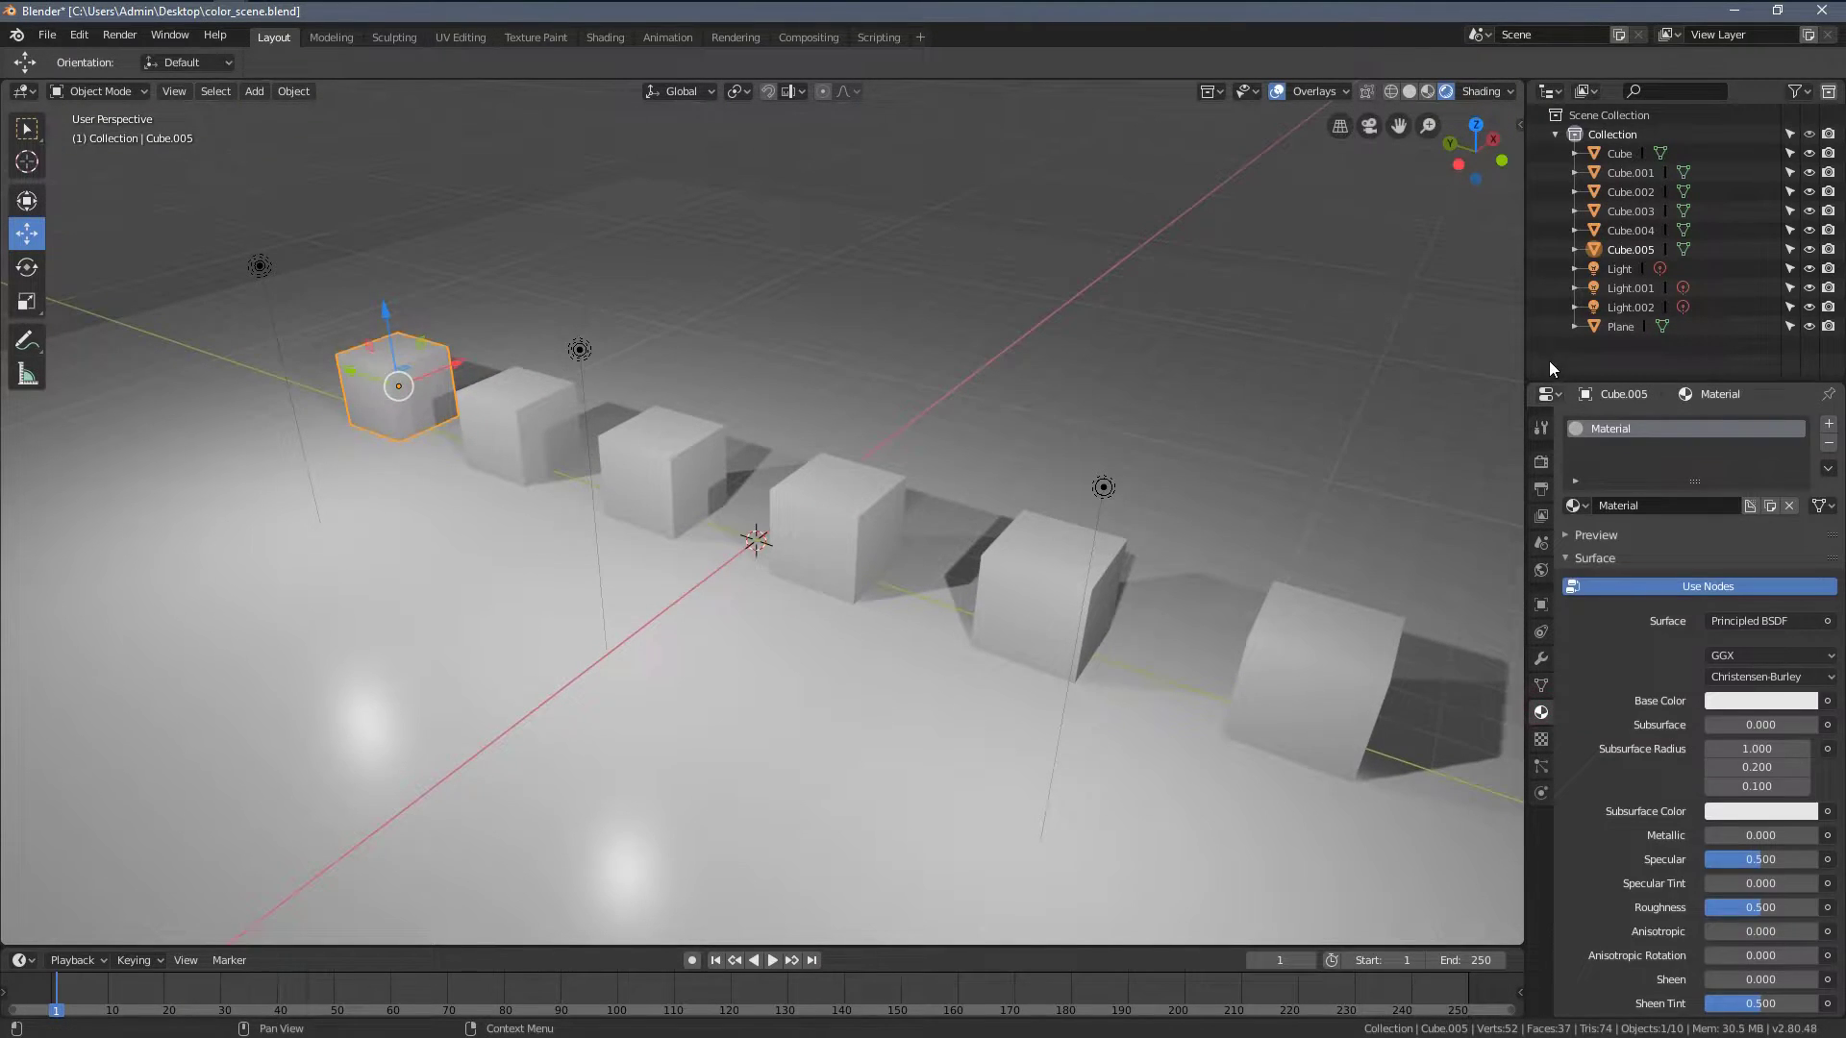
drag(1526, 351, 1166, 361)
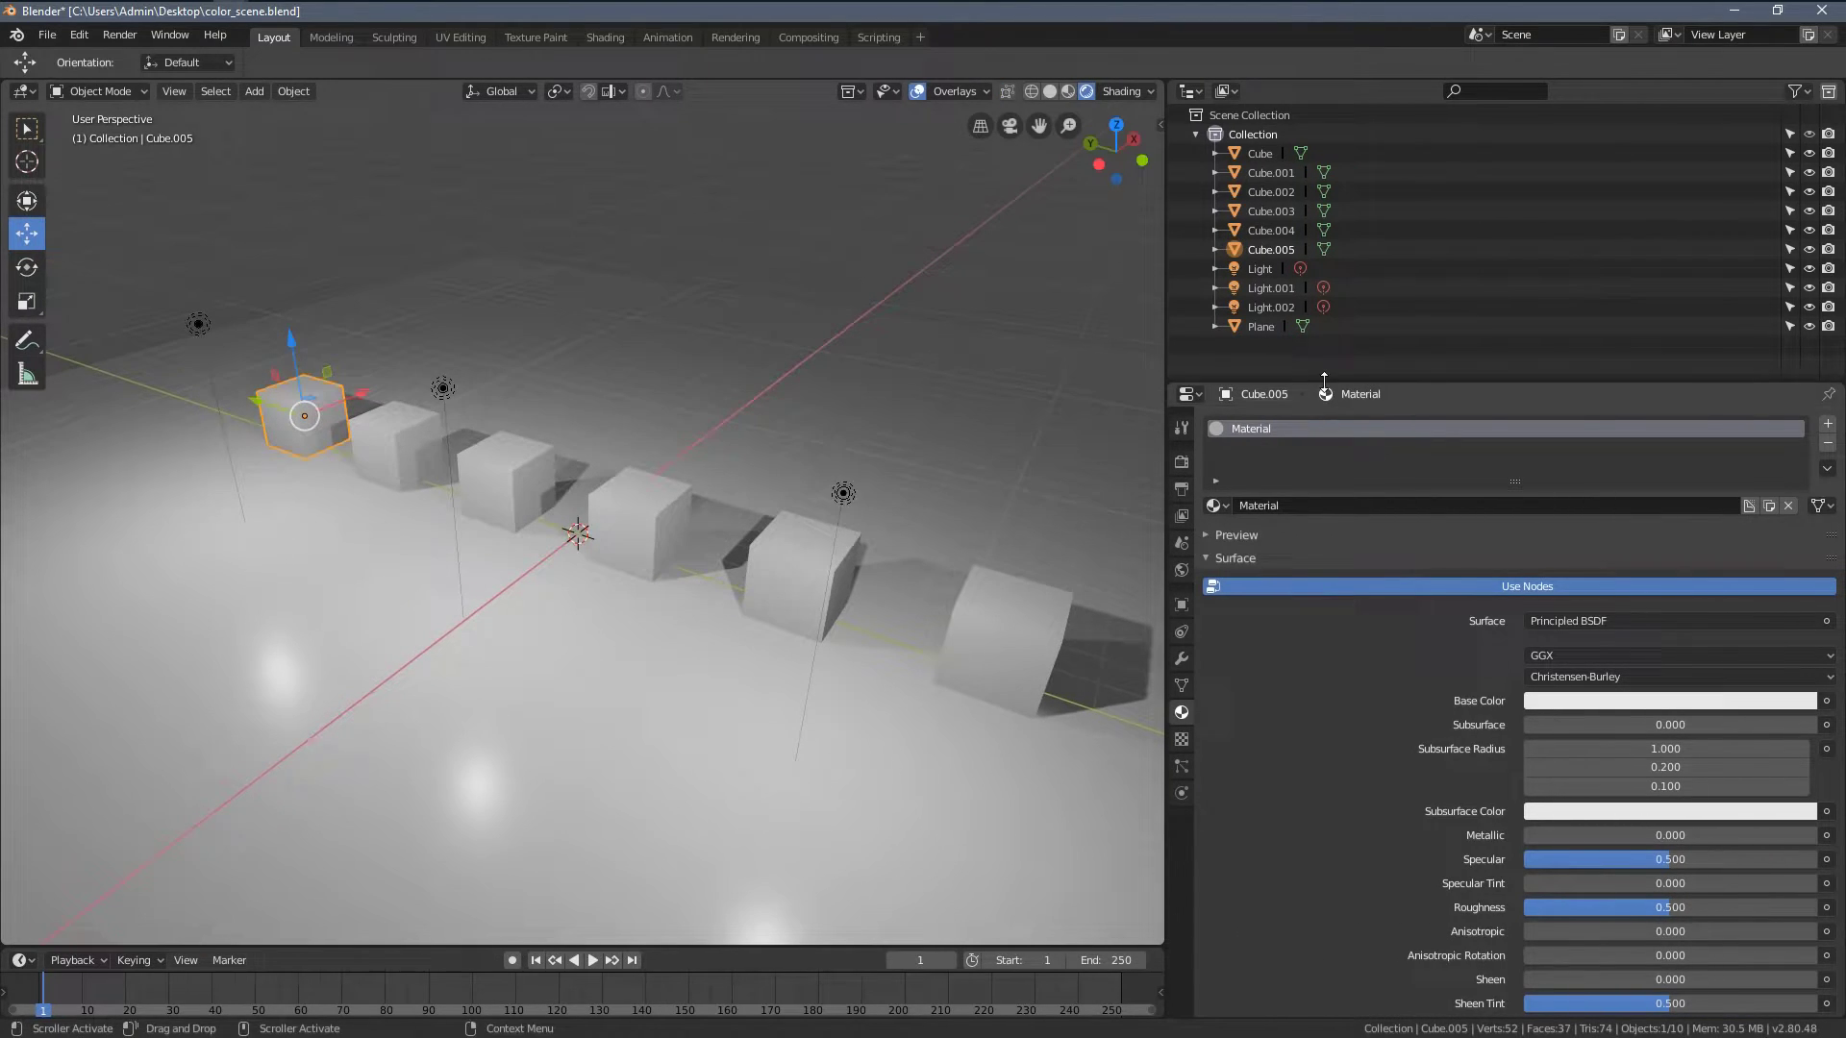
drag(1323, 380, 1324, 489)
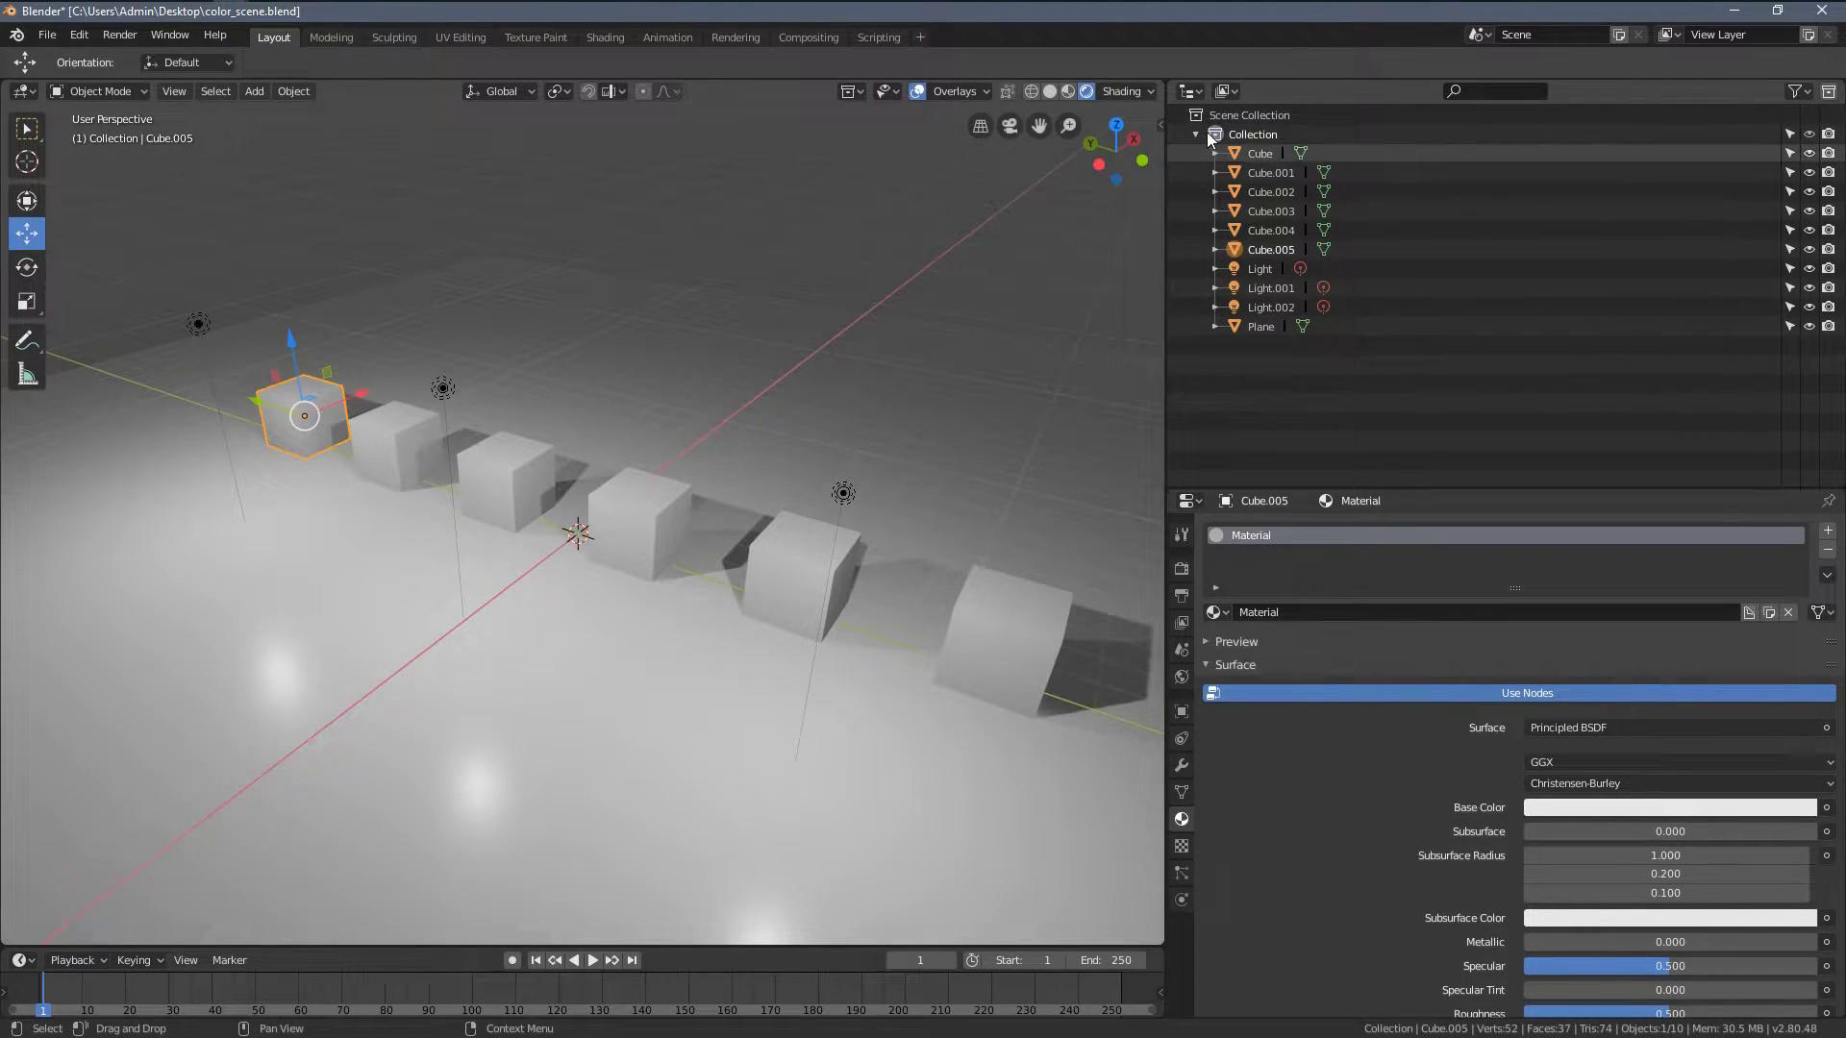
click(1191, 90)
click(614, 231)
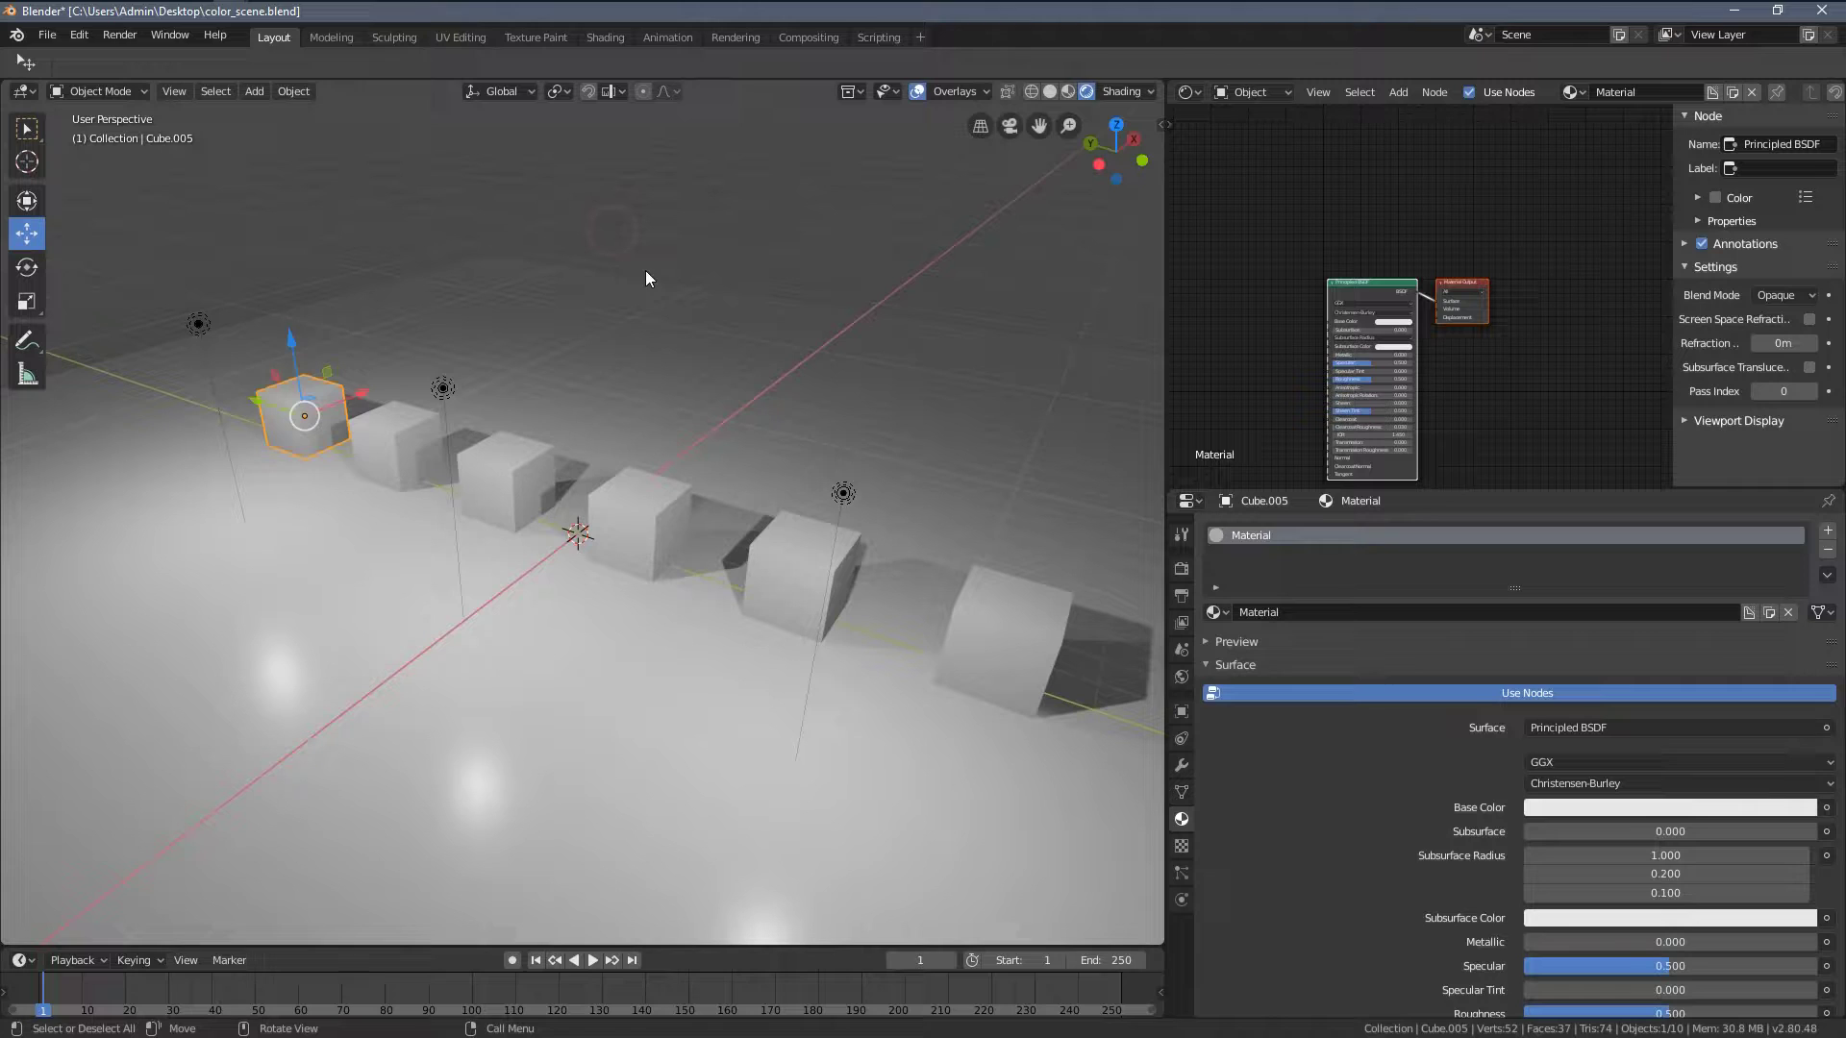
- Frame the material nodes and set the Principled BSDF Base Color to blue
middle_drag(1316, 355, 1363, 313)
scroll(1363, 317, up, 1)
key(n)
scroll(1394, 313, up, 9)
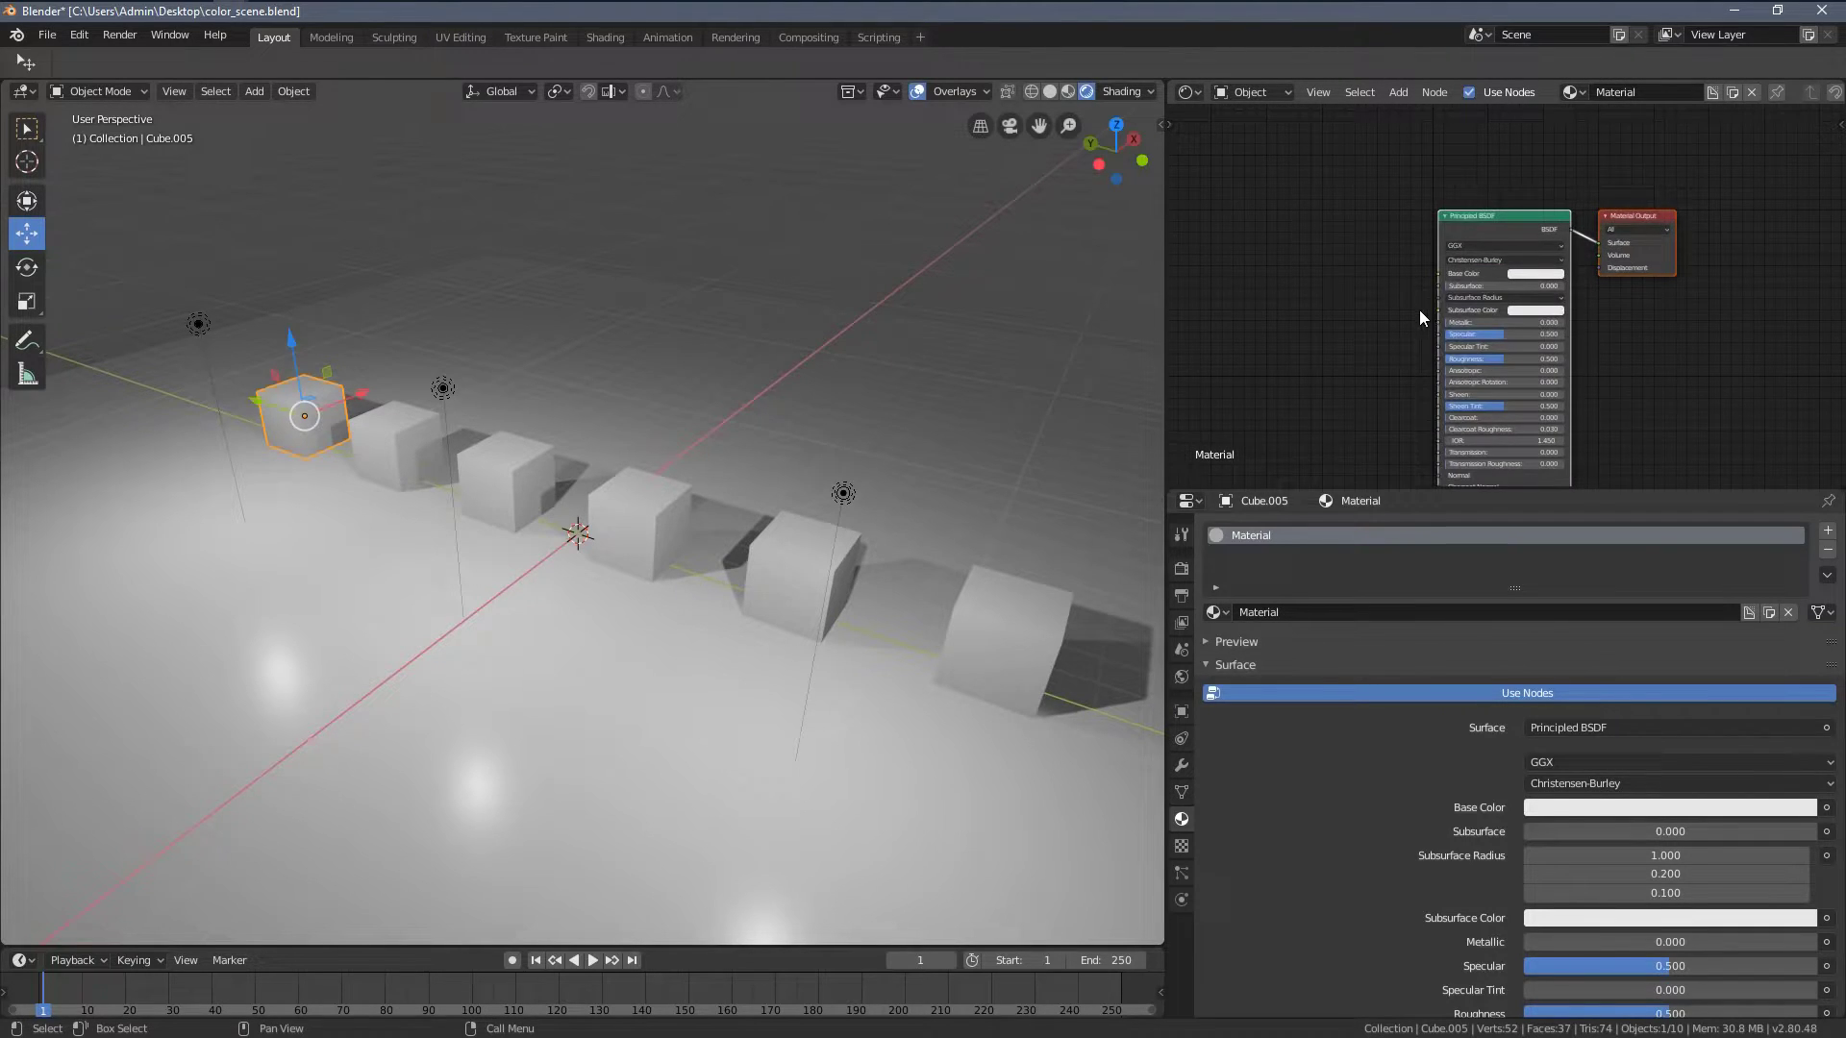
drag(1434, 182, 1409, 181)
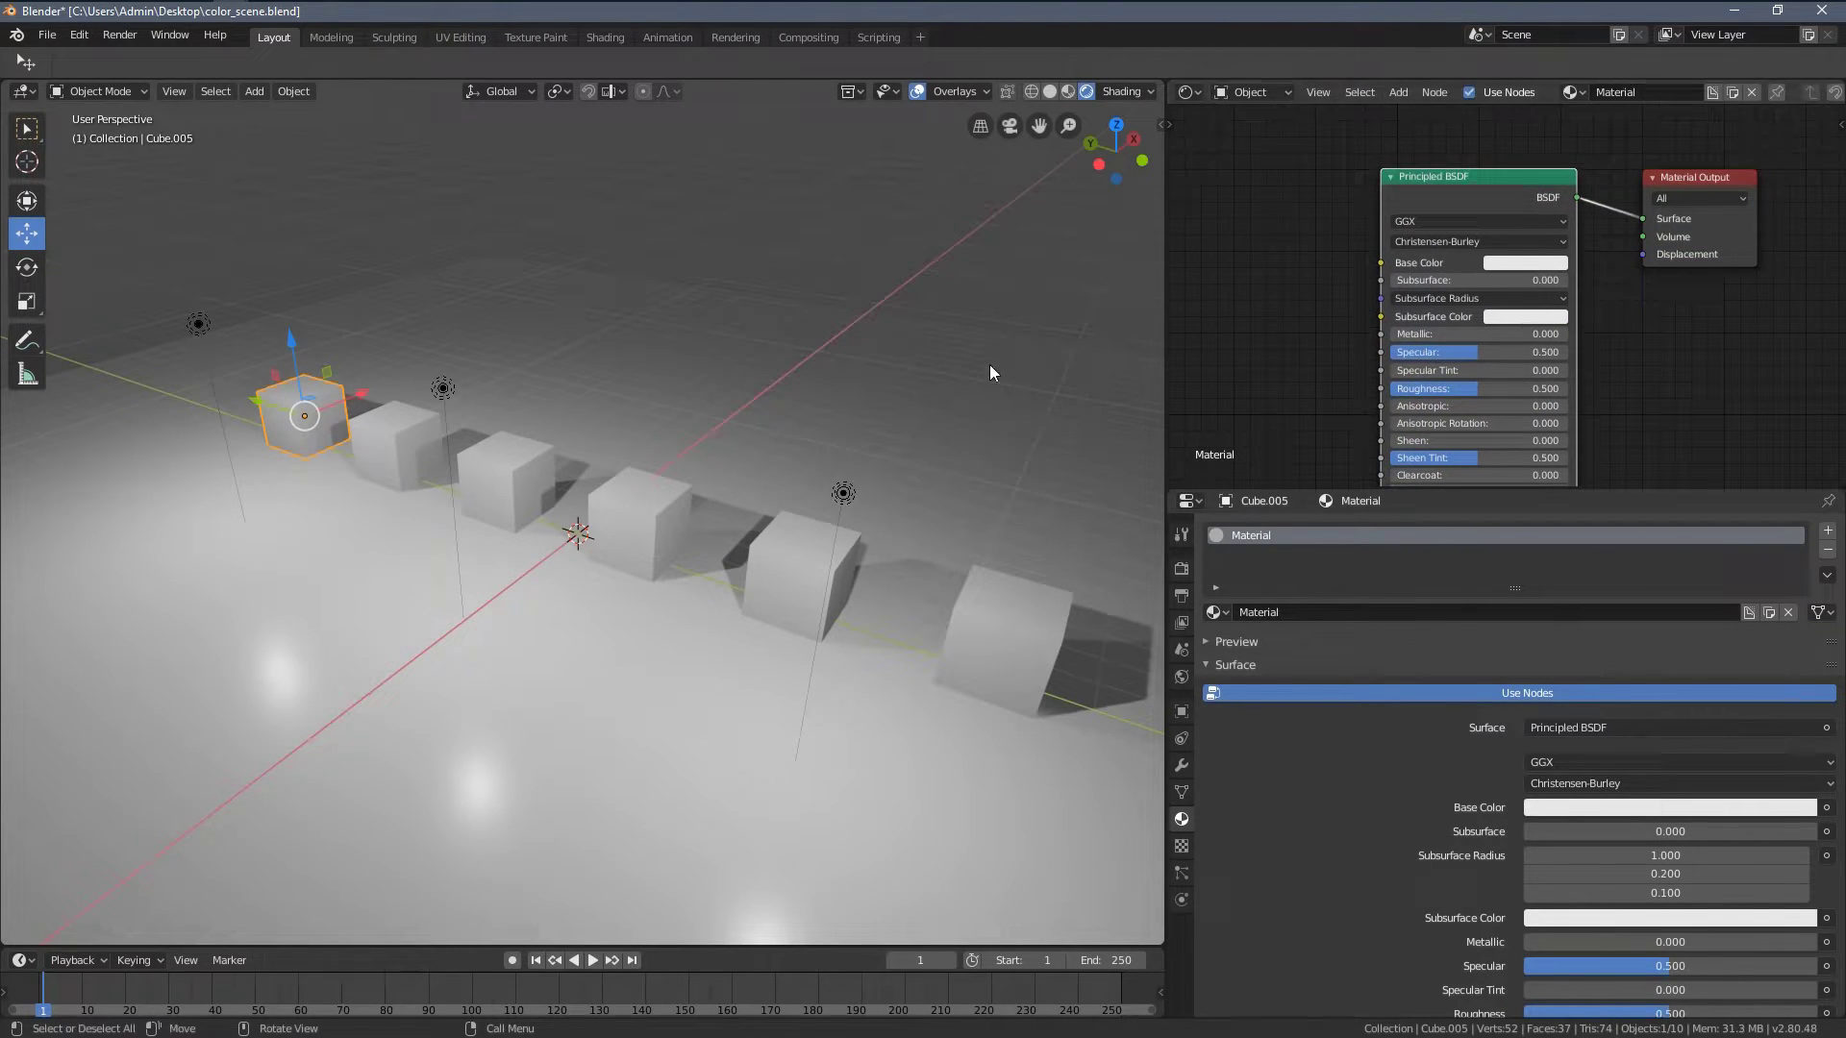
click(1511, 265)
drag(1549, 323, 1572, 311)
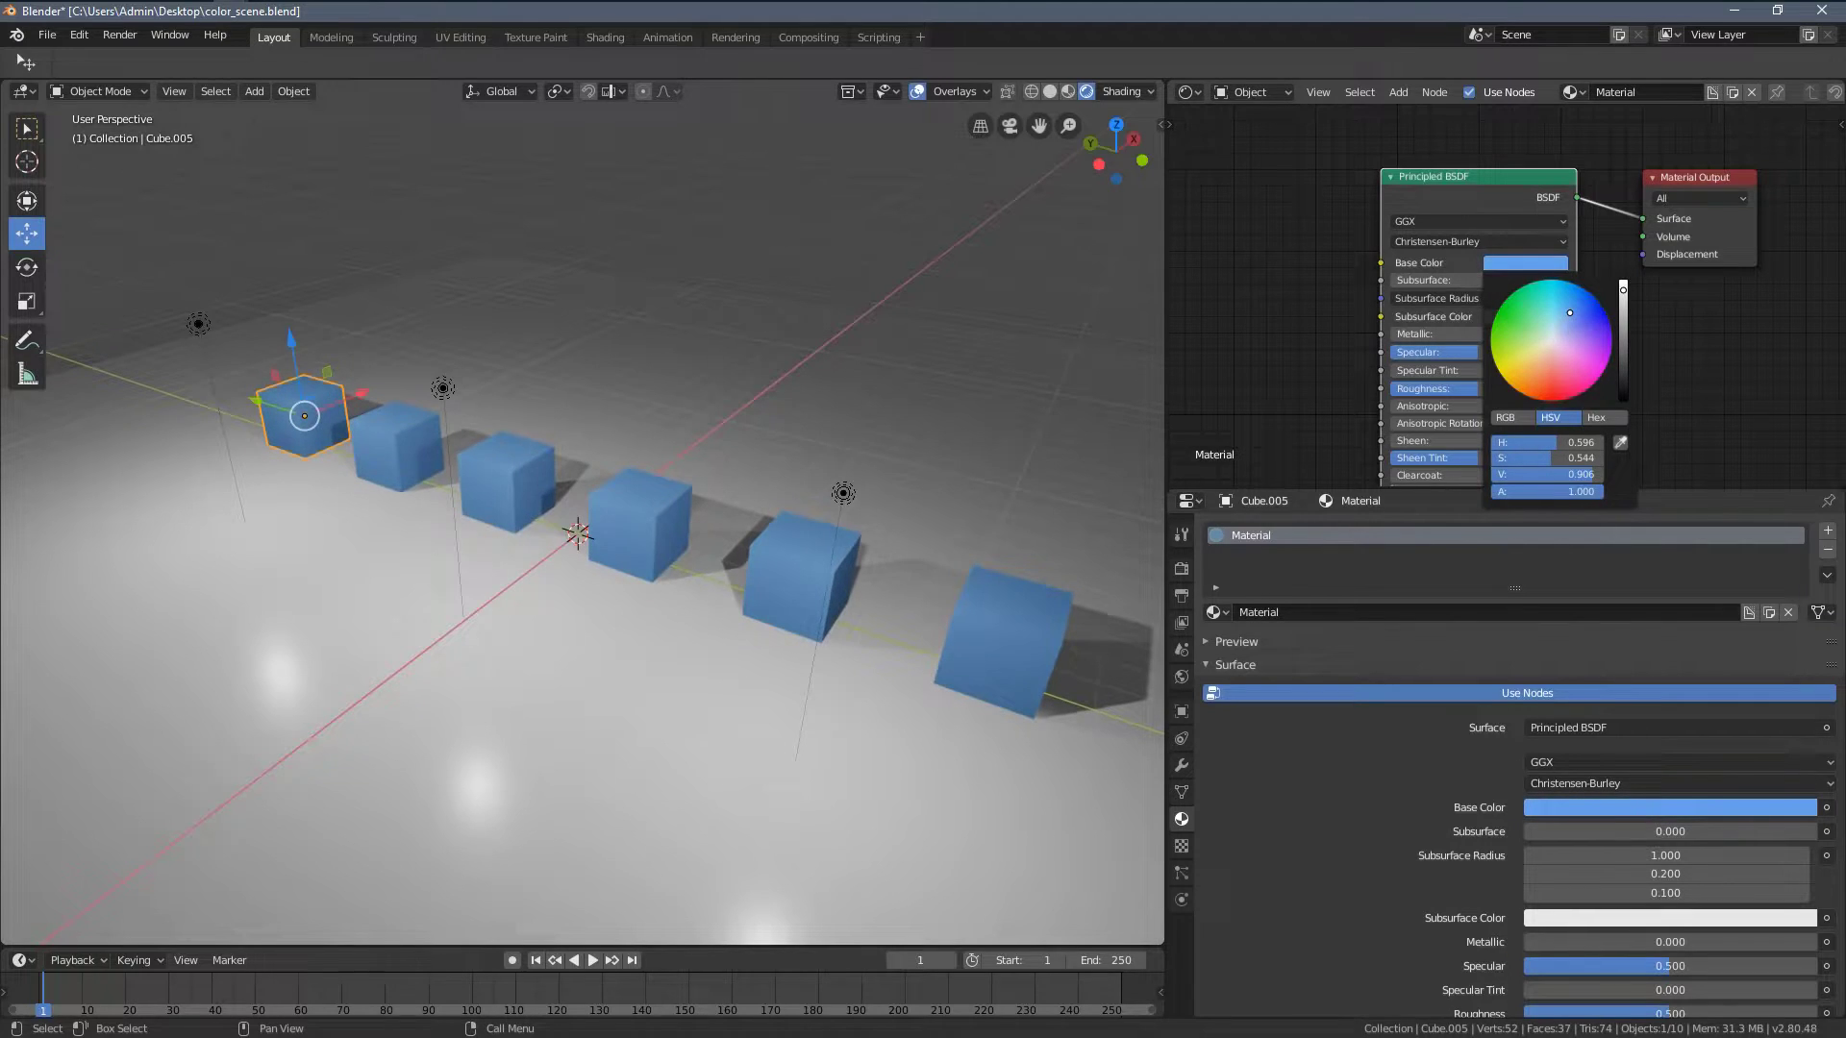
middle_drag(672, 495, 786, 481)
mouse_move(1326, 322)
middle_down()
mouse_move(1482, 318)
mouse_move(1344, 295)
middle_up()
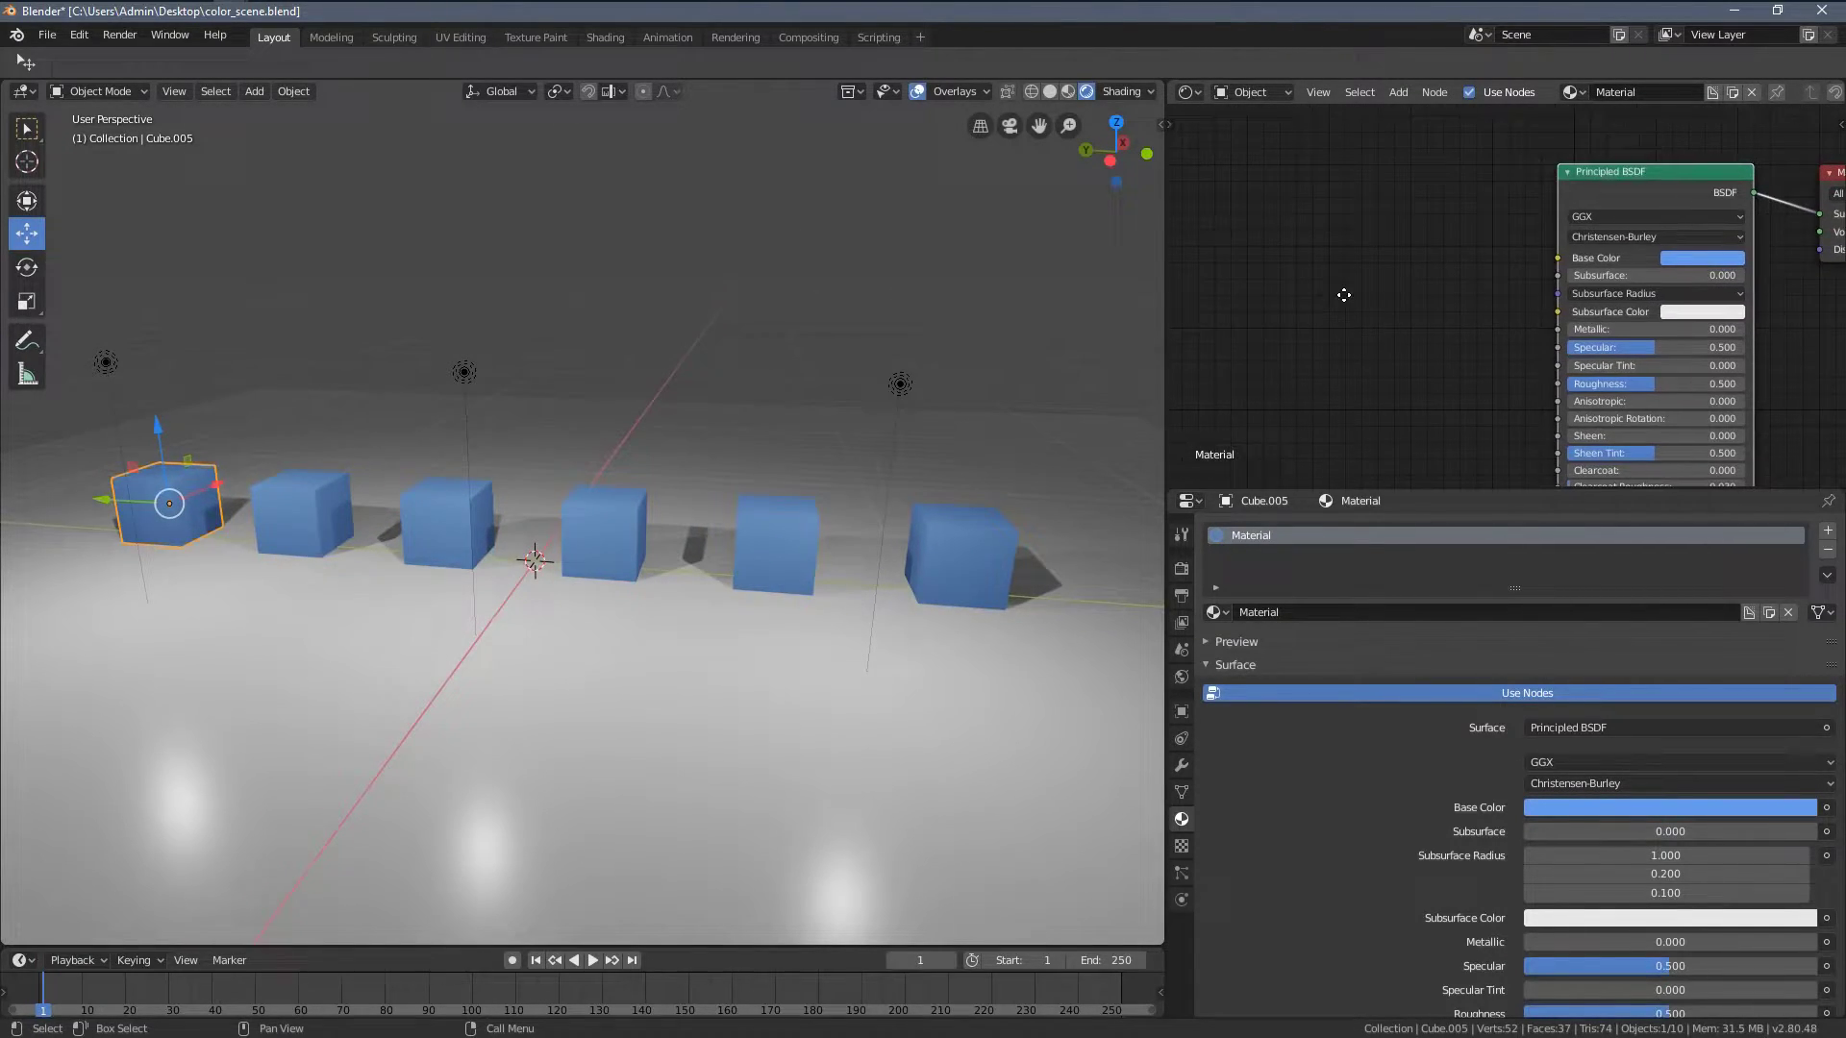
key(shift+a)
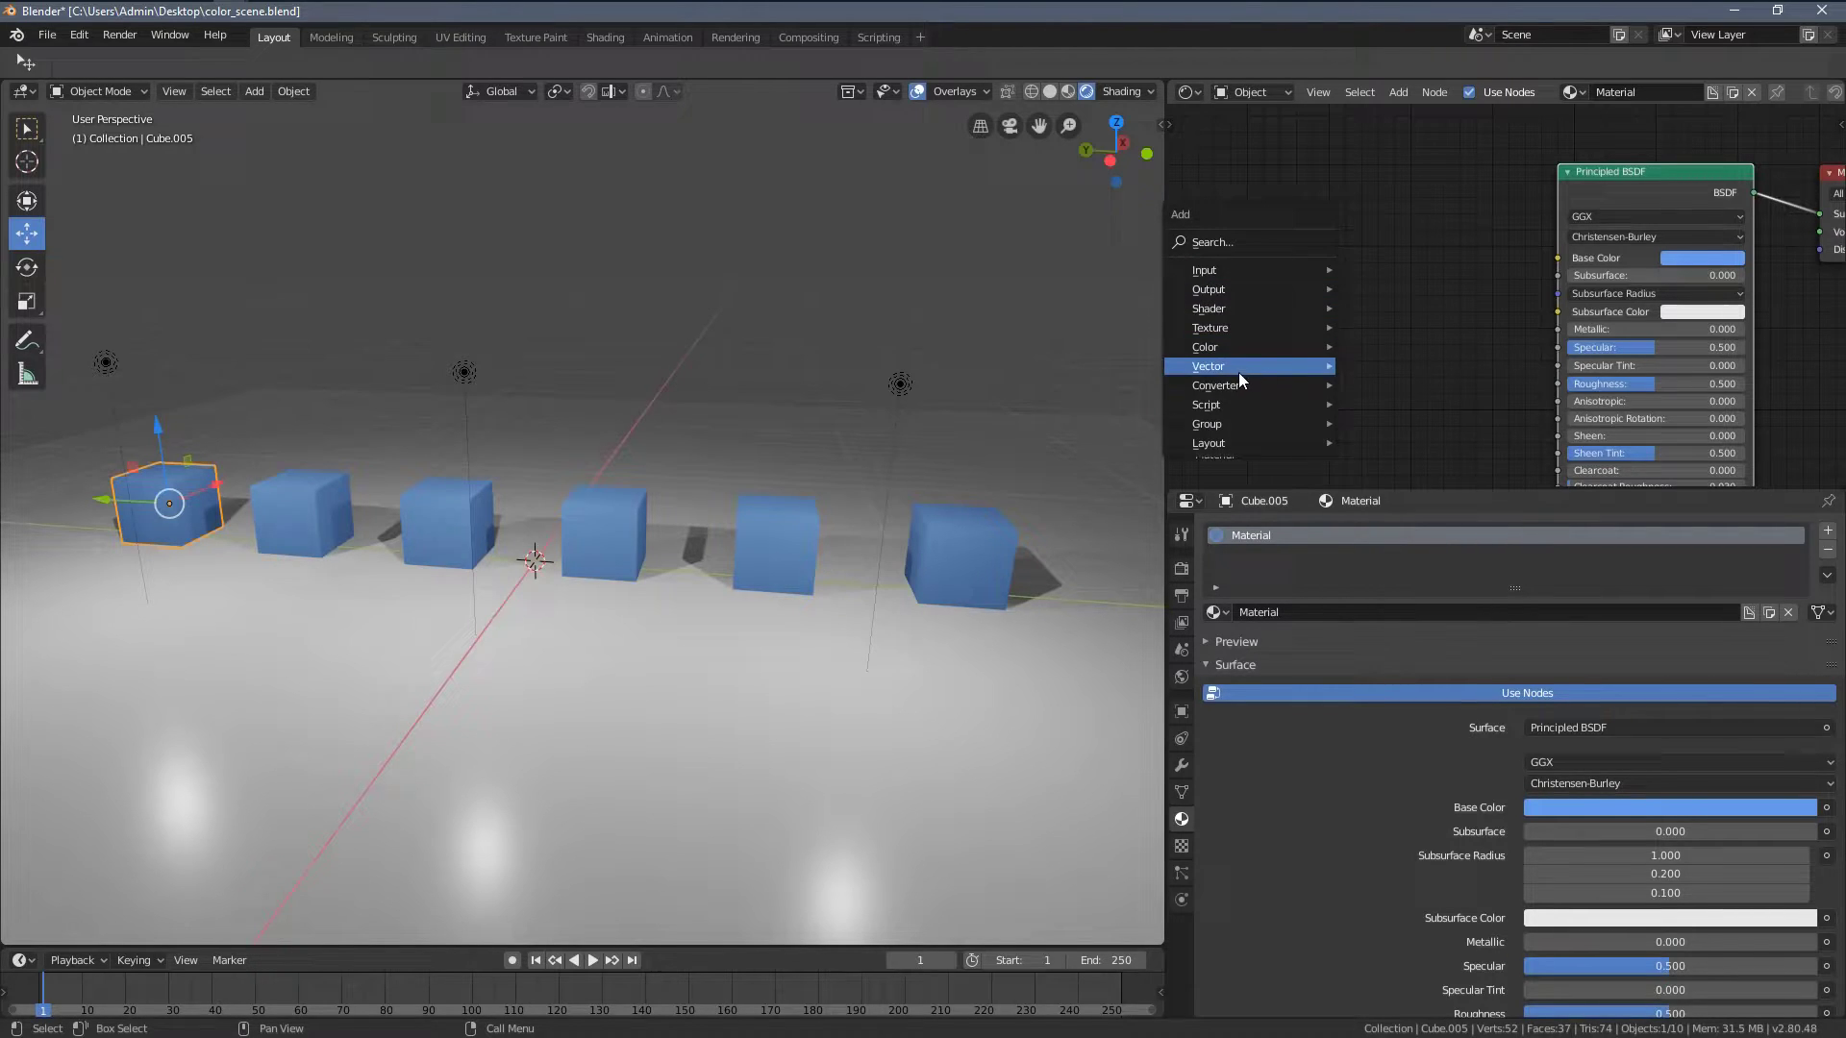
- Add a ColorRamp node left of Principled BSDF and connect its Color to Base Color
mouse_move(1221, 382)
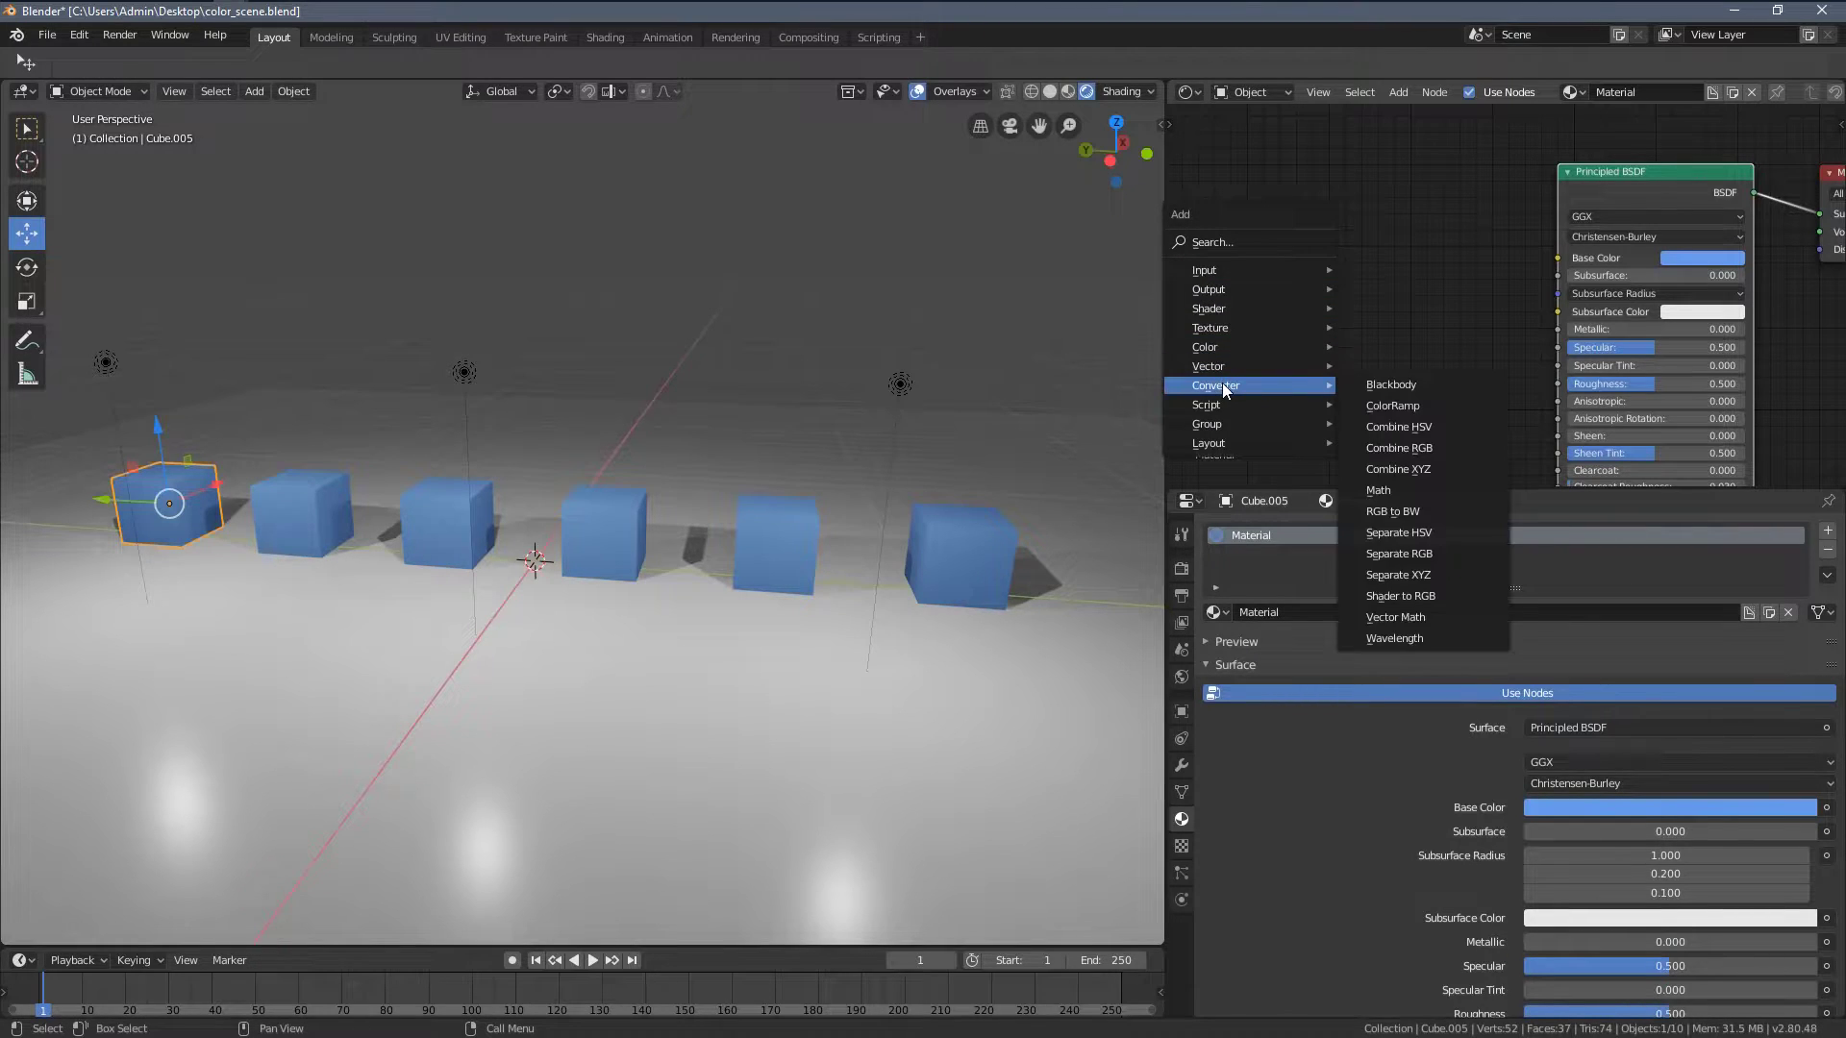
click(1407, 405)
click(1305, 177)
scroll(1456, 205, up, 3)
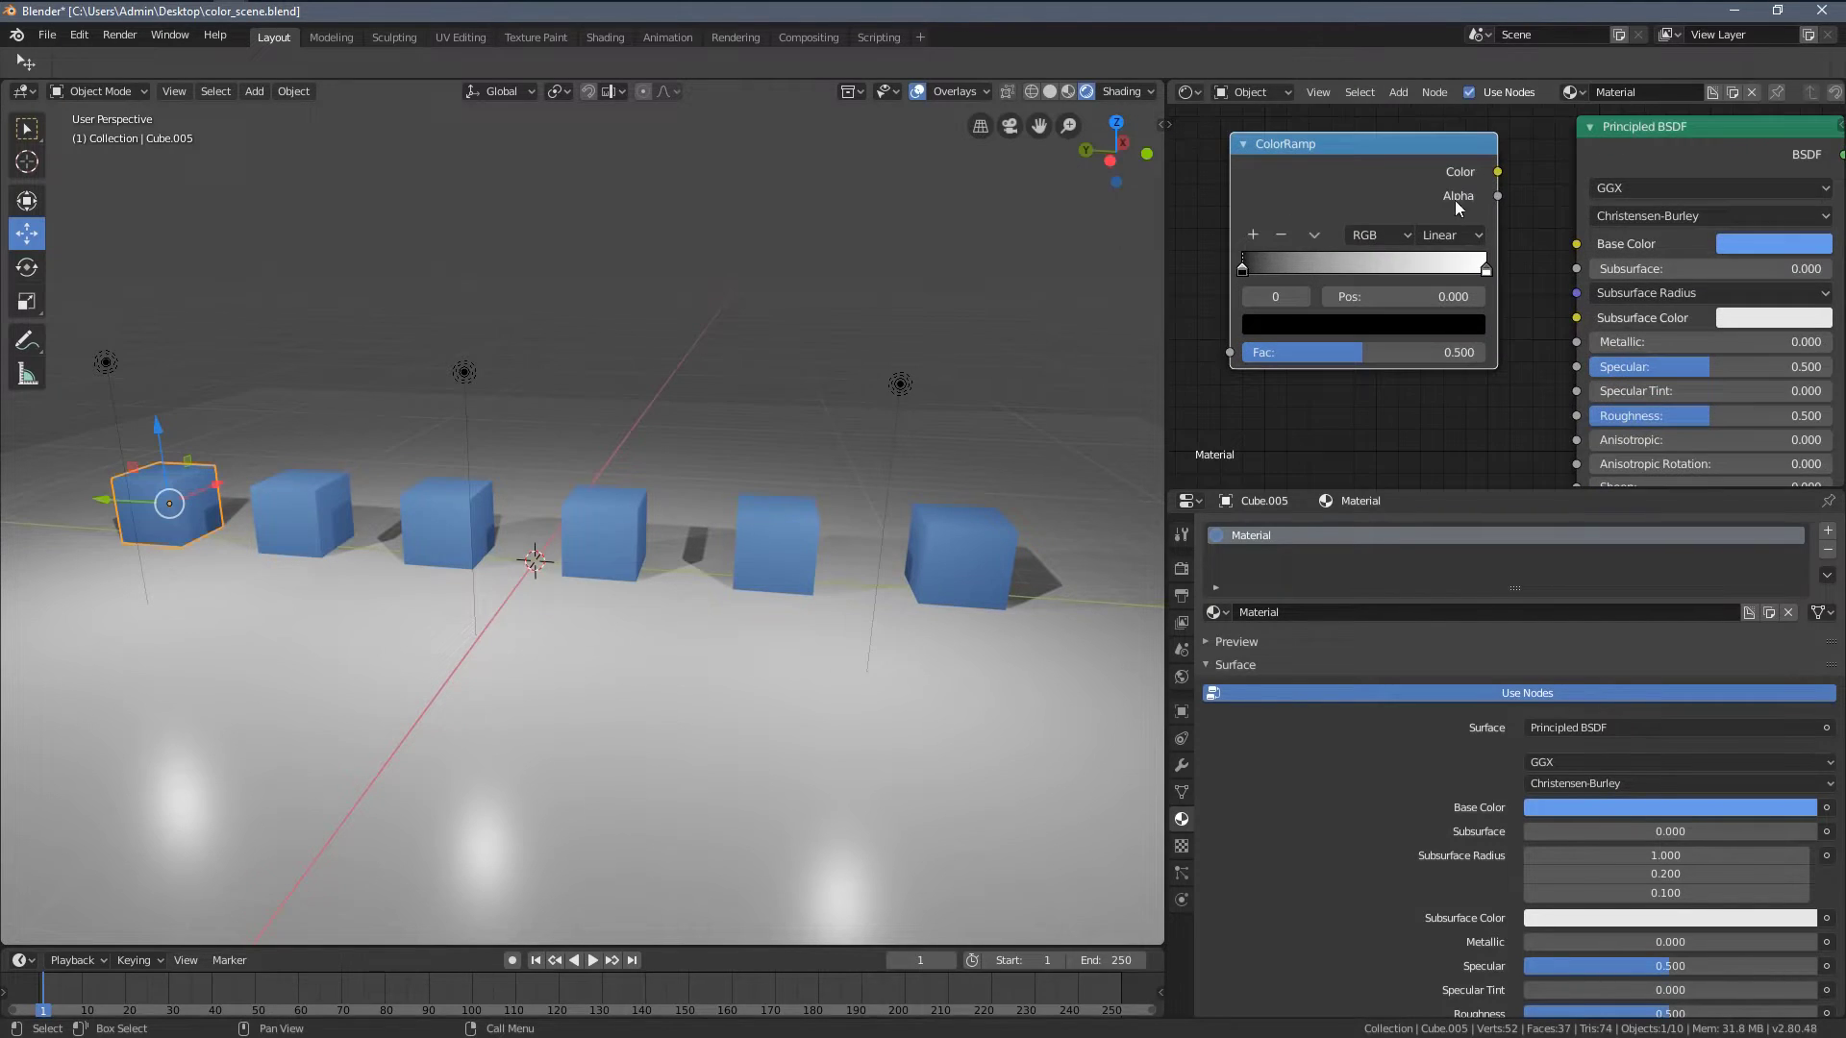
drag(1500, 179, 1593, 264)
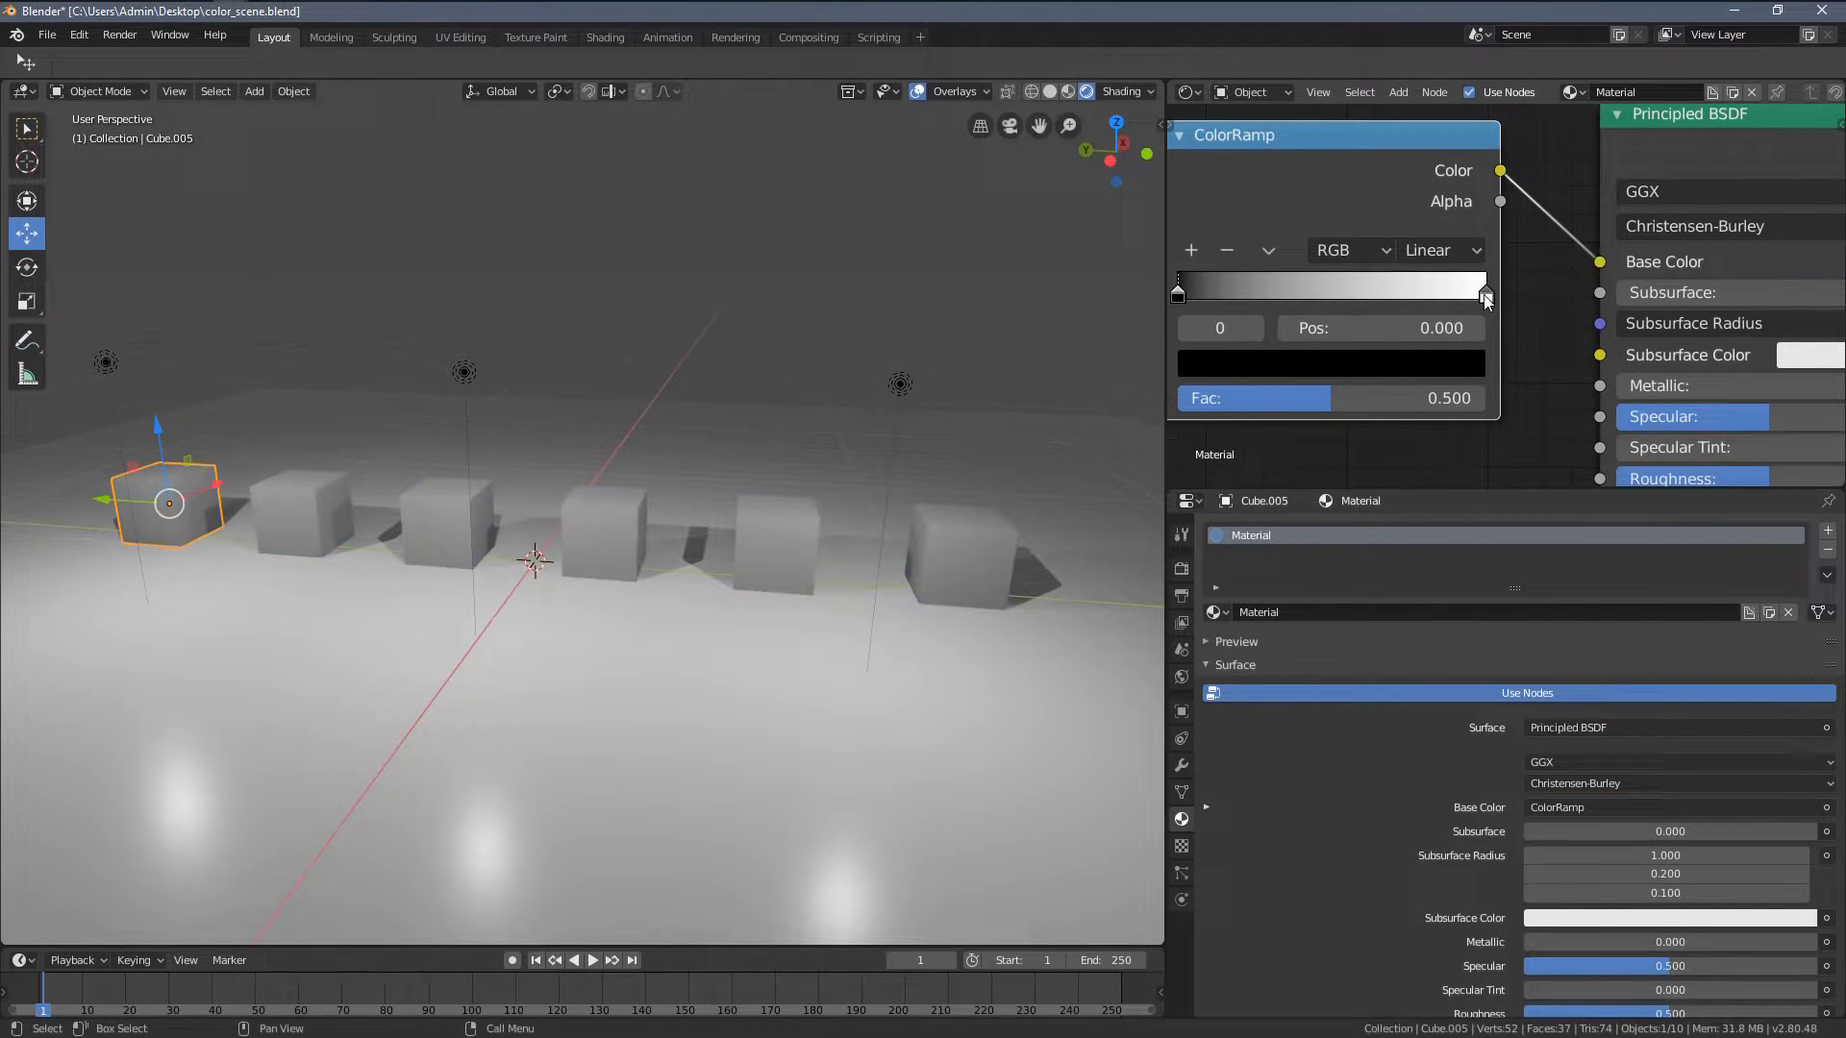
- Move the ColorRamp's black stop to 0.123 and its white stop to 0.718
scroll(1399, 298, up, 1)
drag(1298, 281, 1336, 268)
drag(1602, 279, 1515, 278)
scroll(1657, 302, down, 3)
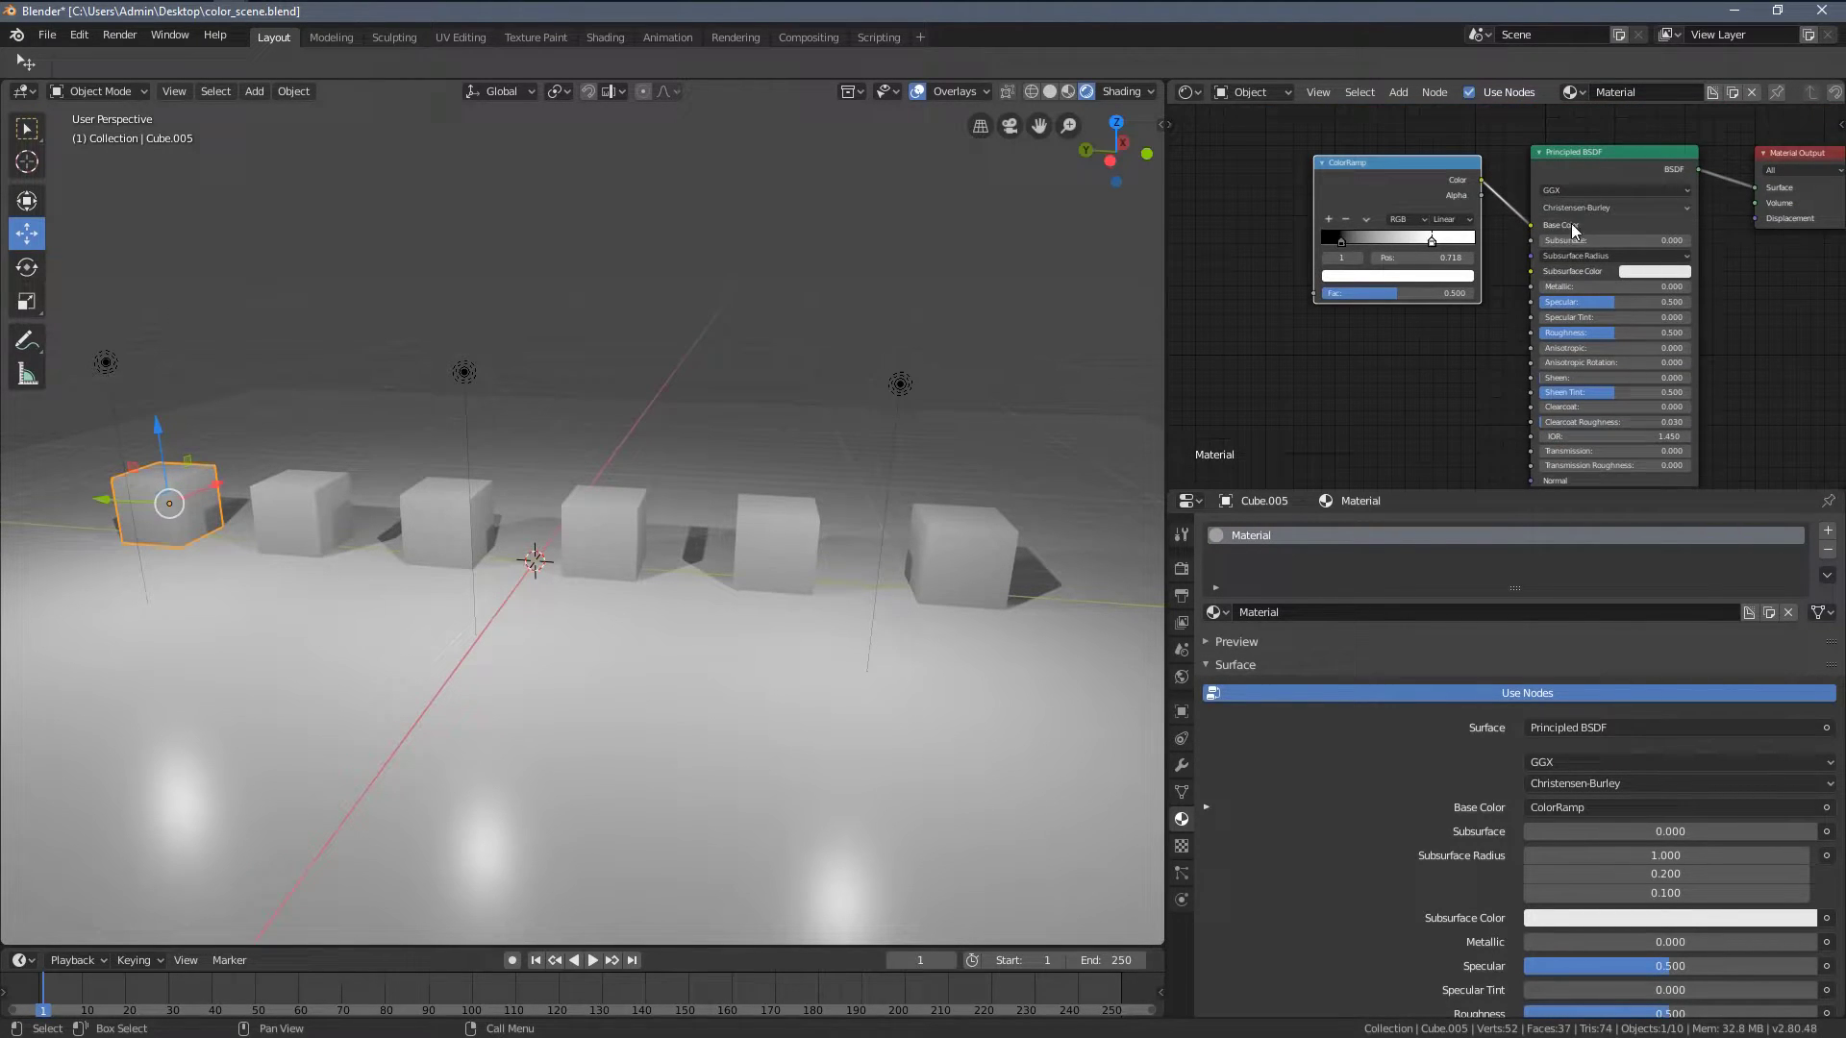
scroll(1507, 260, up, 3)
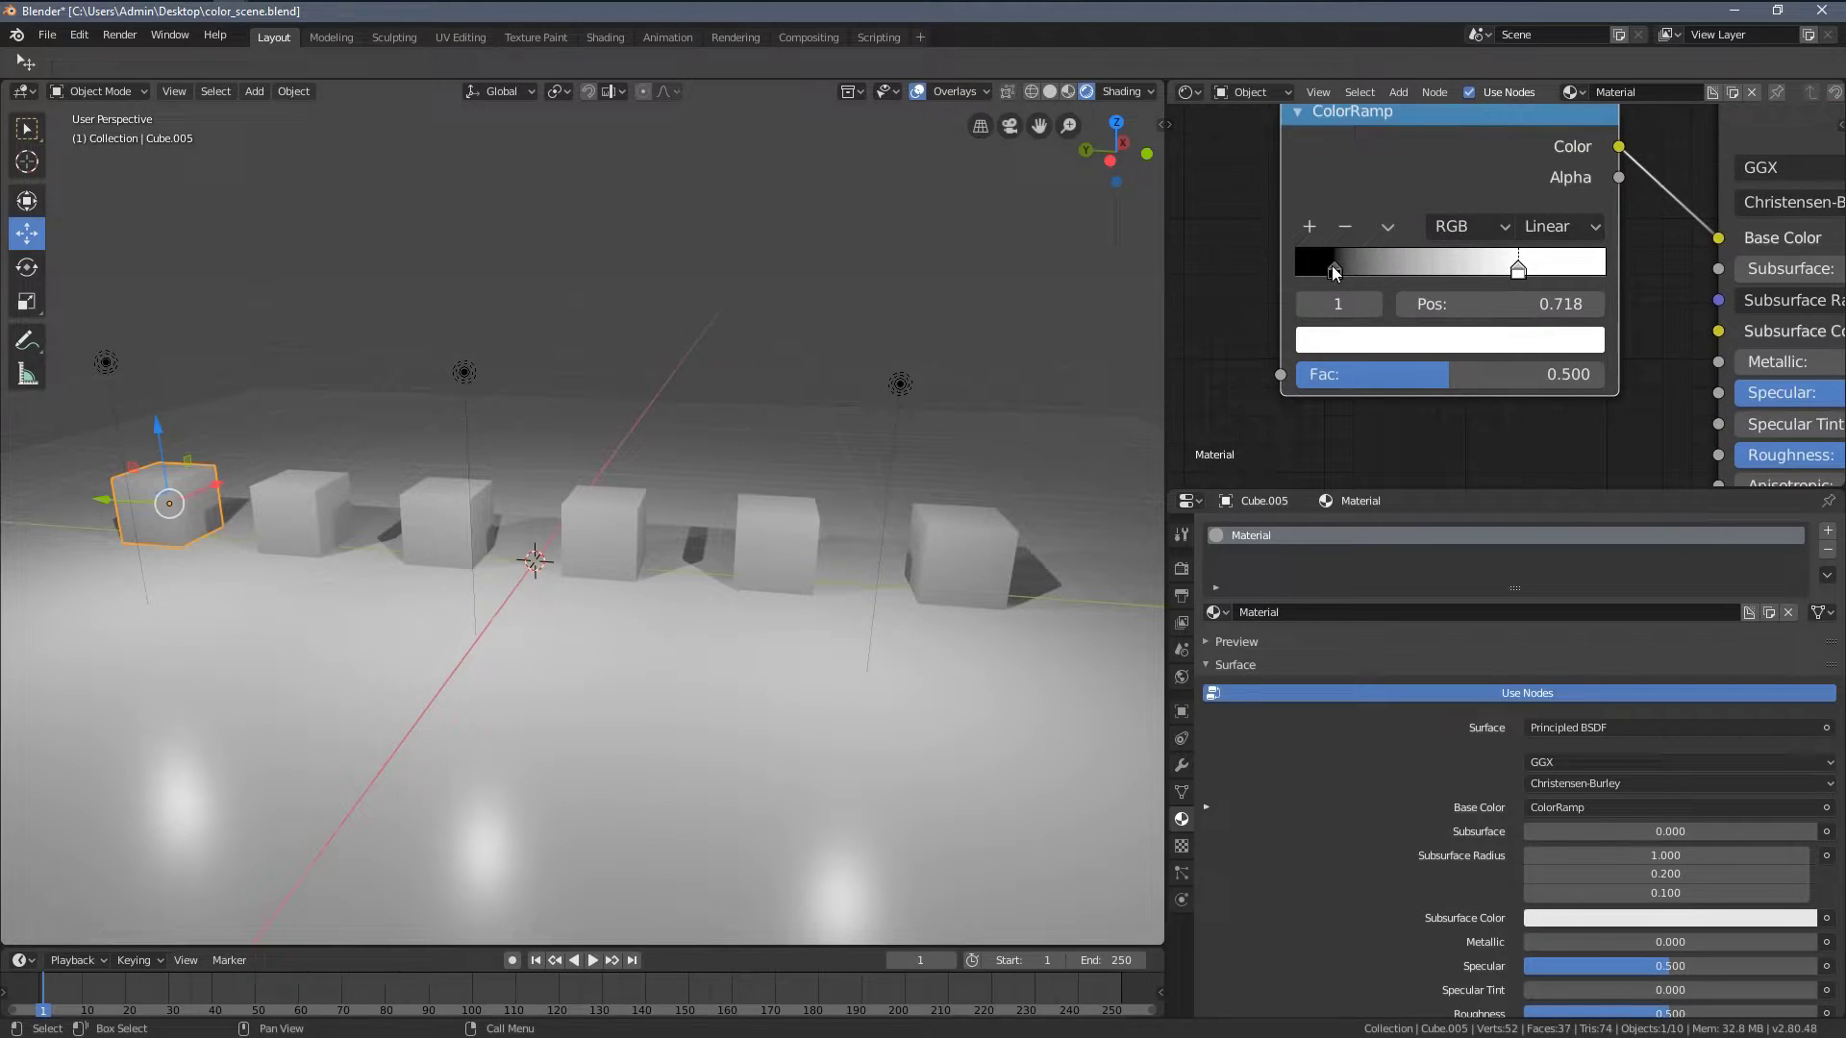
- Set the ColorRamp's left stop colour to full-brightness red
click(1334, 269)
click(1515, 272)
click(1333, 267)
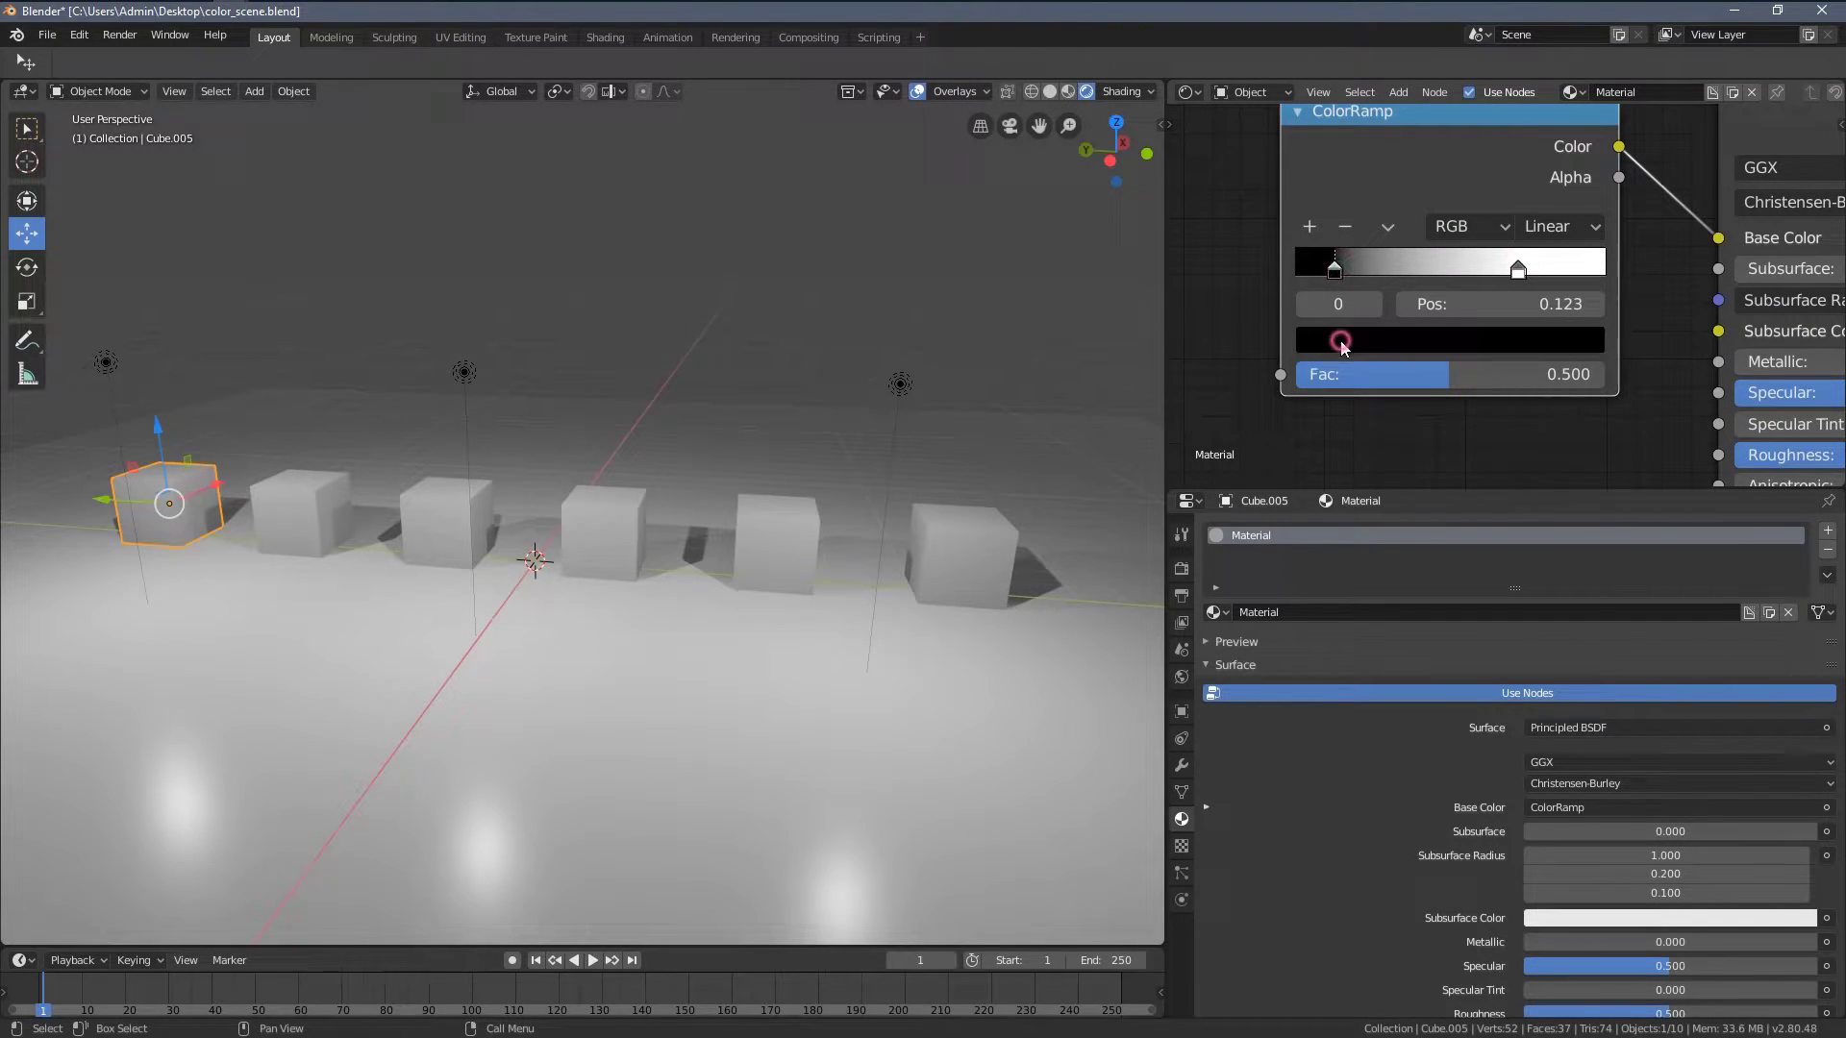
click(1342, 341)
drag(1581, 573, 1581, 392)
drag(1478, 472, 1465, 578)
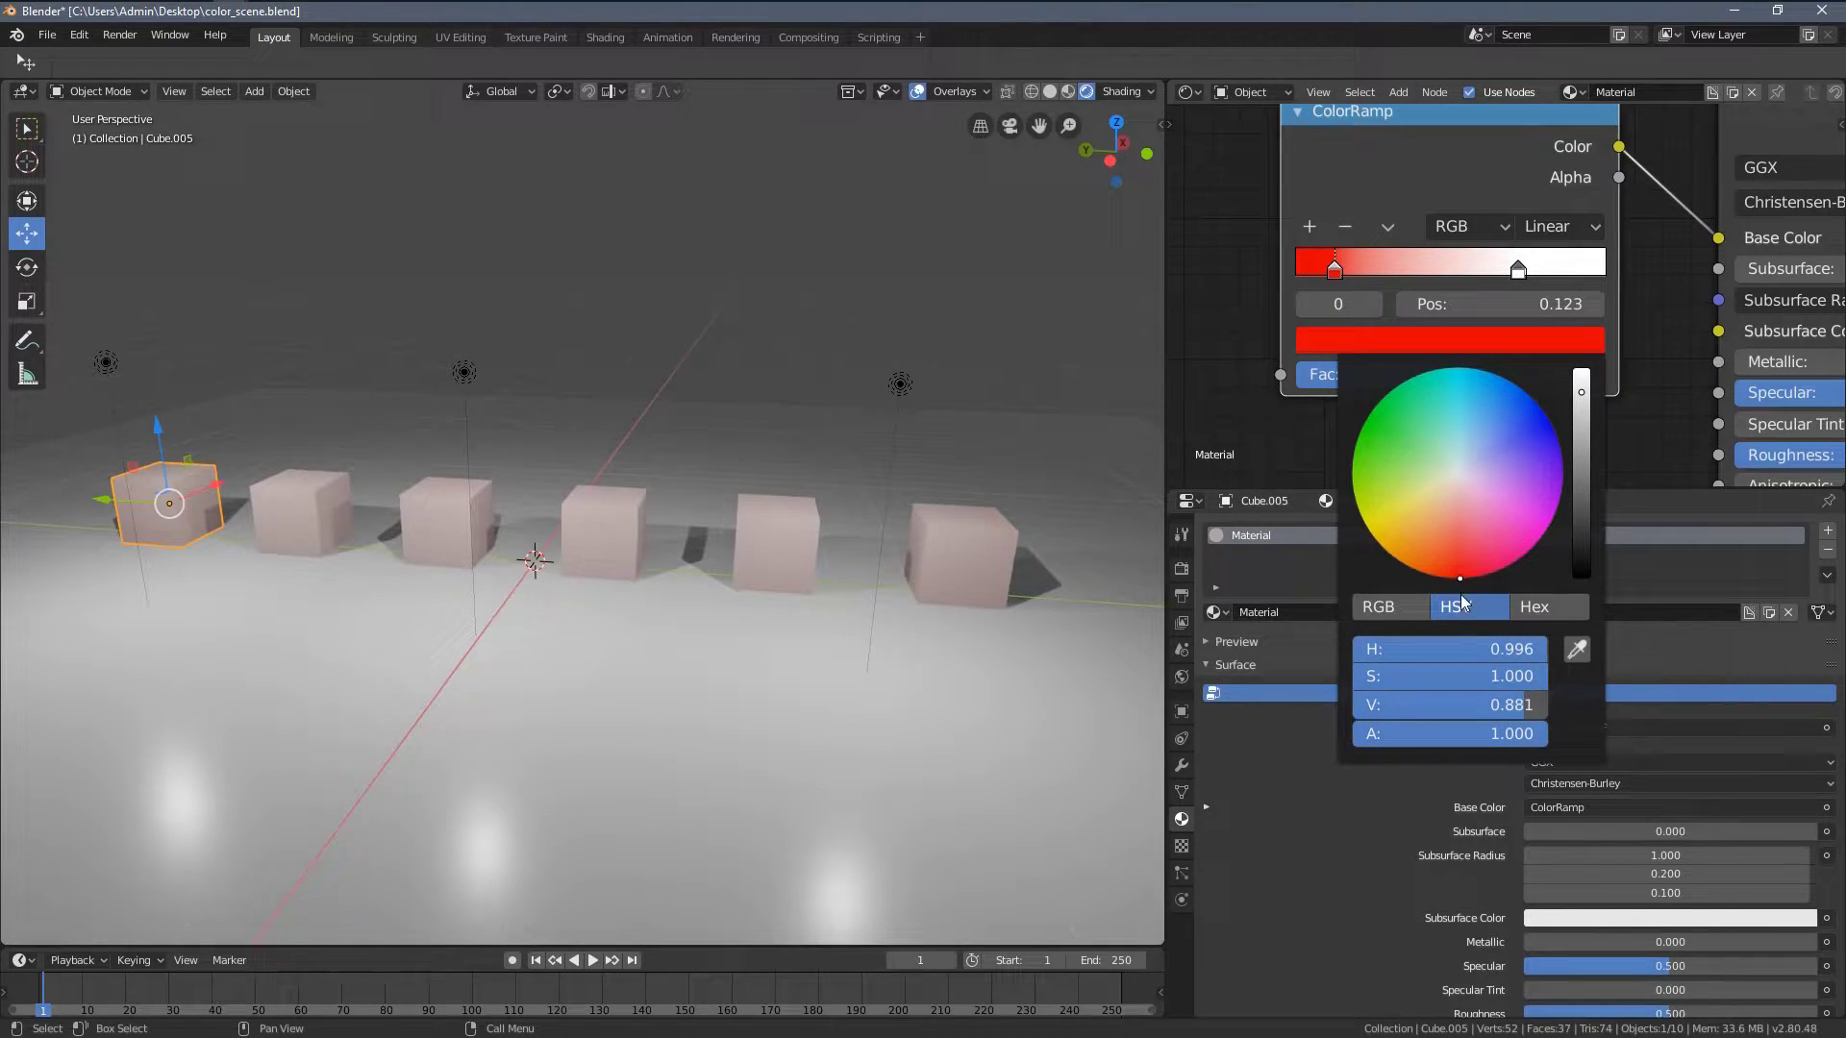
drag(1527, 712, 1543, 710)
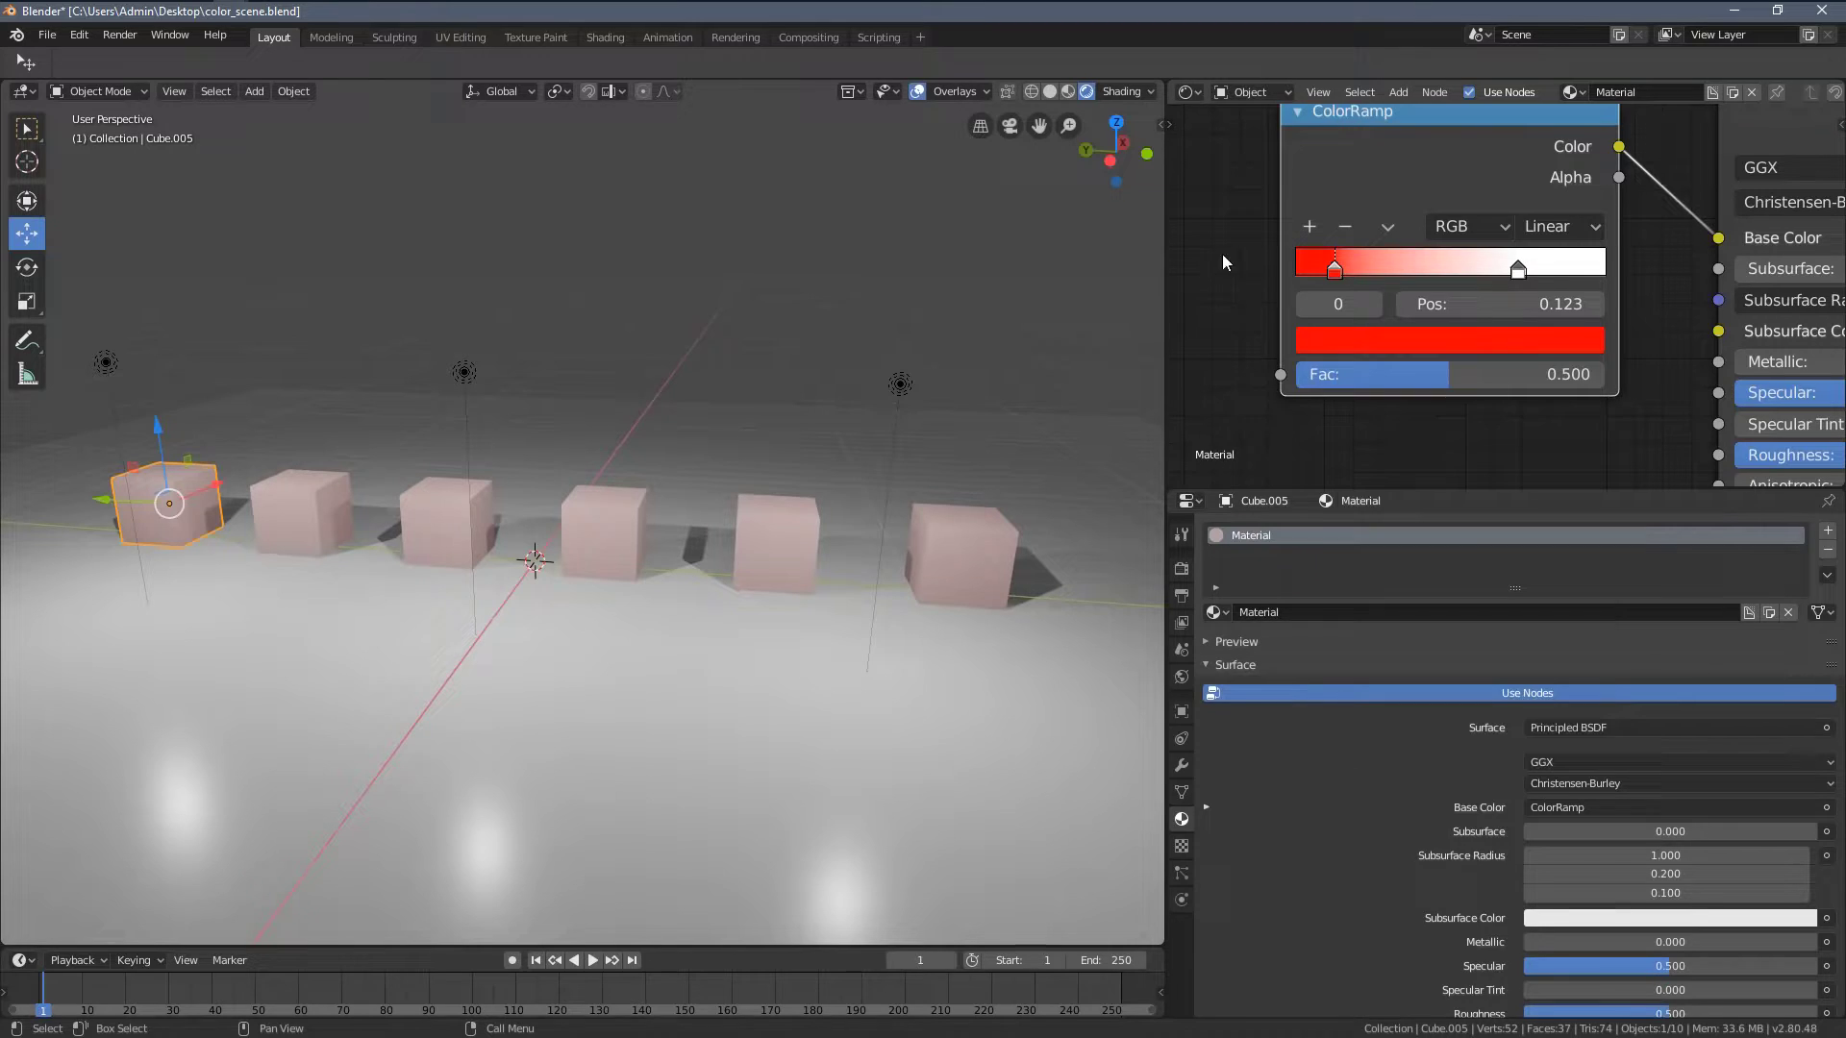
- Turn the ColorRamp's right stop blue and slide it further right
drag(1521, 270, 1554, 272)
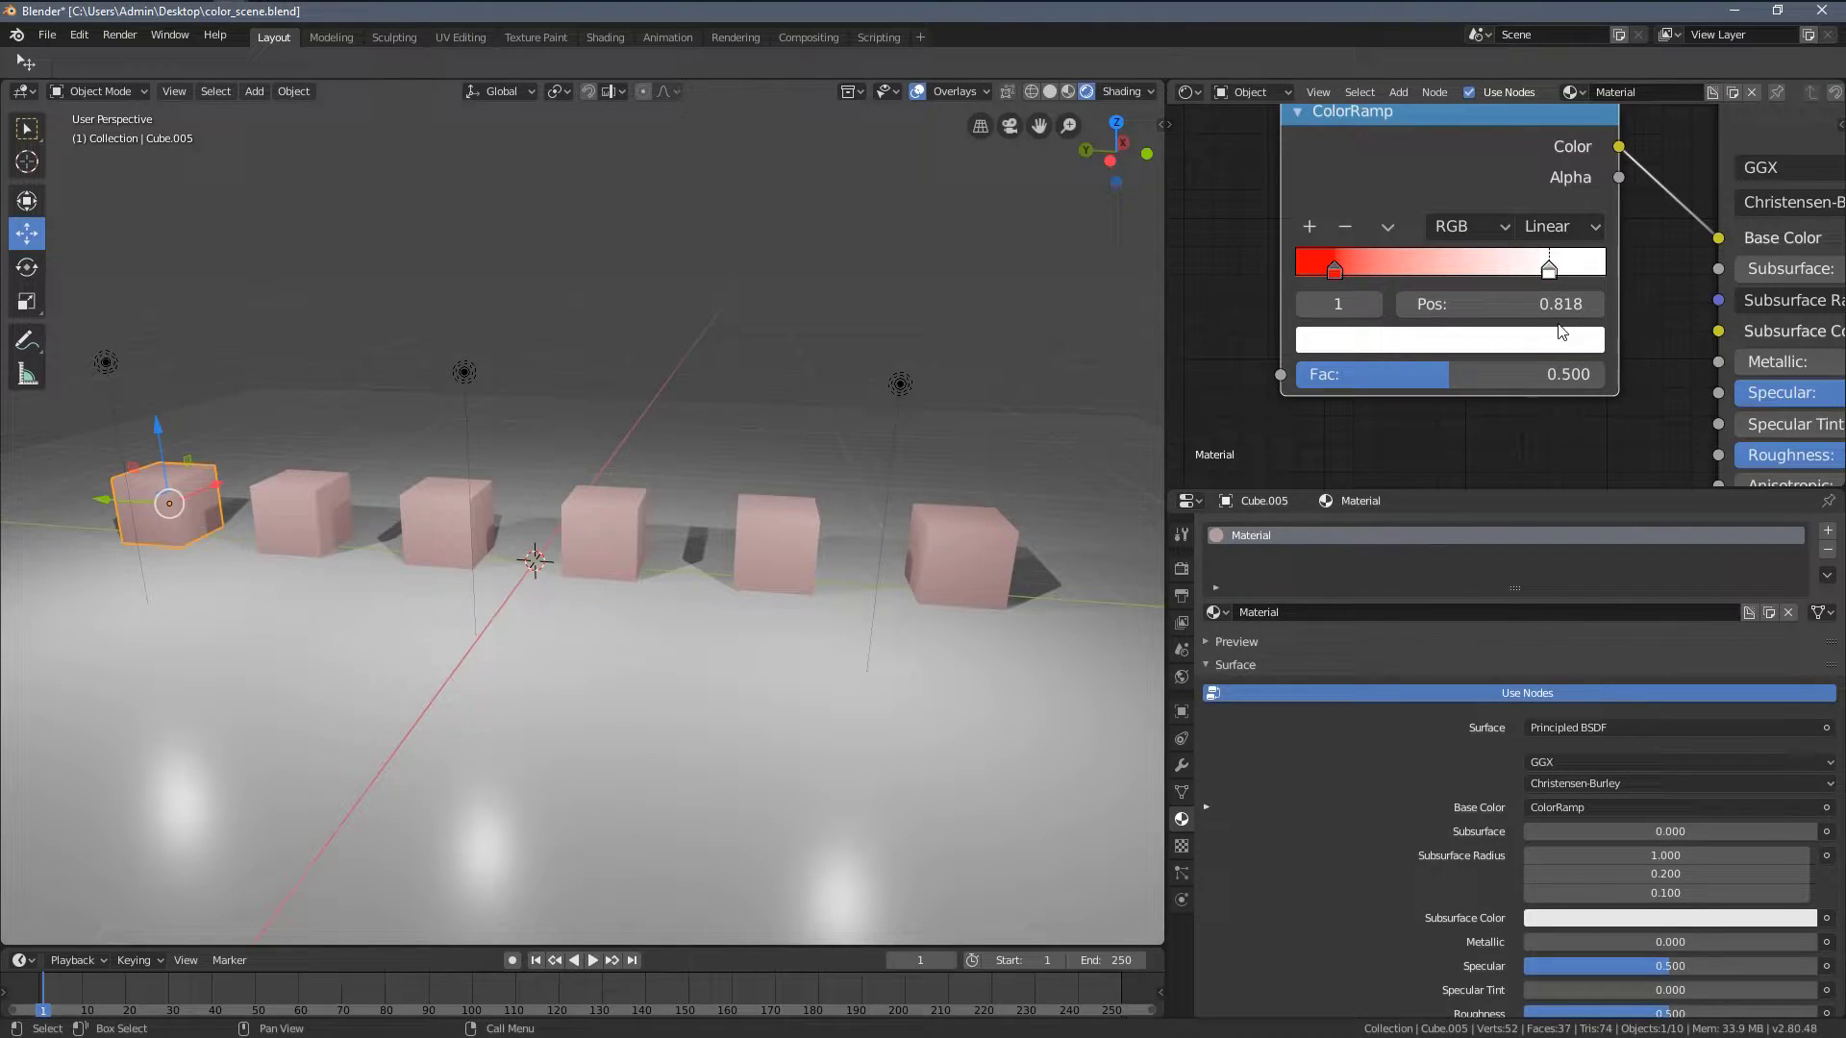
click(1561, 331)
drag(1502, 471, 1523, 389)
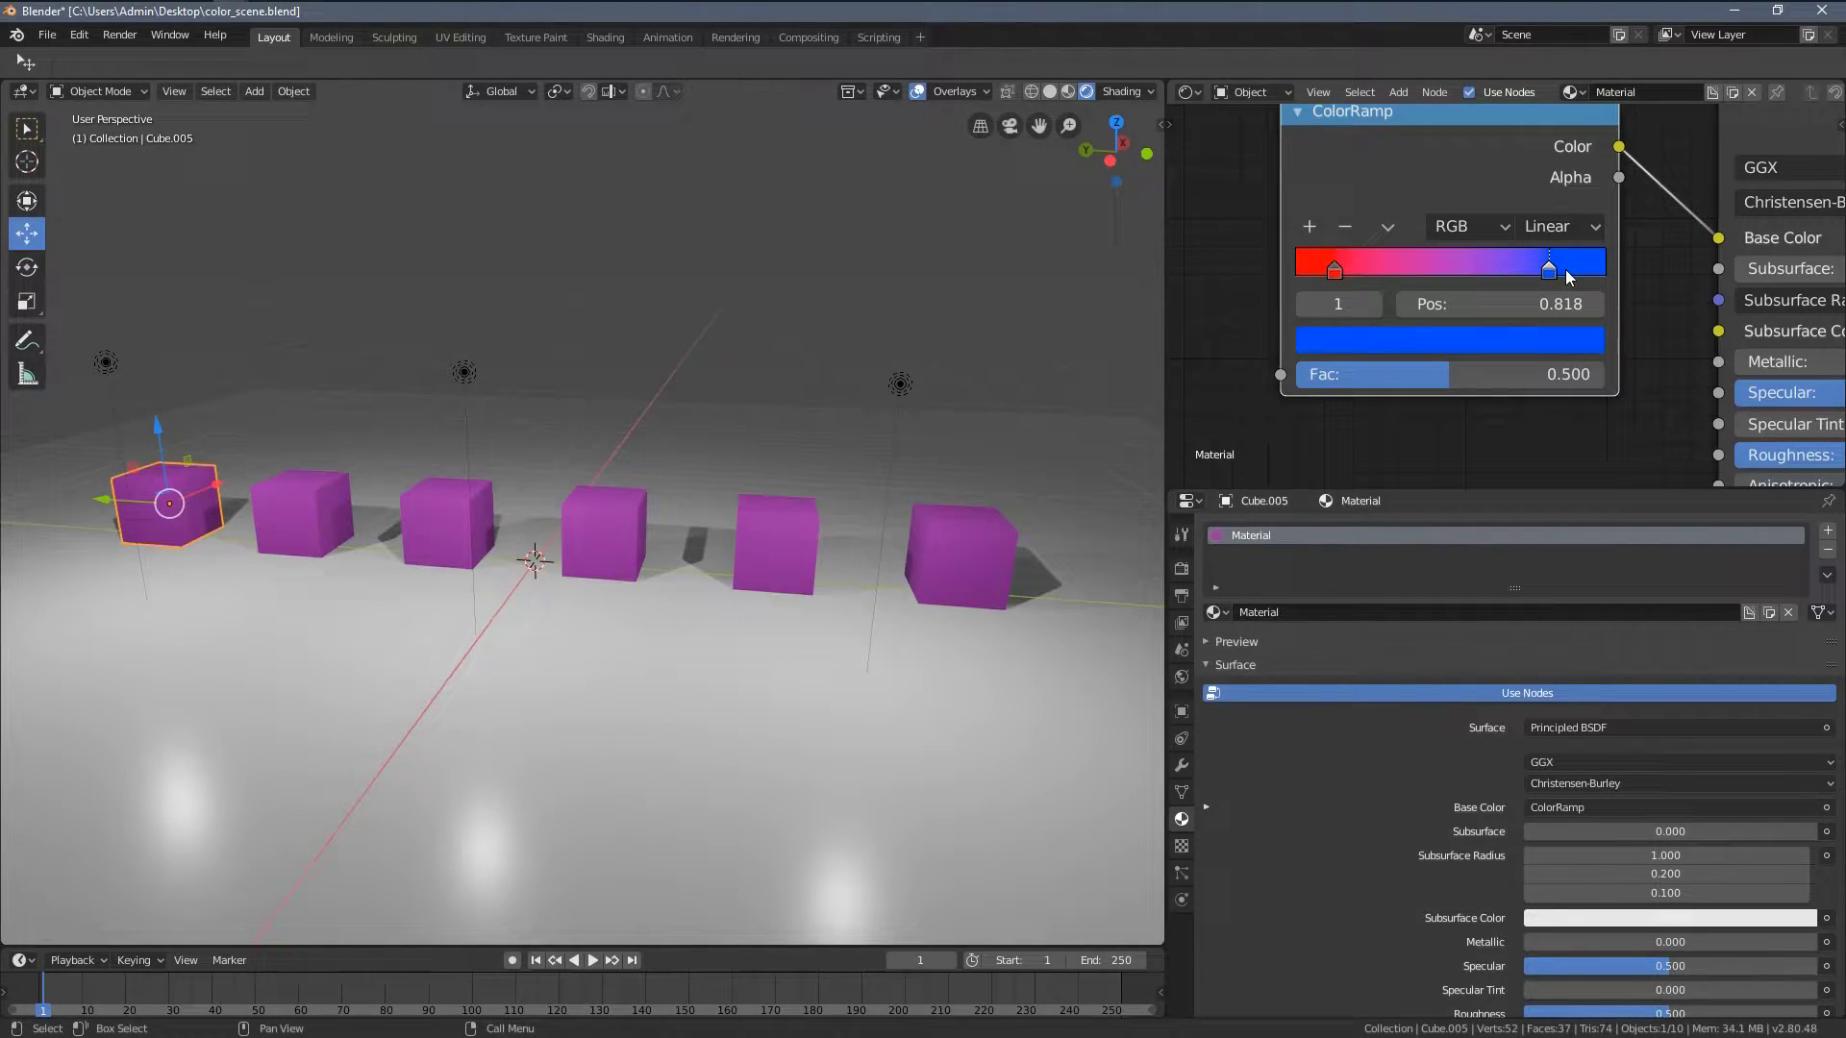
drag(1601, 274, 1609, 273)
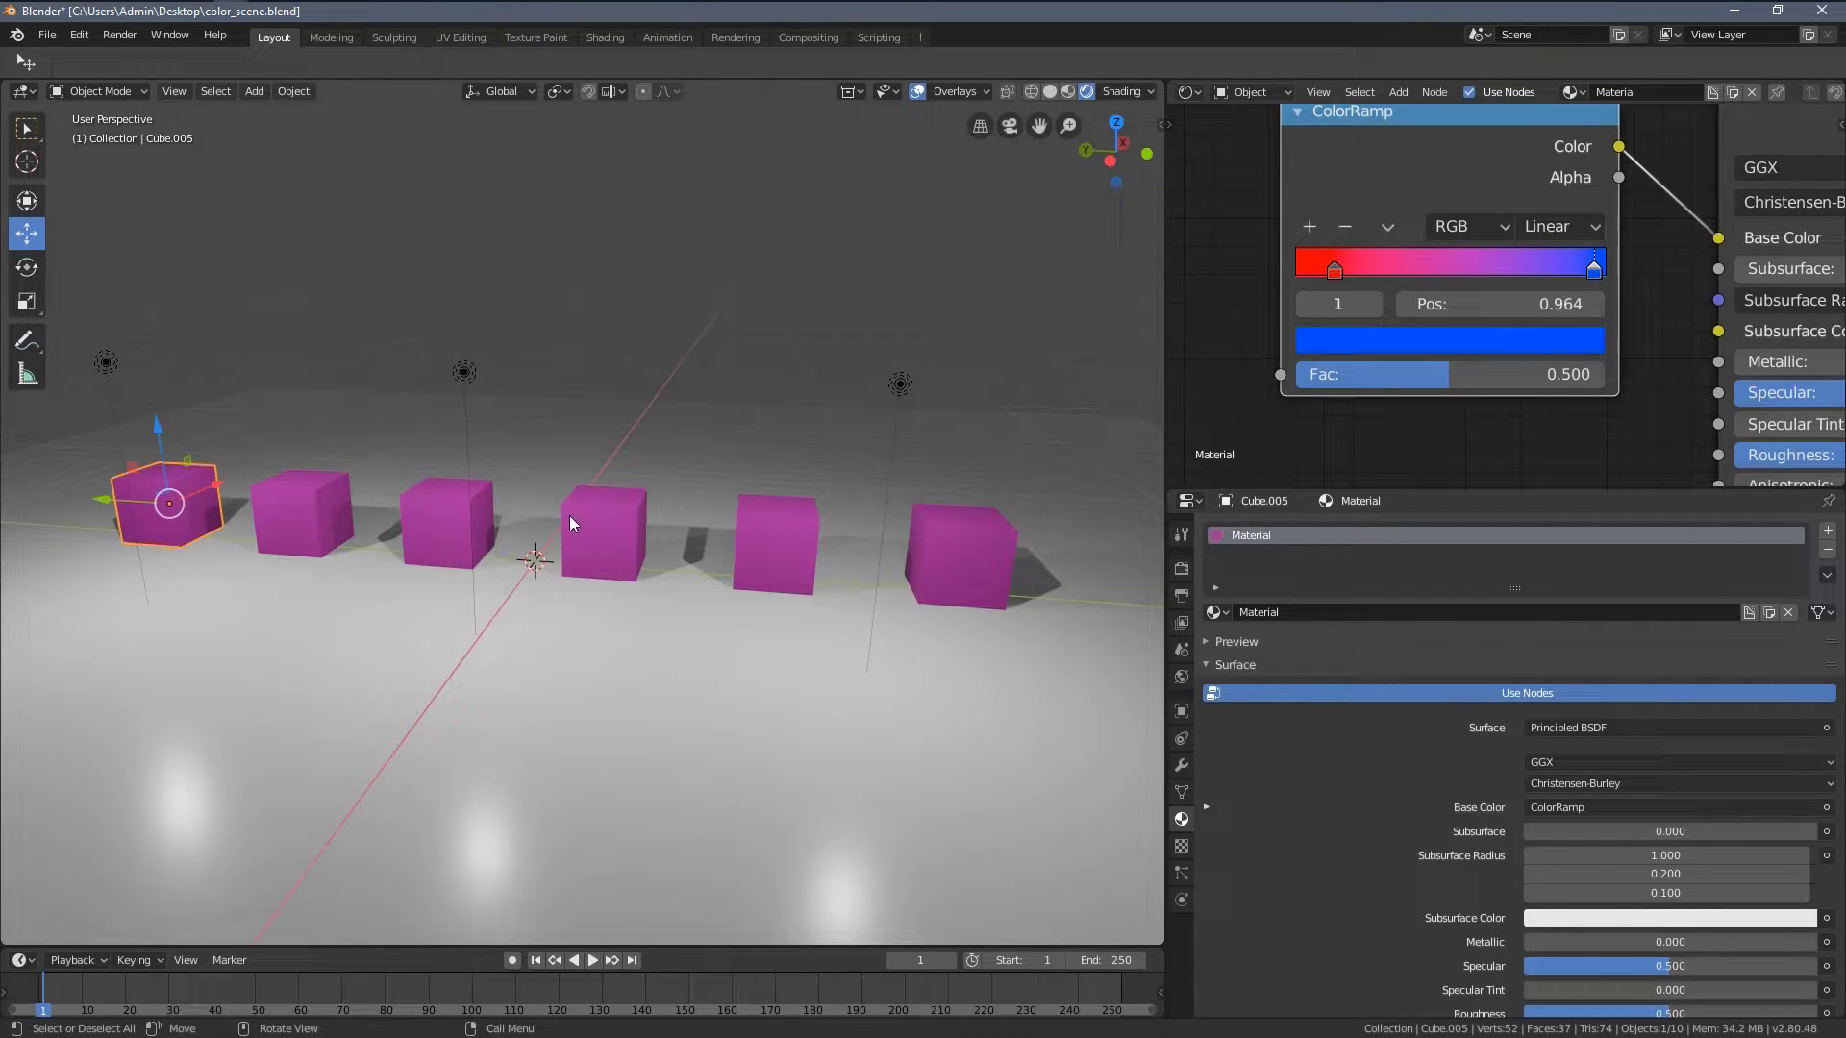
- Place the red stop at 0.000 and the blue stop at 1.000
drag(1333, 269, 1290, 270)
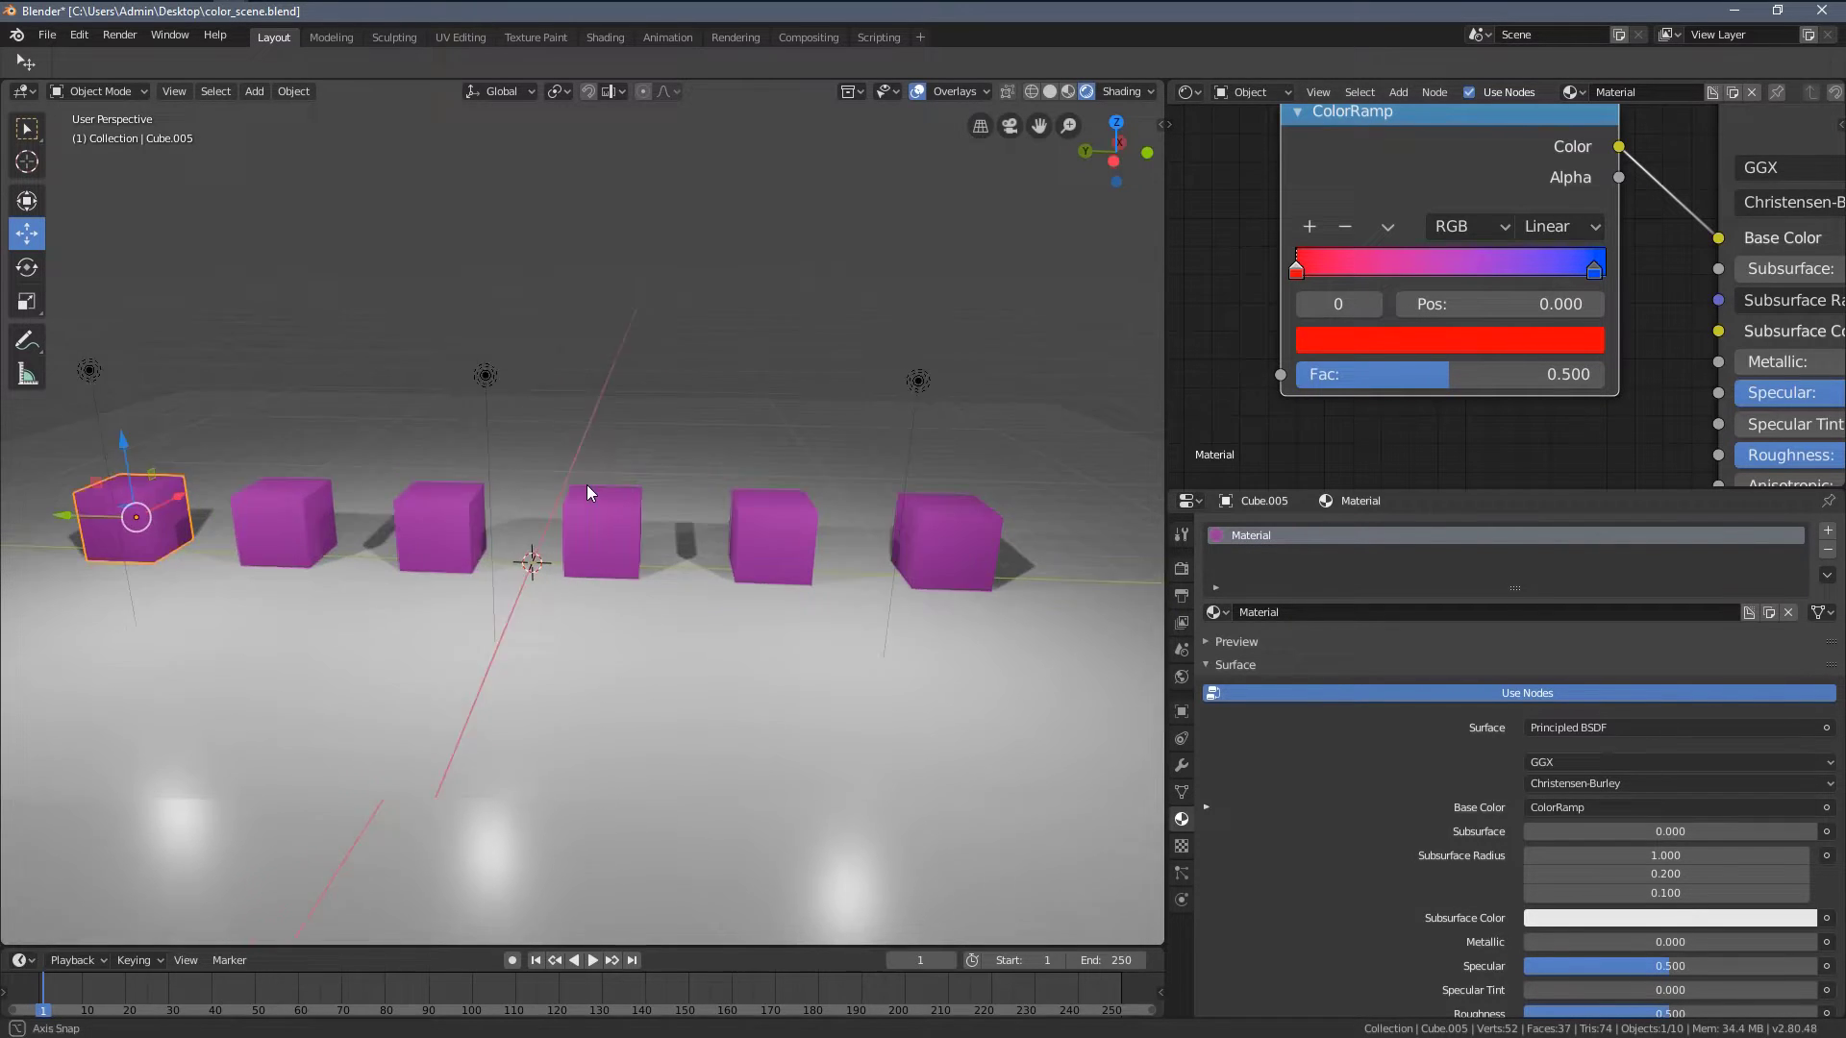
middle_drag(586, 484, 965, 366)
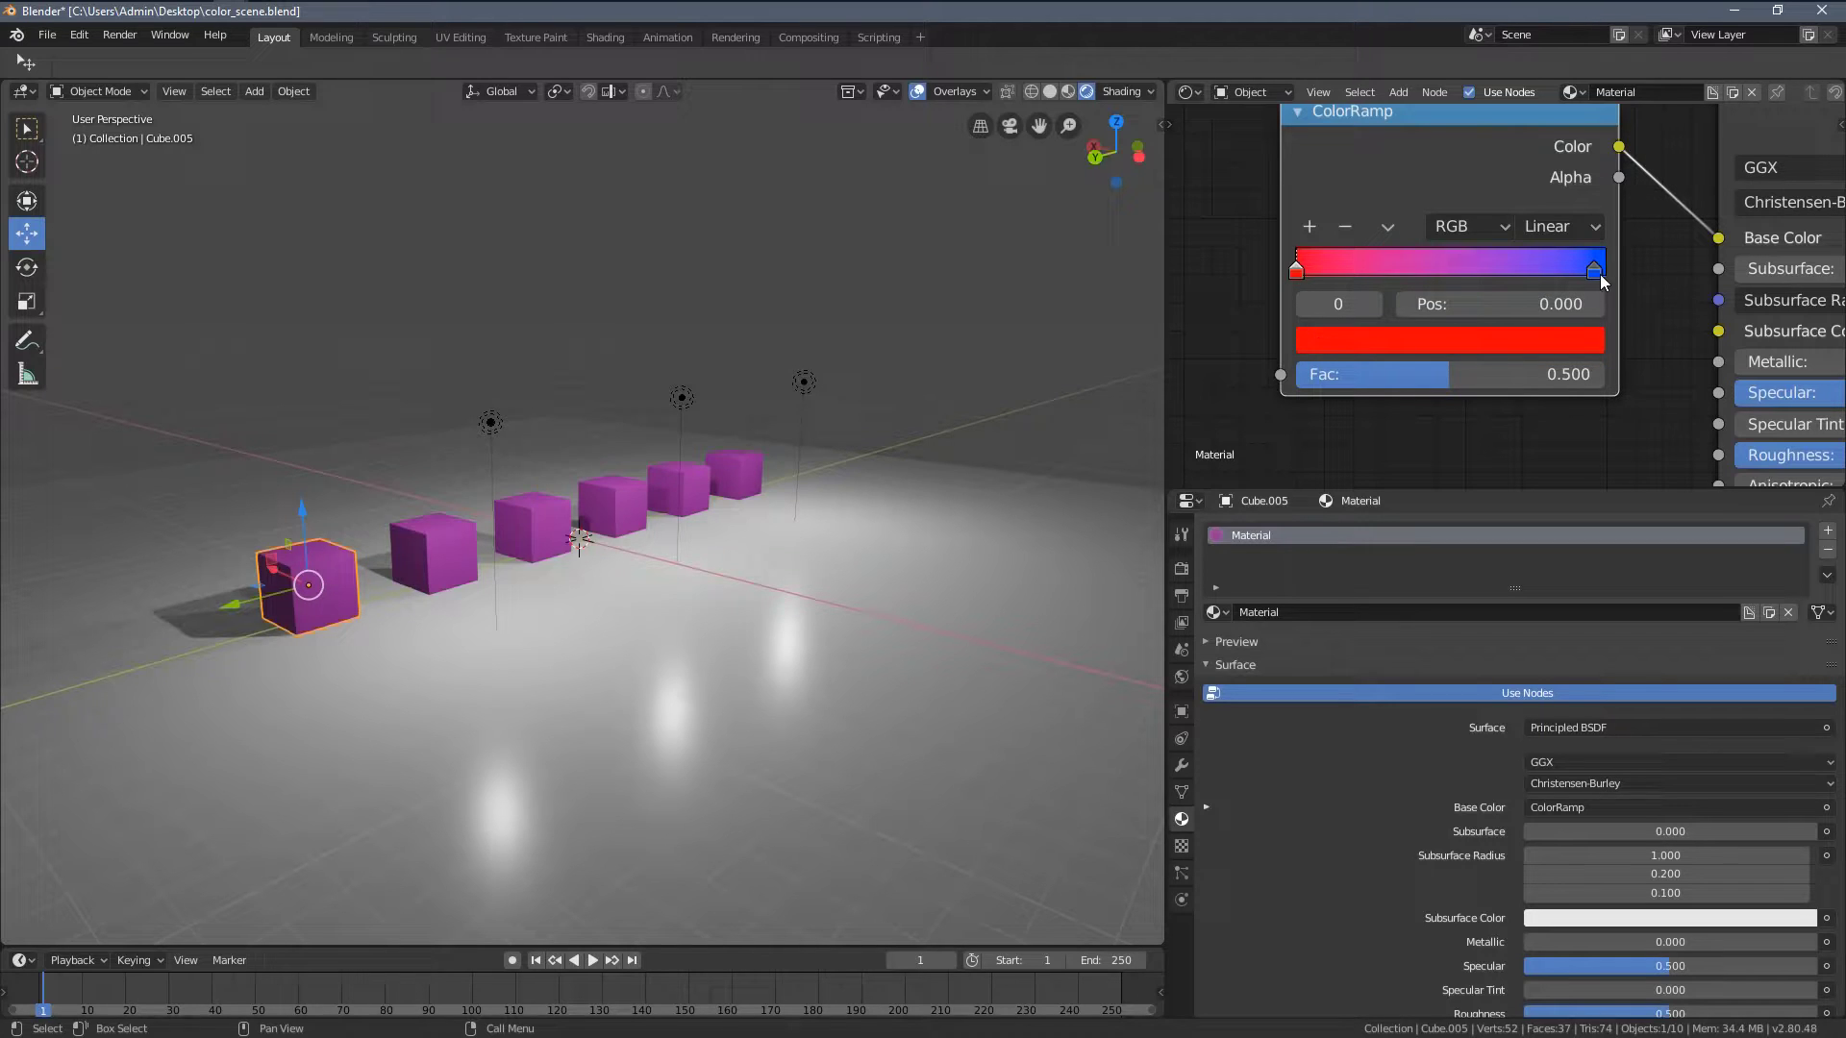
drag(1594, 272, 1611, 274)
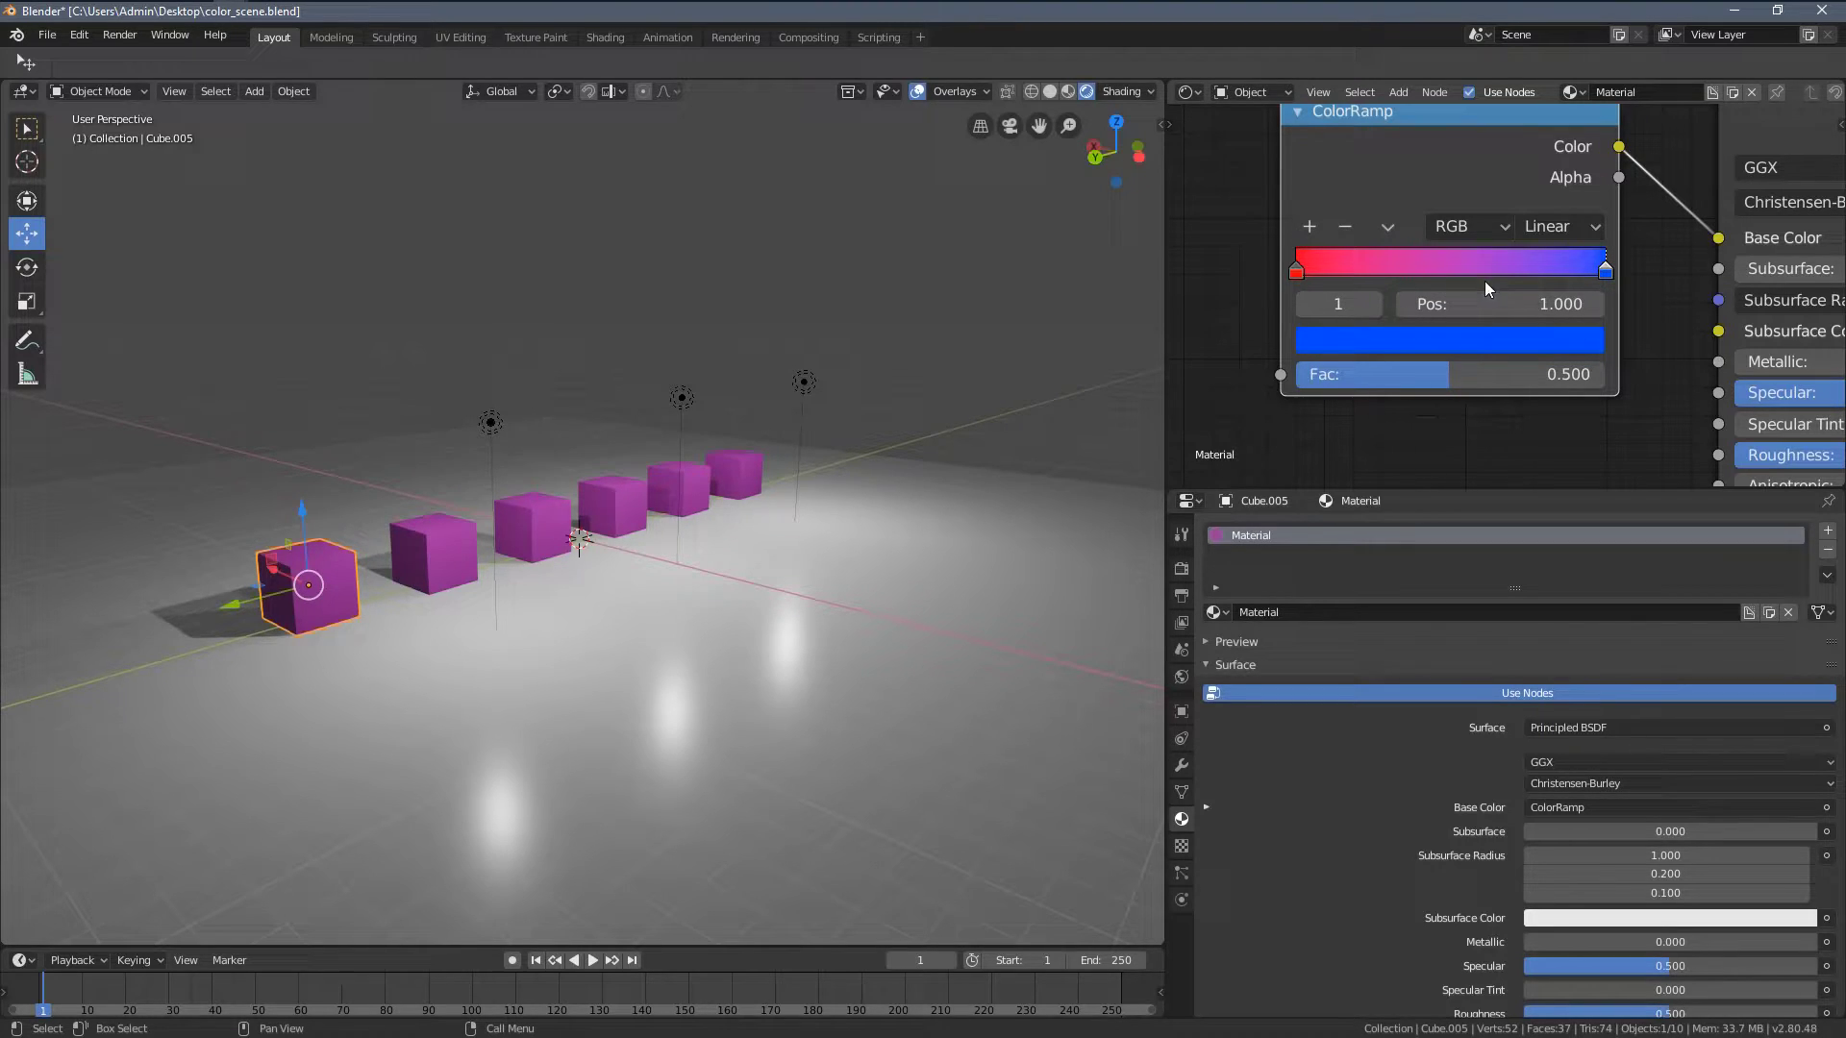
scroll(1317, 317, down, 4)
mouse_move(1288, 309)
middle_down()
mouse_move(1384, 314)
mouse_move(1321, 298)
middle_up()
scroll(1297, 280, up, 1)
- Add an Object Info node left of the ColorRamp and connect its Random output to Fac
key(shift+a)
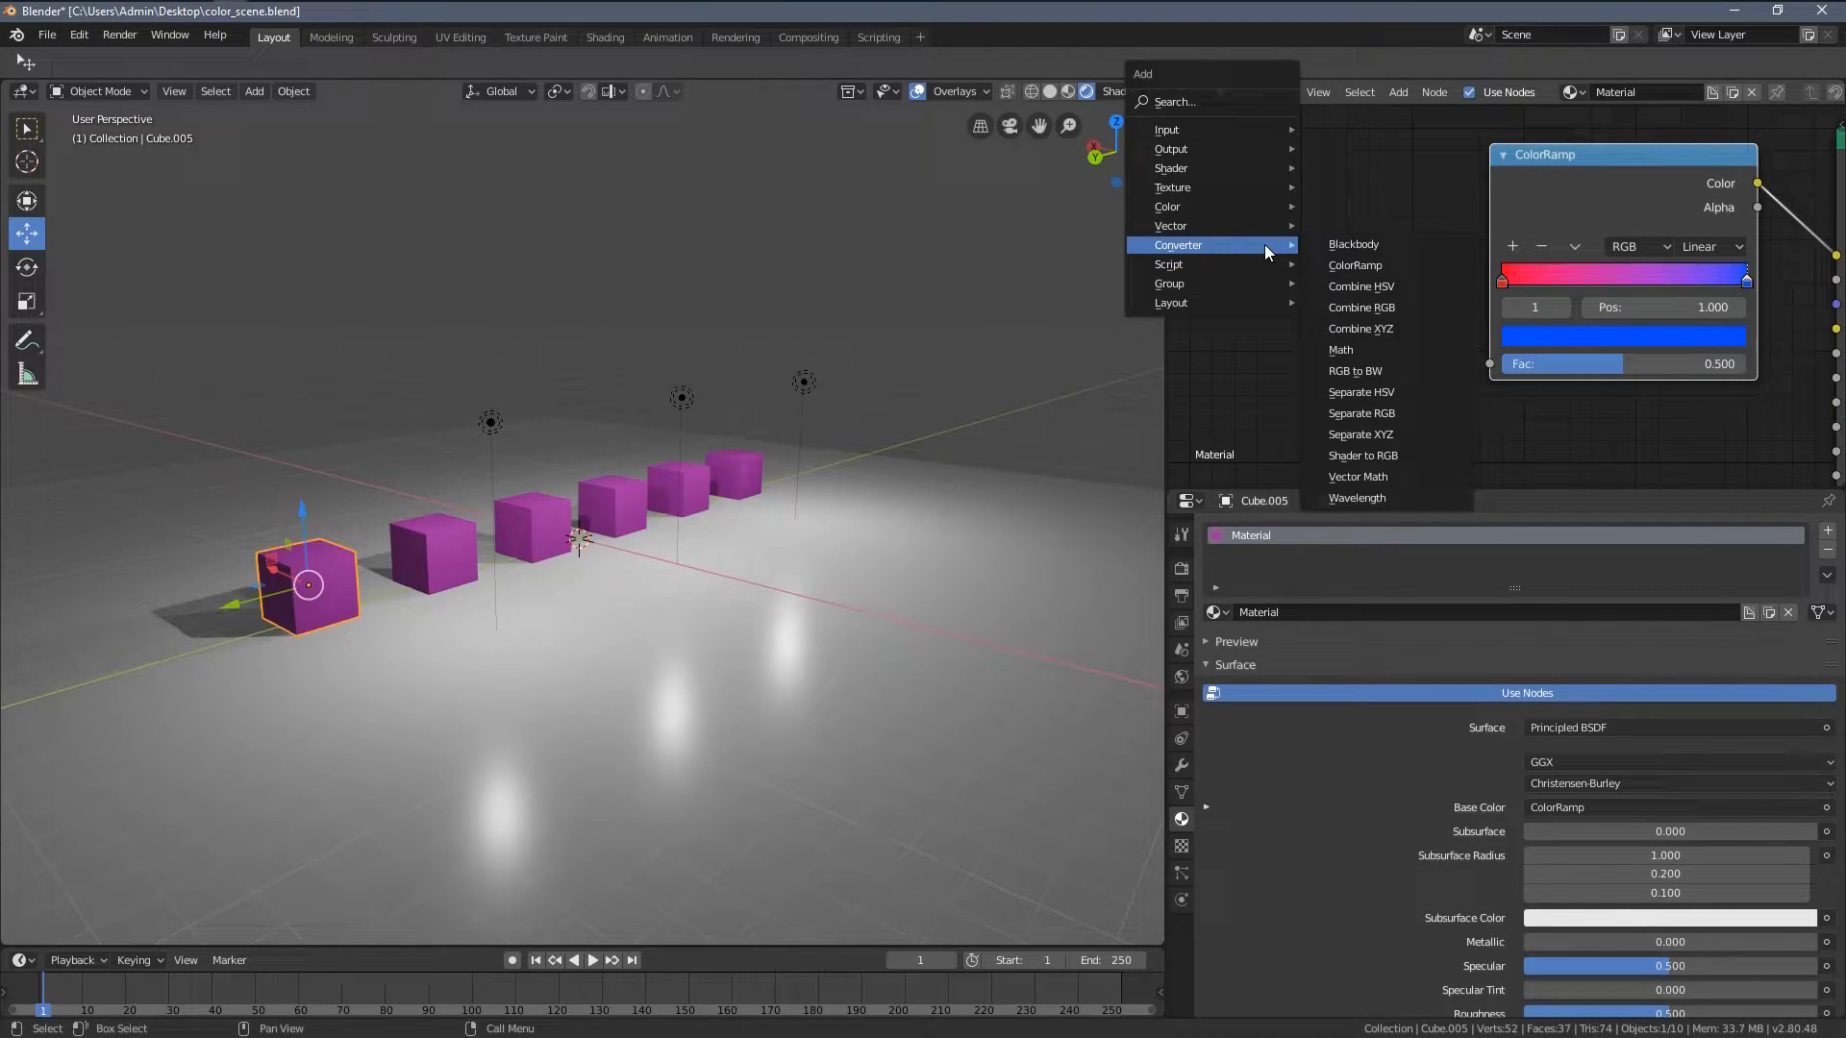
mouse_move(1189, 129)
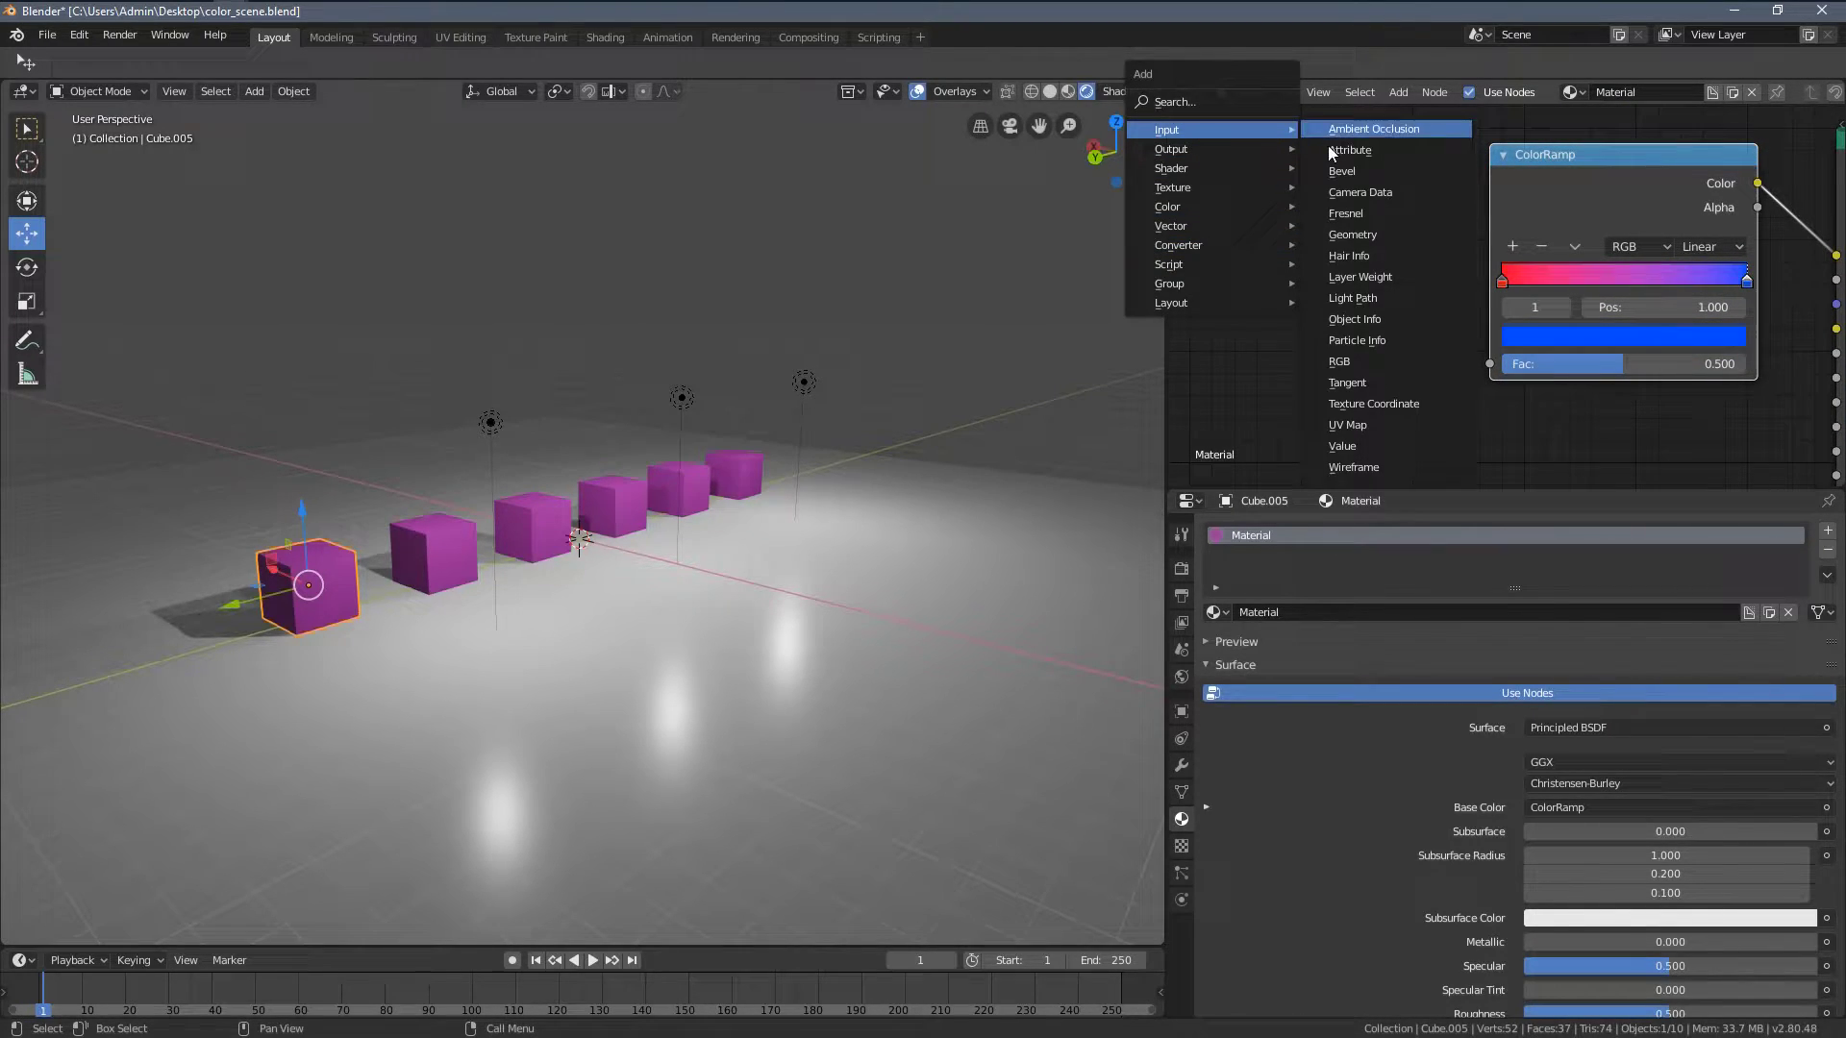
click(1381, 318)
click(1250, 245)
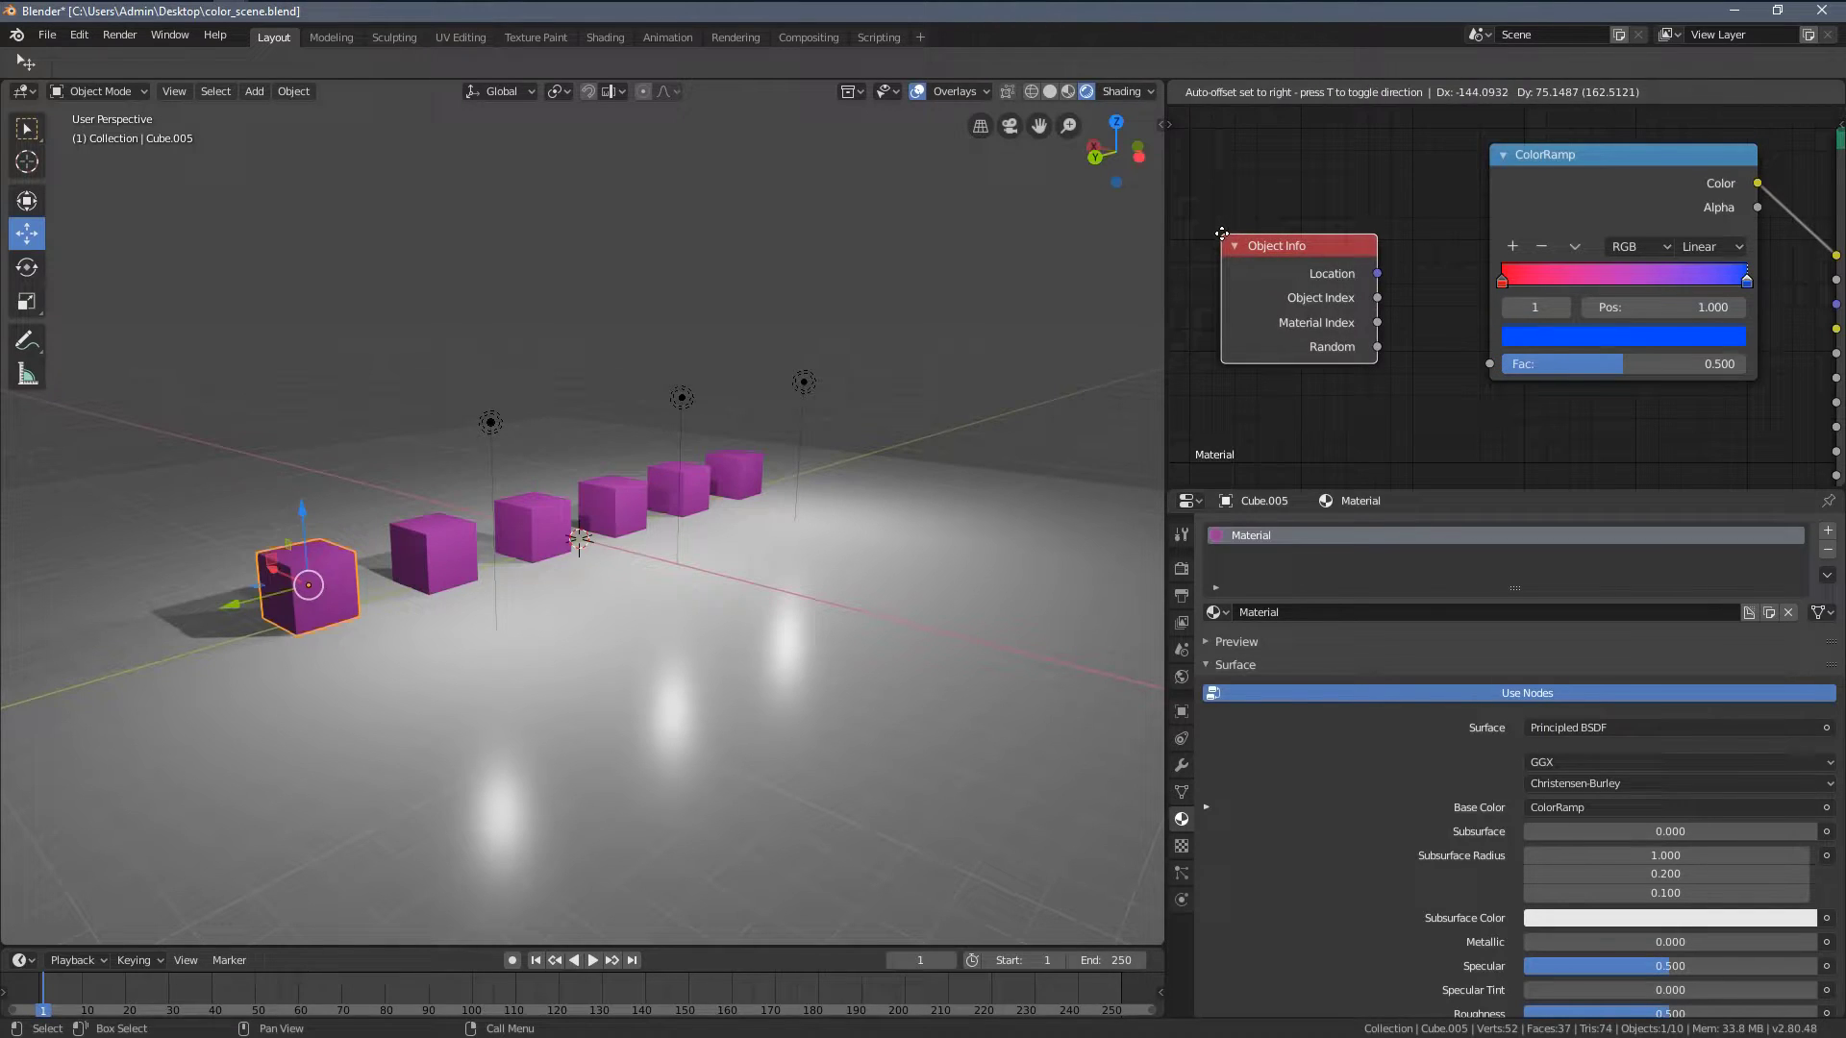
scroll(1410, 249, up, 2)
drag(1409, 226, 1340, 225)
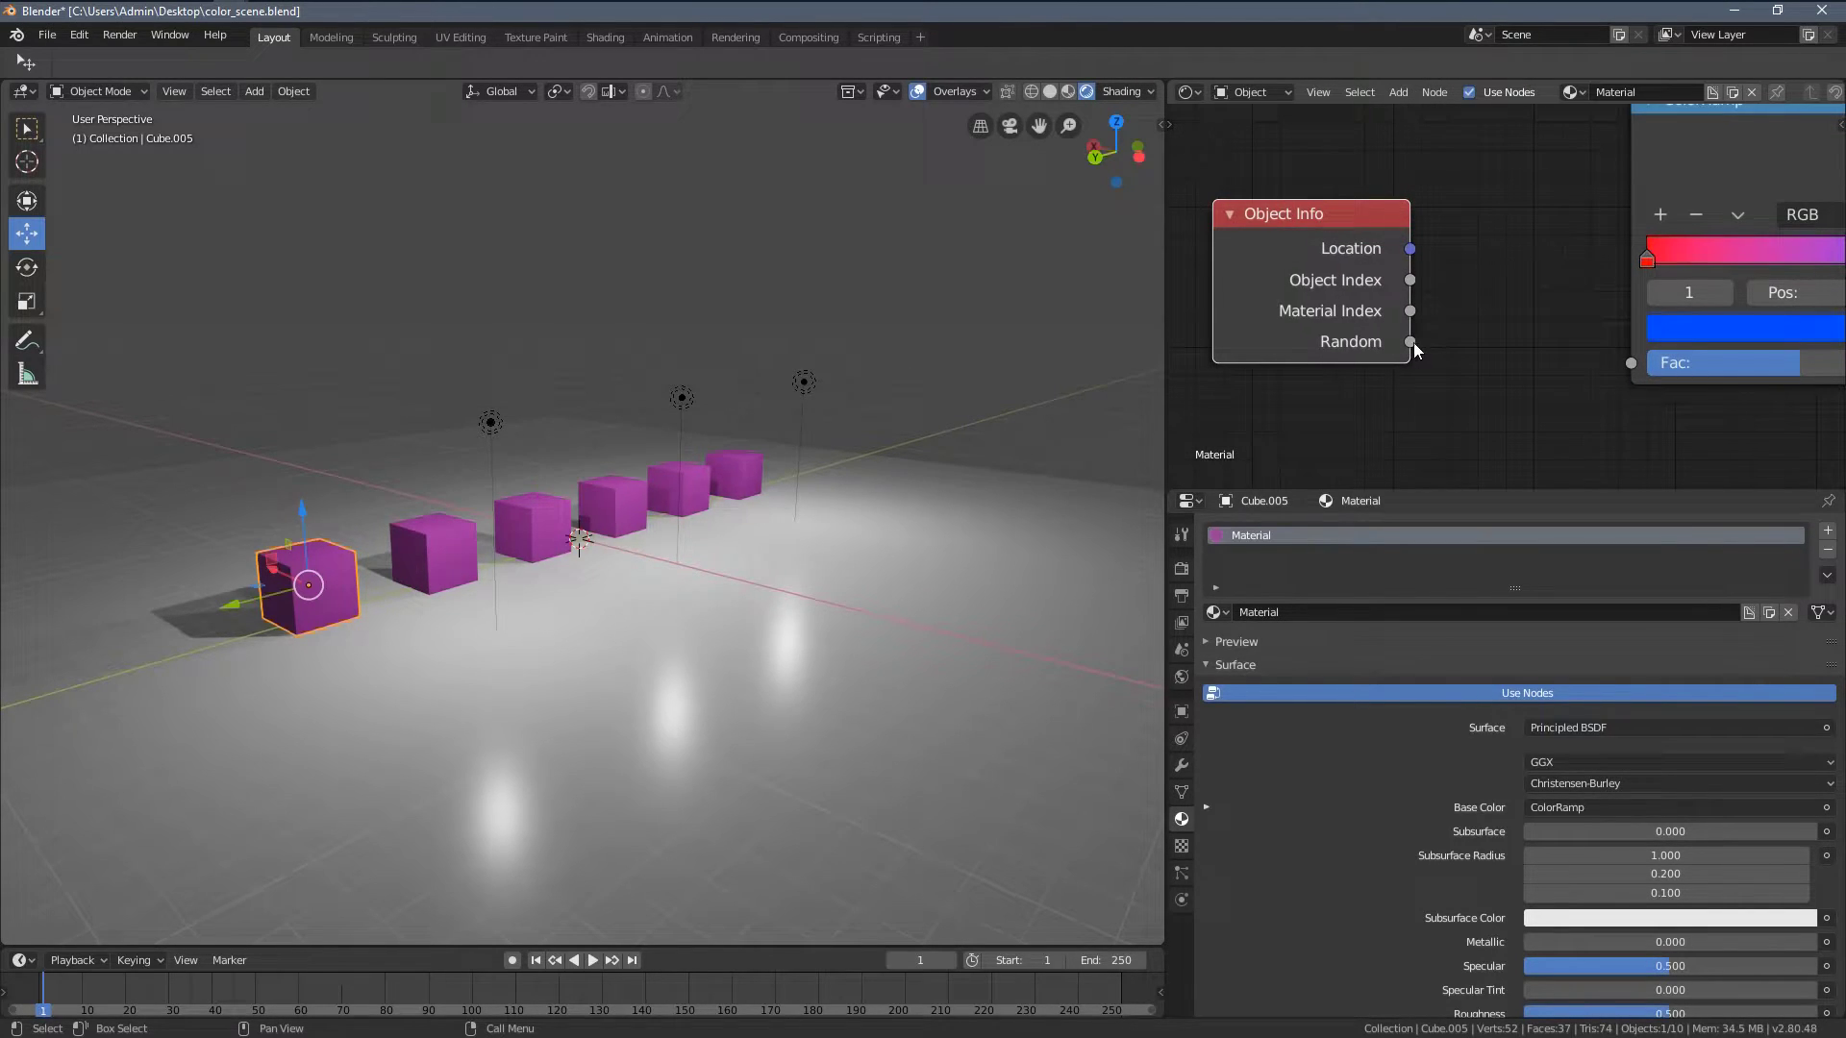
drag(1622, 369, 1631, 364)
scroll(1624, 383, down, 5)
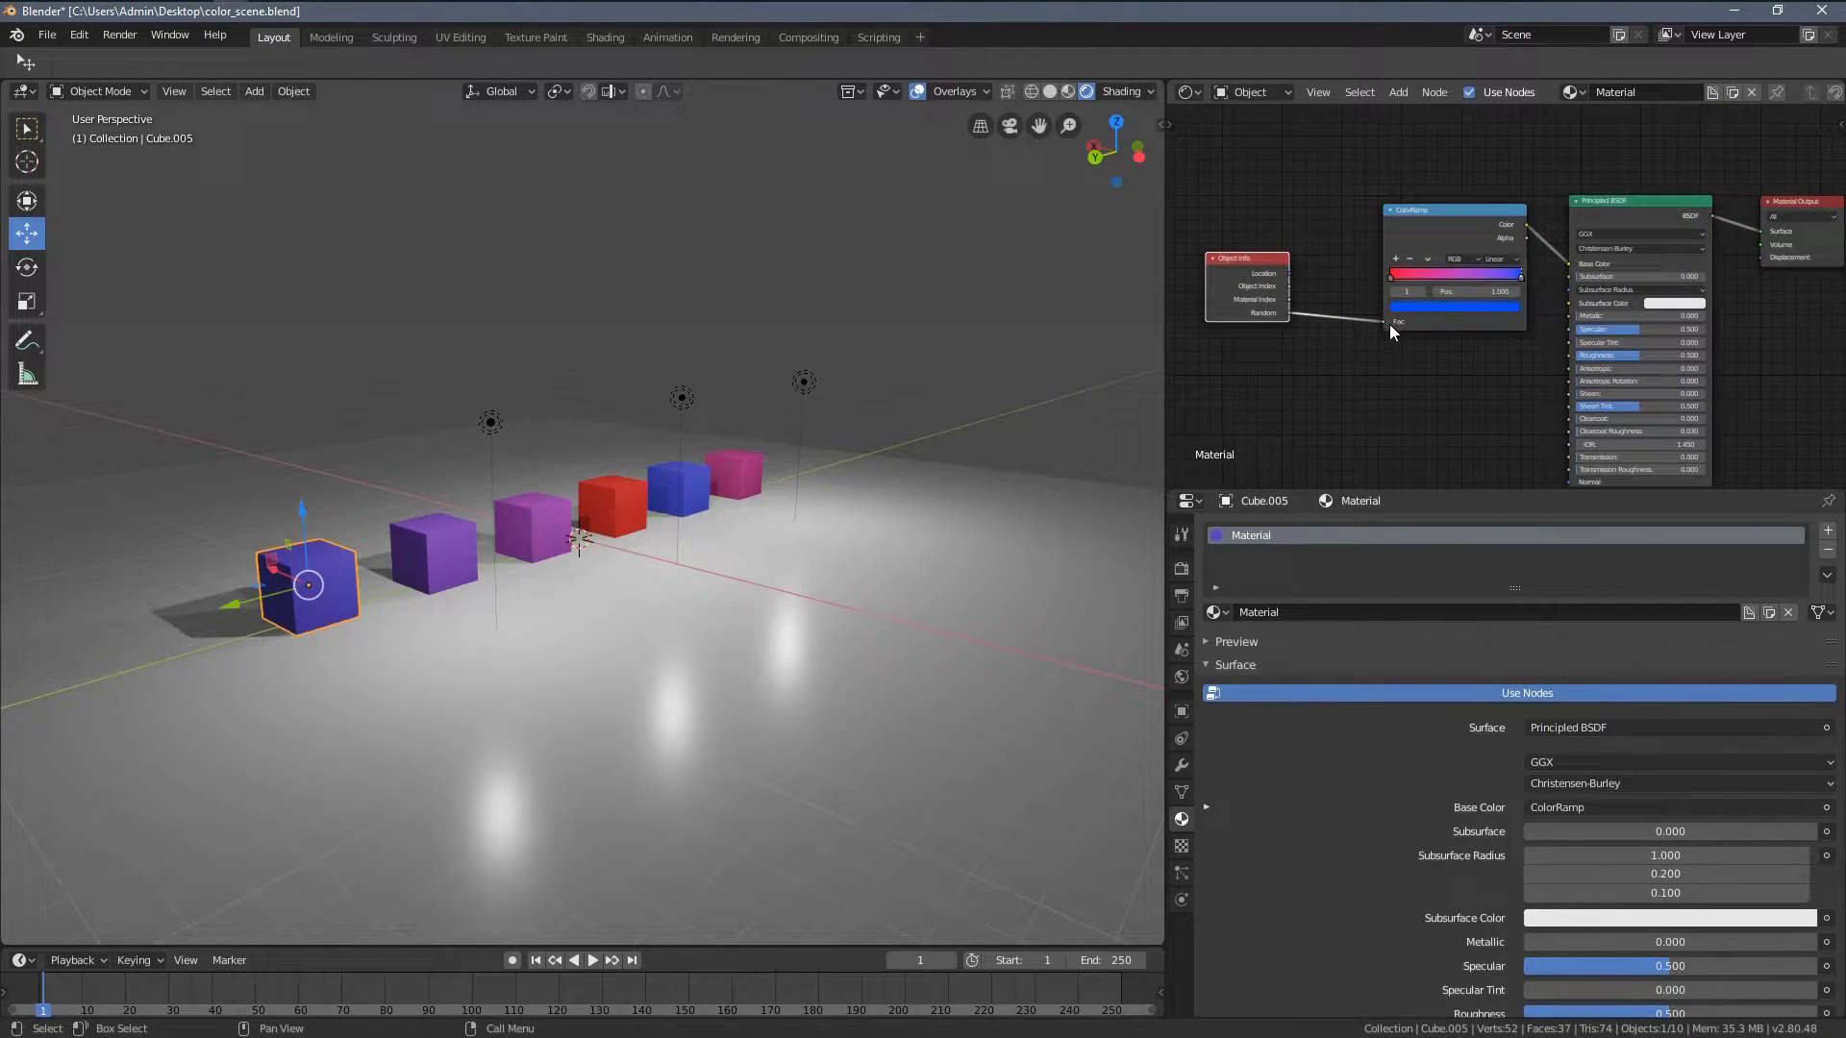
middle_drag(829, 502, 713, 480)
- Shift-select the remaining cubes so all six cubes in the row are selected
shift+click(394, 464)
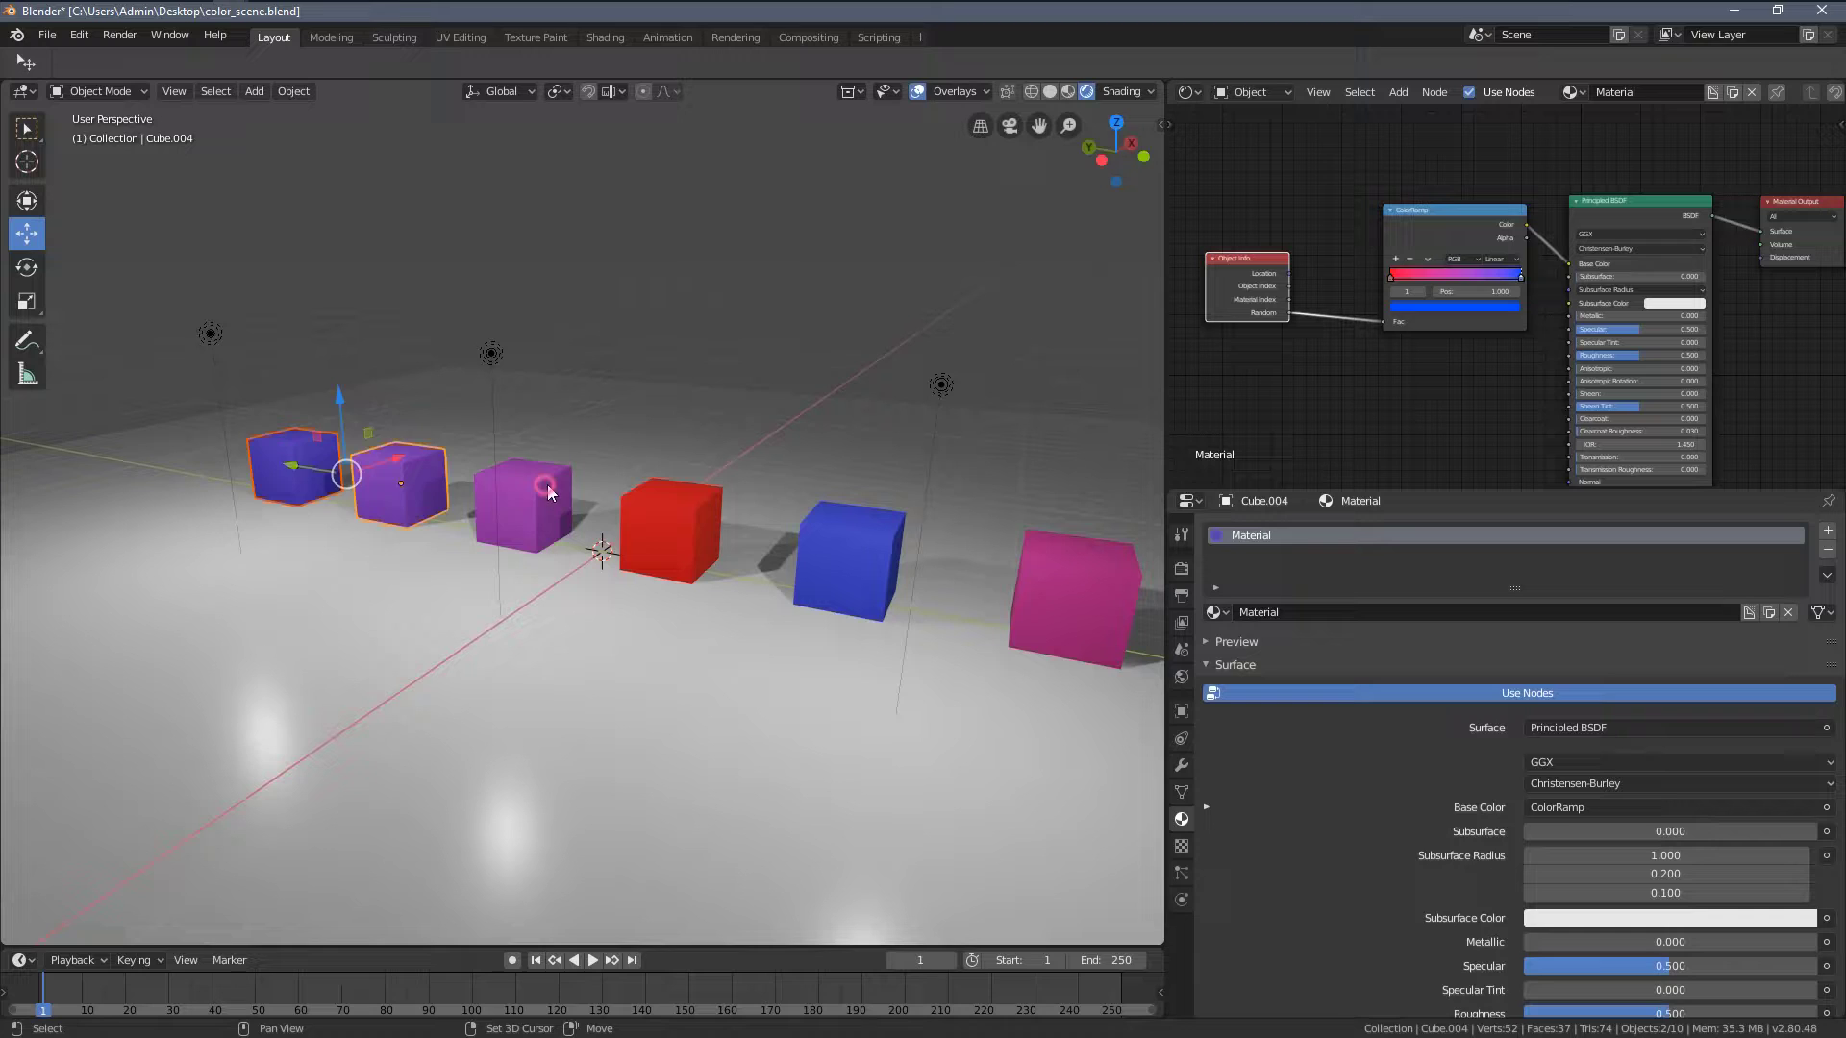
shift+click(519, 502)
shift+click(687, 522)
shift+click(845, 557)
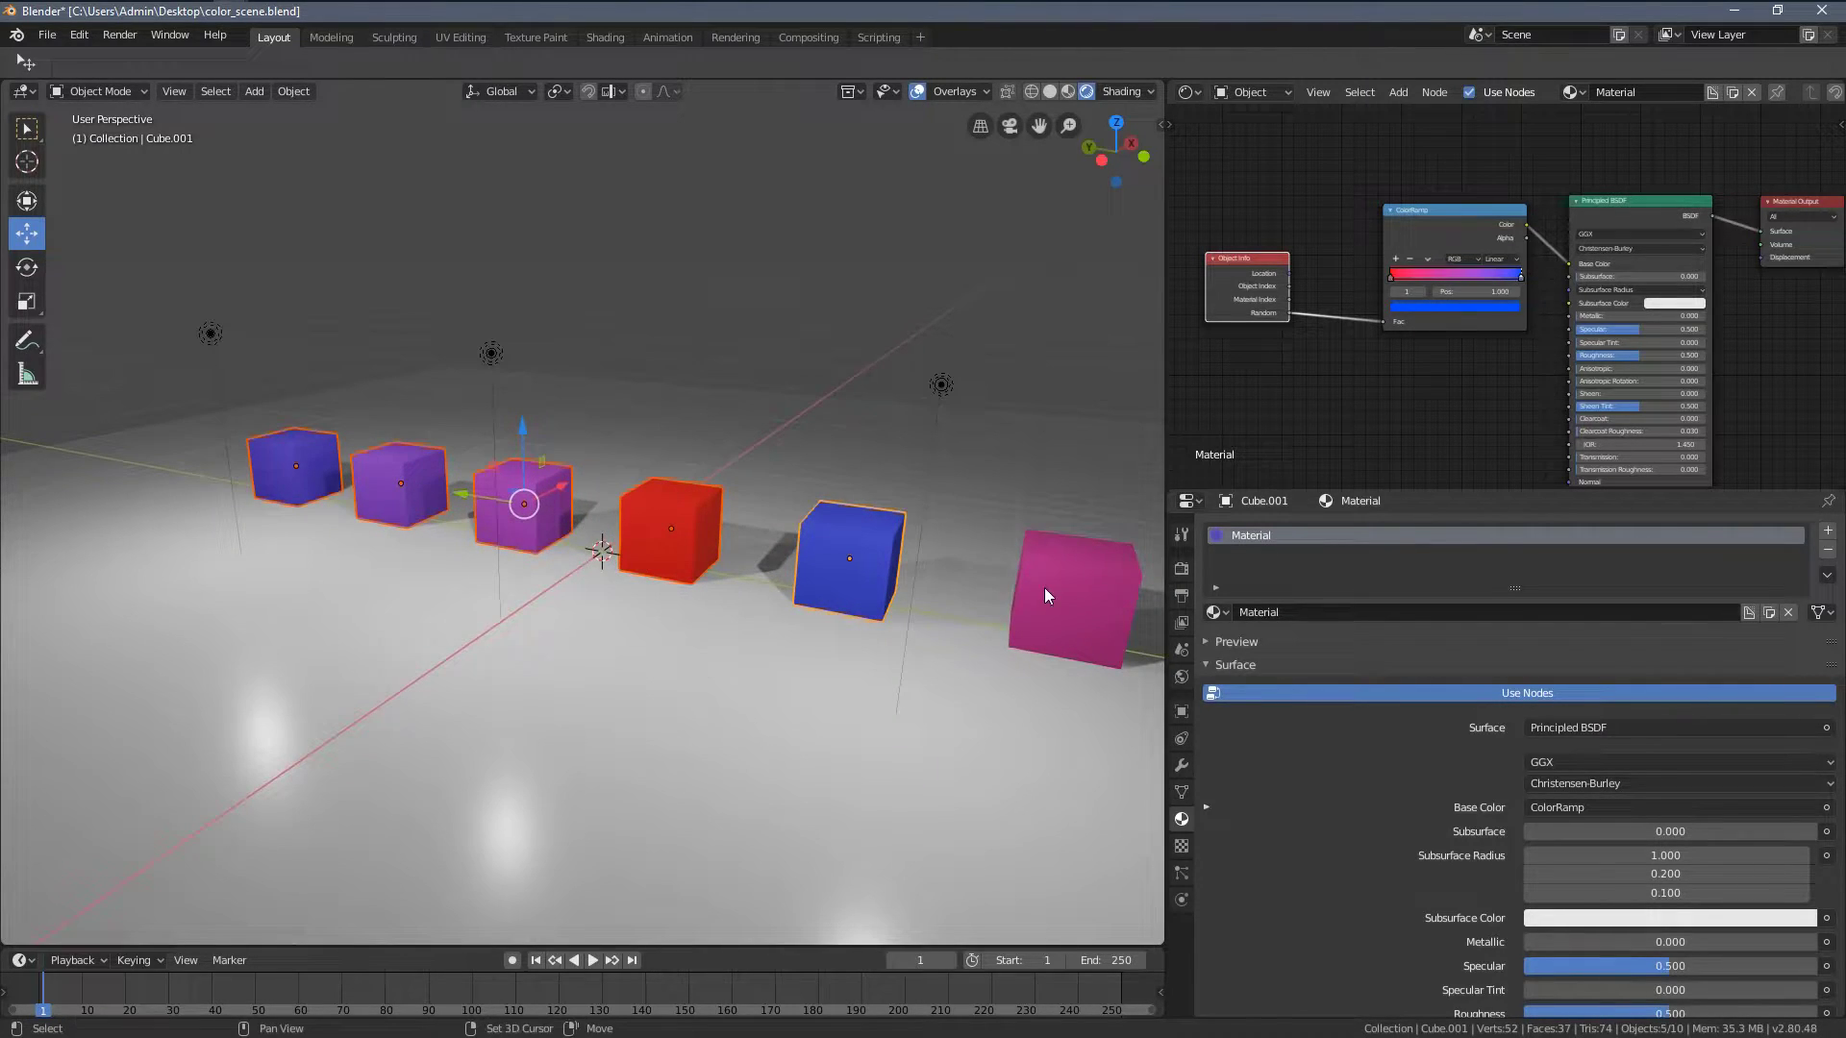
shift+click(1044, 586)
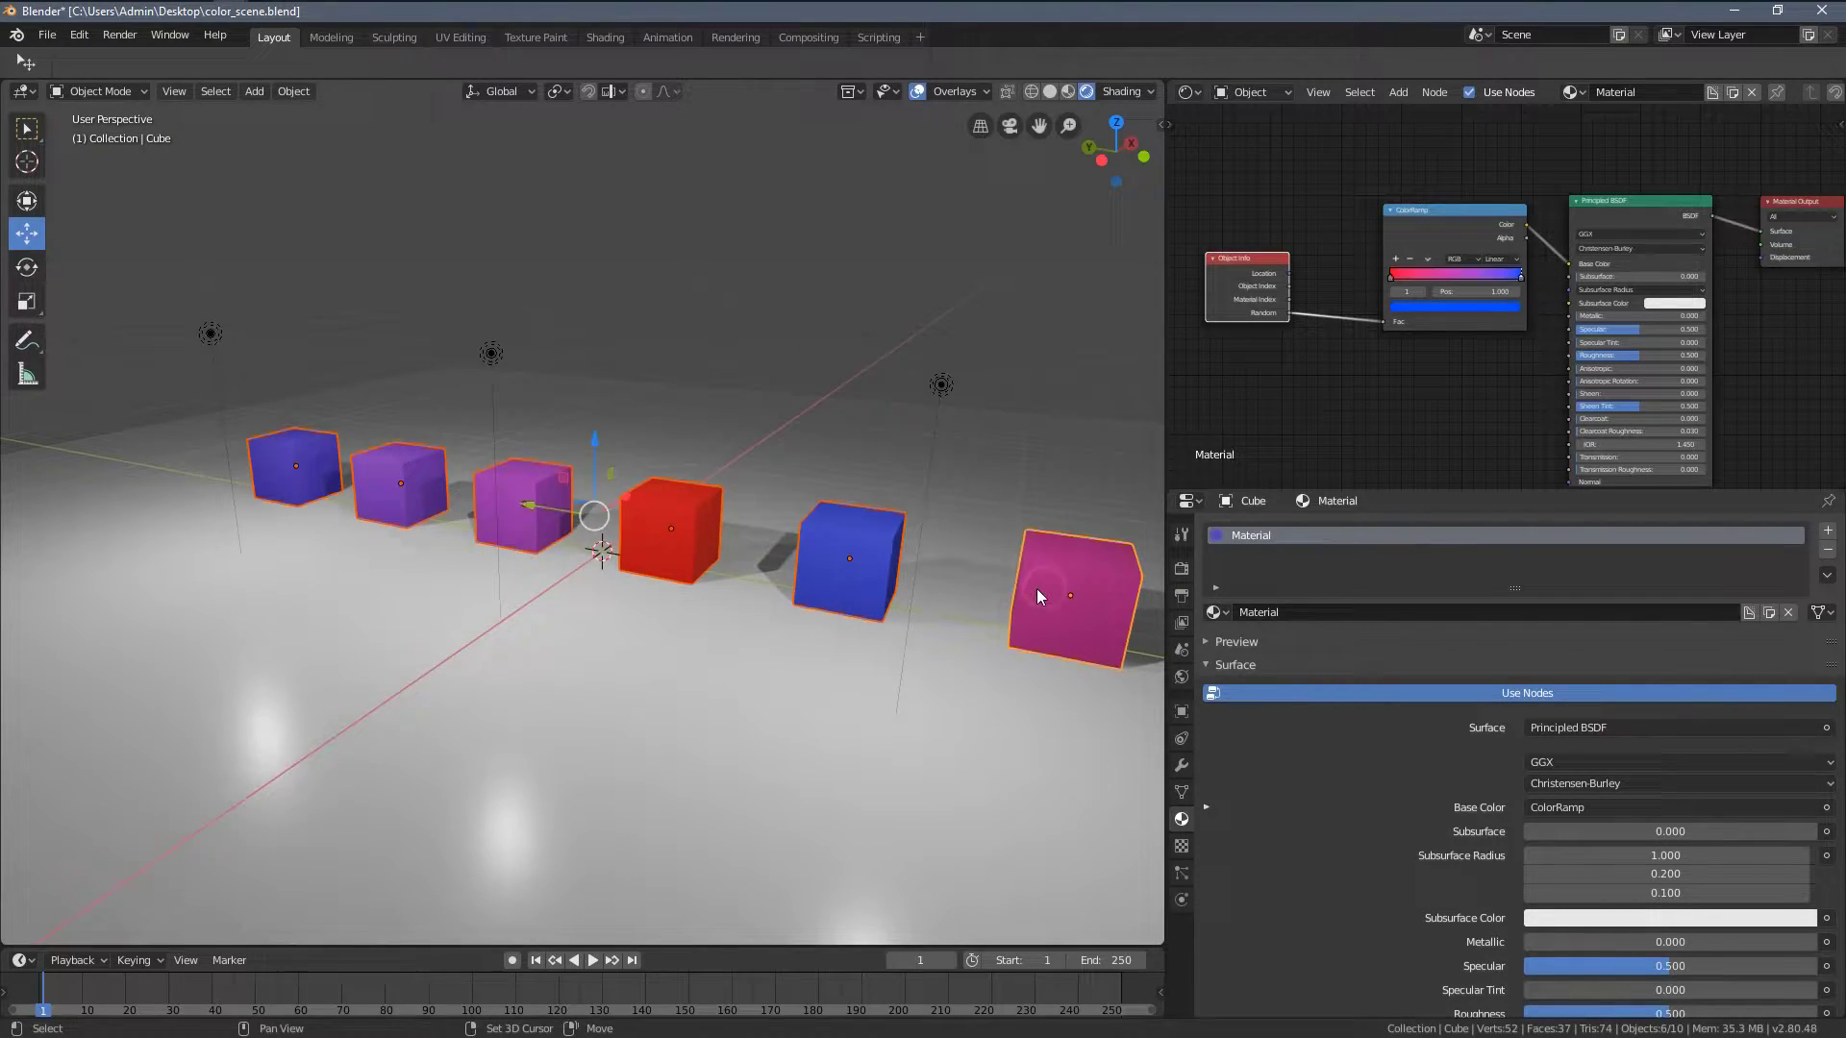
middle_drag(1036, 589, 738, 529)
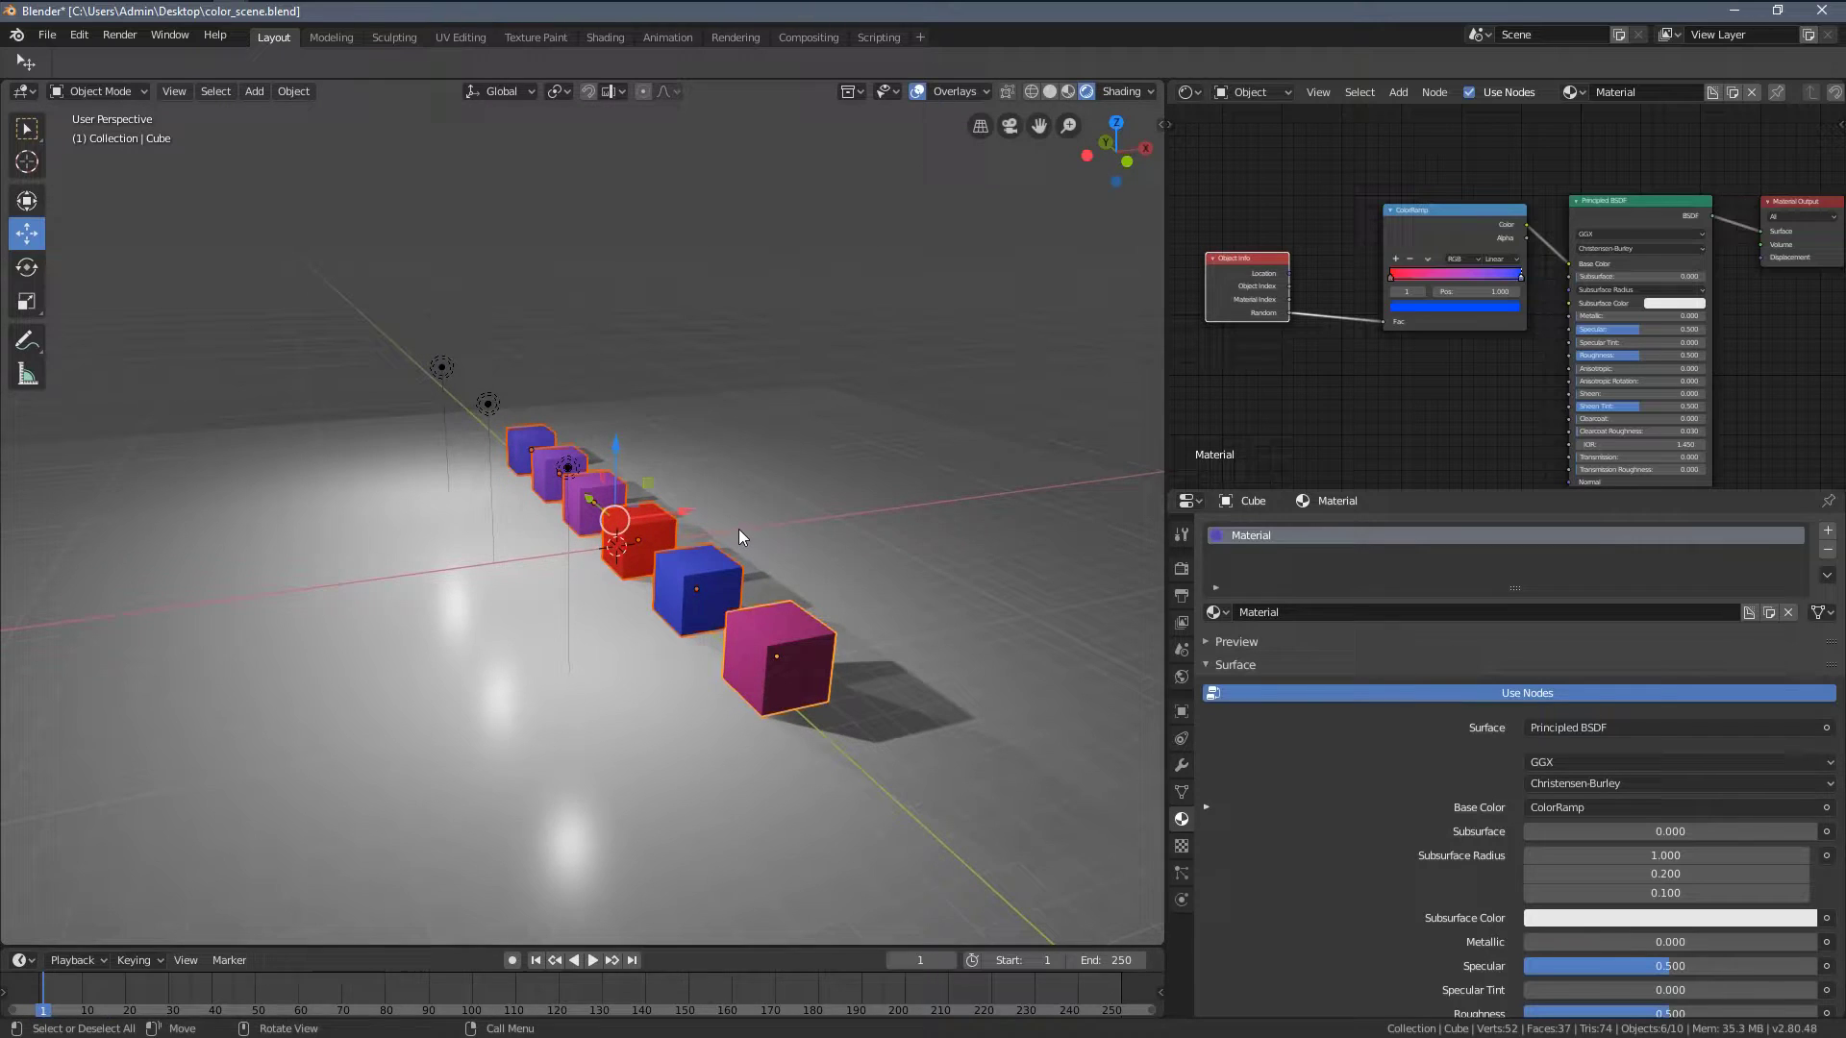
- Make linked duplicates of the six-cube row along X, then repeat for another row
key(shift+d)
key(x)
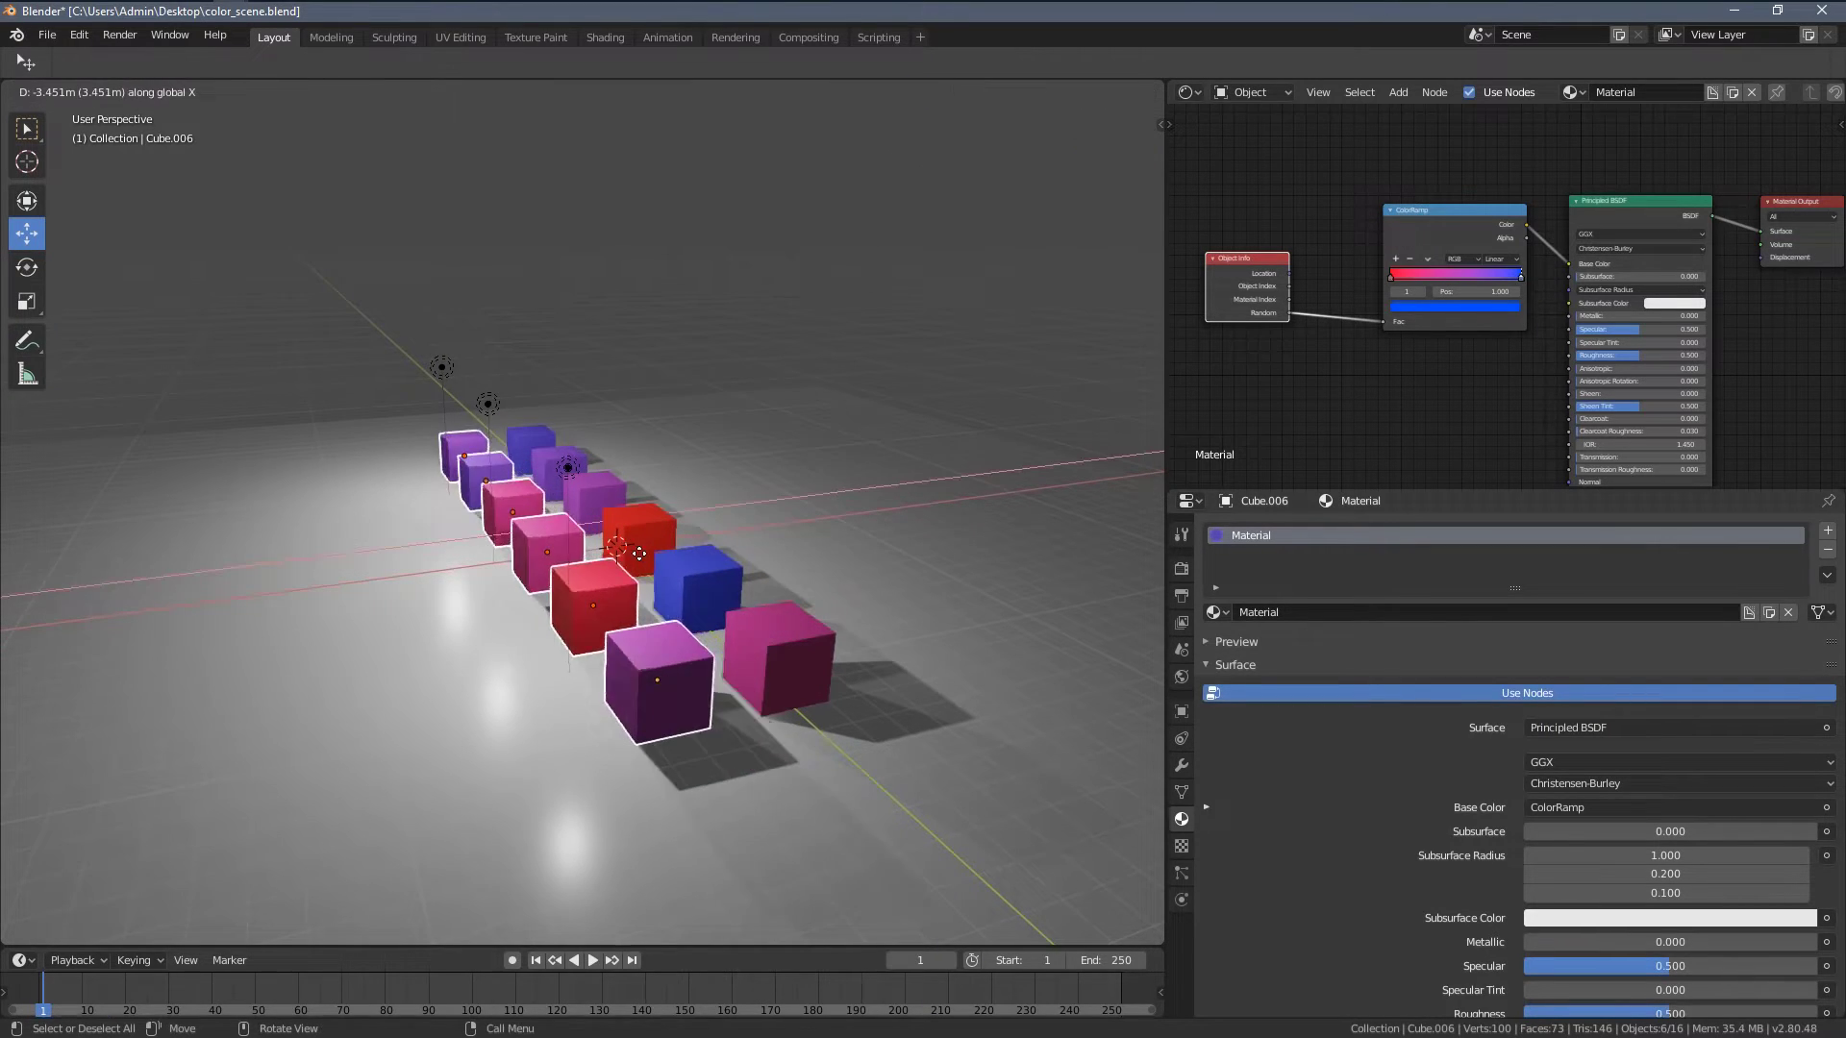
click(627, 561)
scroll(577, 553, down, 3)
key(shift+r)
key(shift+r)
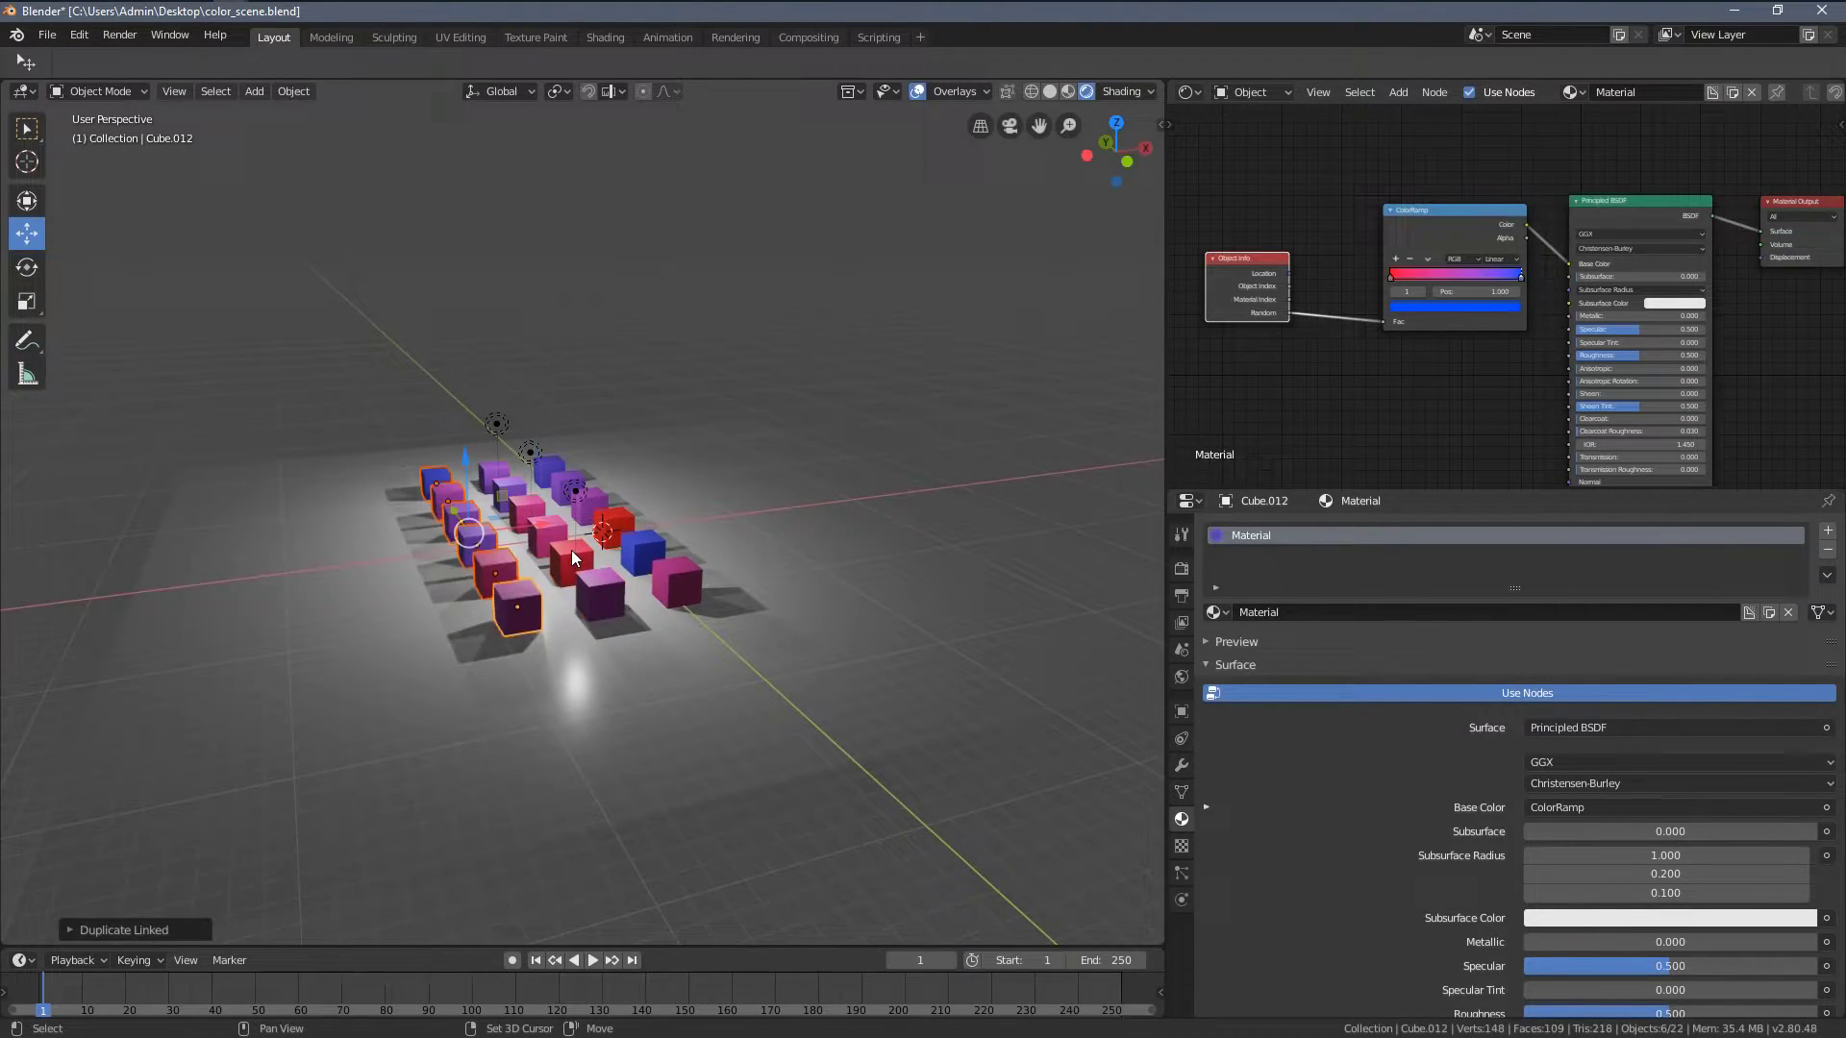
middle_drag(561, 544, 855, 517)
scroll(721, 581, up, 4)
- Deselect all cubes and move the Object Info node closer to the ColorRamp
key(alt+a)
middle_drag(555, 710, 1106, 538)
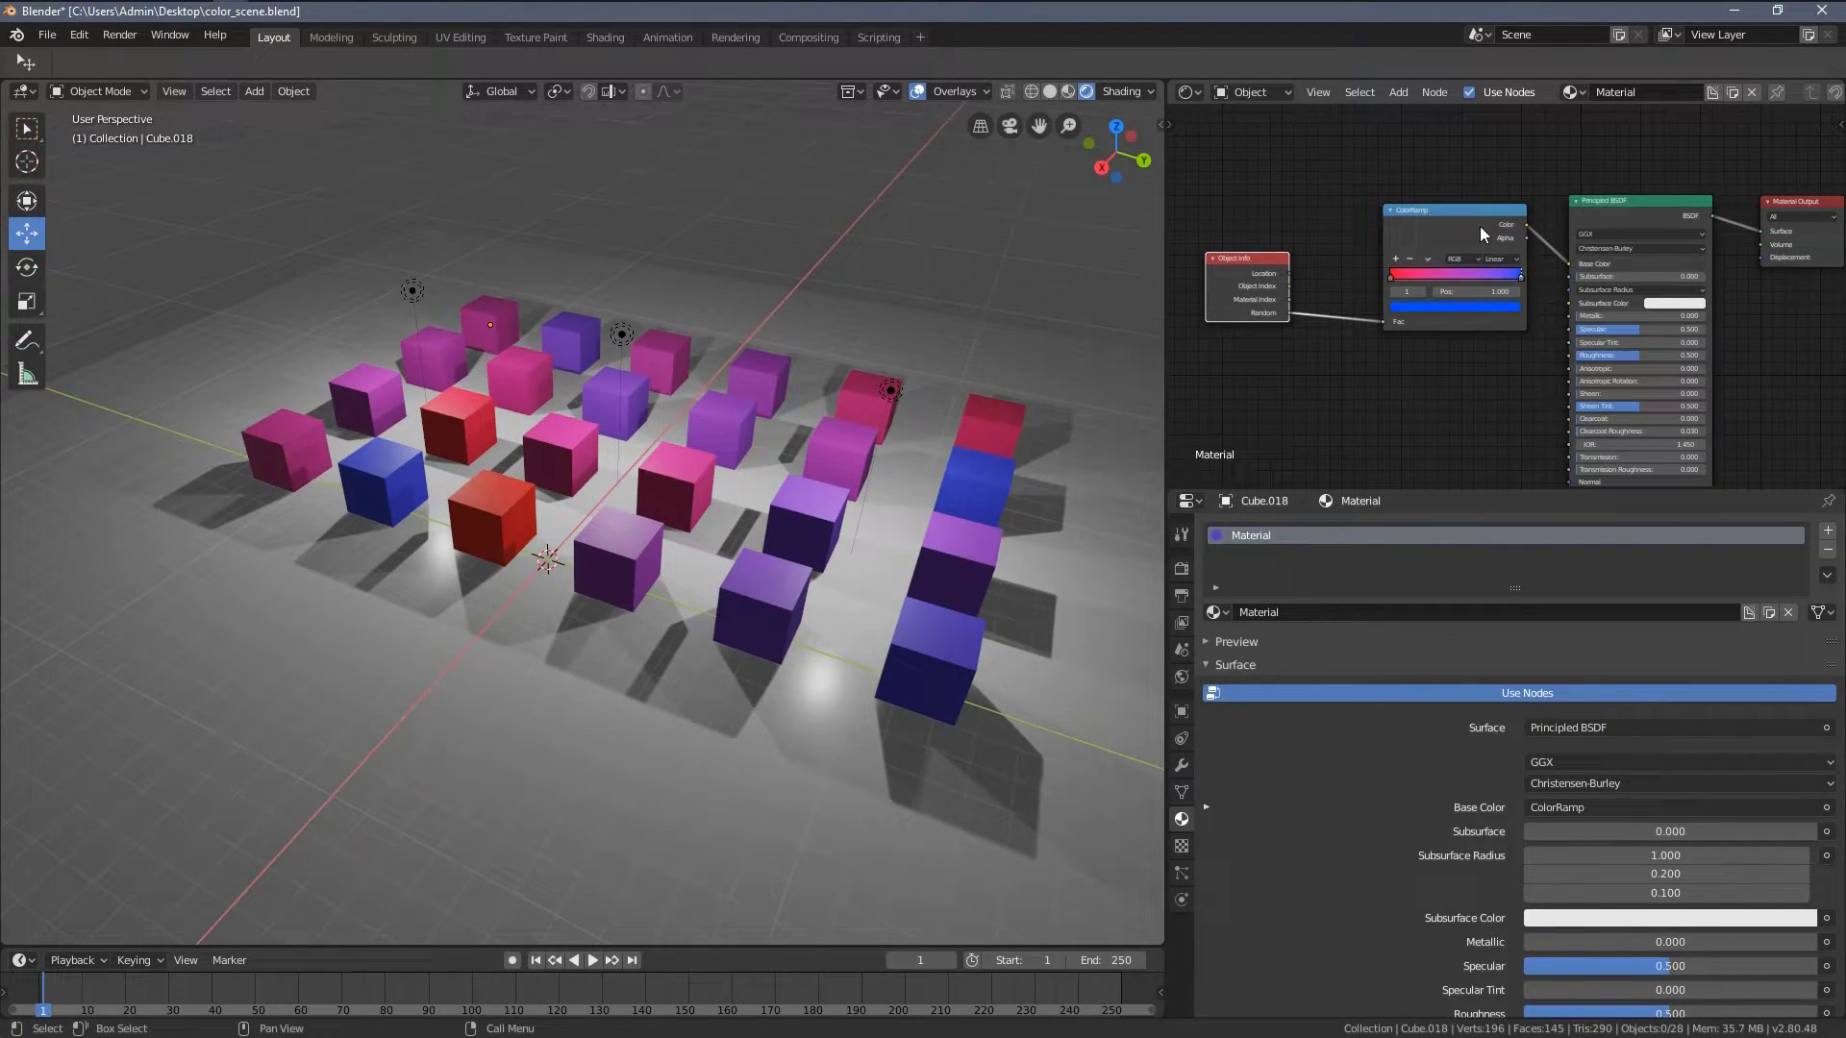
scroll(1479, 227, up, 3)
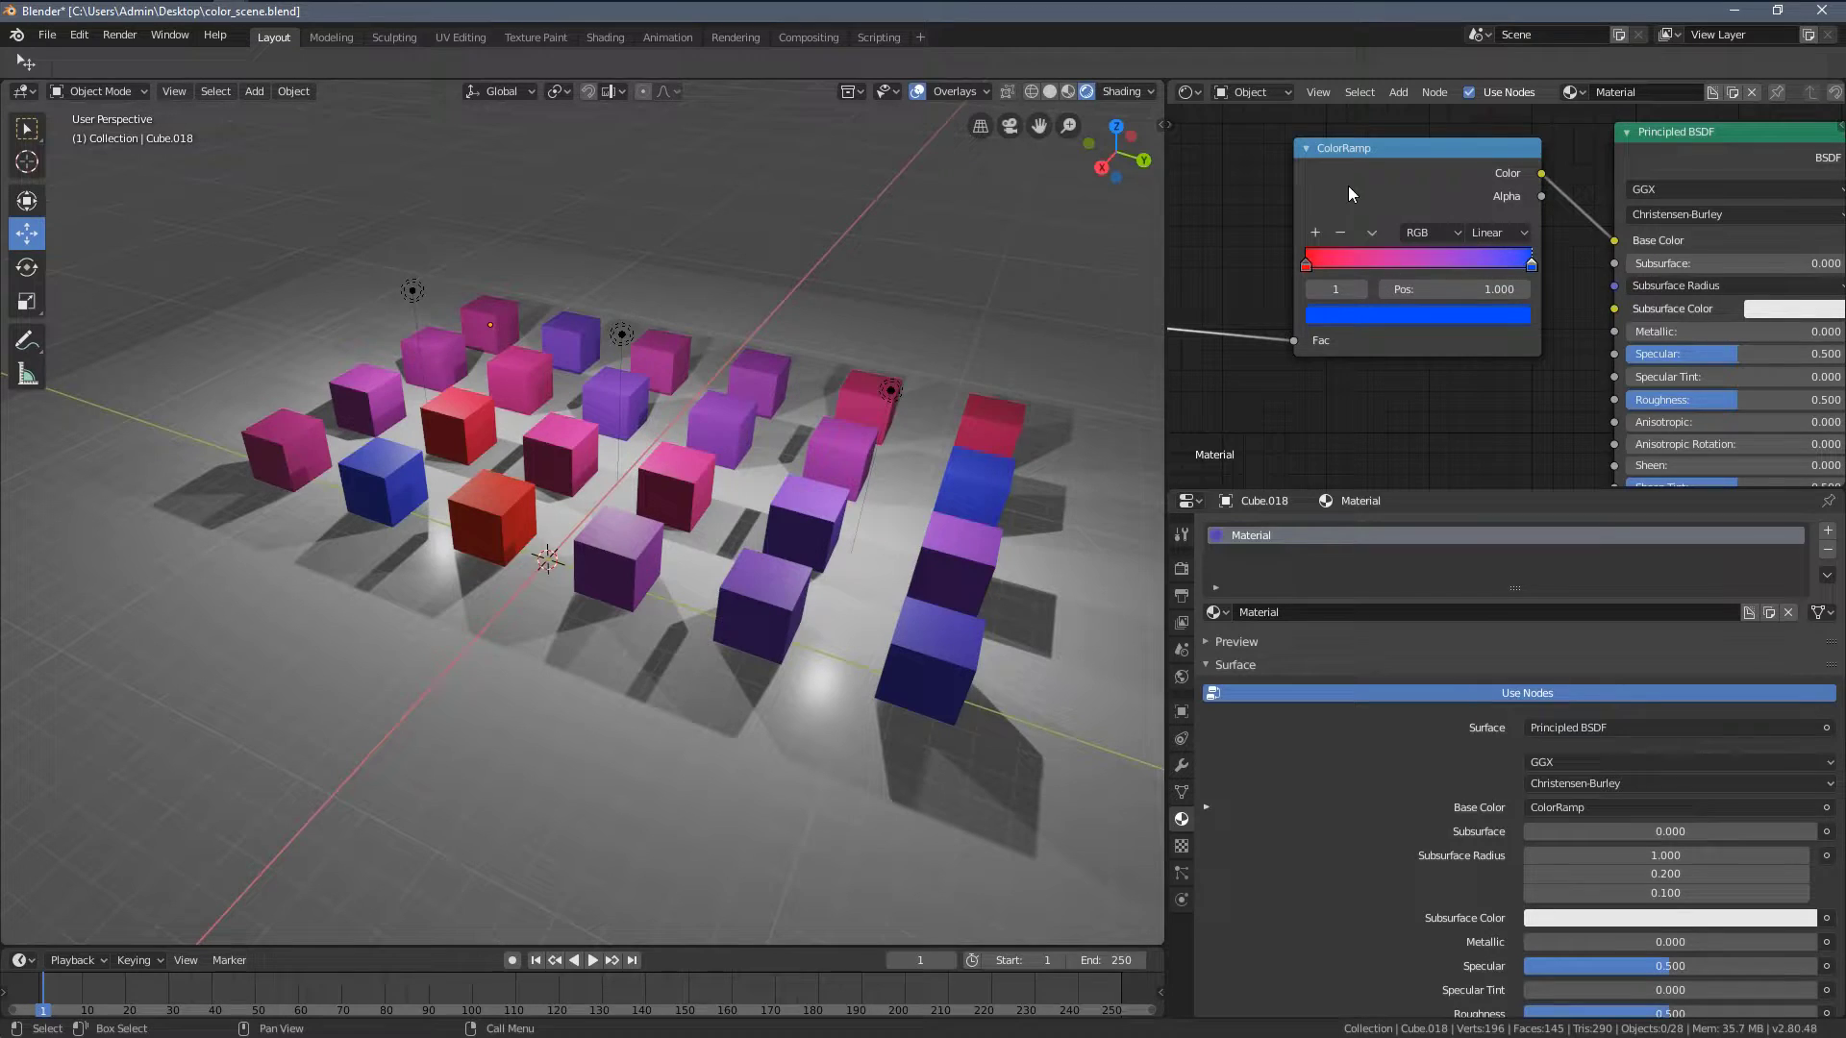
middle_drag(1348, 193, 1449, 215)
drag(1206, 255, 1297, 240)
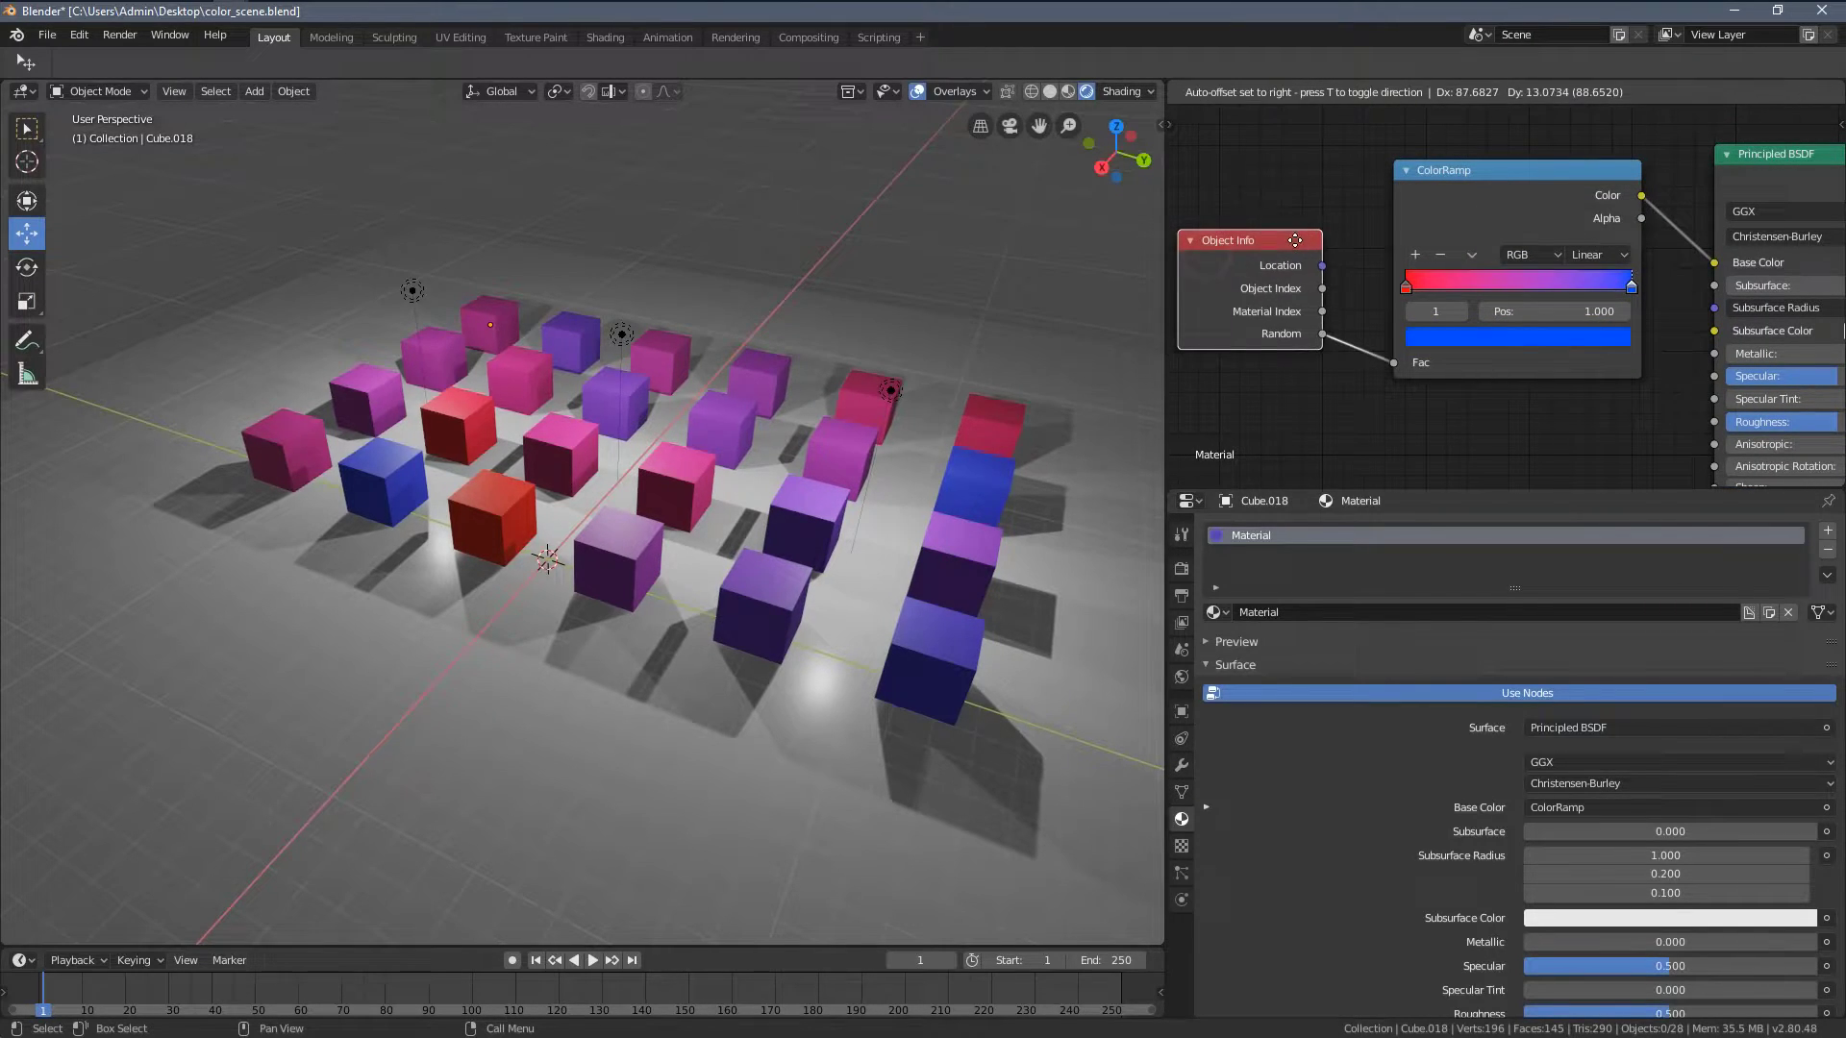
middle_drag(1498, 246, 1440, 302)
scroll(1440, 302, up, 3)
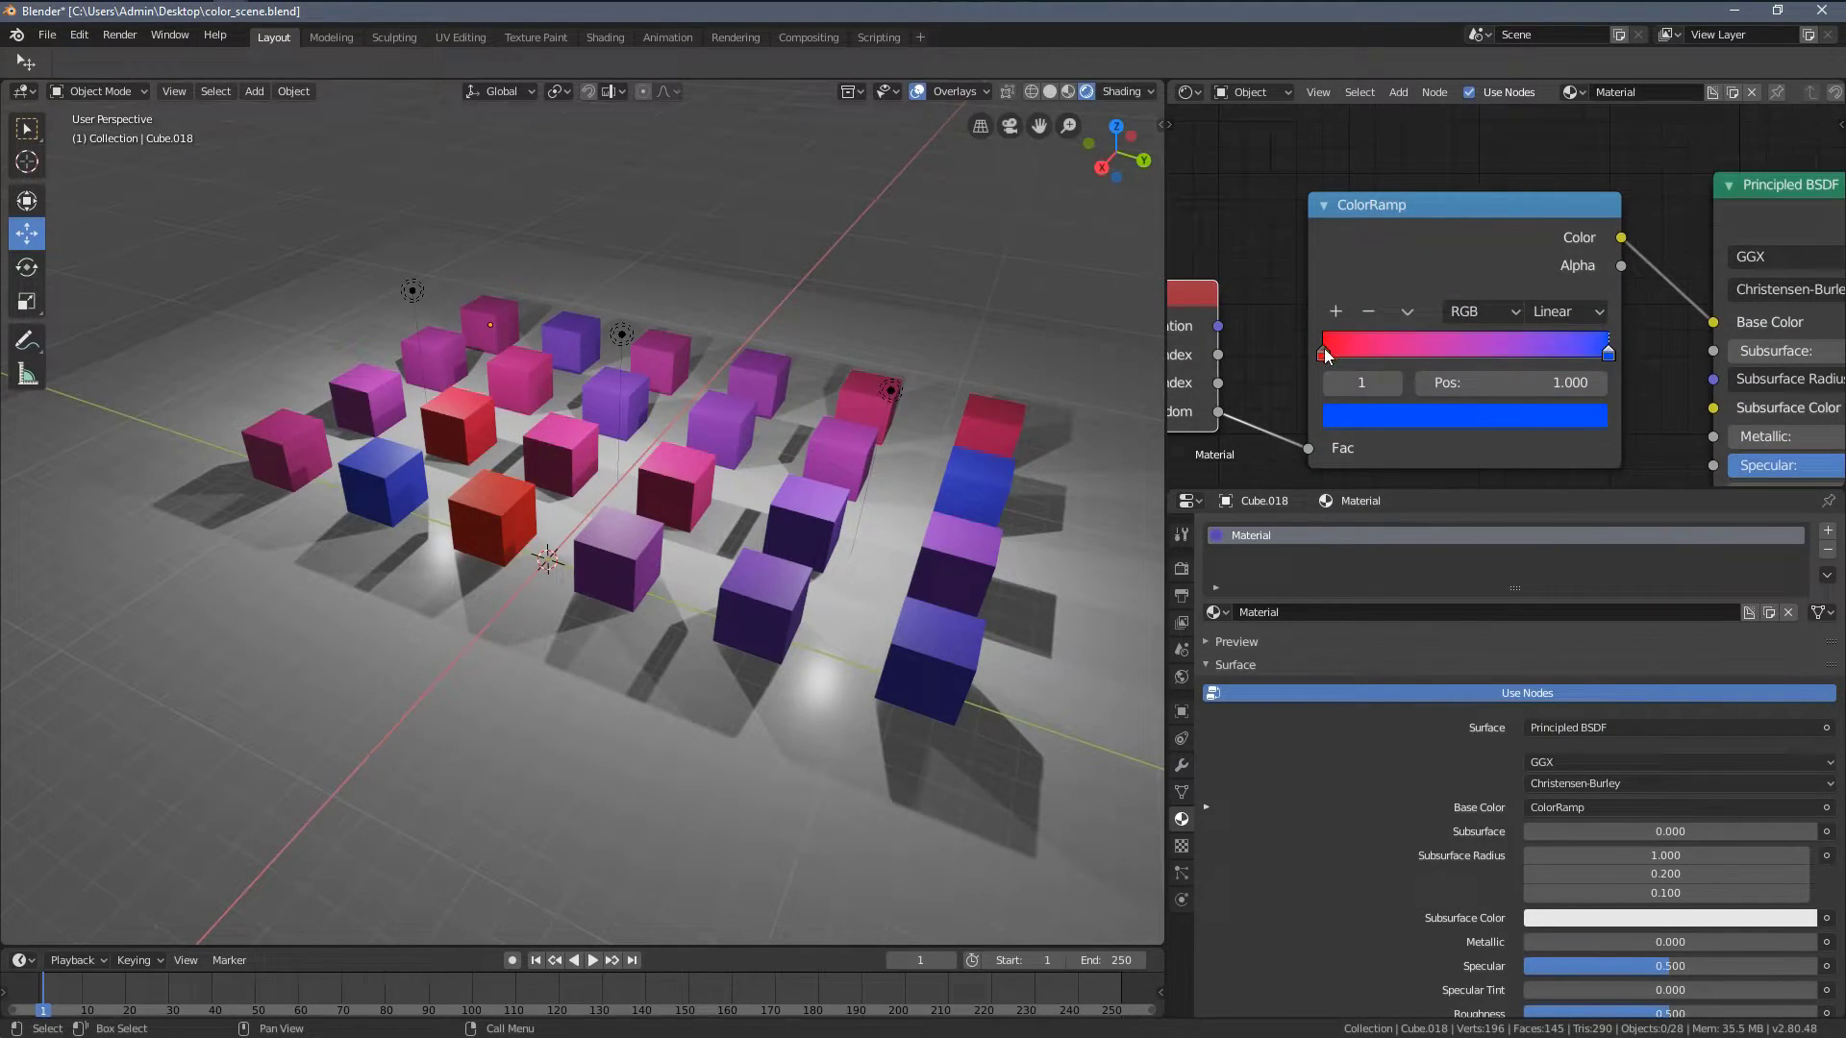
- Nudge the red stop right, move the blue stop to 0.891, and set interpolation to Constant
drag(1325, 352, 1348, 355)
drag(1606, 354, 1575, 348)
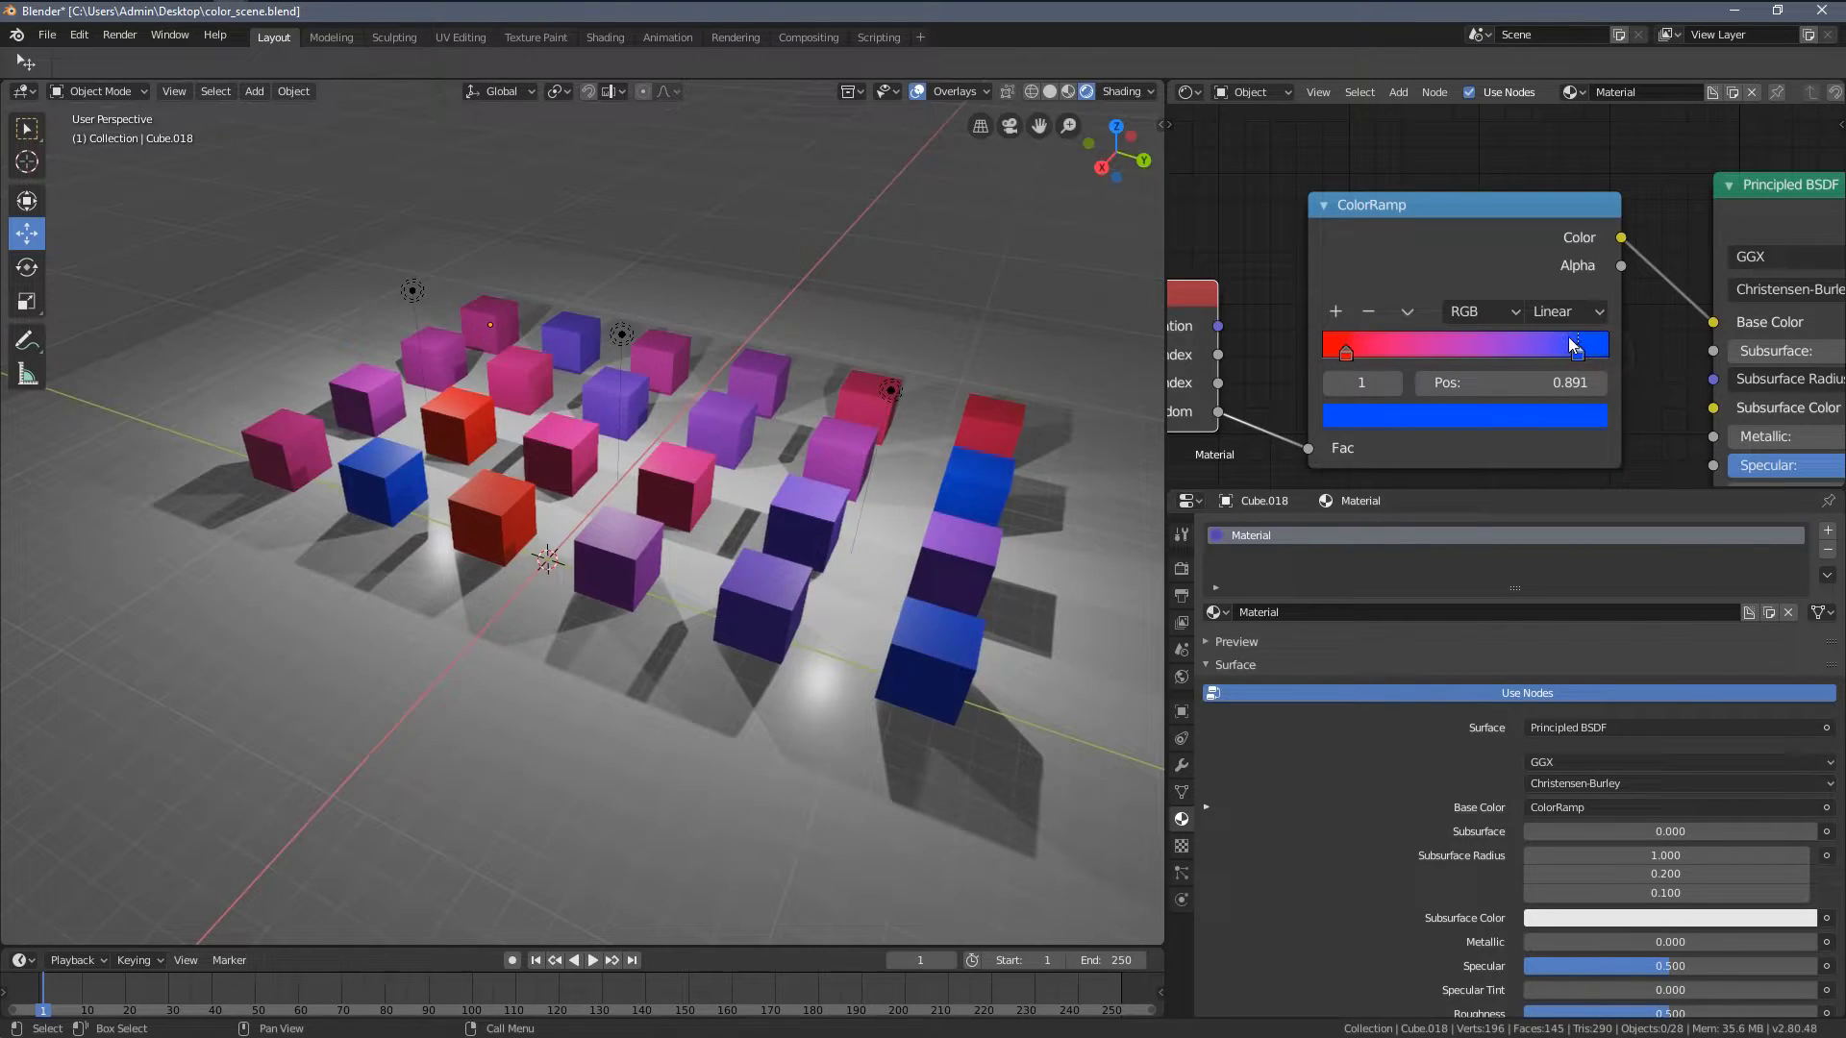
click(1562, 315)
click(1560, 320)
click(1564, 448)
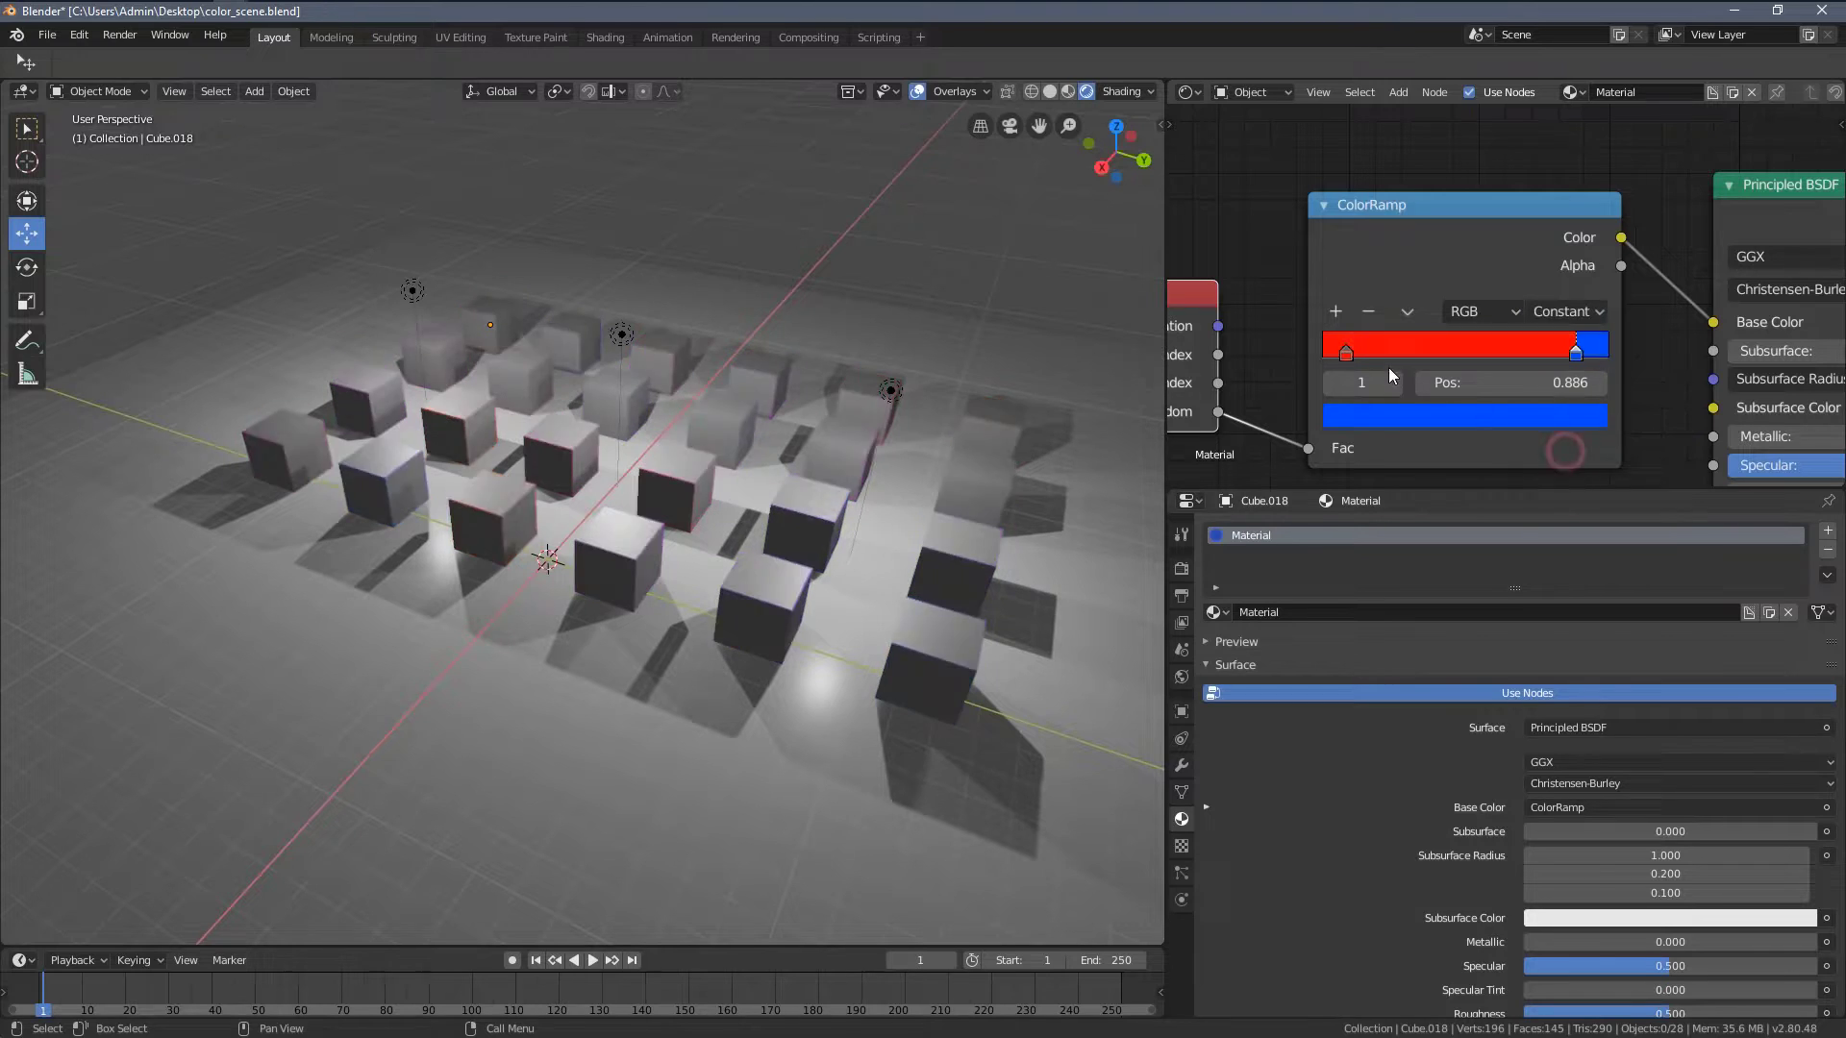
- Adjust the stops to red at 0.218 and blue at 0.536 so cubes split evenly
drag(1575, 356, 1481, 365)
middle_drag(767, 302, 813, 360)
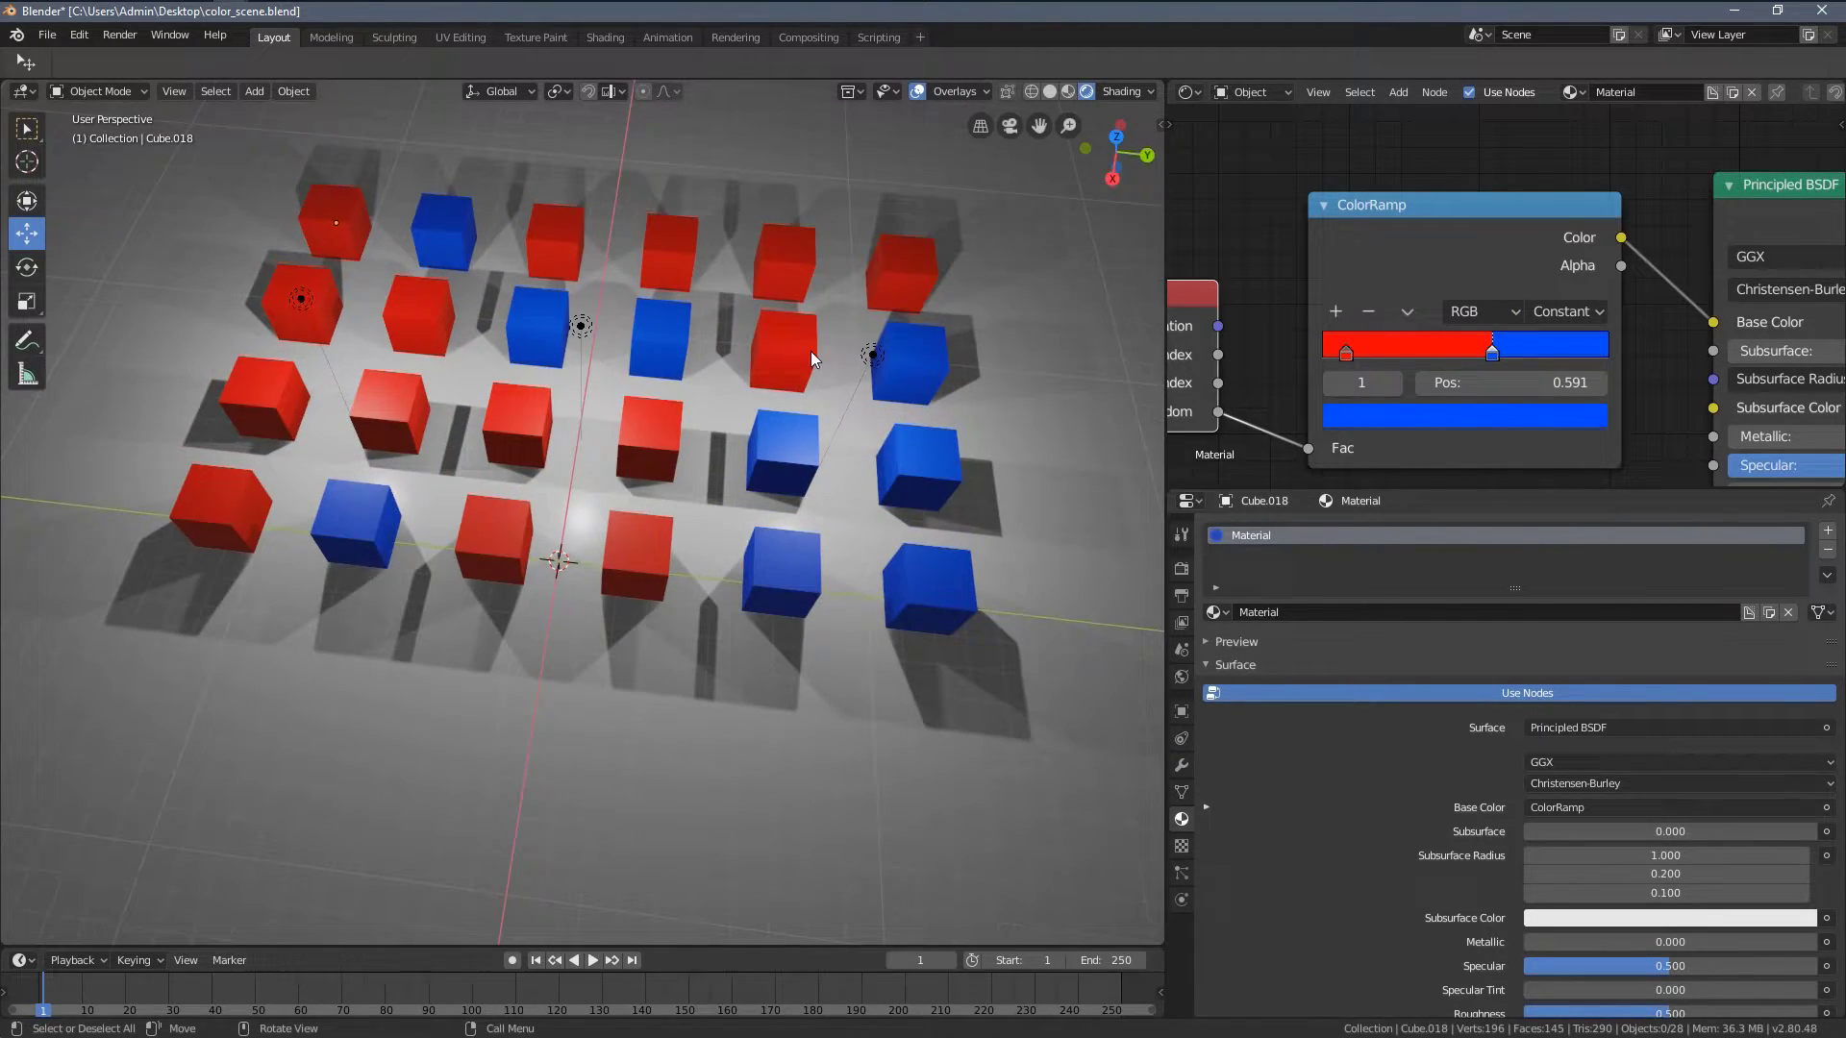
middle_drag(565, 524, 582, 577)
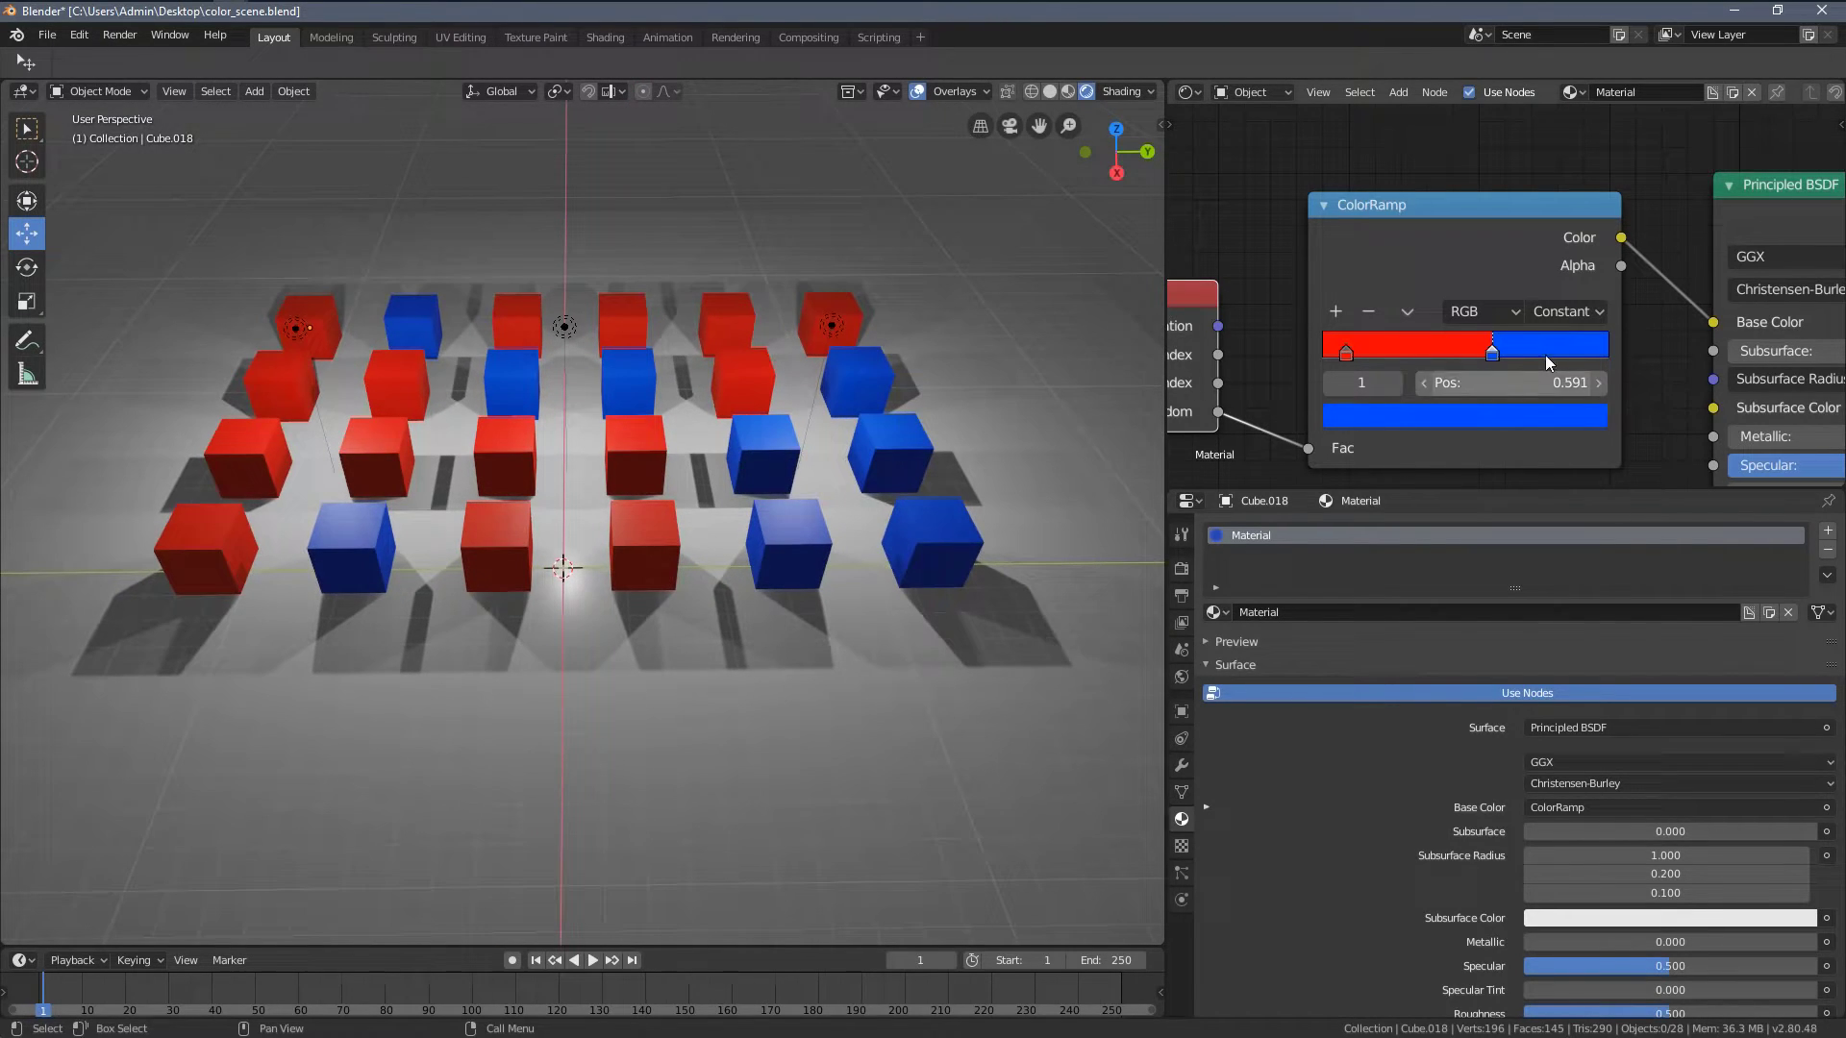
drag(1347, 352, 1385, 354)
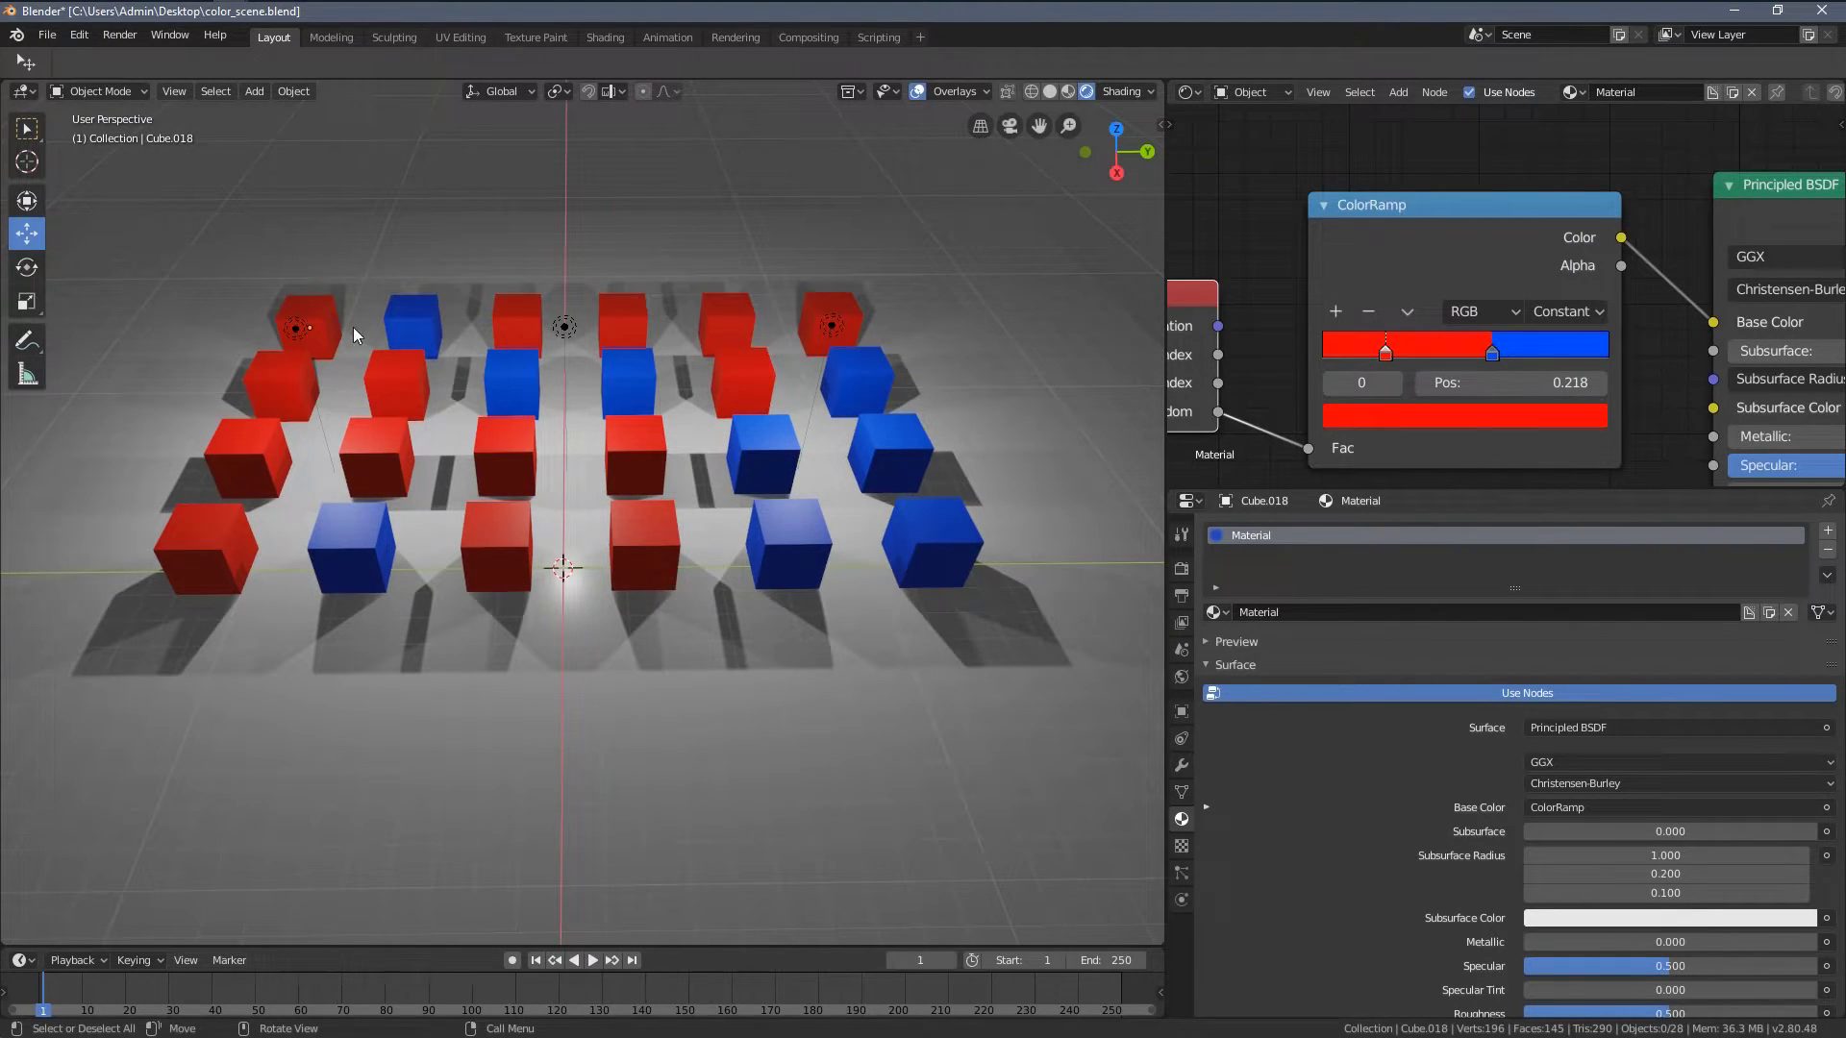
drag(1496, 366, 1459, 357)
middle_drag(944, 460, 534, 494)
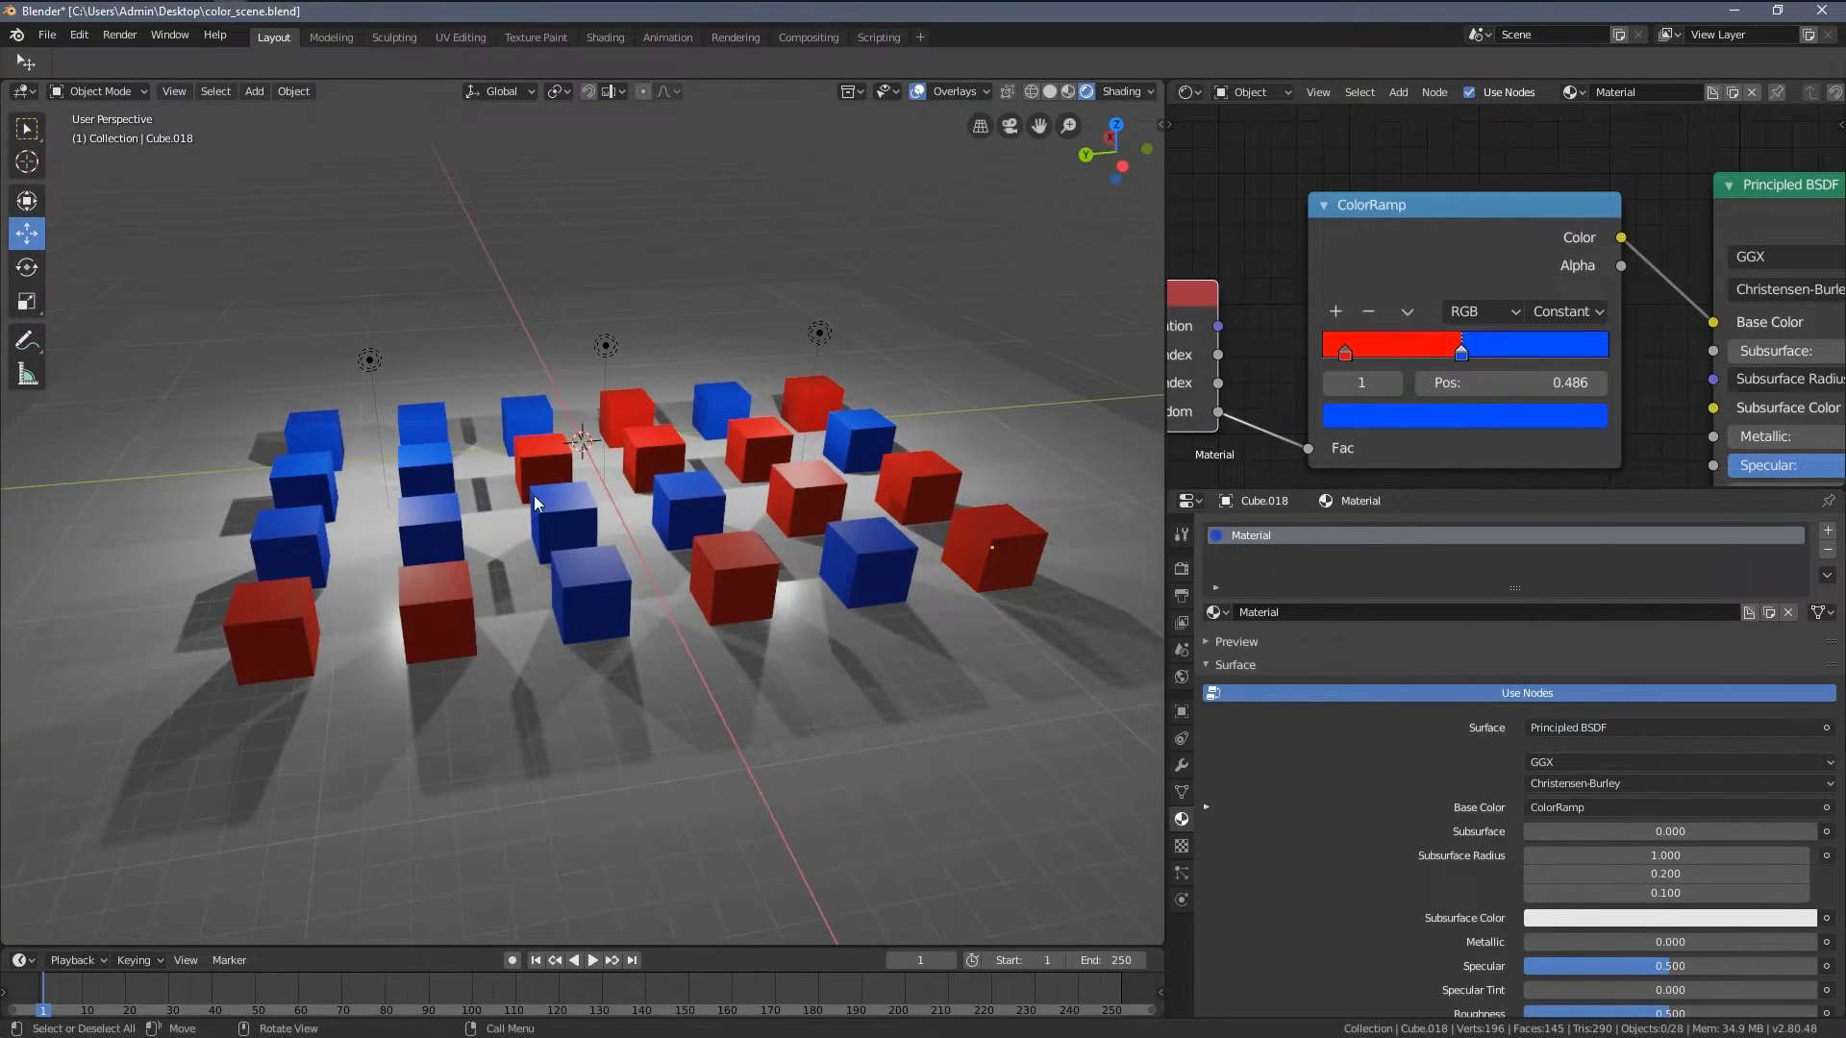
drag(1462, 353, 1476, 350)
middle_drag(1475, 308, 1478, 301)
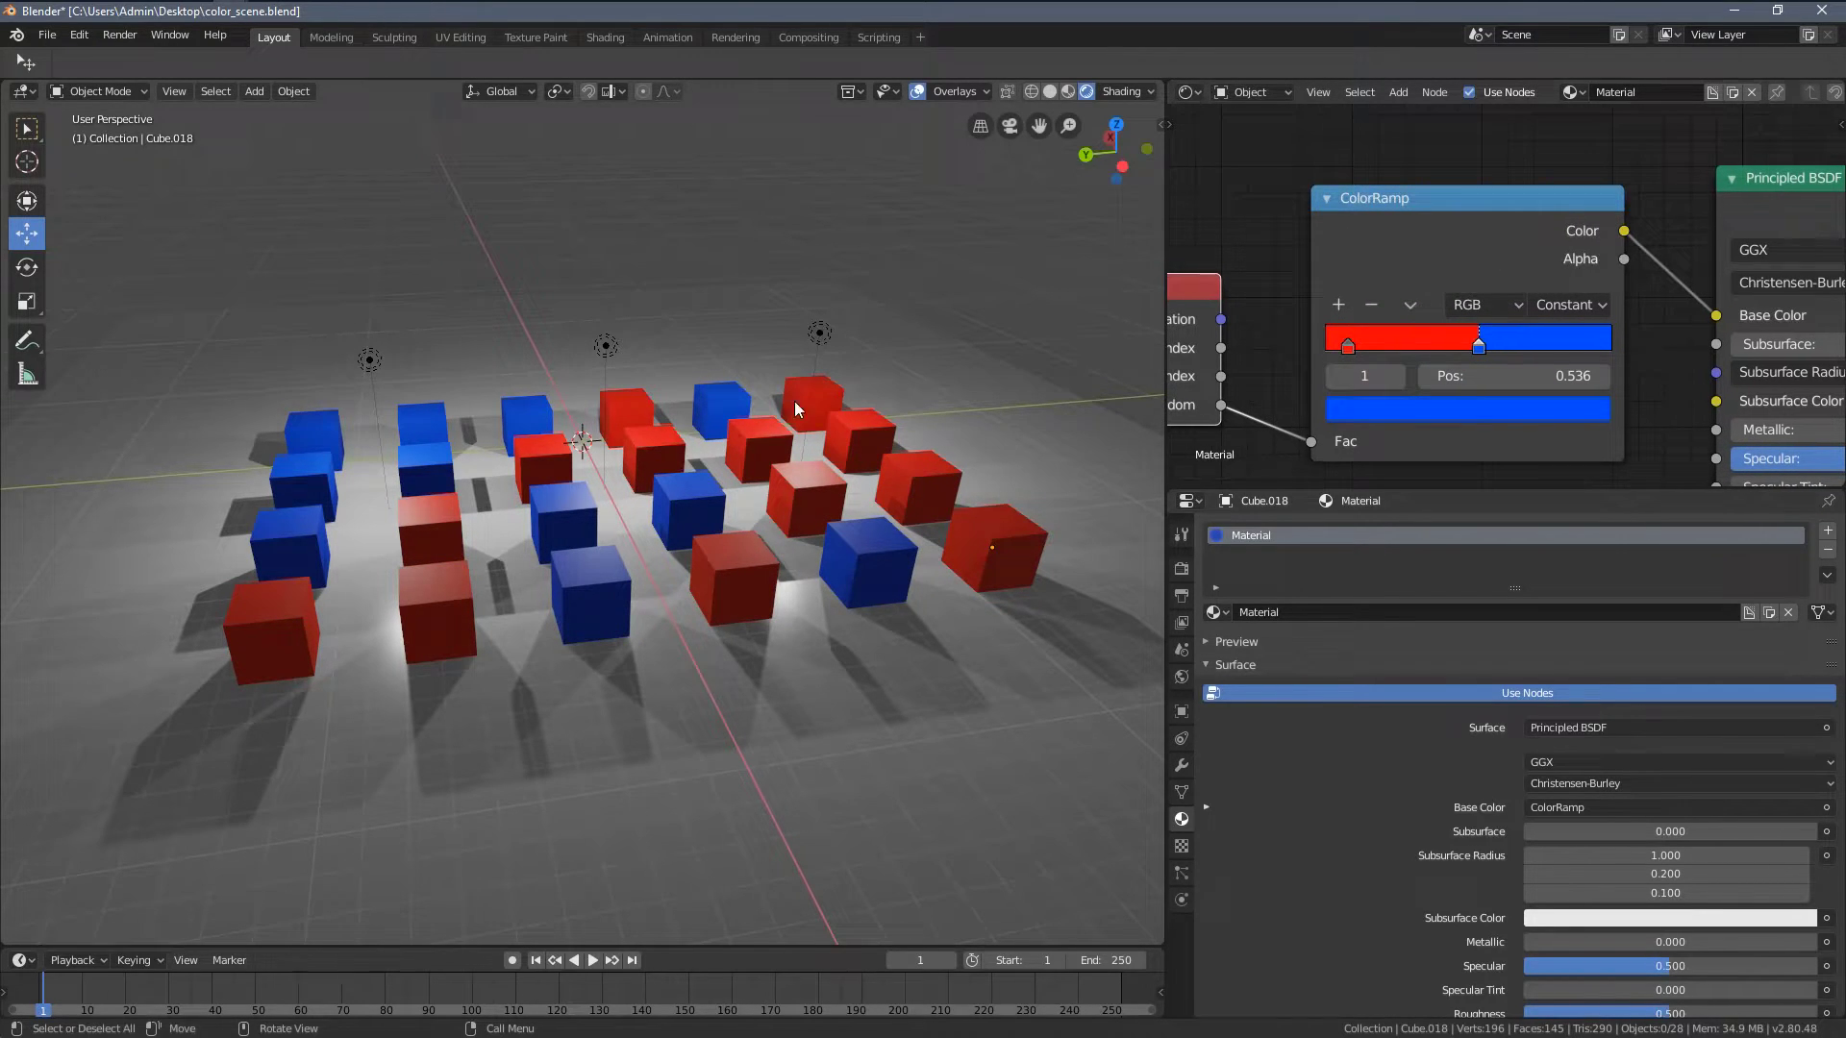
middle_drag(794, 401, 667, 477)
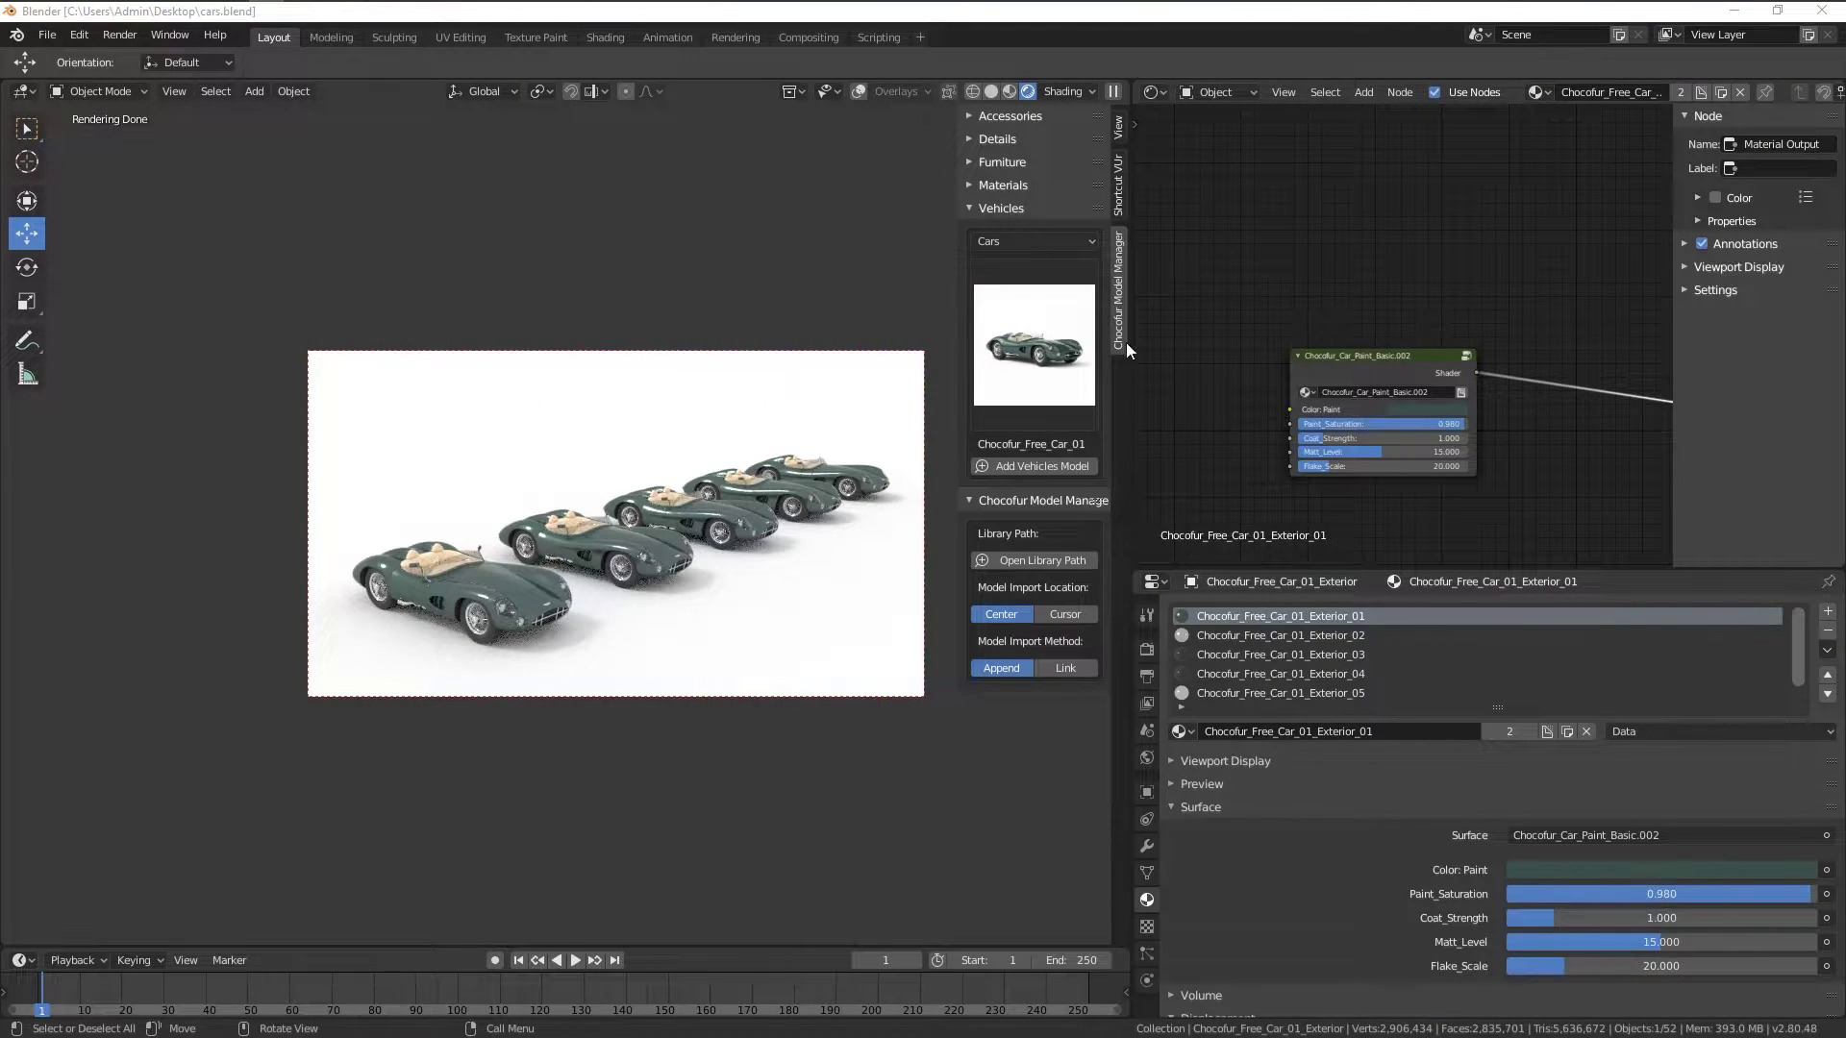
- In the car scene, hide the node sidebar, move the Car Paint node right, and call up the Add menu
middle_drag(1385, 356, 1428, 340)
key(n)
scroll(1429, 340, up, 1)
mouse_move(687, 574)
middle_down()
mouse_move(557, 581)
mouse_move(615, 609)
mouse_move(585, 569)
mouse_move(684, 608)
mouse_move(584, 551)
mouse_move(626, 567)
middle_up()
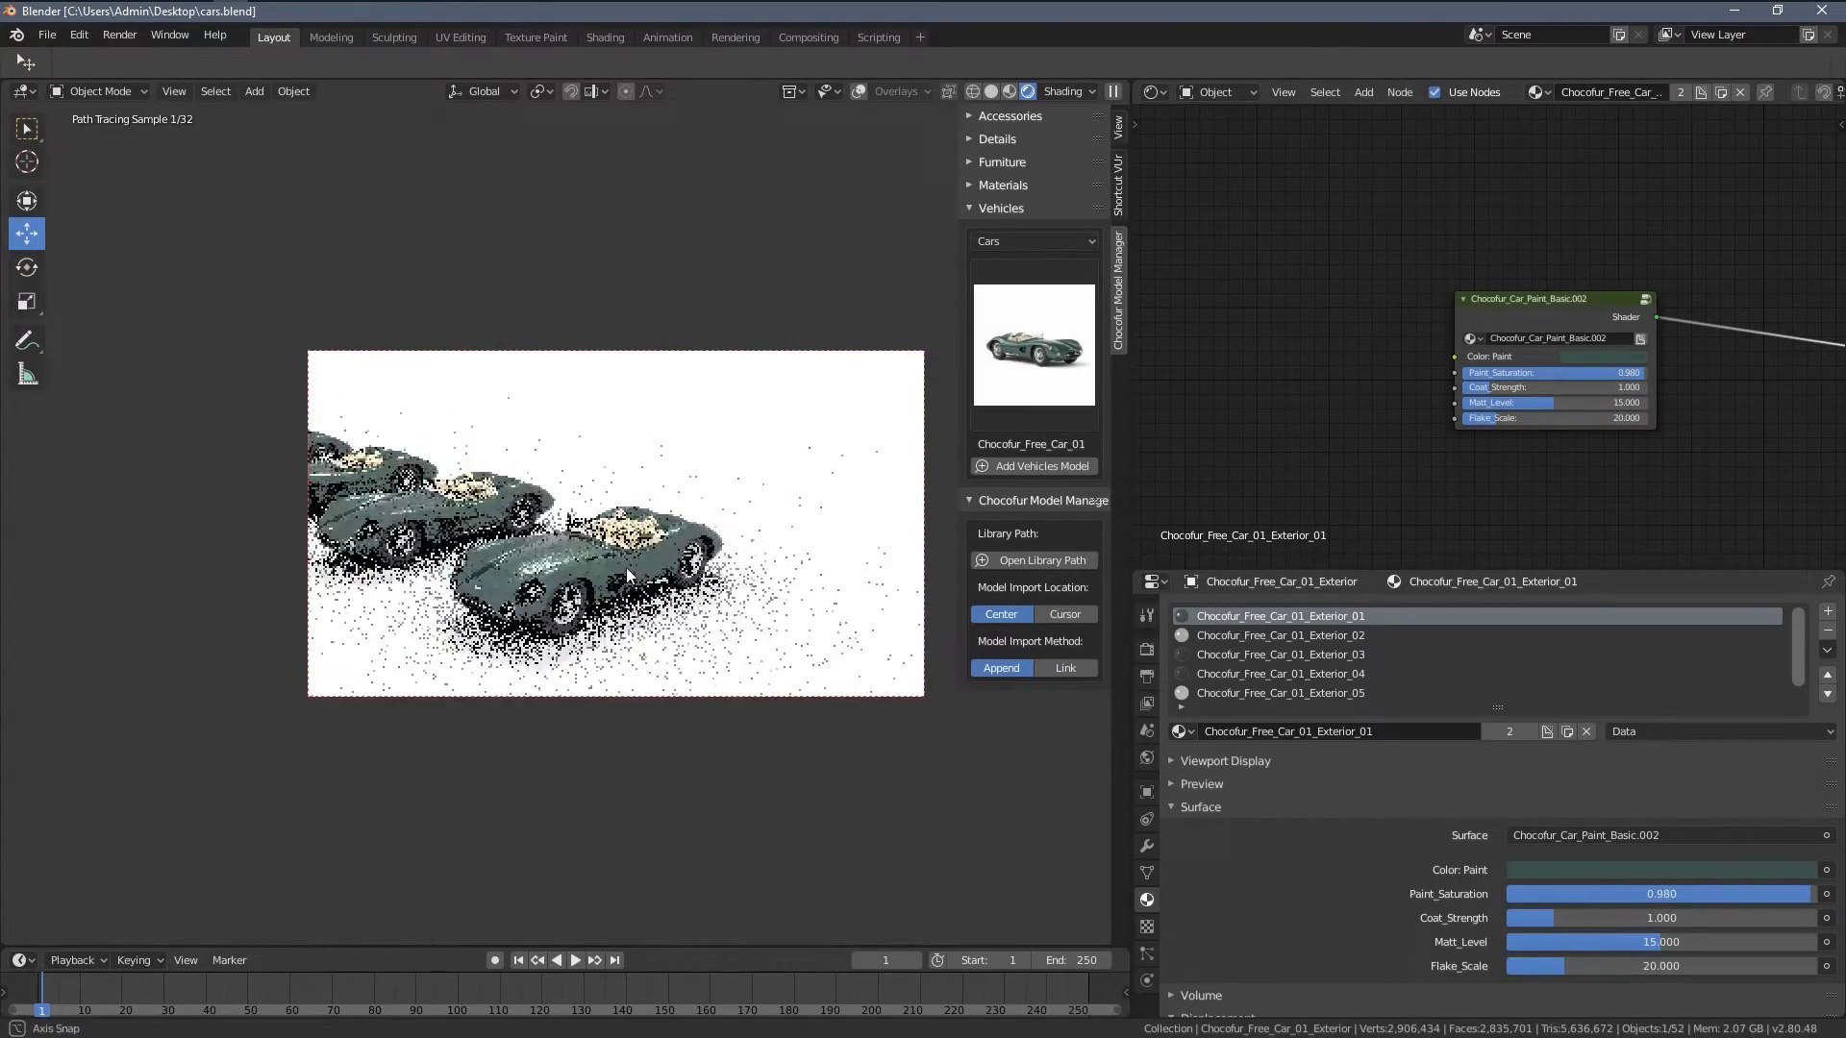
middle_drag(1536, 365, 1383, 372)
drag(1360, 314, 1455, 325)
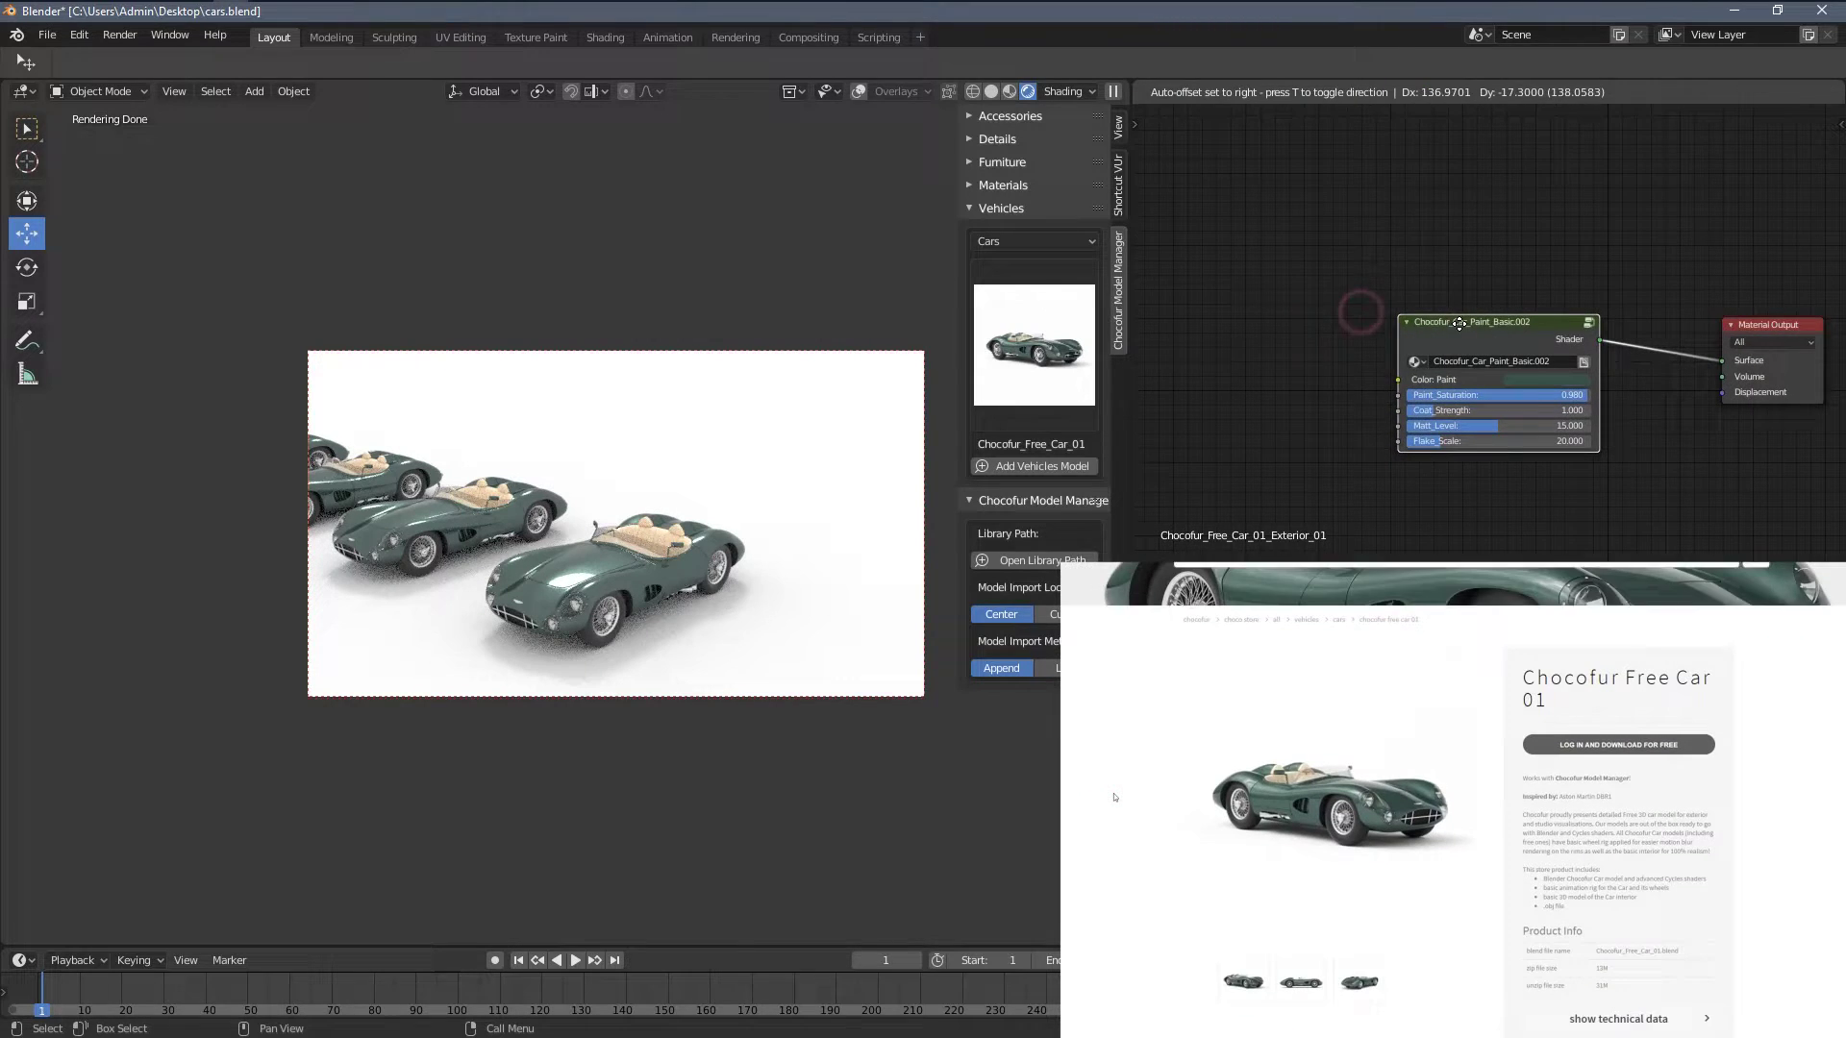
mouse_move(1240, 356)
middle_down()
mouse_move(1355, 355)
mouse_move(1305, 329)
middle_up()
scroll(1345, 351, up, 2)
key(shift+a)
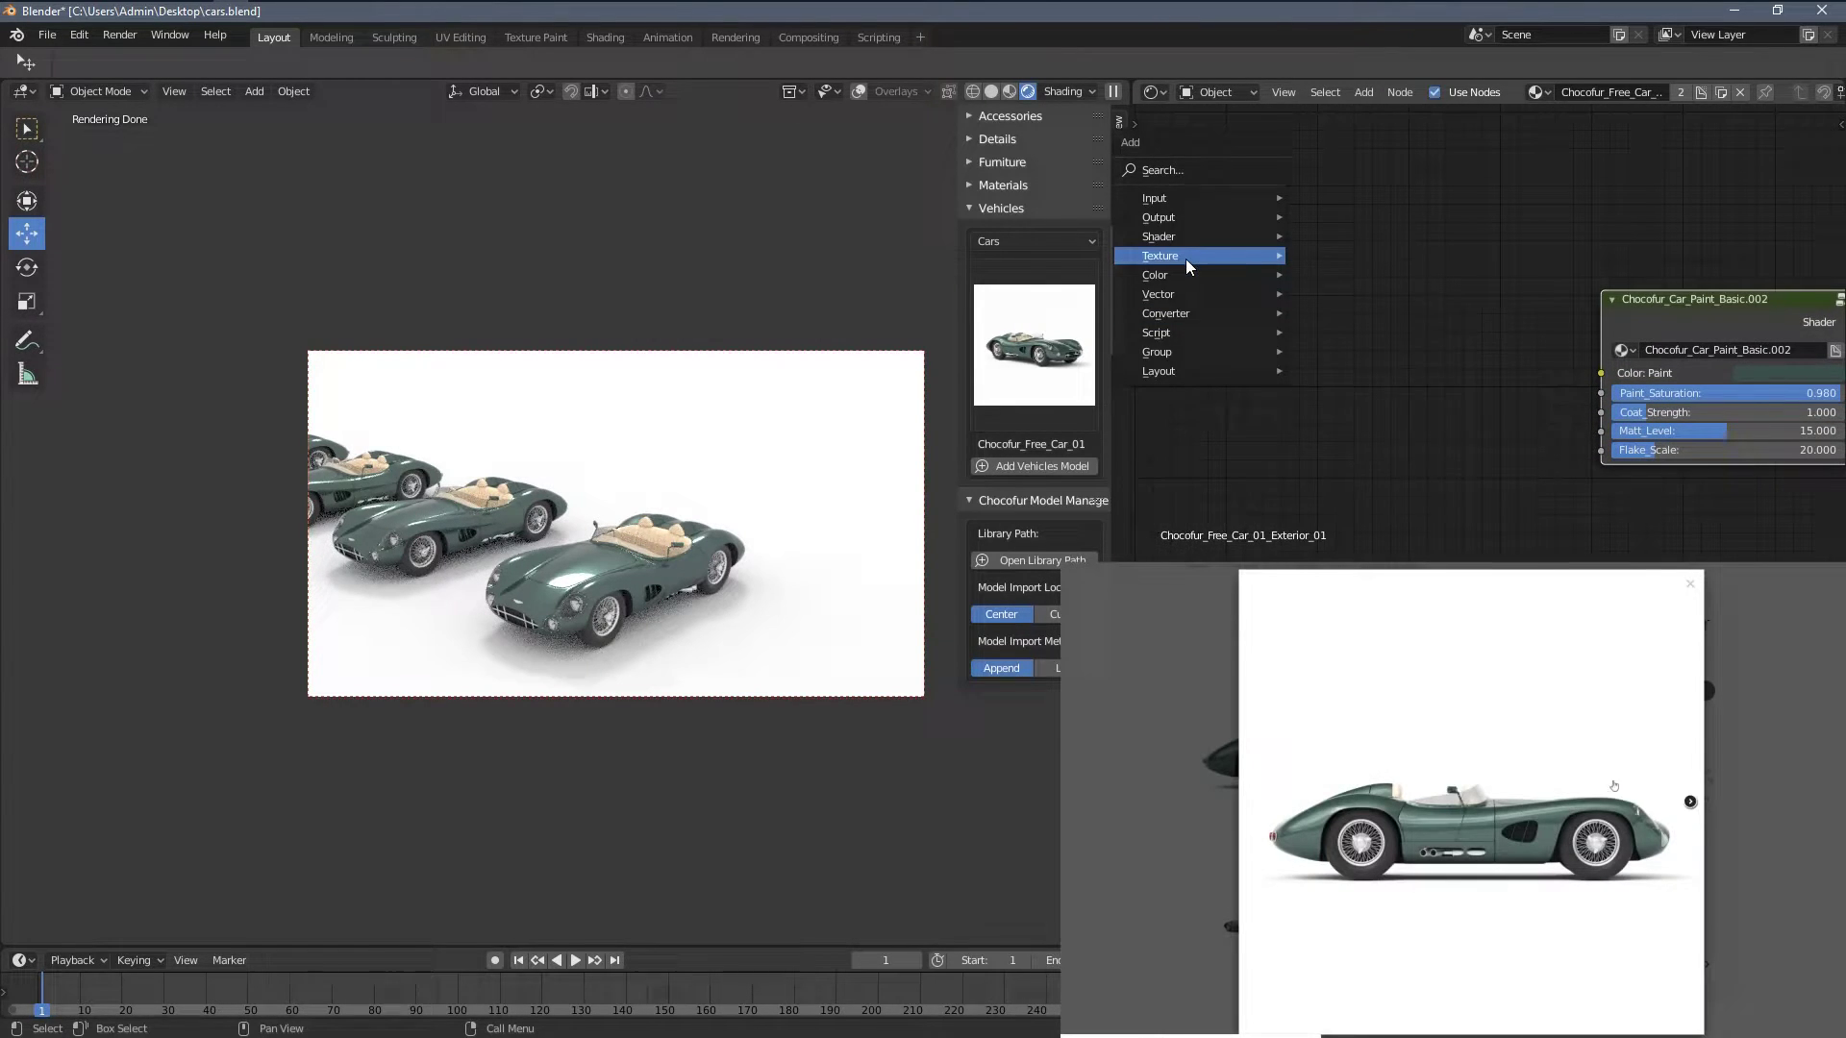
- Add a ColorRamp feeding the car paint colour and move its black stop to 0.123
mouse_move(1161, 315)
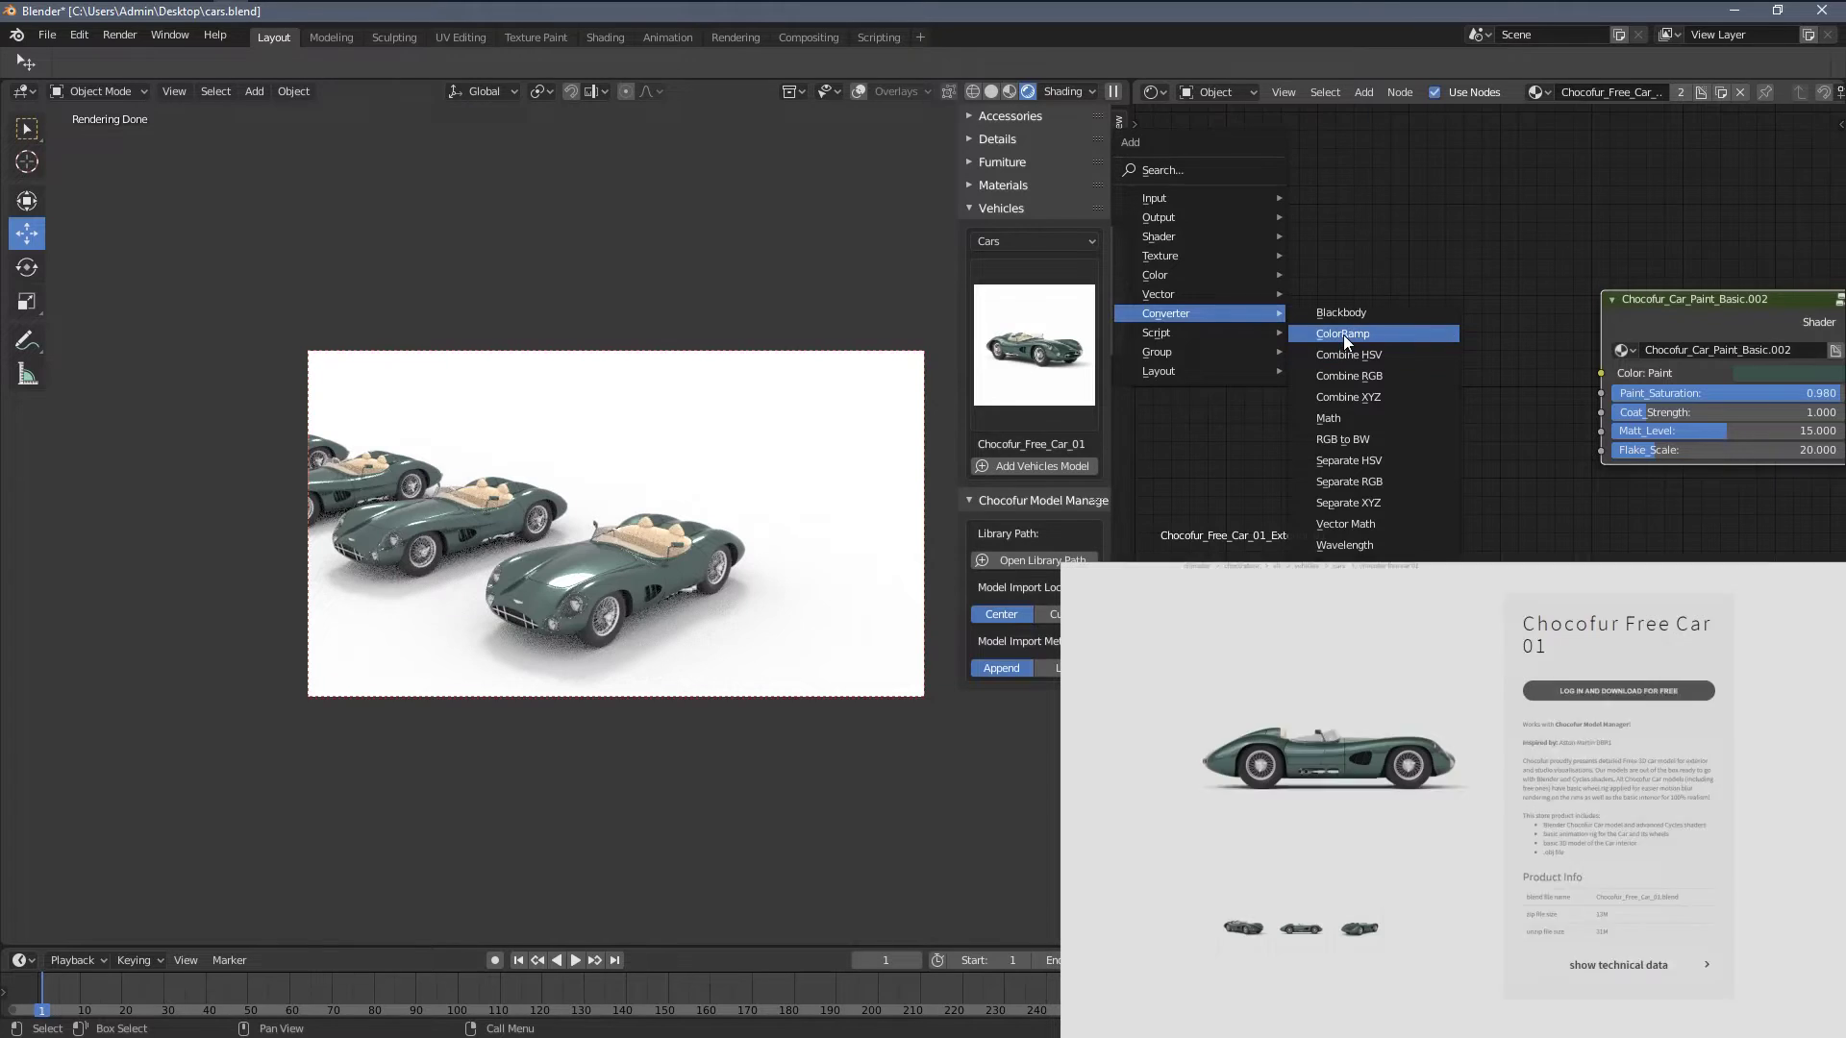
click(1342, 334)
click(1234, 284)
scroll(1236, 280, up, 2)
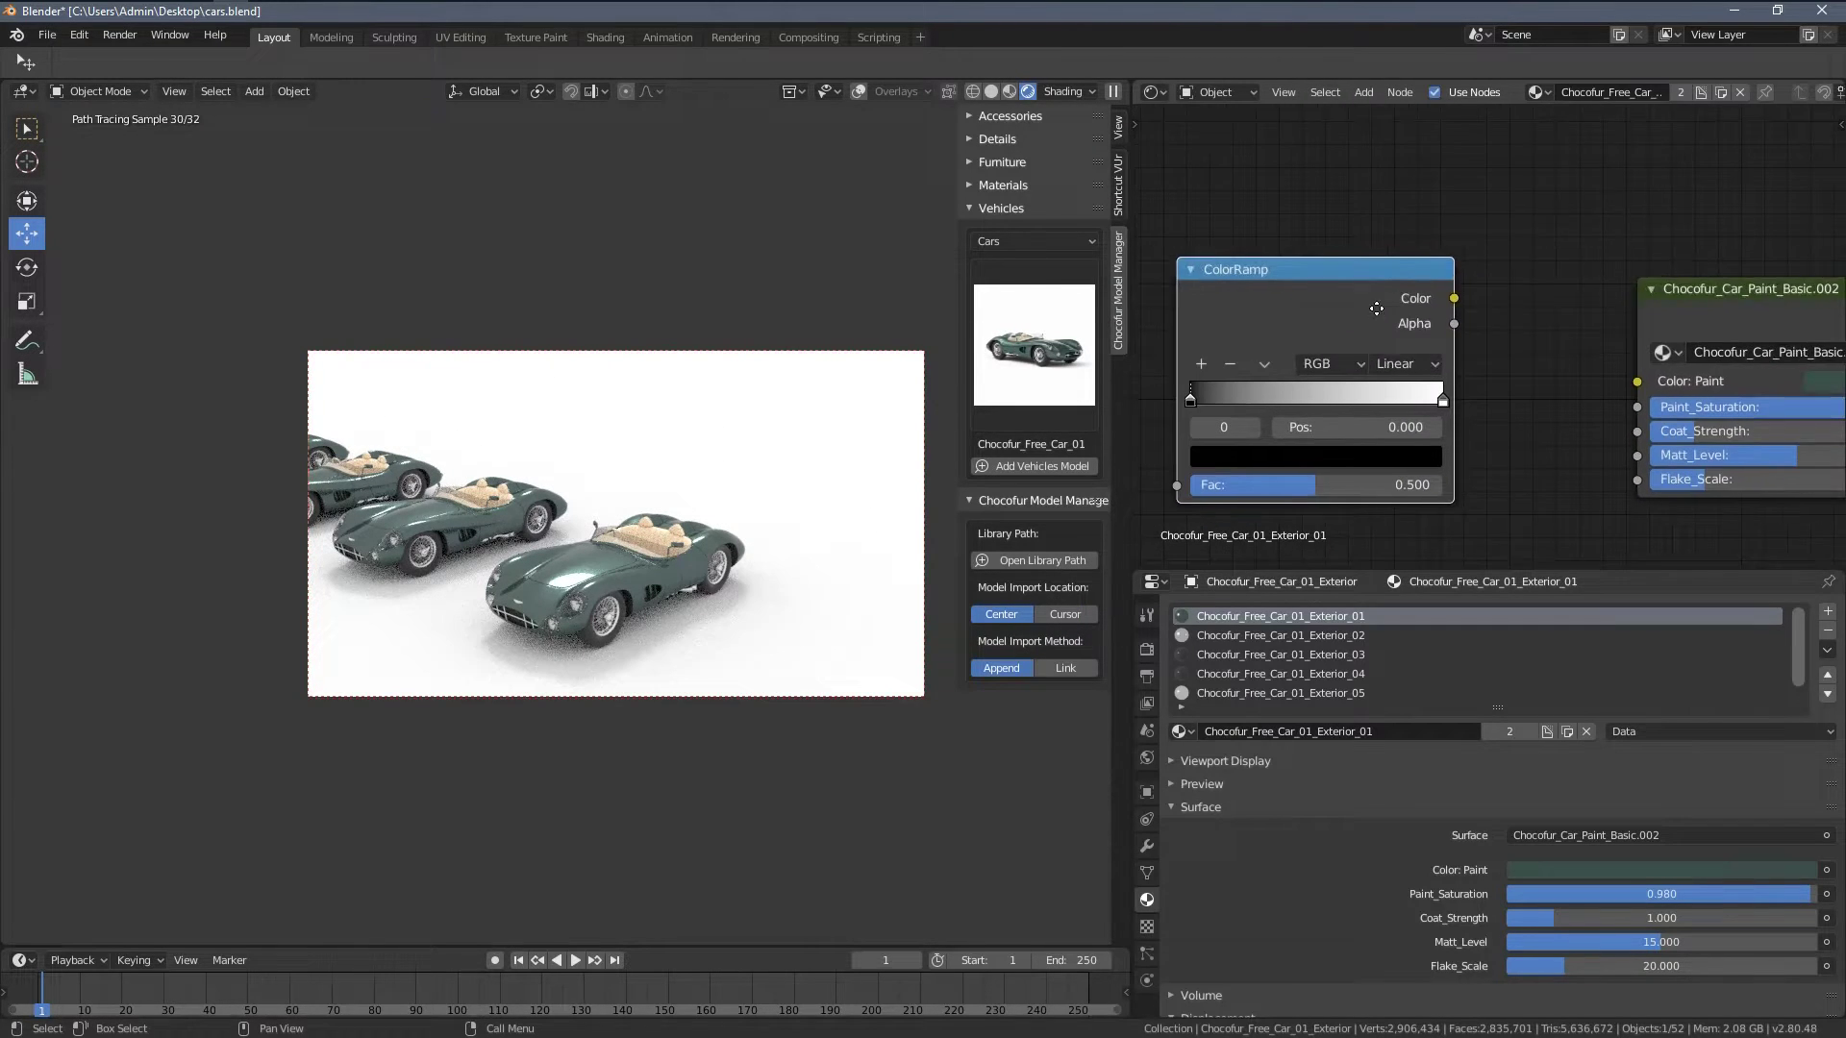
drag(1671, 392, 1672, 390)
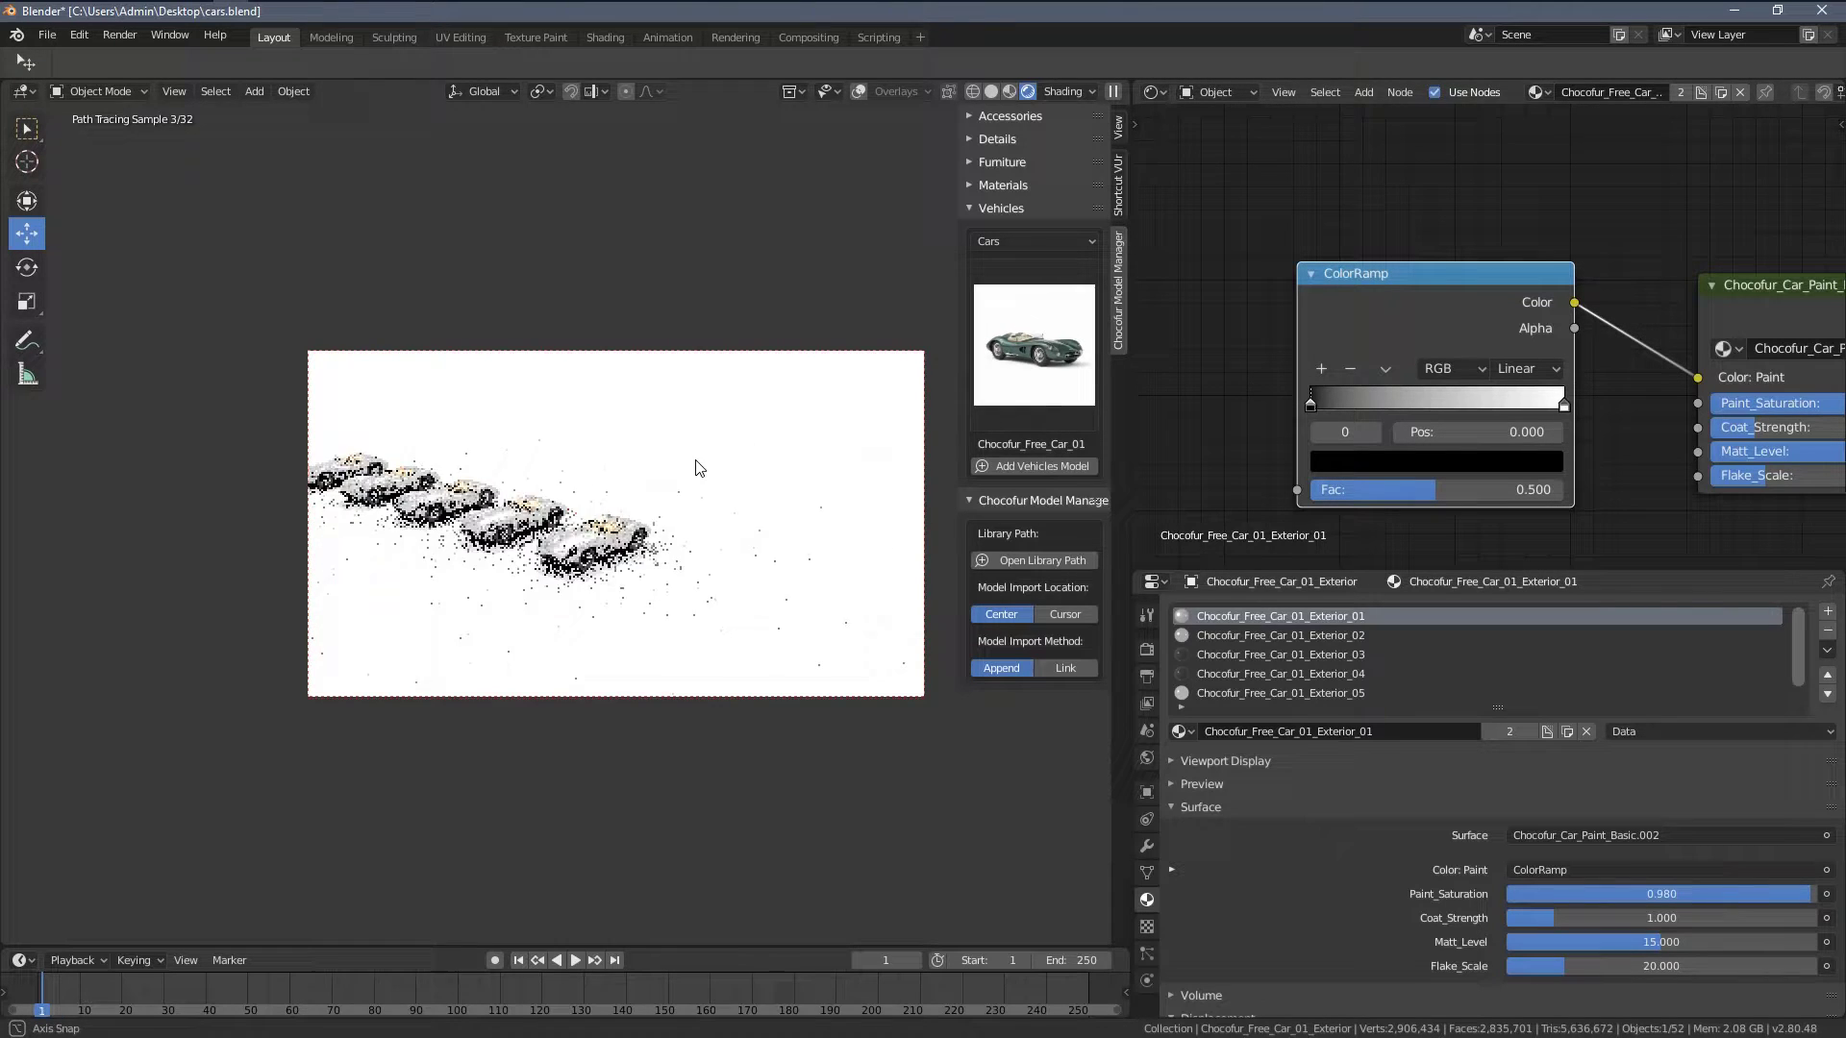
scroll(1343, 411, up, 1)
drag(1338, 410, 1500, 405)
- Colour the ramp's left stop red-orange and its right stop yellow
click(1364, 472)
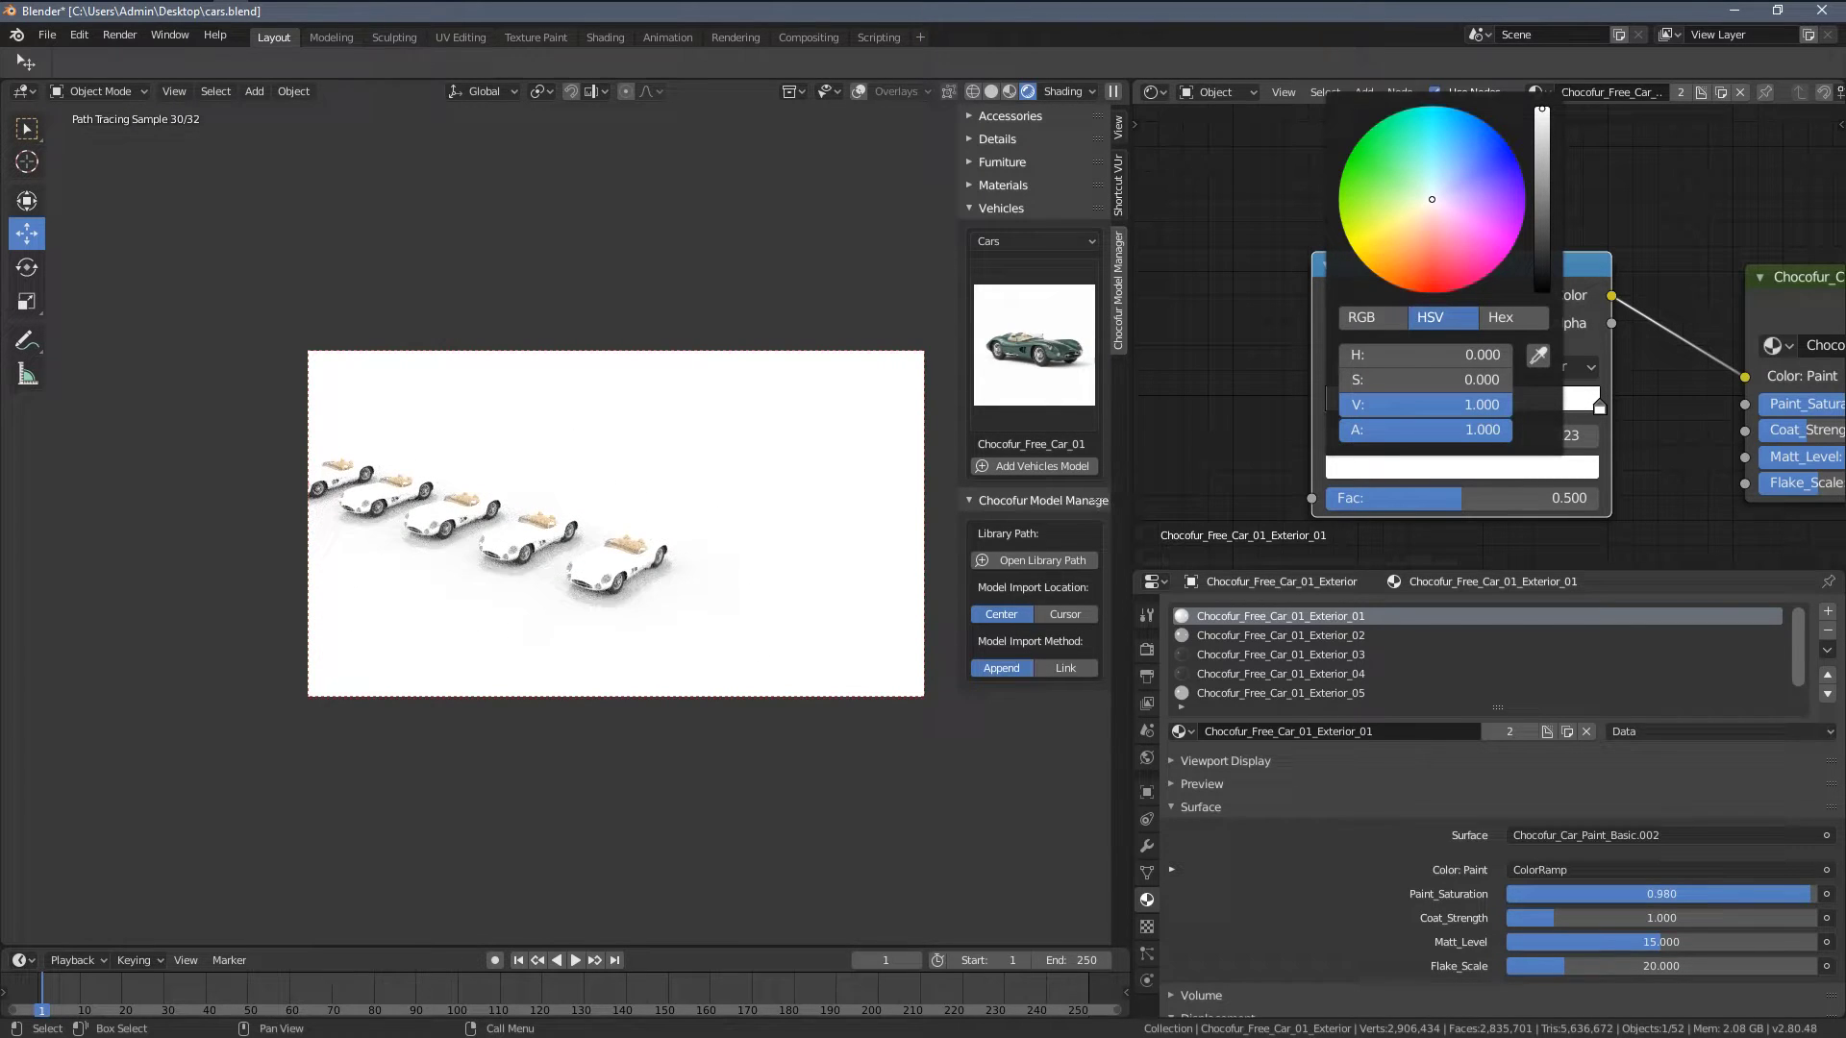
drag(1431, 200, 1425, 293)
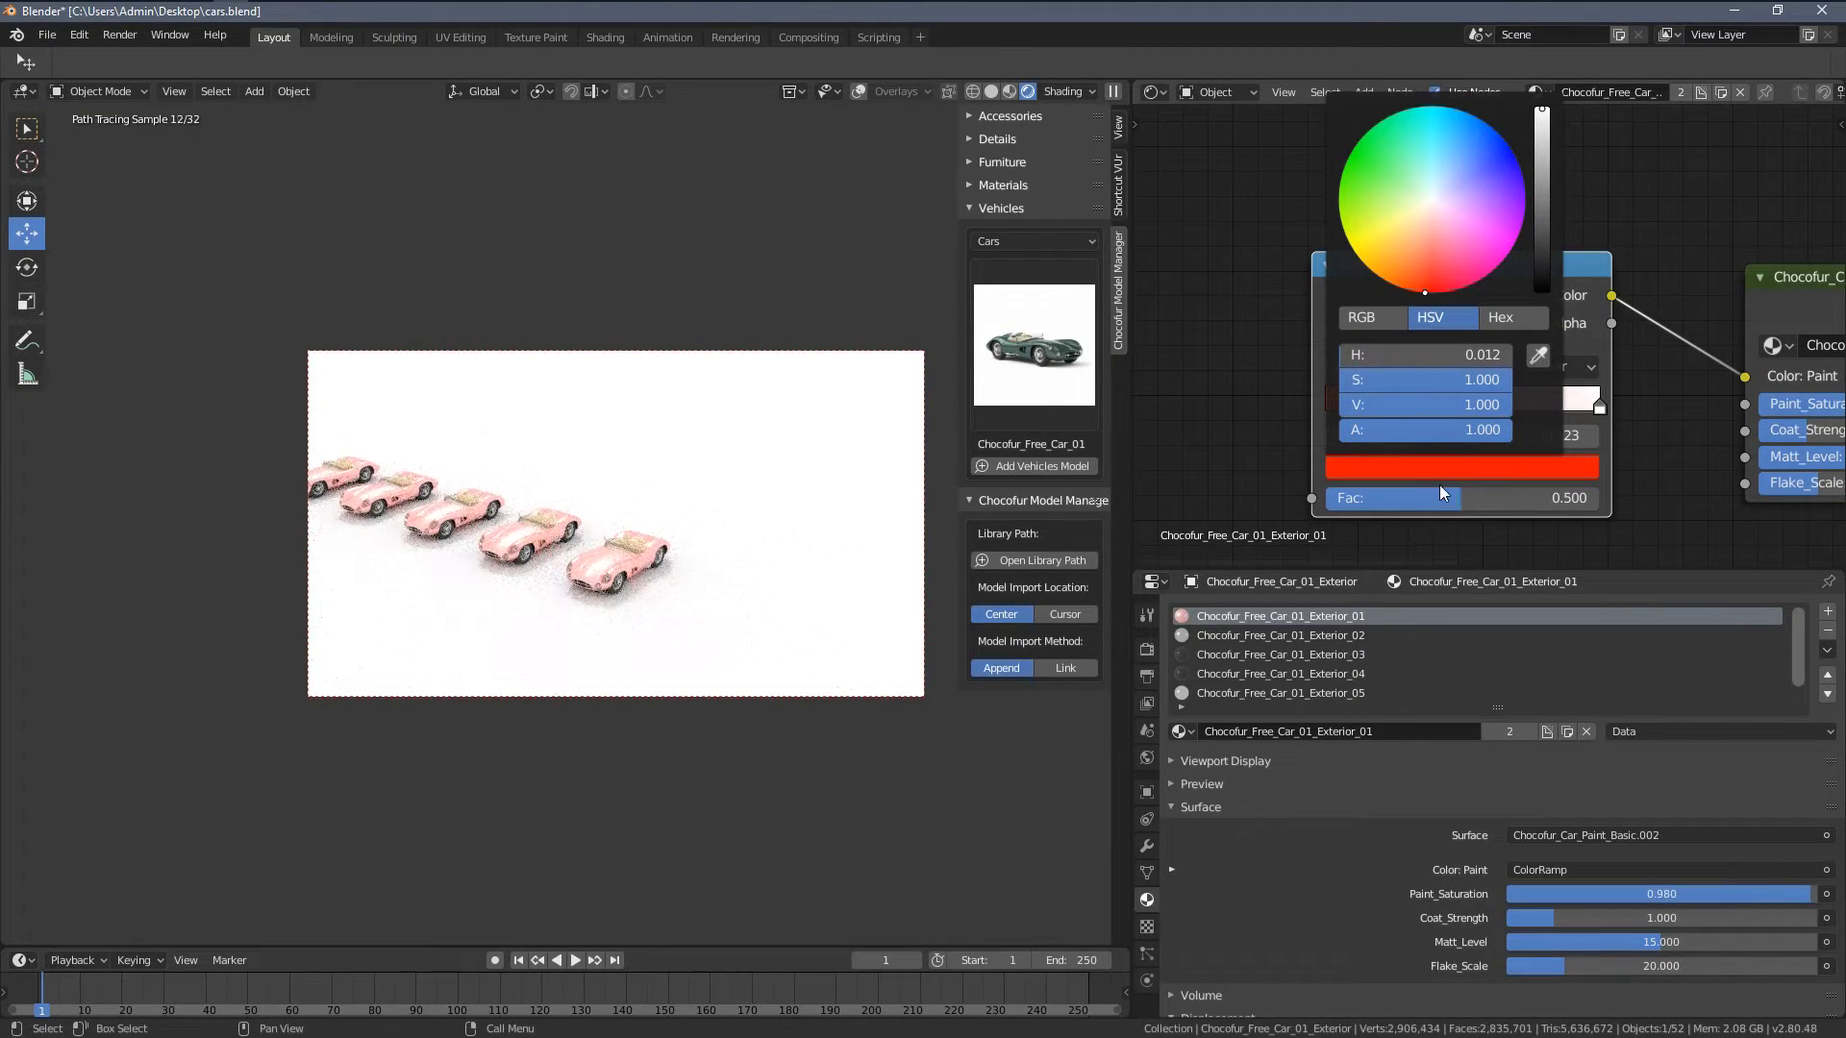
click(1599, 408)
click(1530, 475)
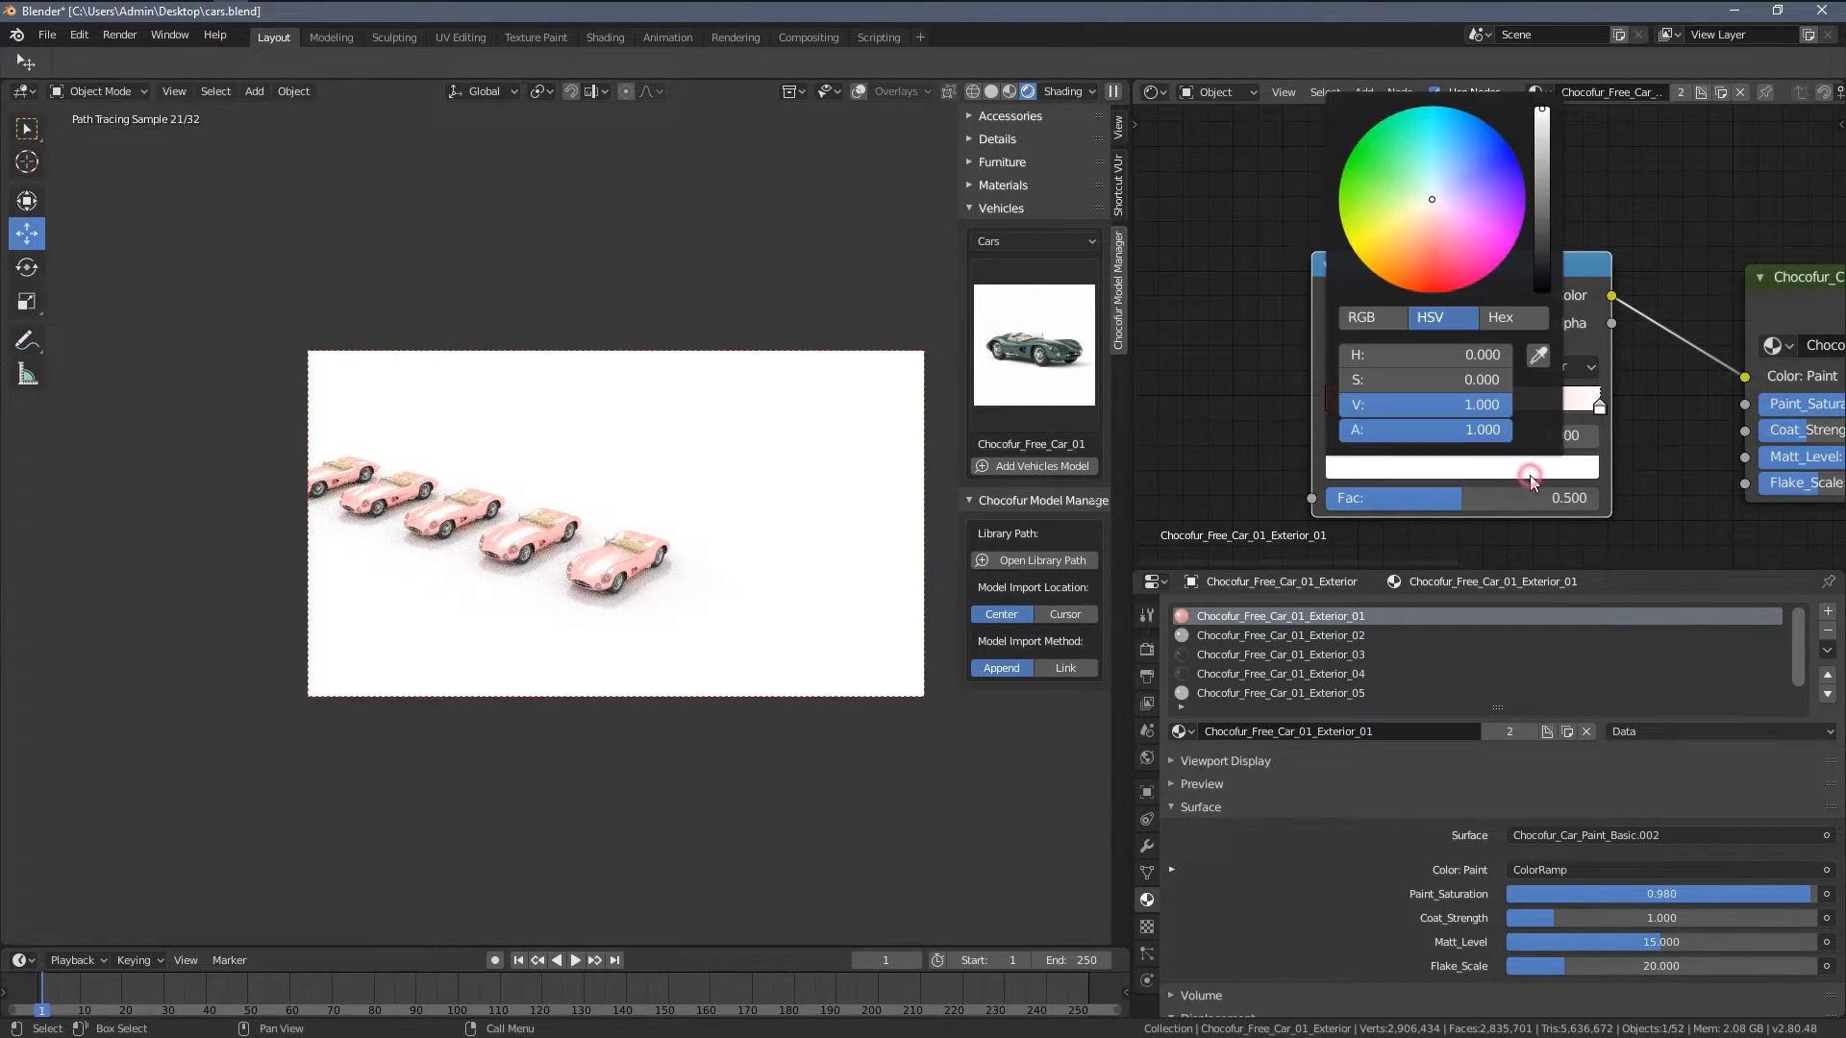
drag(1401, 235, 1345, 234)
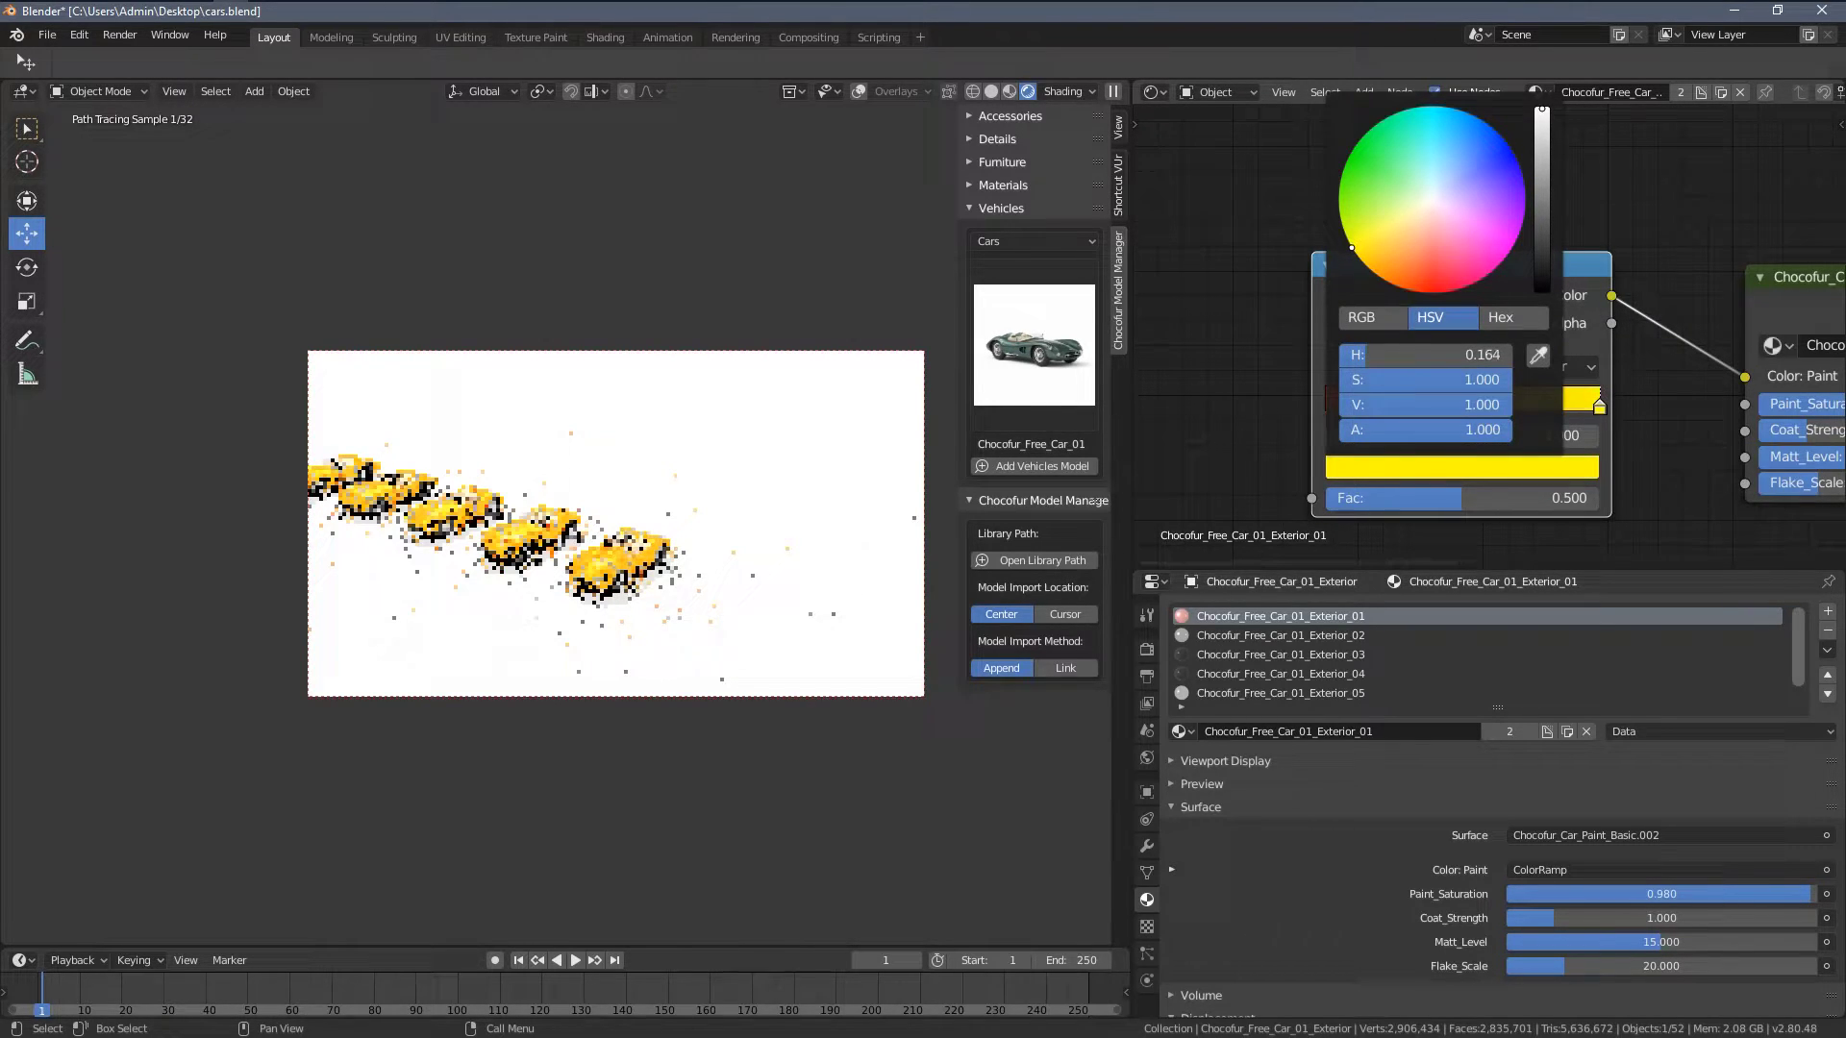
middle_drag(1207, 387, 1436, 395)
- Add an Object Info node, link Random to ColorRamp Fac, and move the red stop to about 0.536
key(shift+a)
mouse_move(1182, 218)
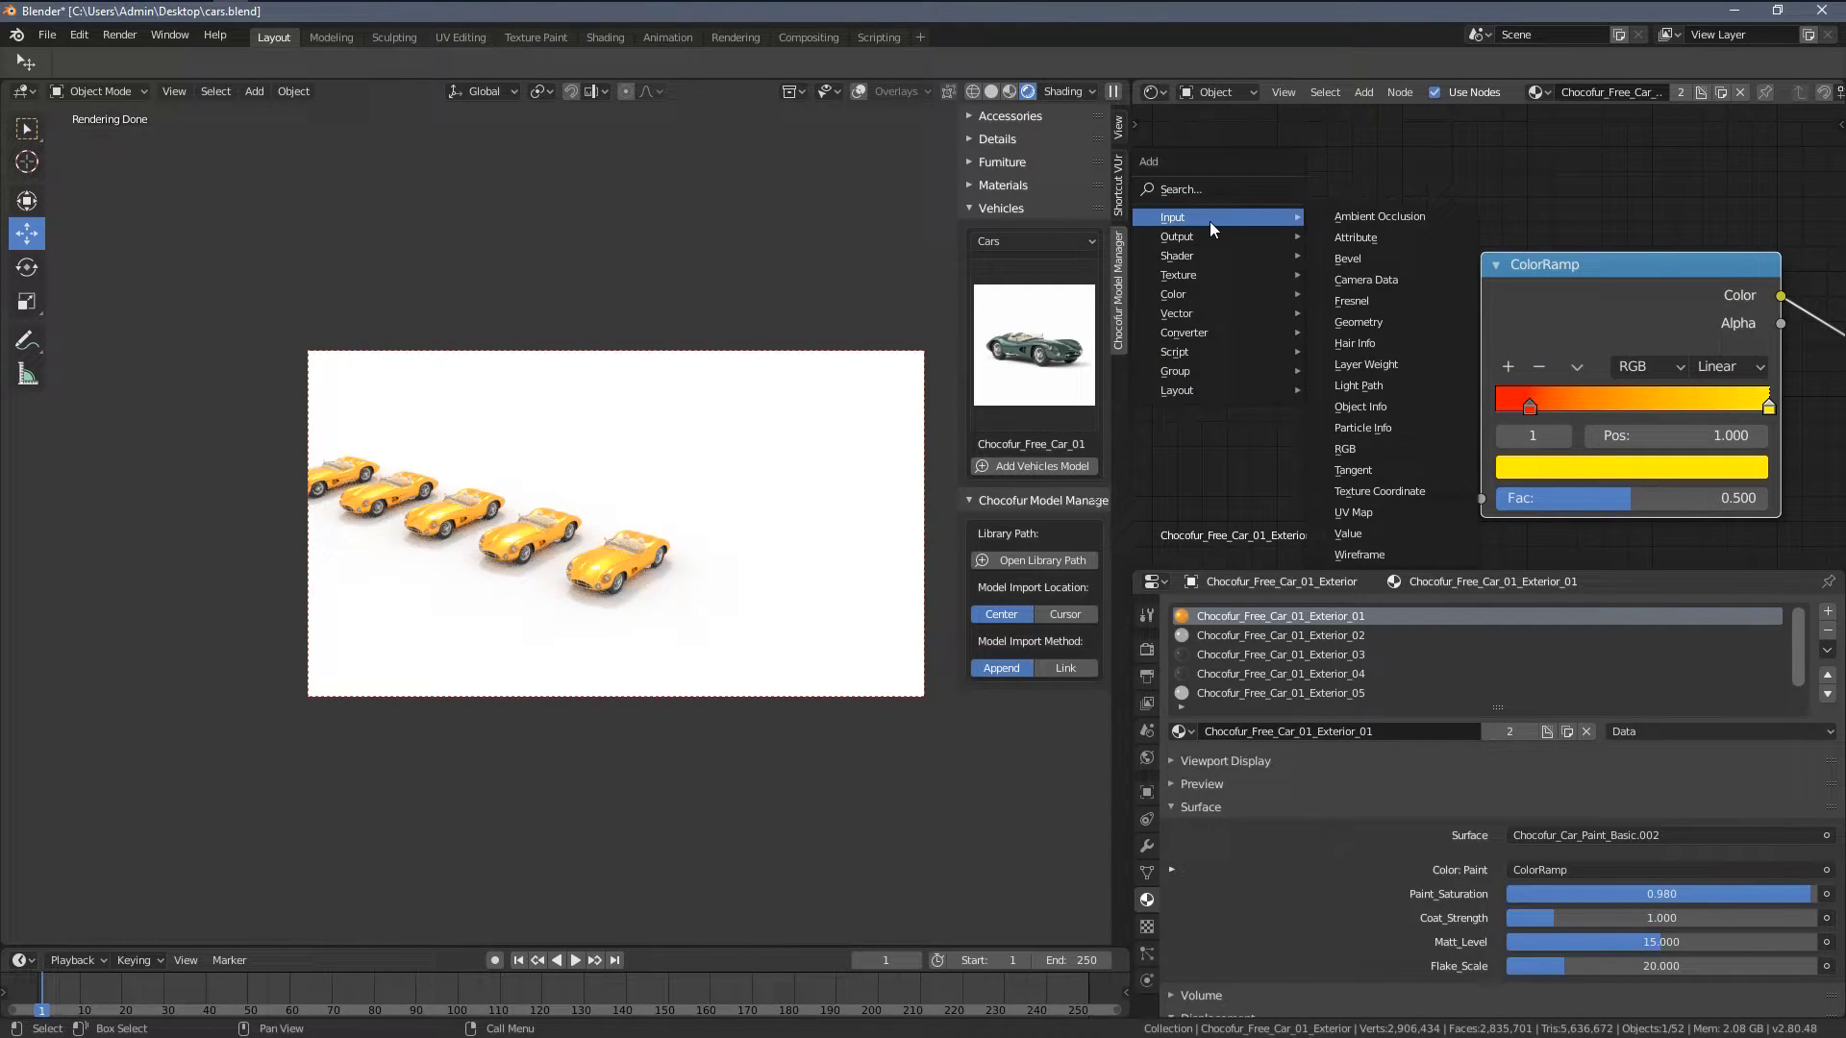
click(1388, 404)
click(1365, 421)
drag(1375, 426, 1485, 498)
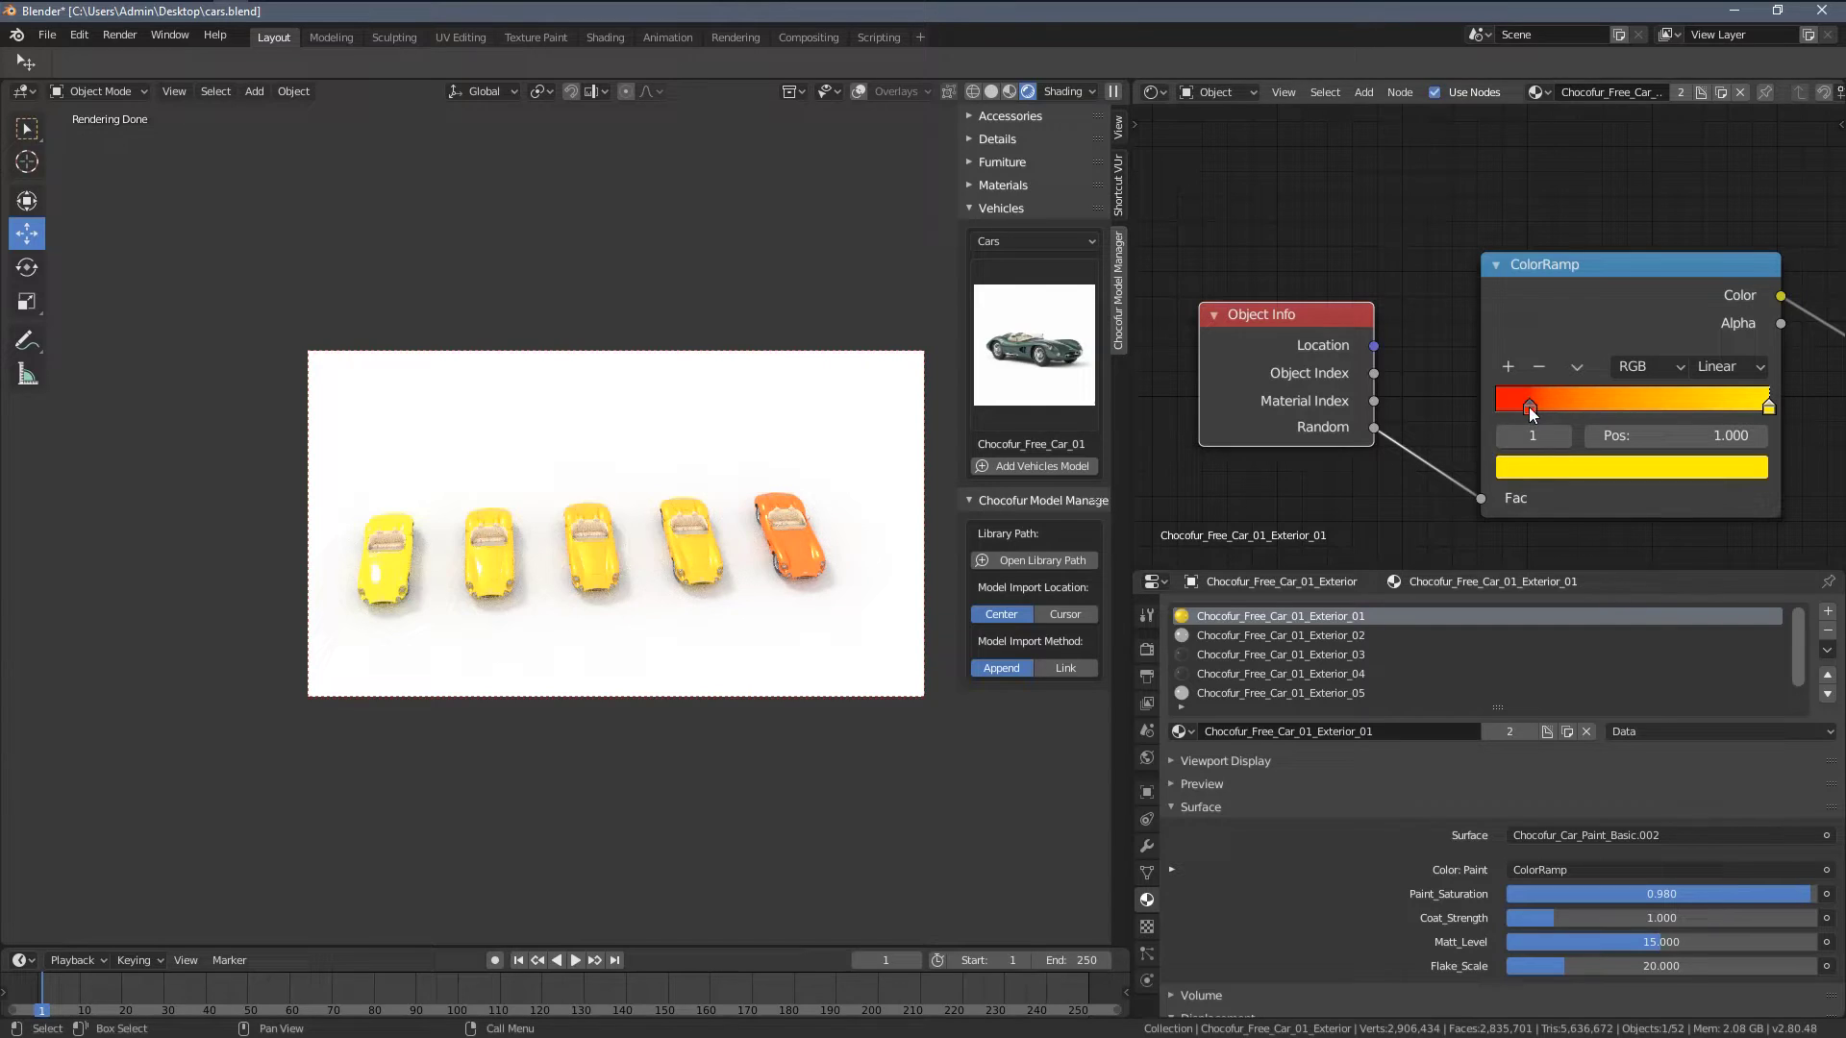
drag(1532, 404, 1652, 404)
- Orbit around the row of cars to a low side view of their individual shades
scroll(835, 490, down, 1)
middle_drag(834, 490, 830, 489)
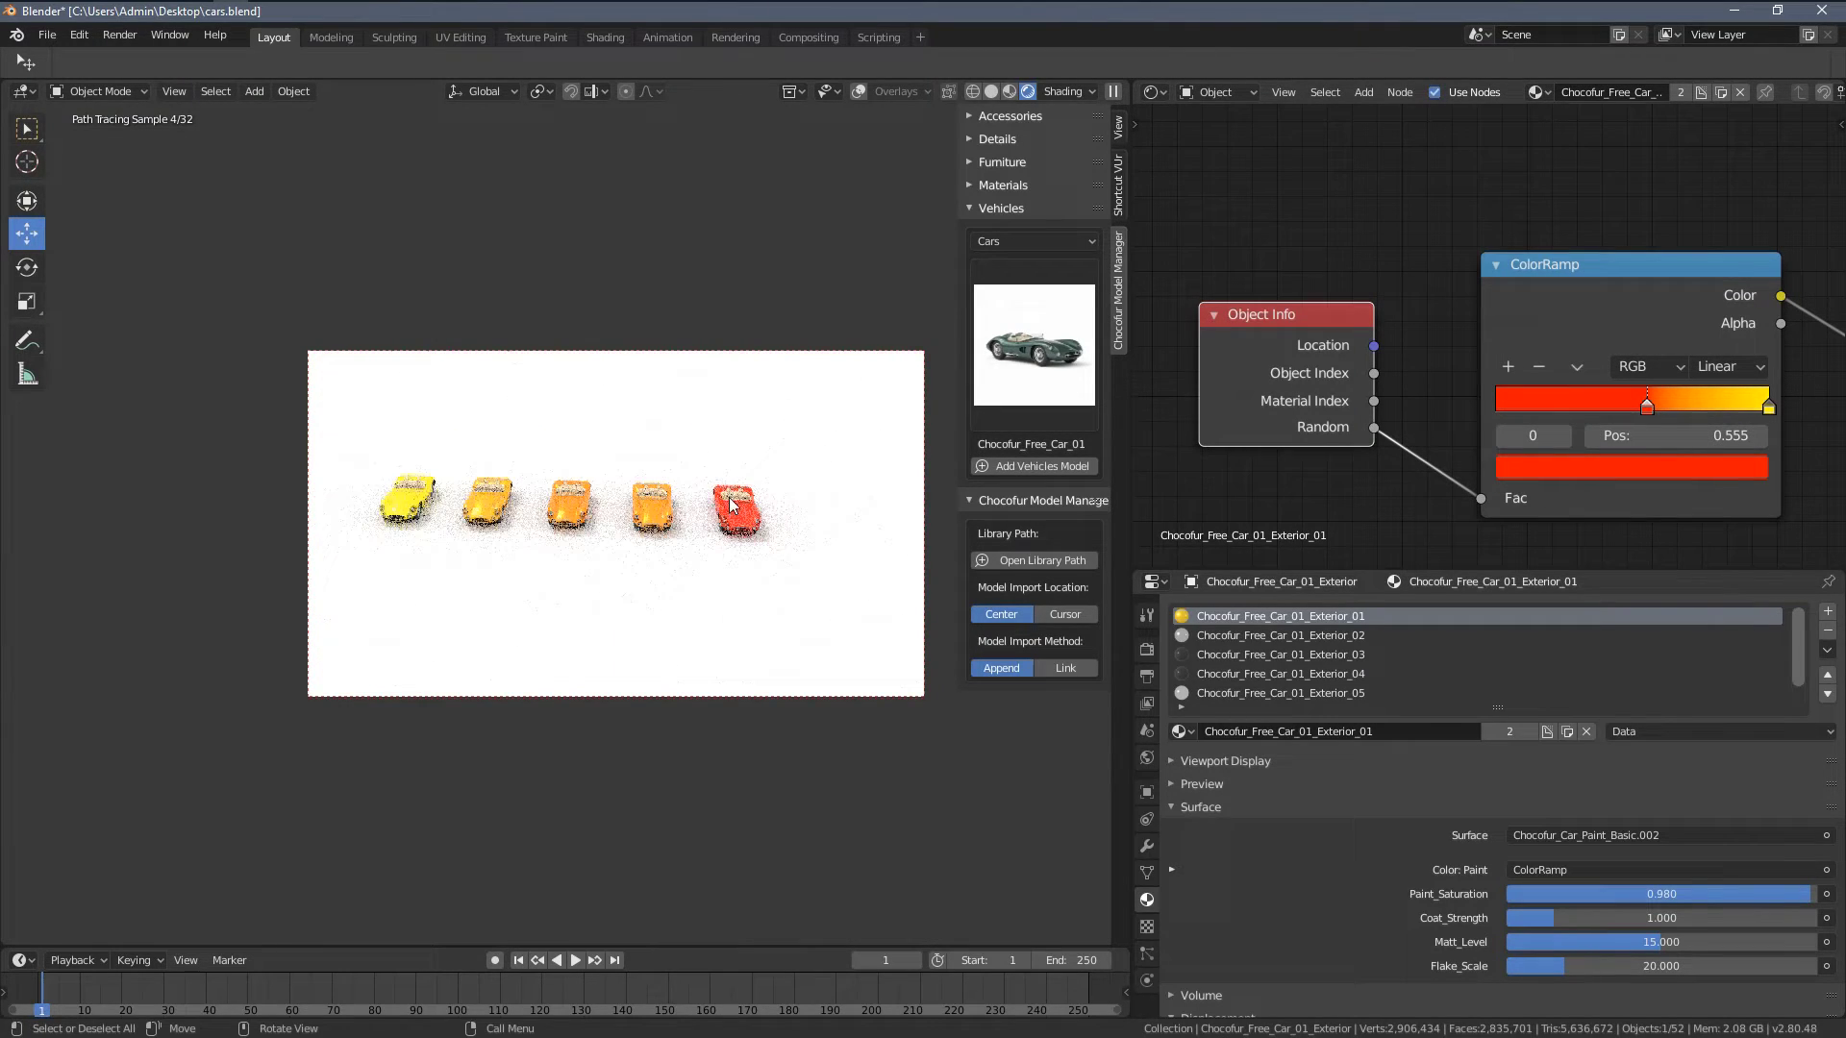
scroll(722, 522, up, 1)
middle_drag(723, 521, 639, 538)
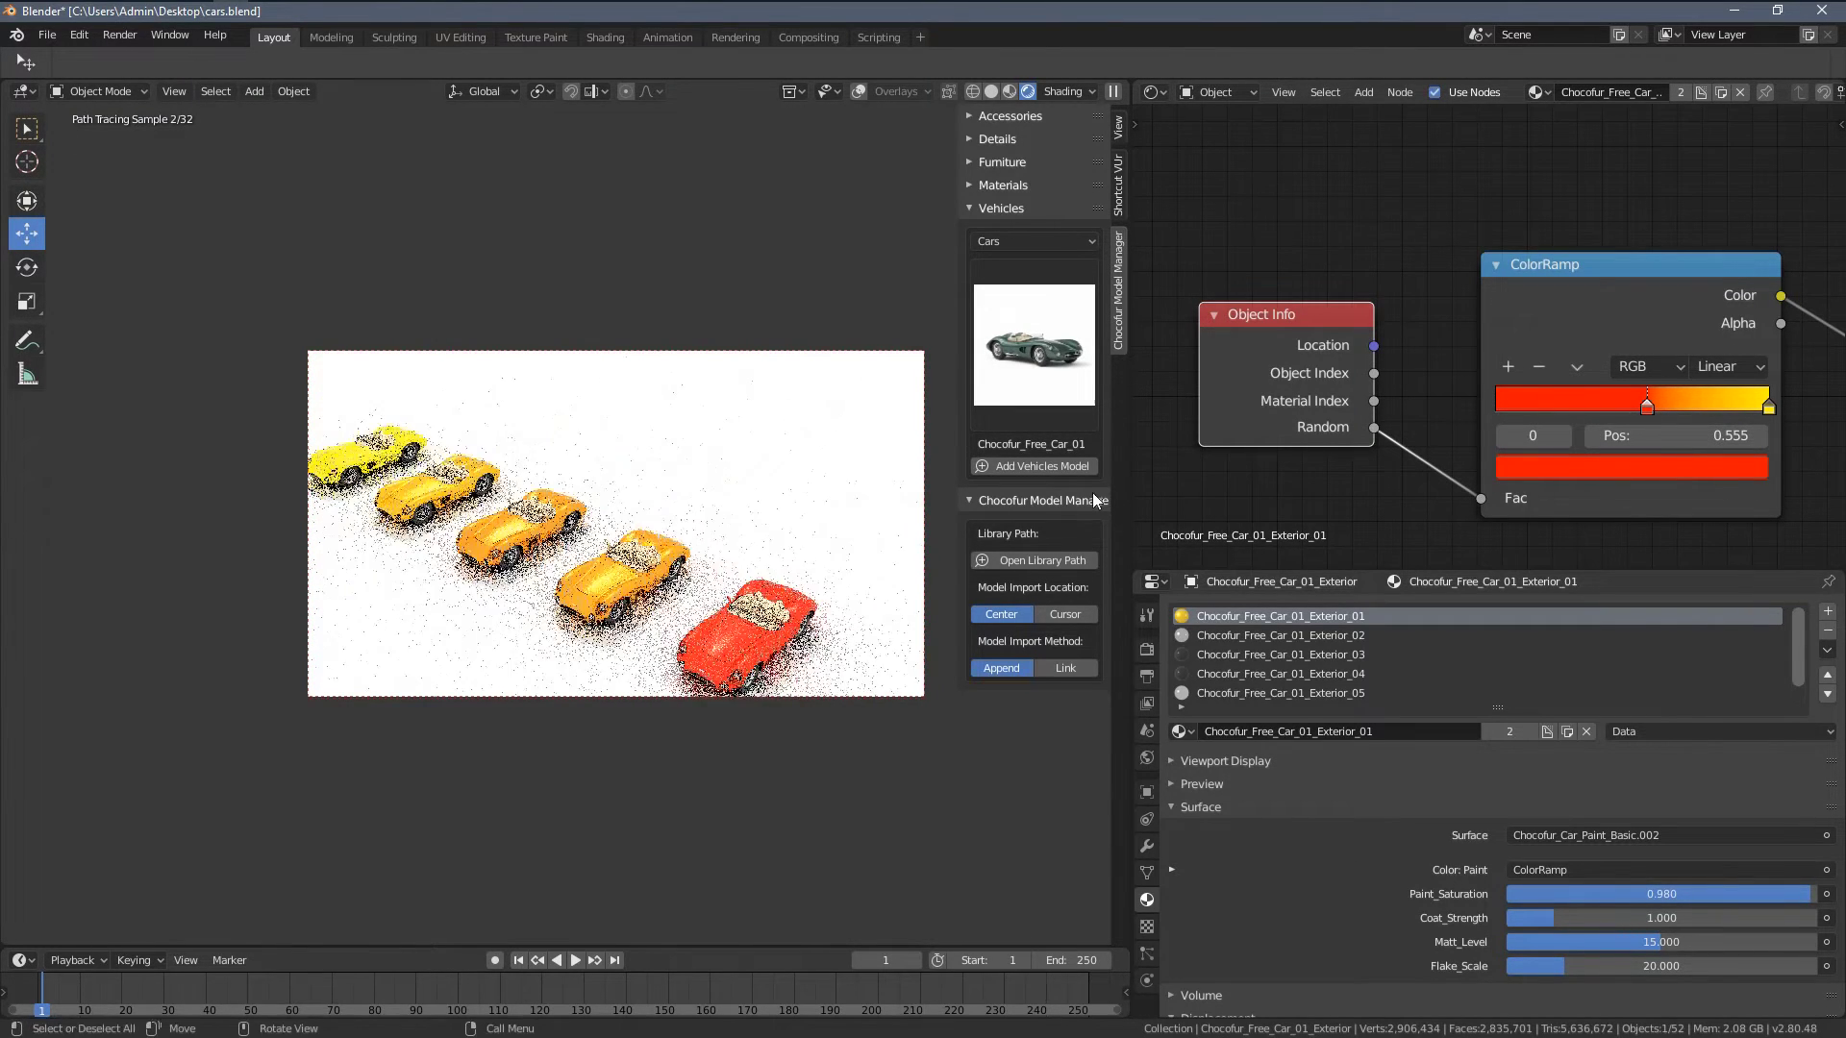
middle_drag(491, 477, 598, 528)
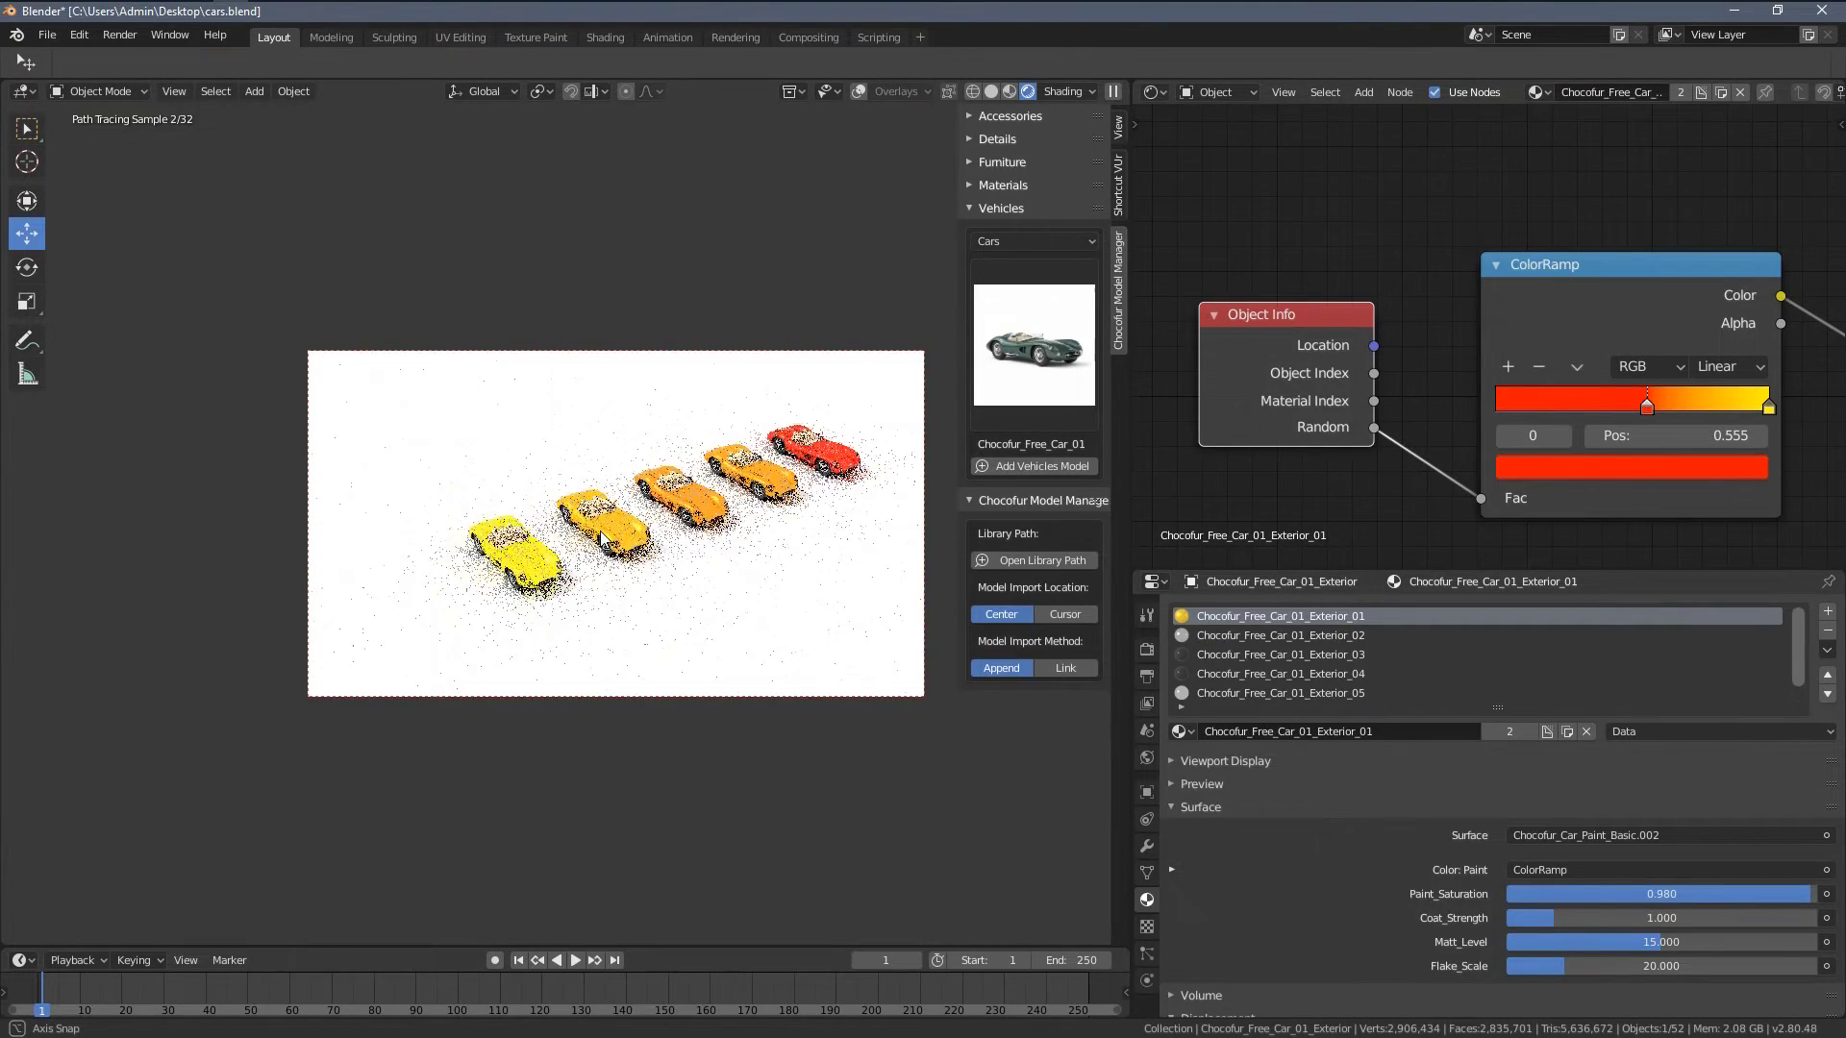
mouse_move(600, 540)
middle_down()
mouse_move(663, 545)
mouse_move(573, 564)
middle_up()
- Move the ColorRamp node down and the Object Info node up to clear space
scroll(1601, 349, down, 3)
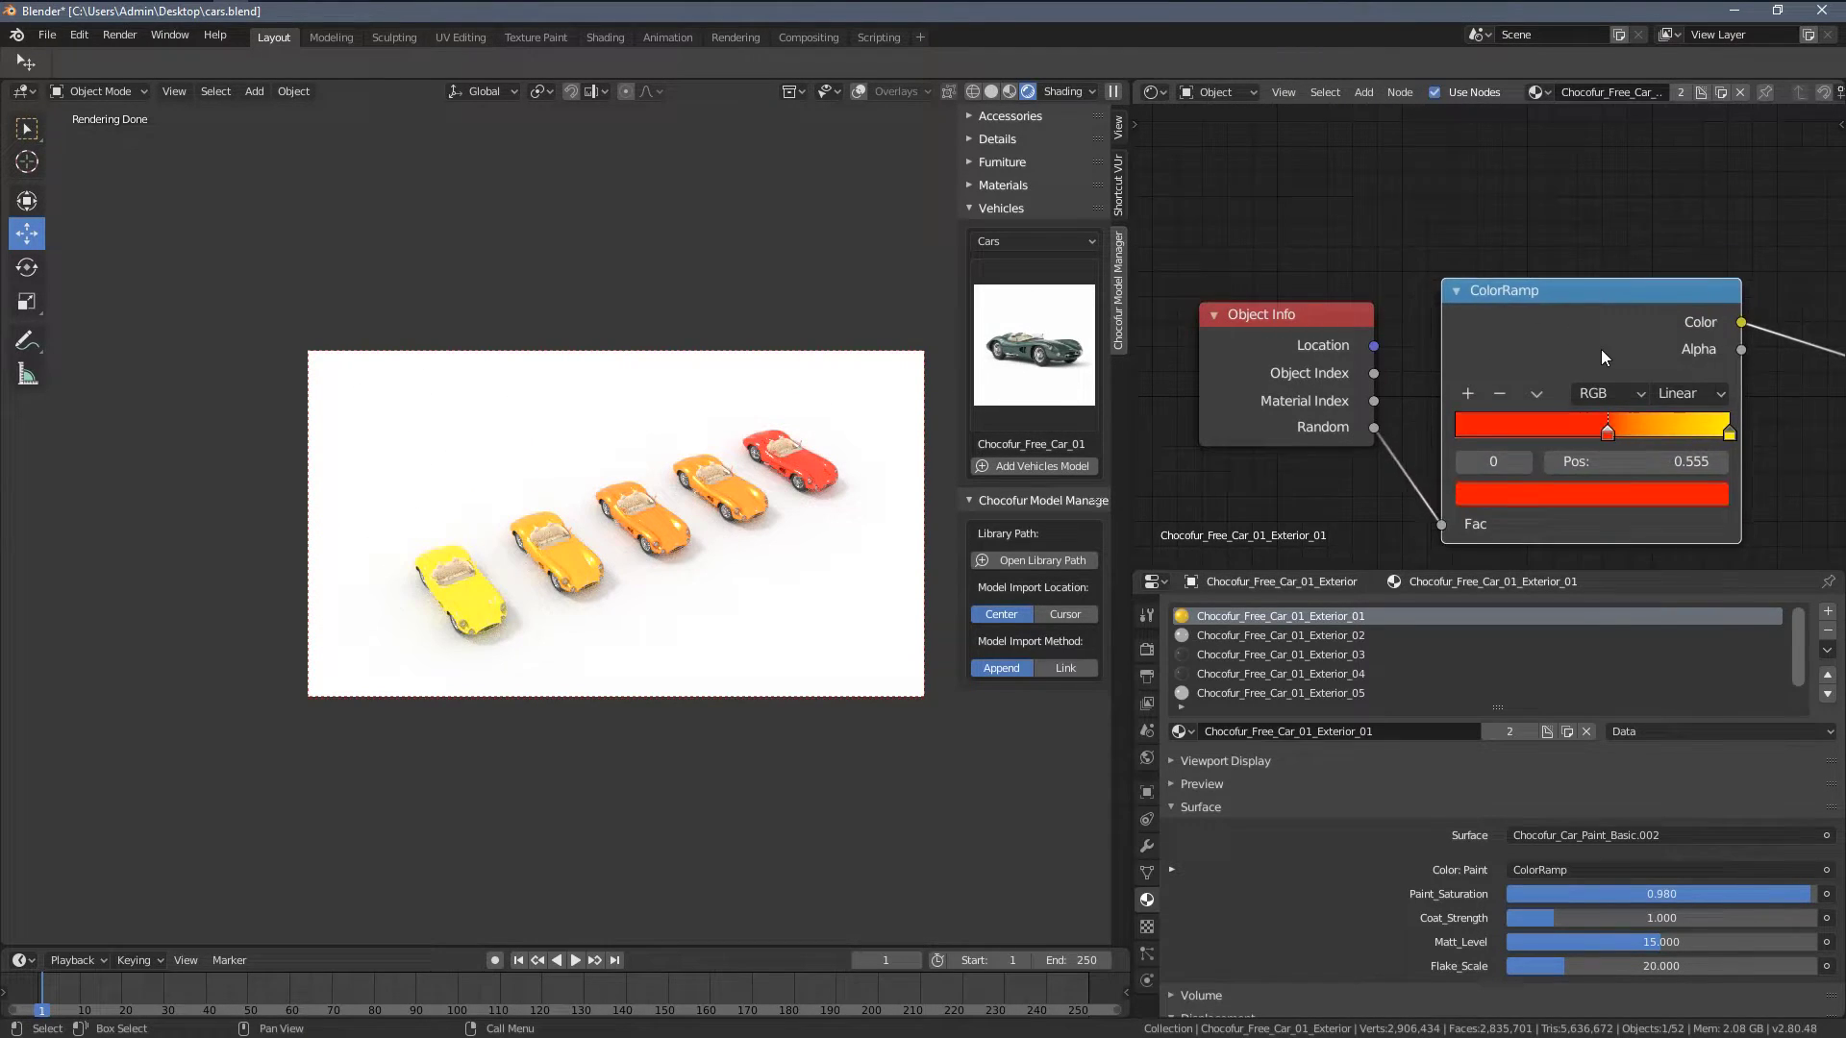
drag(1468, 309, 1498, 409)
middle_drag(1514, 334, 1401, 384)
scroll(1400, 384, up, 3)
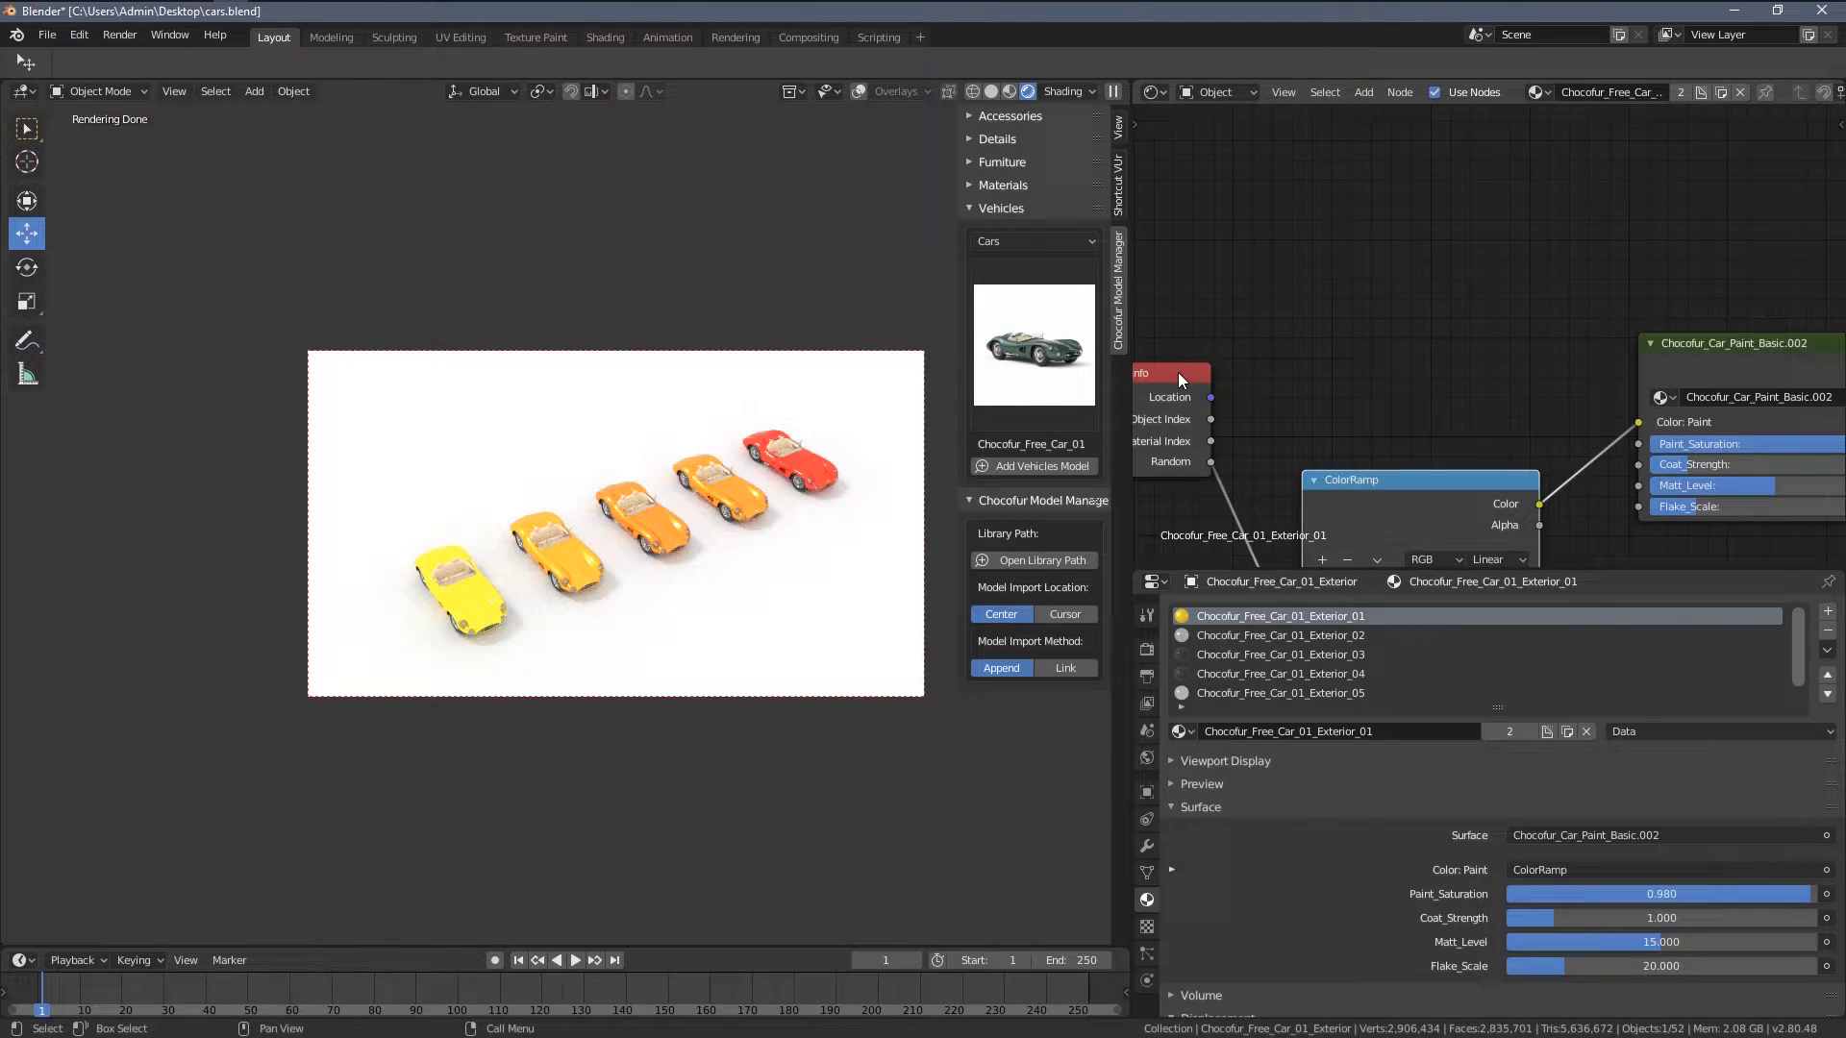
drag(1179, 373, 1181, 314)
- Add a MixRGB node above the ColorRamp in the car paint tree
key(shift+a)
mouse_move(1296, 373)
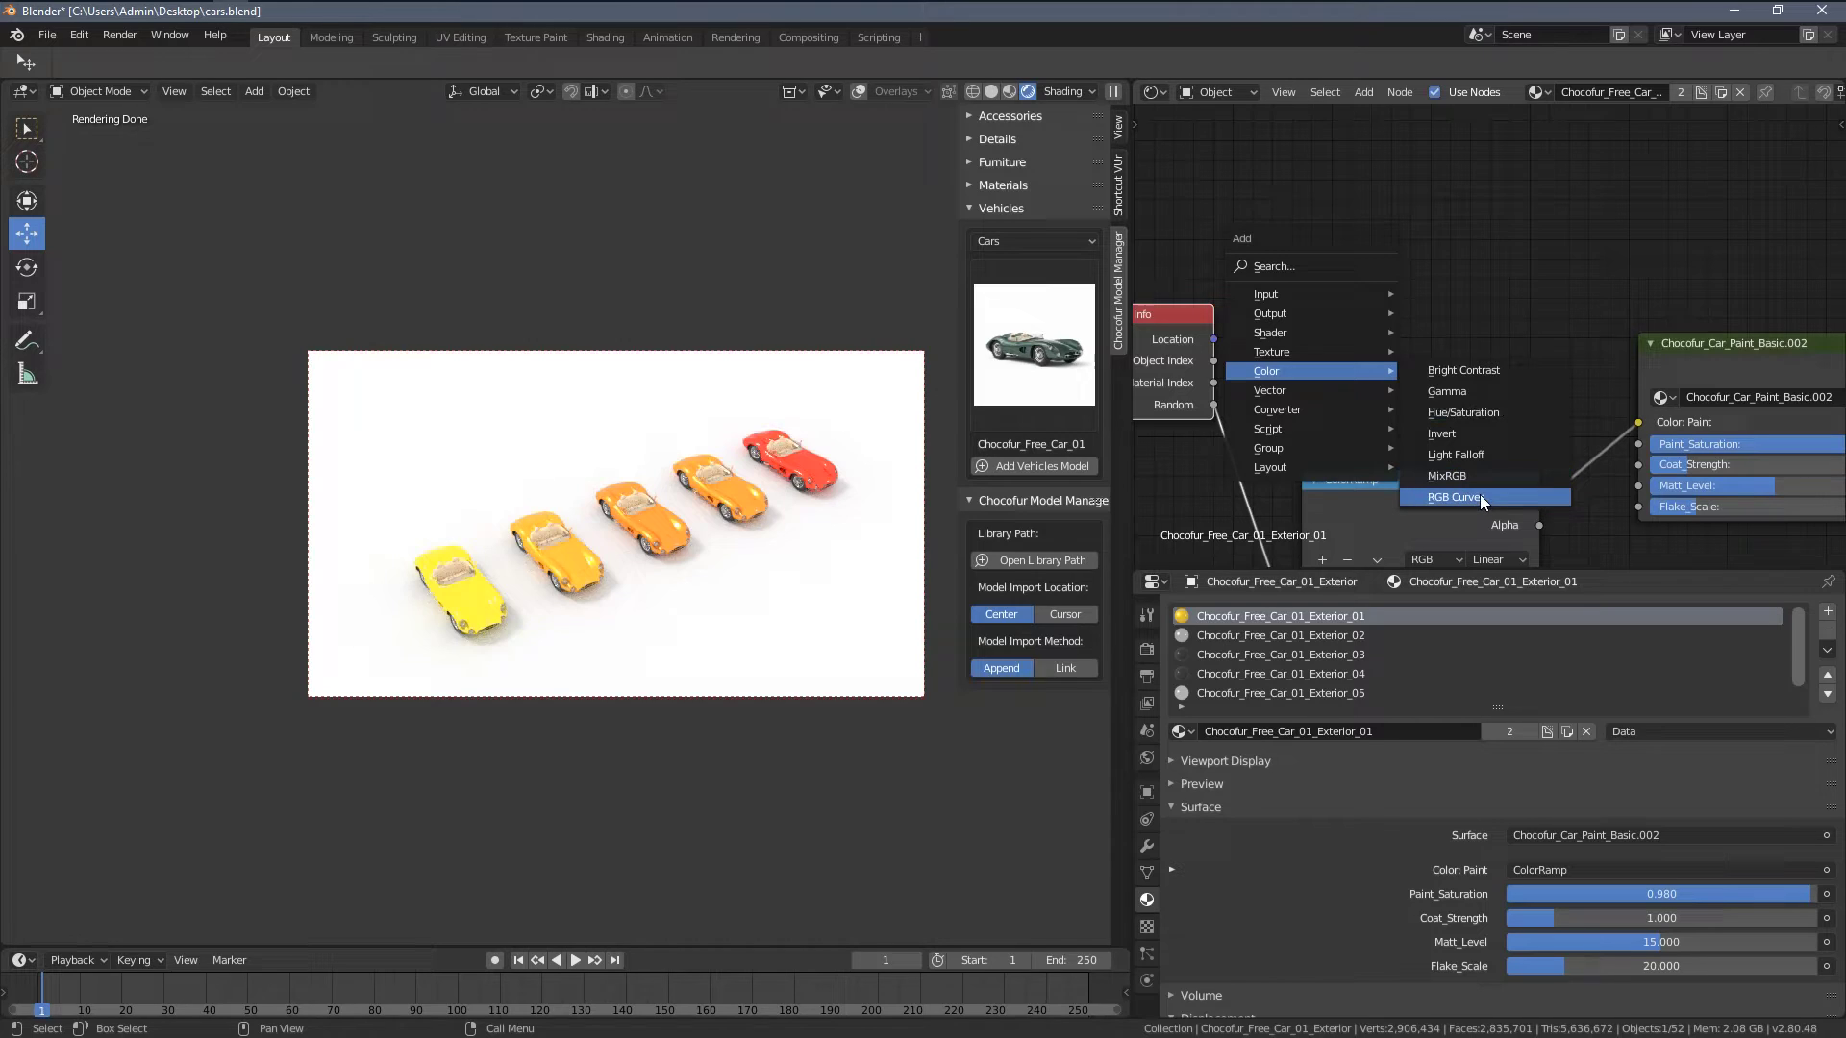
click(1446, 476)
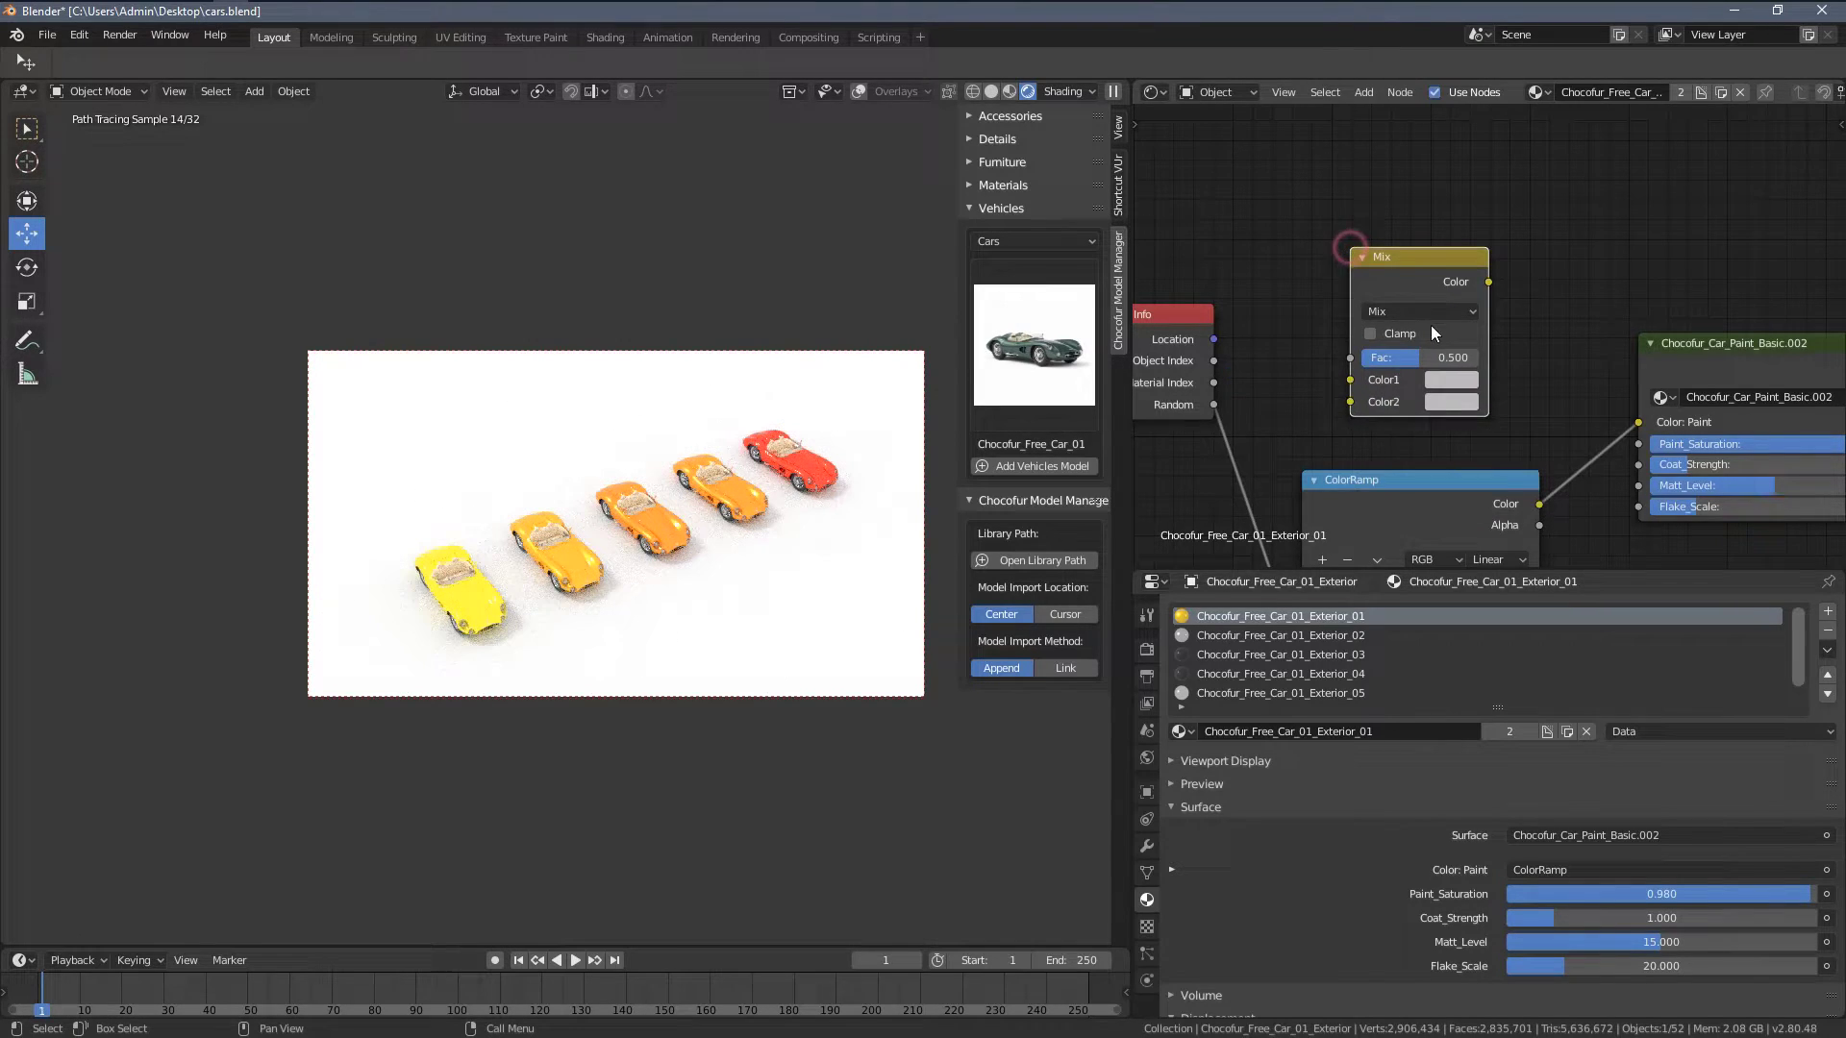
scroll(1431, 327, up, 4)
click(1446, 397)
click(1534, 454)
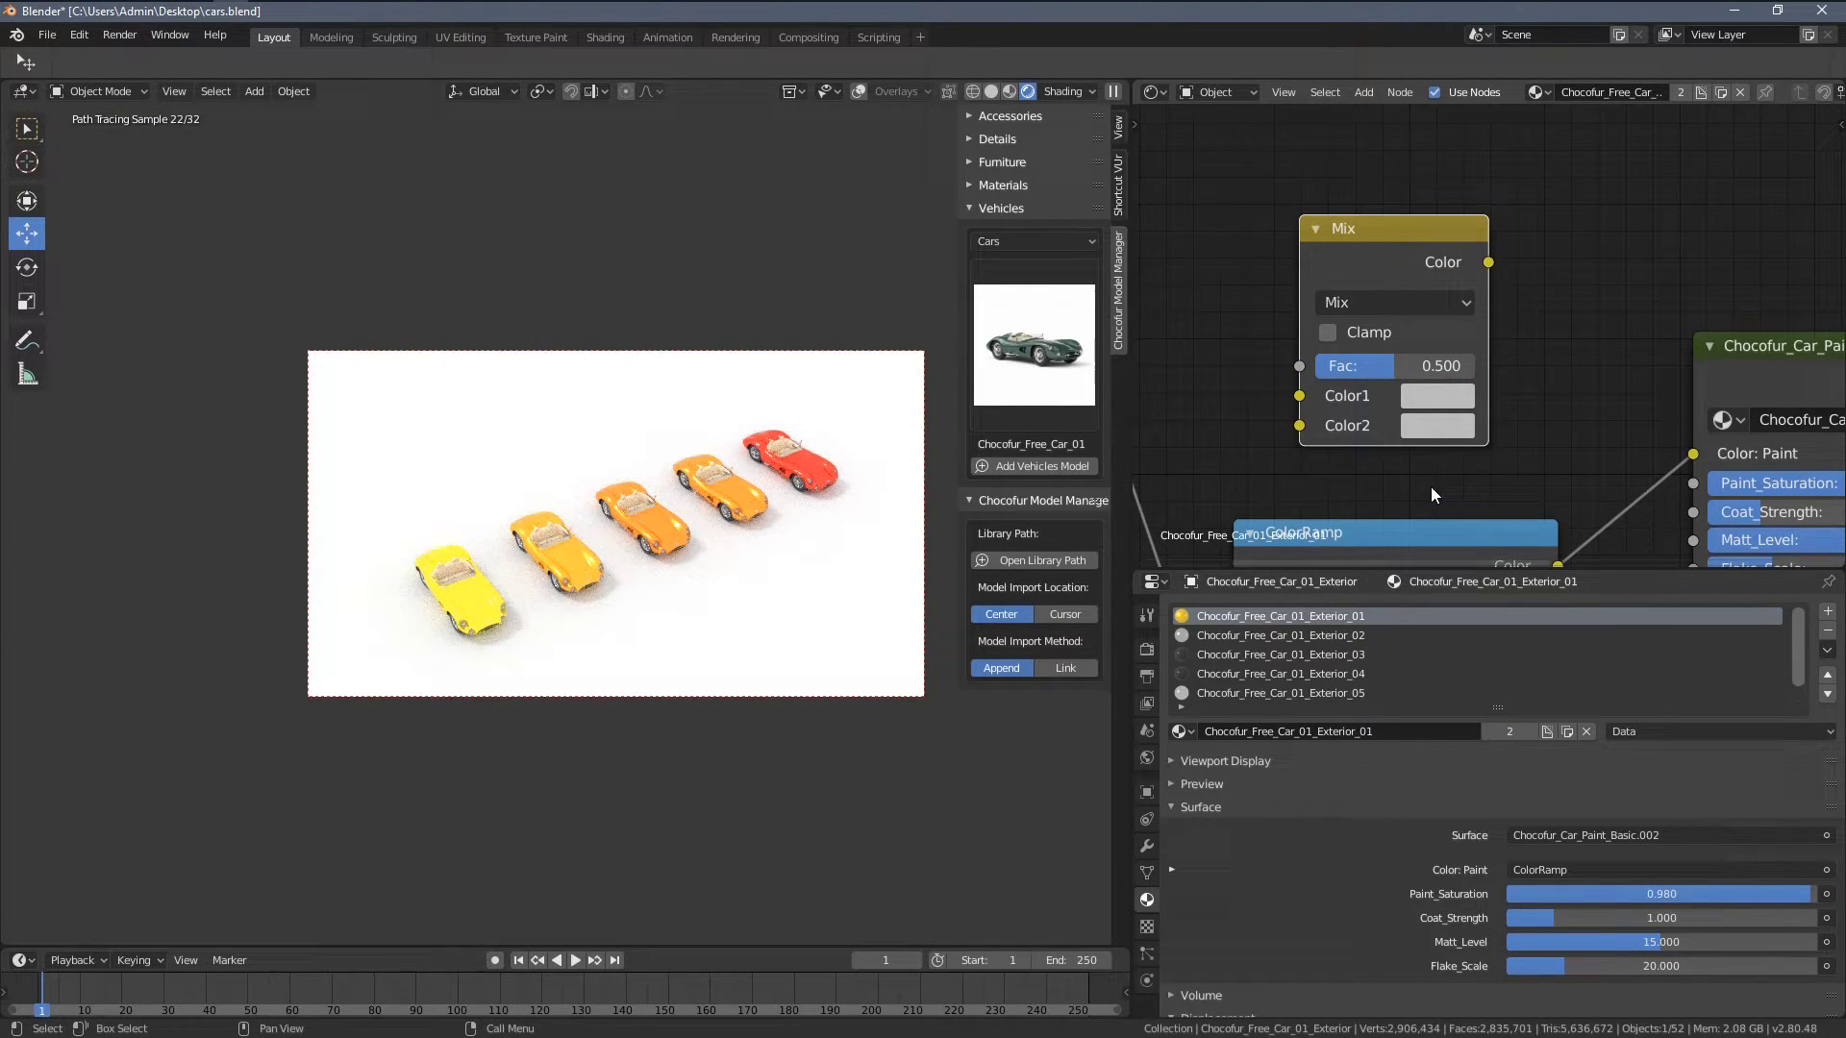
scroll(1431, 488, down, 6)
drag(1415, 465, 1427, 460)
scroll(1445, 413, up, 5)
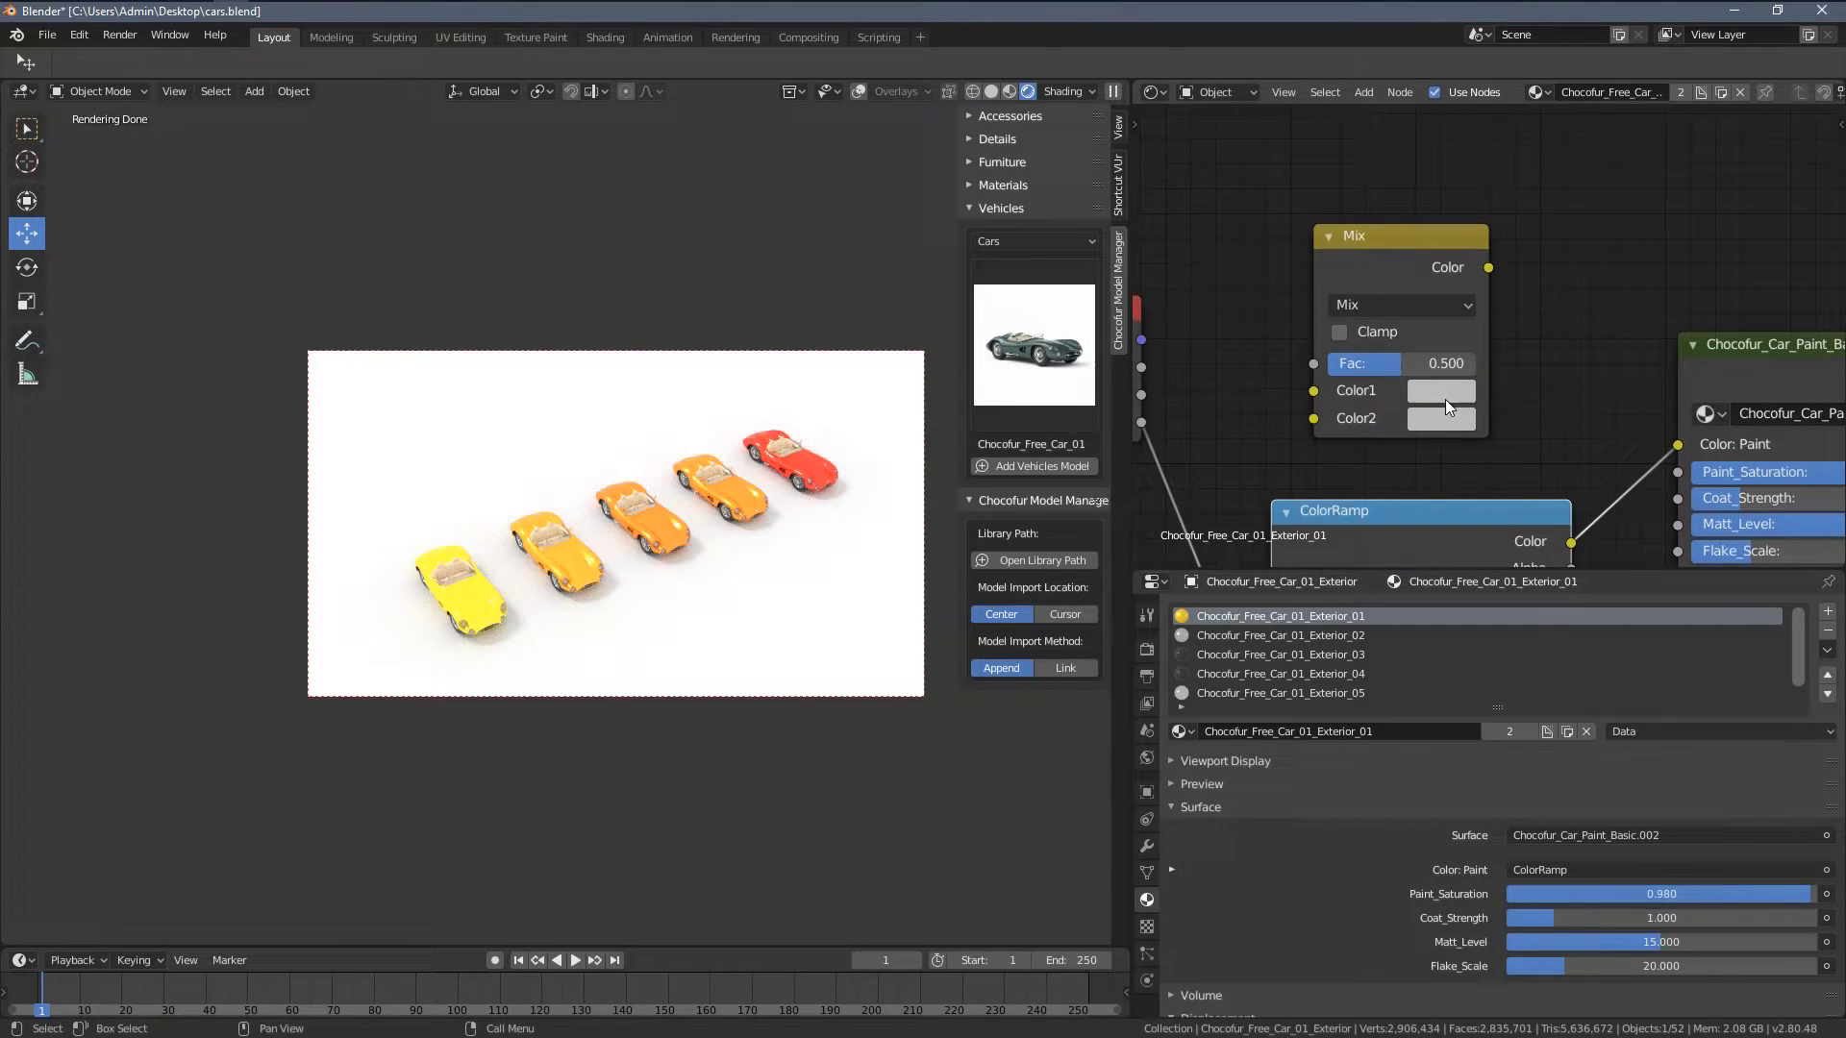
- Set the Mix node's Color1 to teal and Color2 to pink
click(1444, 394)
drag(1529, 423, 1533, 416)
click(1446, 423)
drag(1529, 192, 1559, 229)
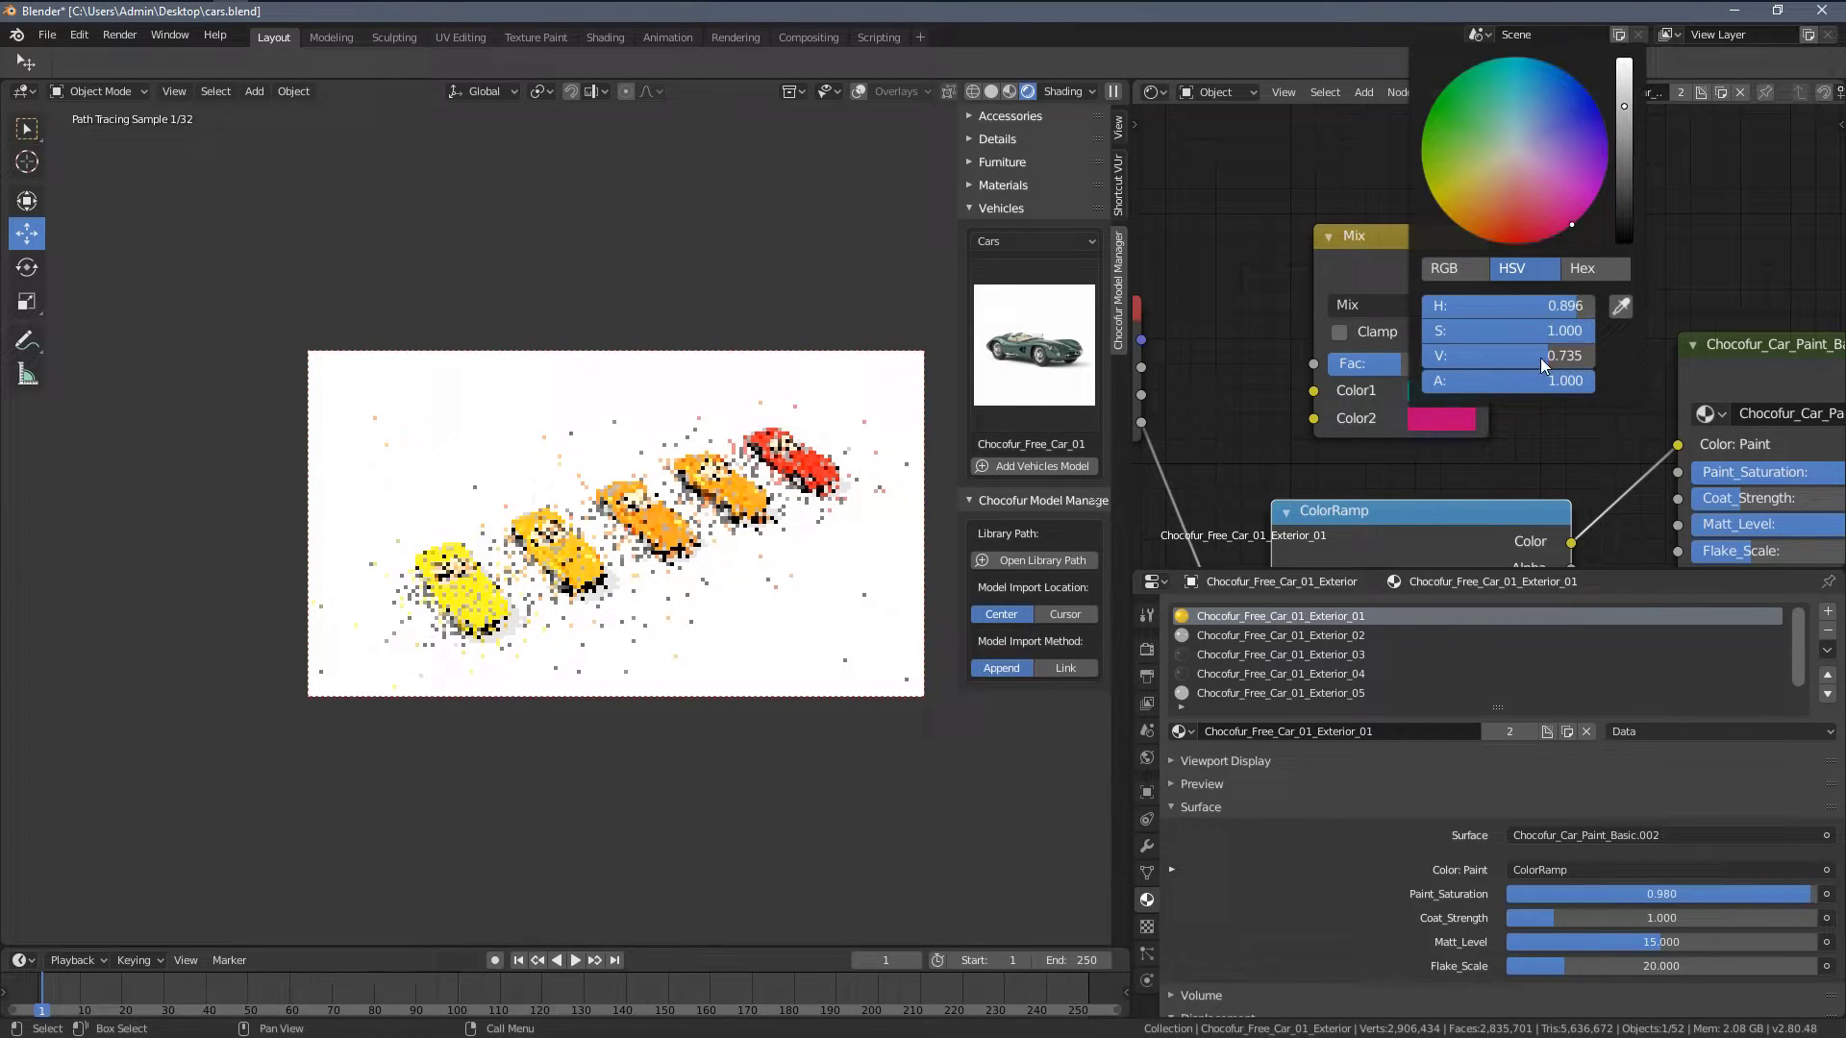
middle_drag(1475, 436, 1512, 244)
- Switch the car ColorRamp to Constant, with the red stop at 0.245 and the yellow stop at 0.695
click(1552, 420)
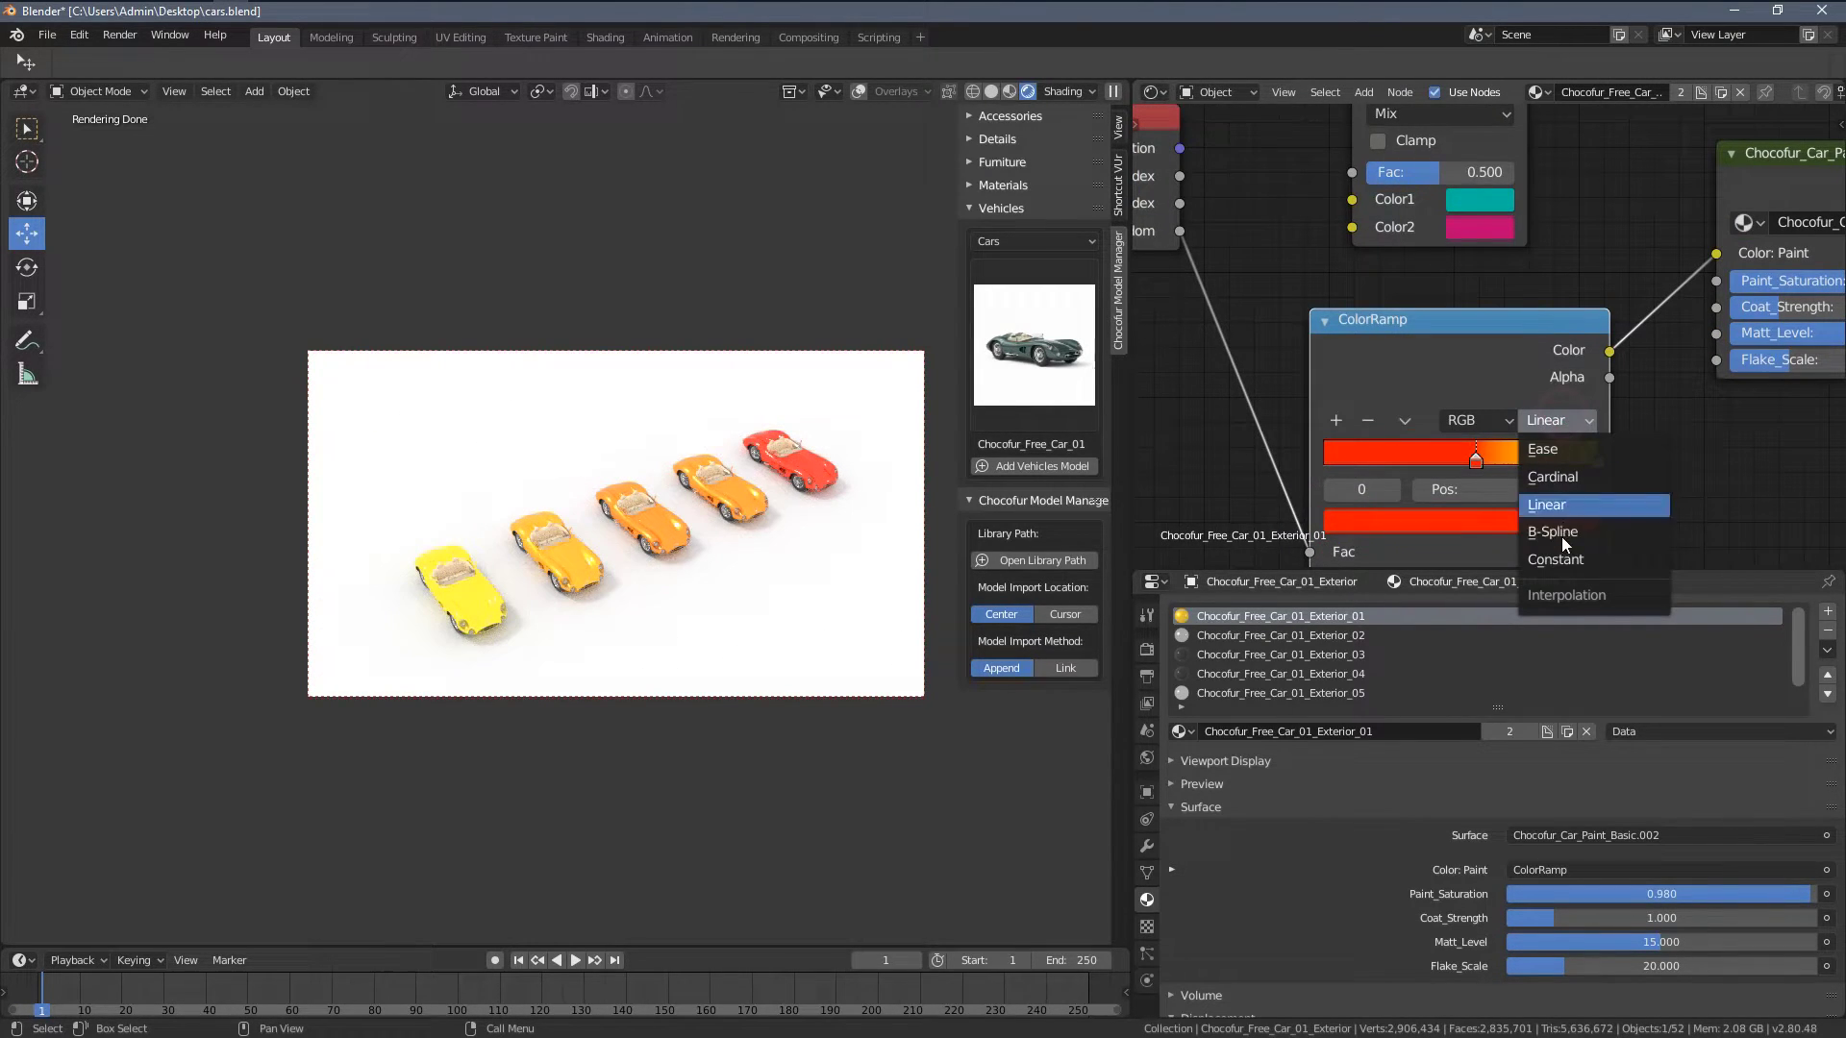
click(1520, 546)
middle_drag(1481, 473, 1534, 416)
scroll(1534, 416, up, 1)
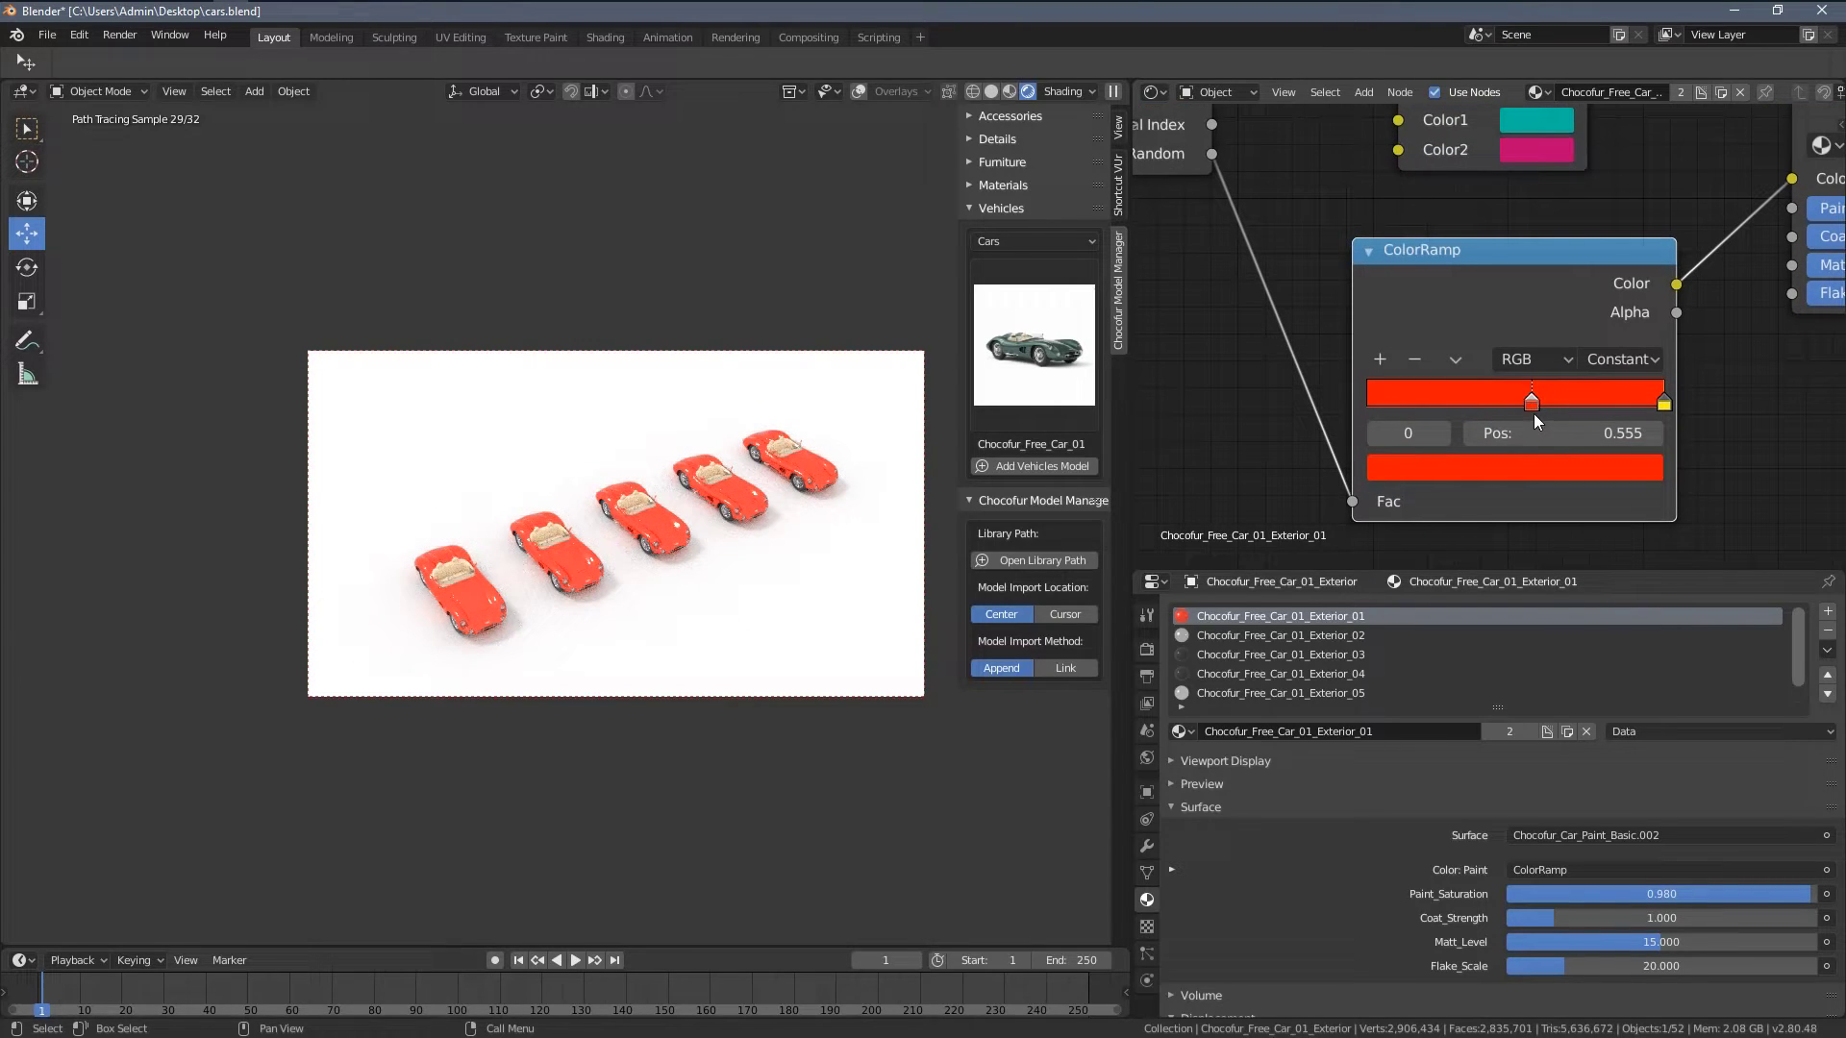
drag(1486, 399, 1440, 402)
mouse_move(1662, 403)
mouse_down()
mouse_move(1520, 404)
mouse_move(1598, 396)
mouse_move(1569, 406)
mouse_up()
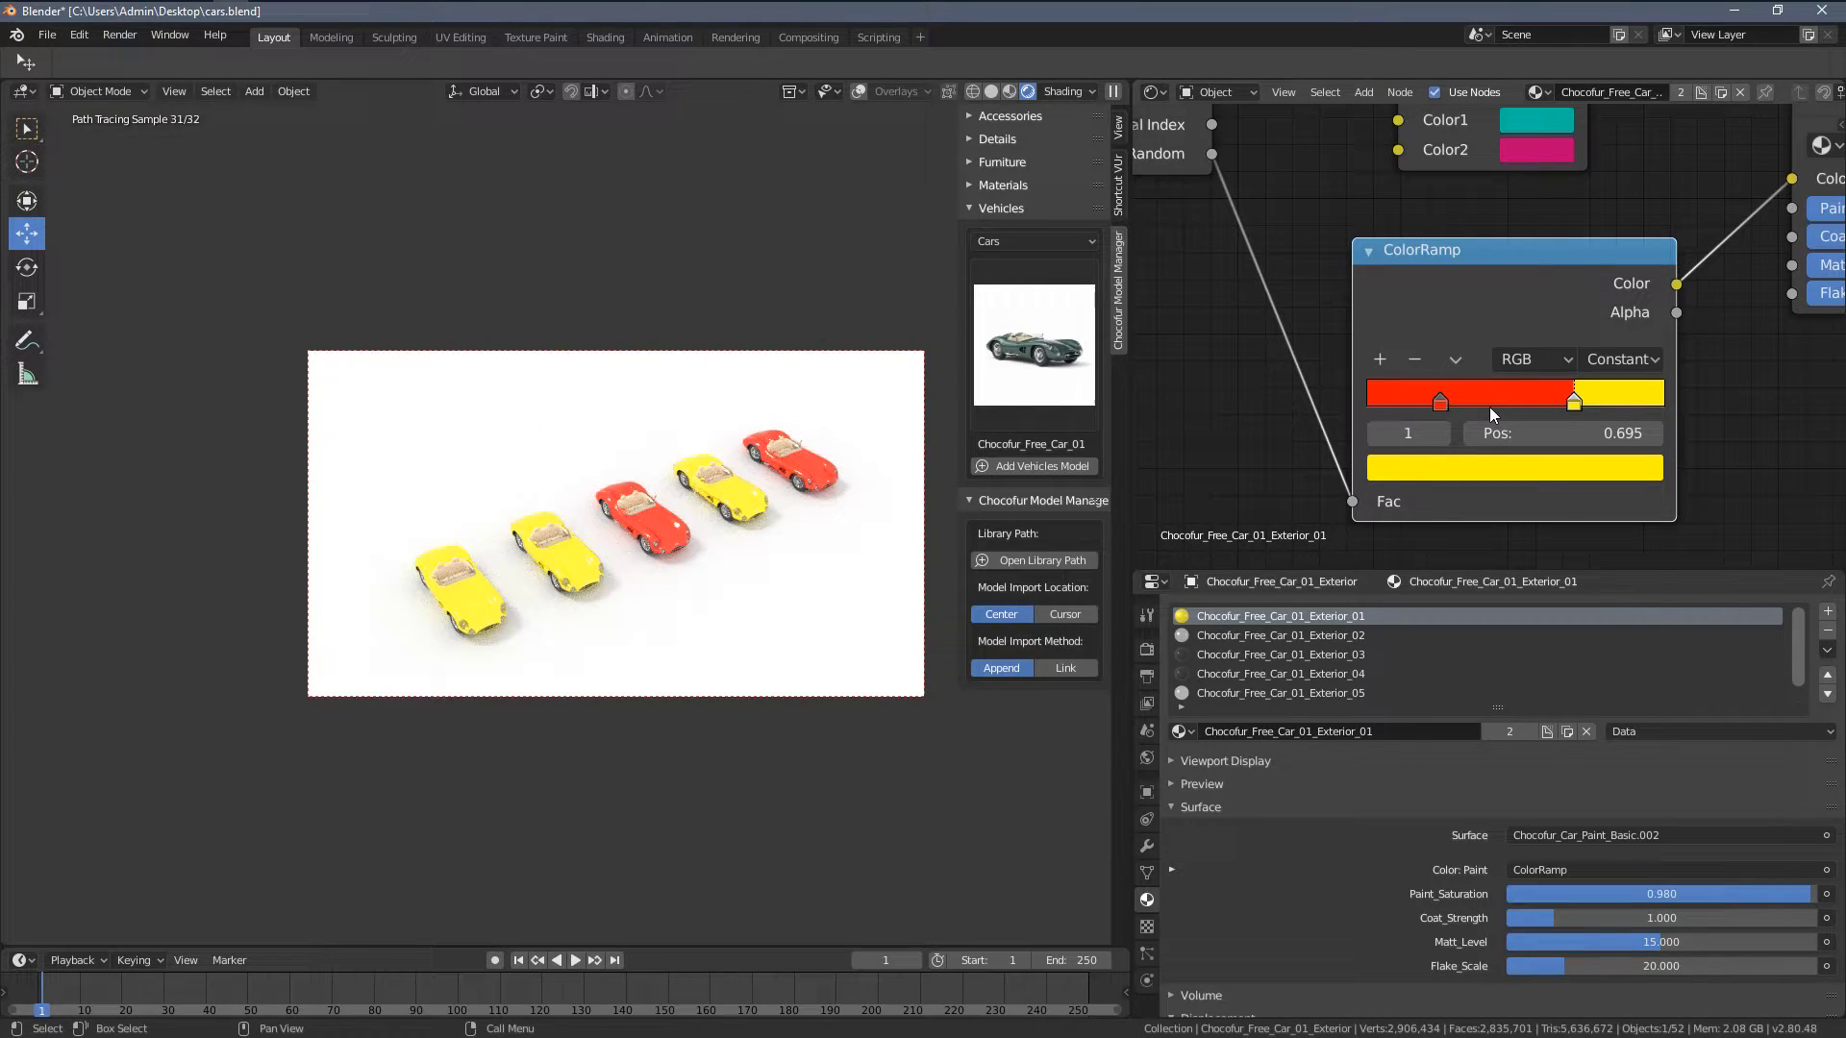
click(1615, 362)
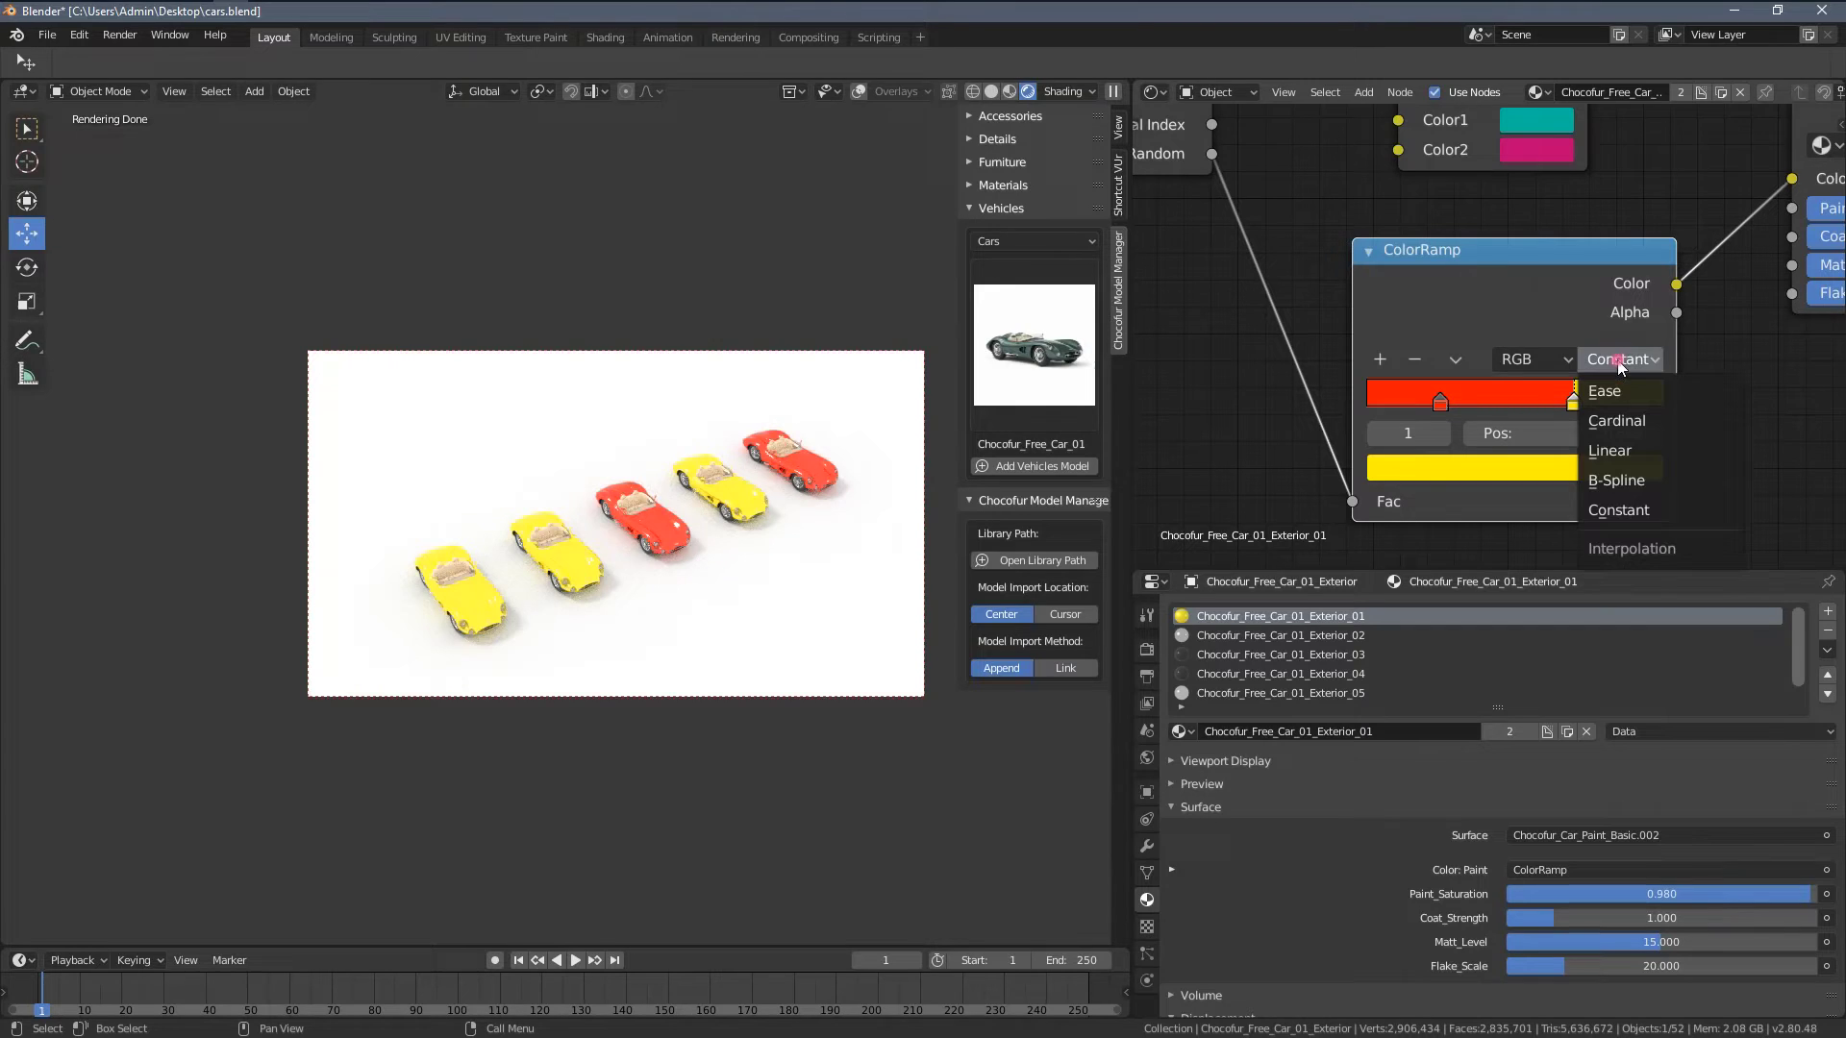
scroll(1410, 336, down, 3)
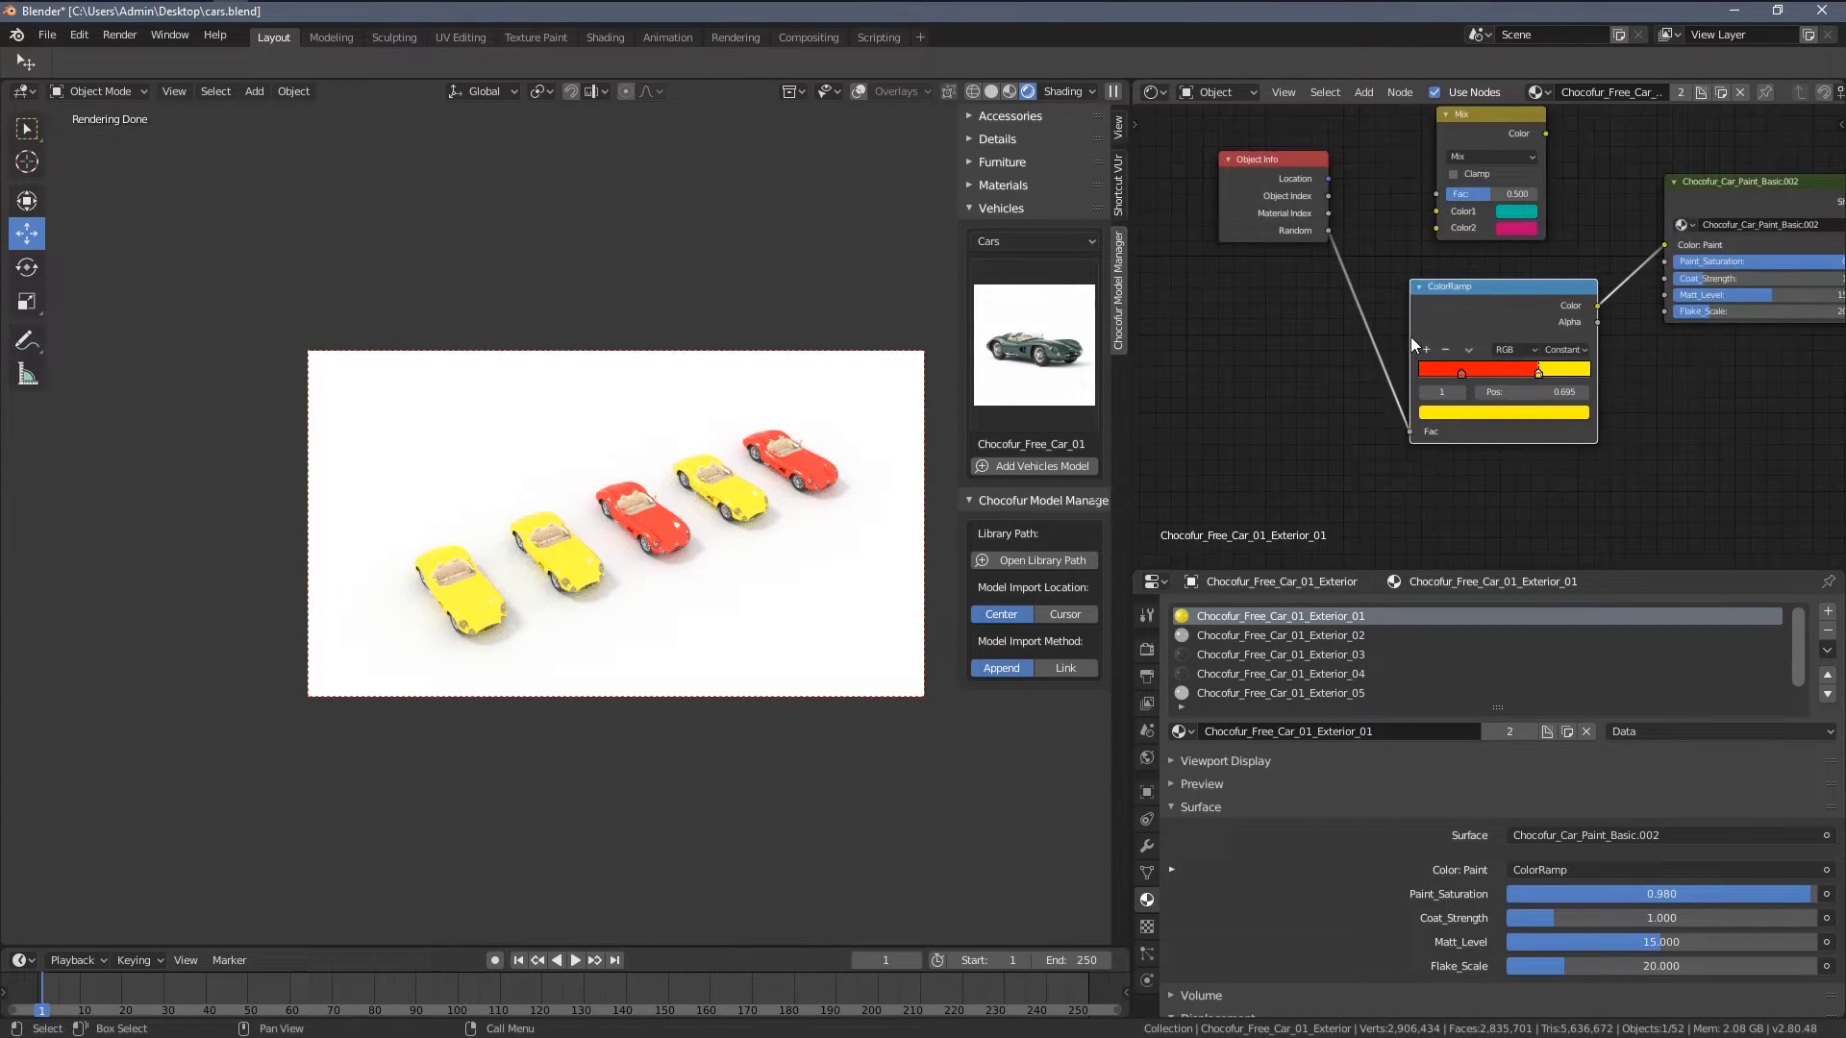
scroll(1440, 169, up, 2)
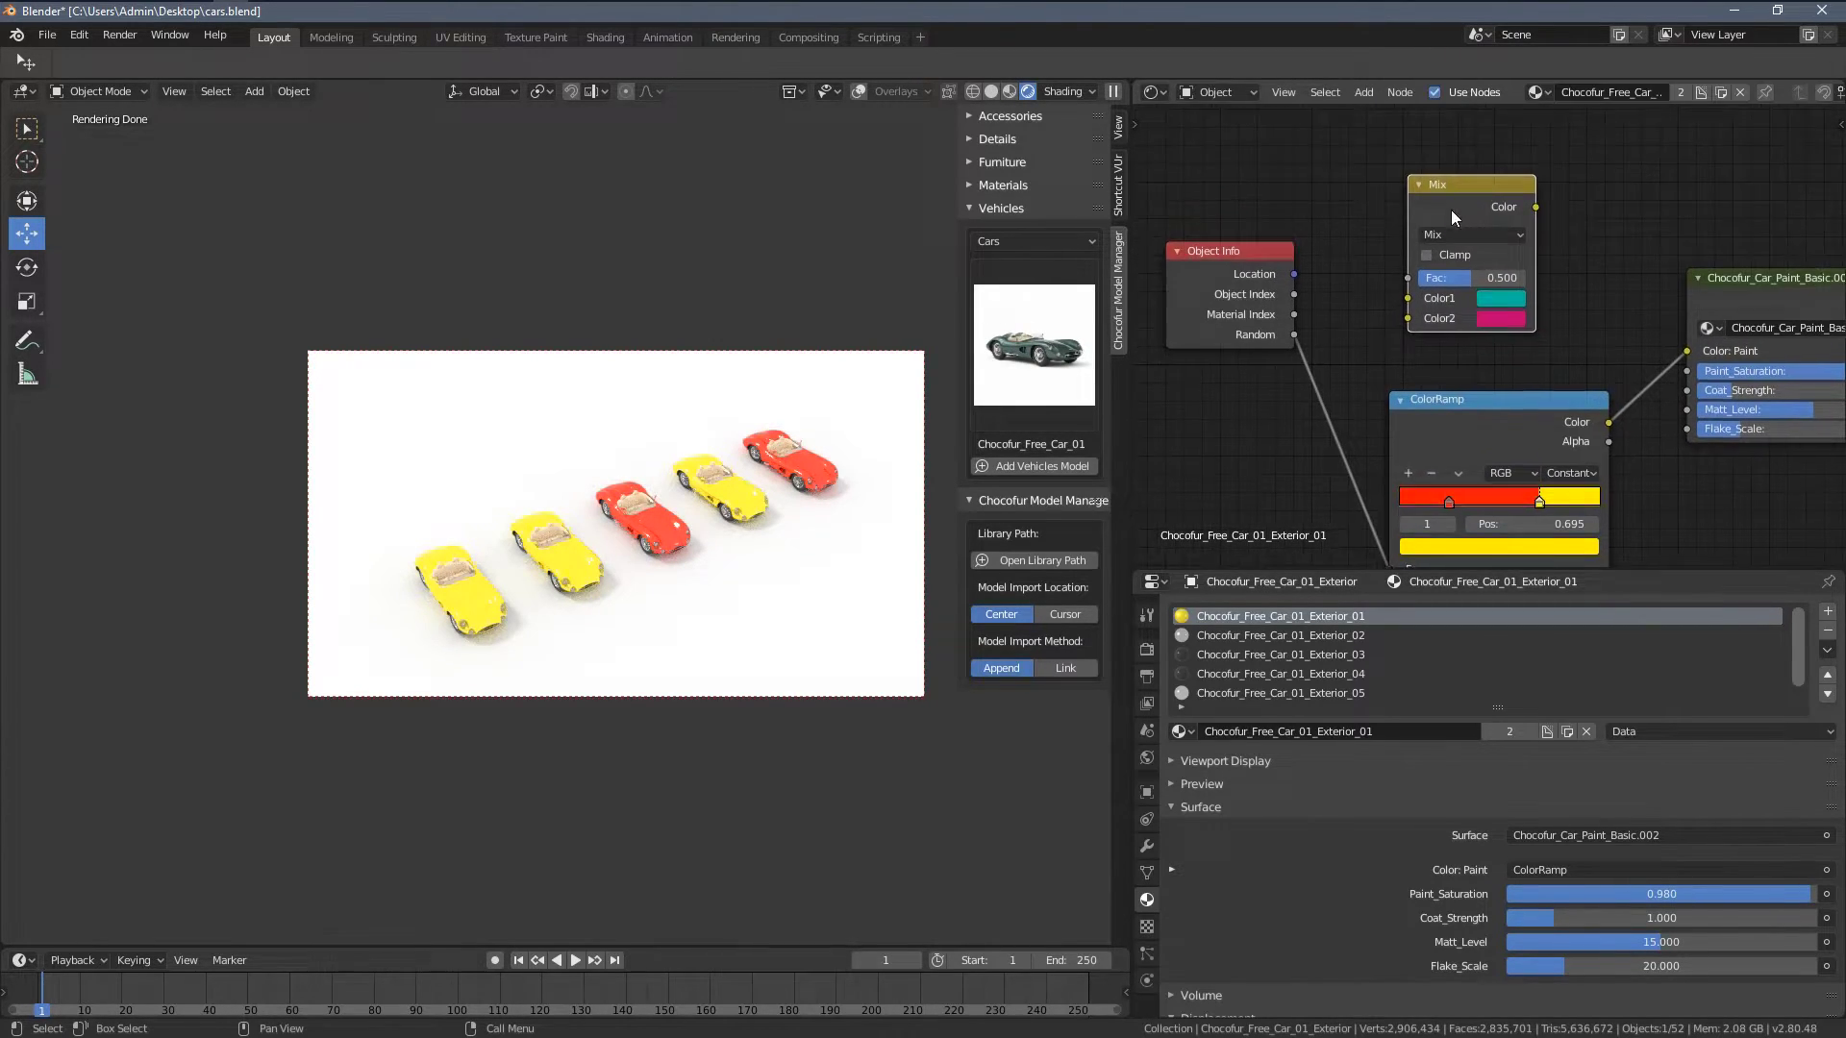
- Link Object Info Random to the Mix Fac and Mix Color to the car paint's Color: Paint input
drag(1366, 286, 1379, 262)
middle_drag(1424, 234, 1220, 274)
scroll(1221, 273, up, 1)
mouse_move(1365, 205)
mouse_down()
mouse_move(1554, 379)
mouse_move(1563, 413)
mouse_up()
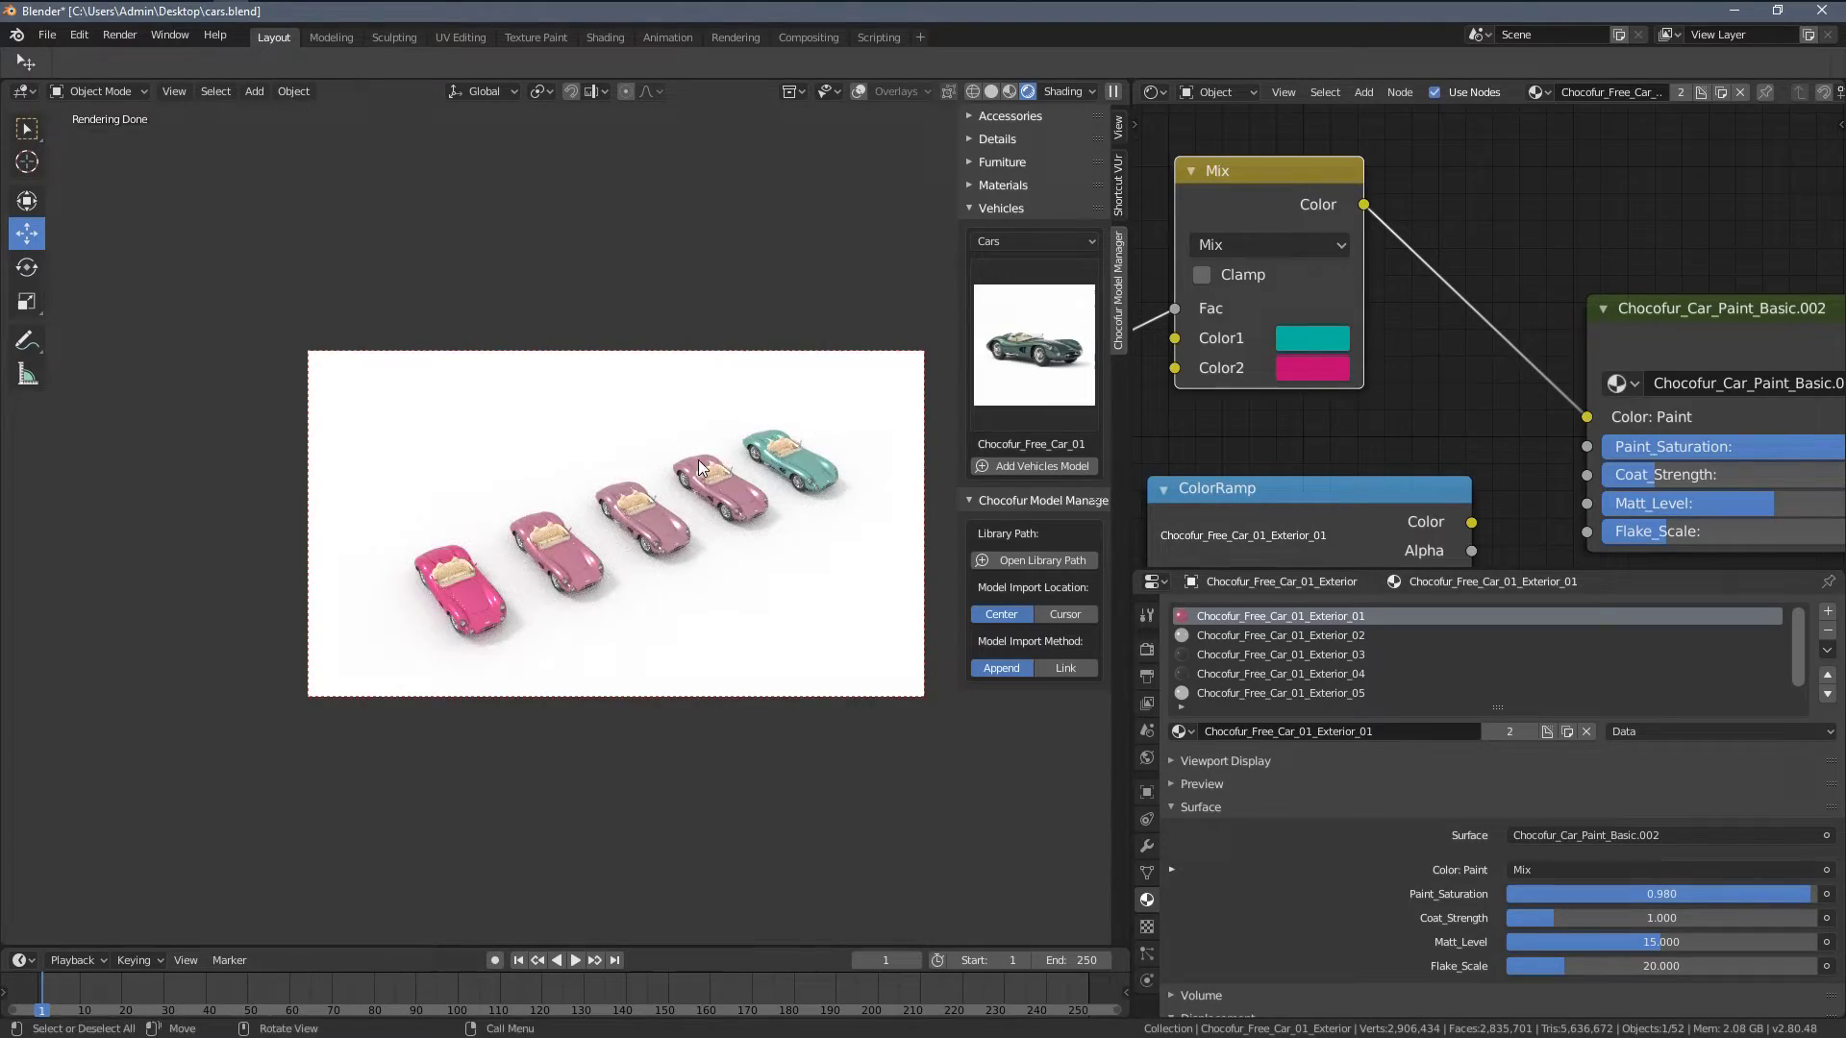
mouse_move(707, 467)
middle_down()
mouse_move(629, 483)
mouse_move(675, 468)
mouse_move(627, 433)
mouse_move(667, 423)
mouse_move(670, 458)
middle_up()
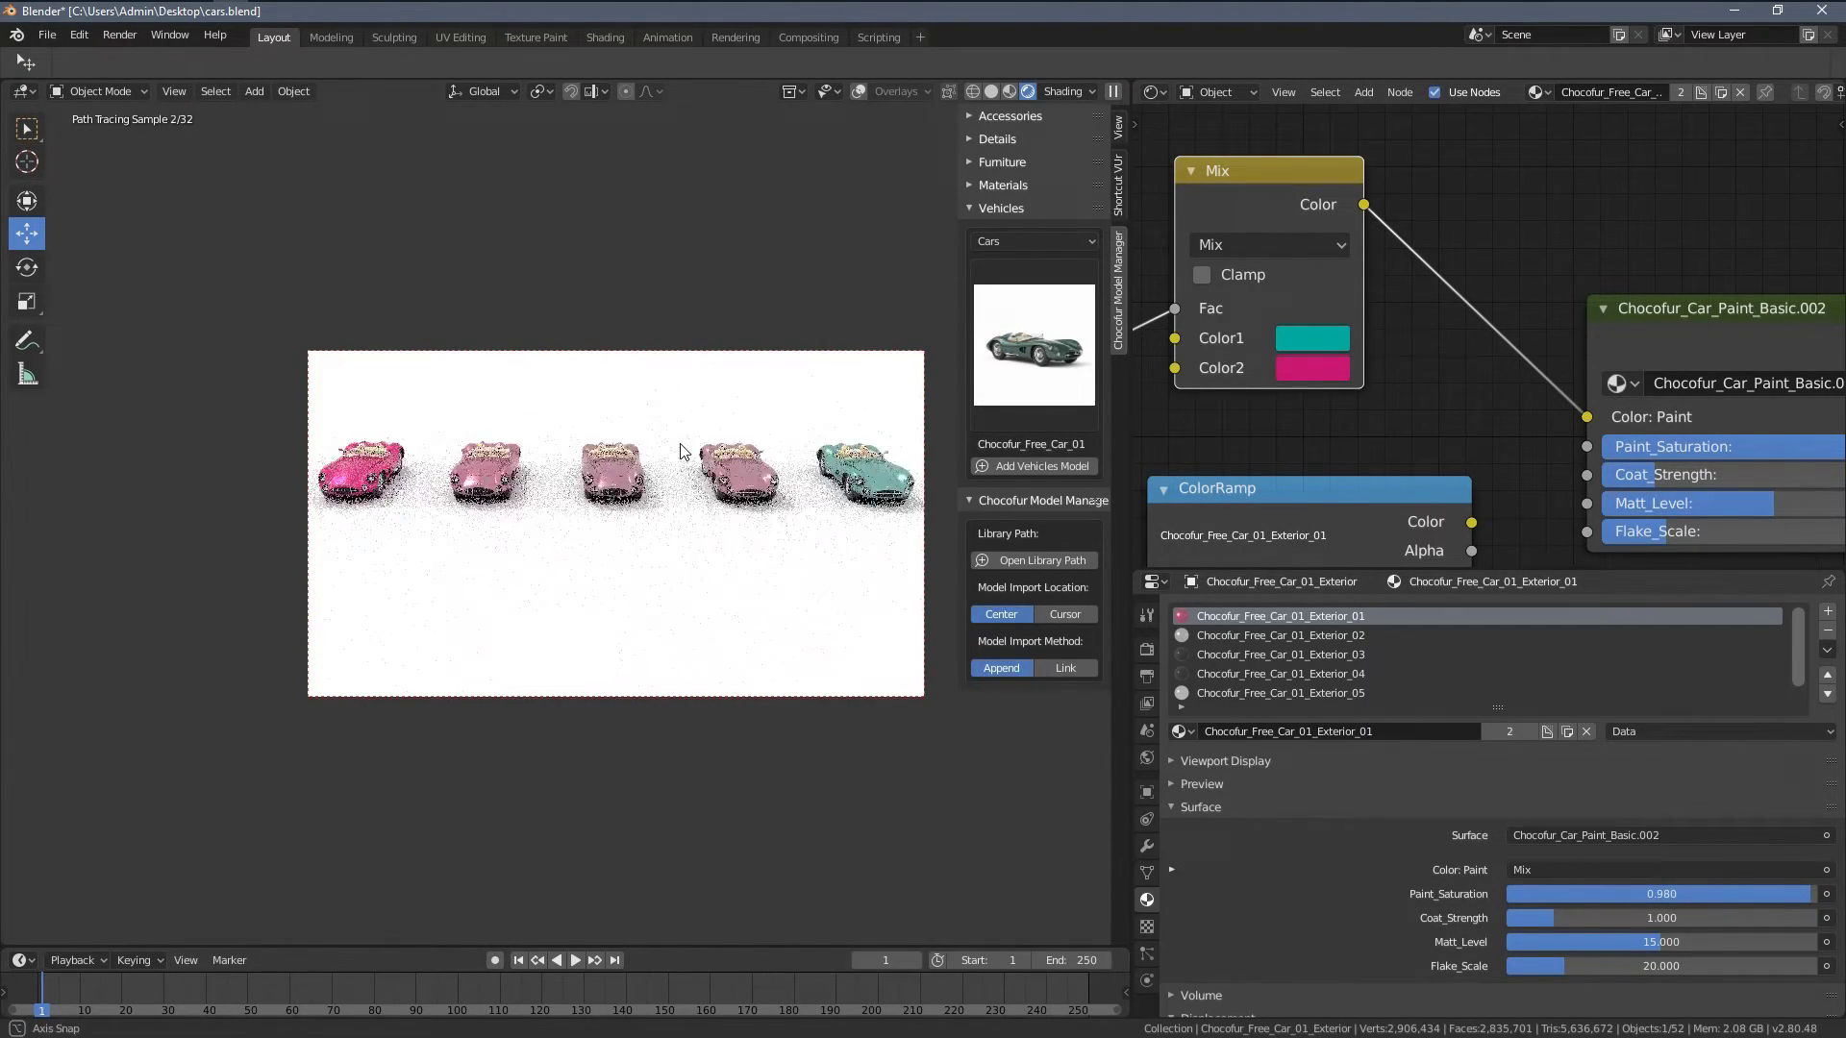
middle_drag(683, 452, 772, 509)
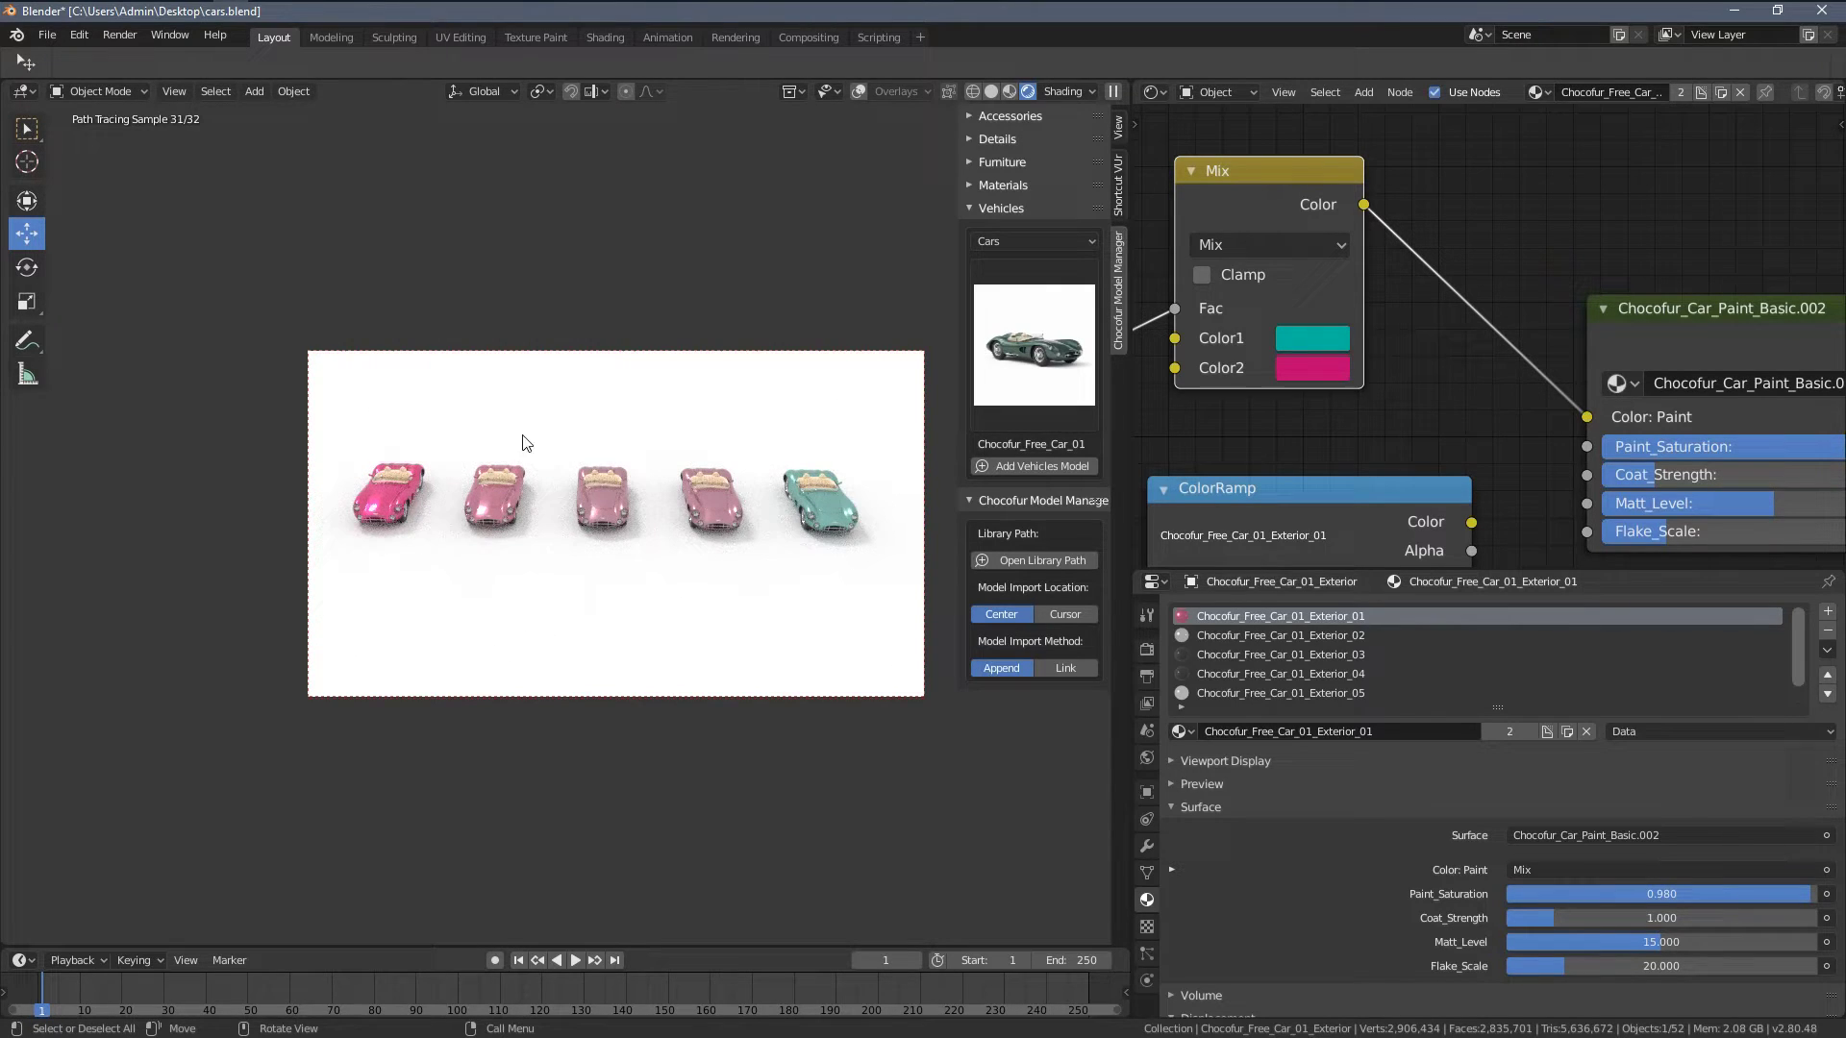
middle_drag(527, 443, 699, 551)
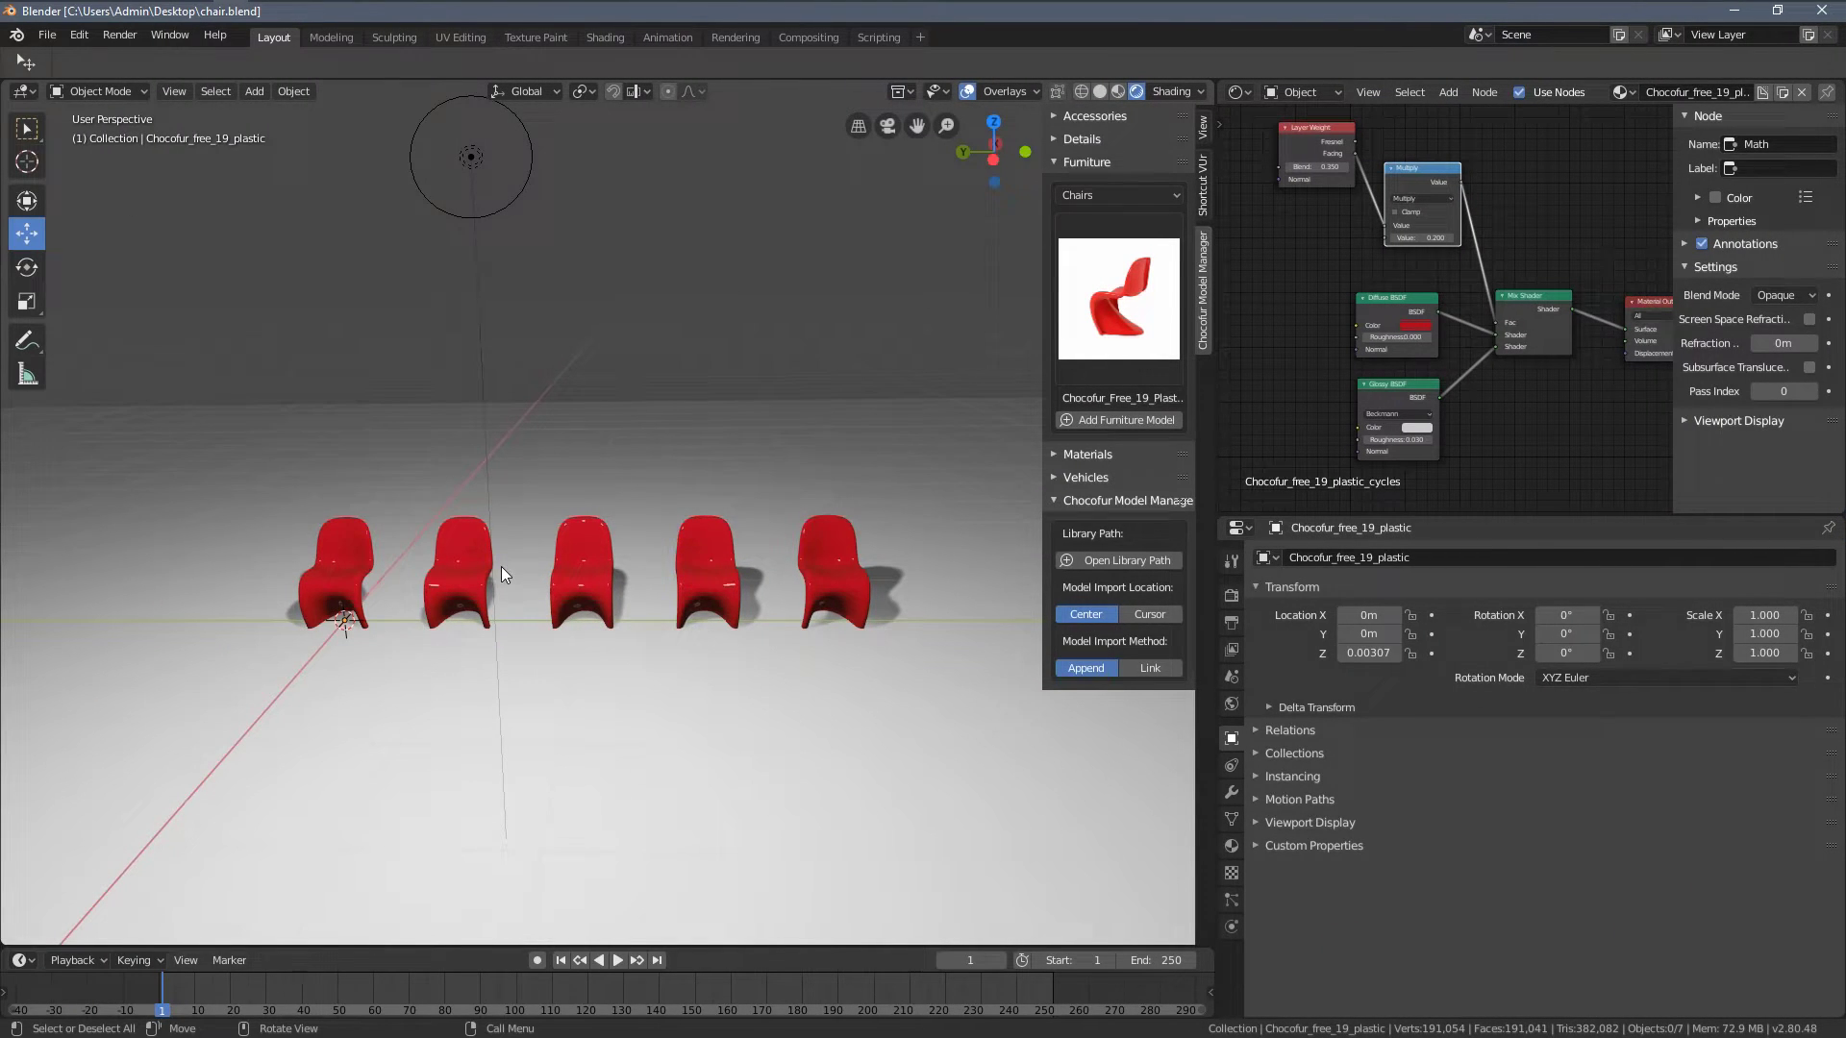
- Orbit around the five red chairs and shift the node graph toward the BSDF nodes
middle_drag(500, 567, 961, 364)
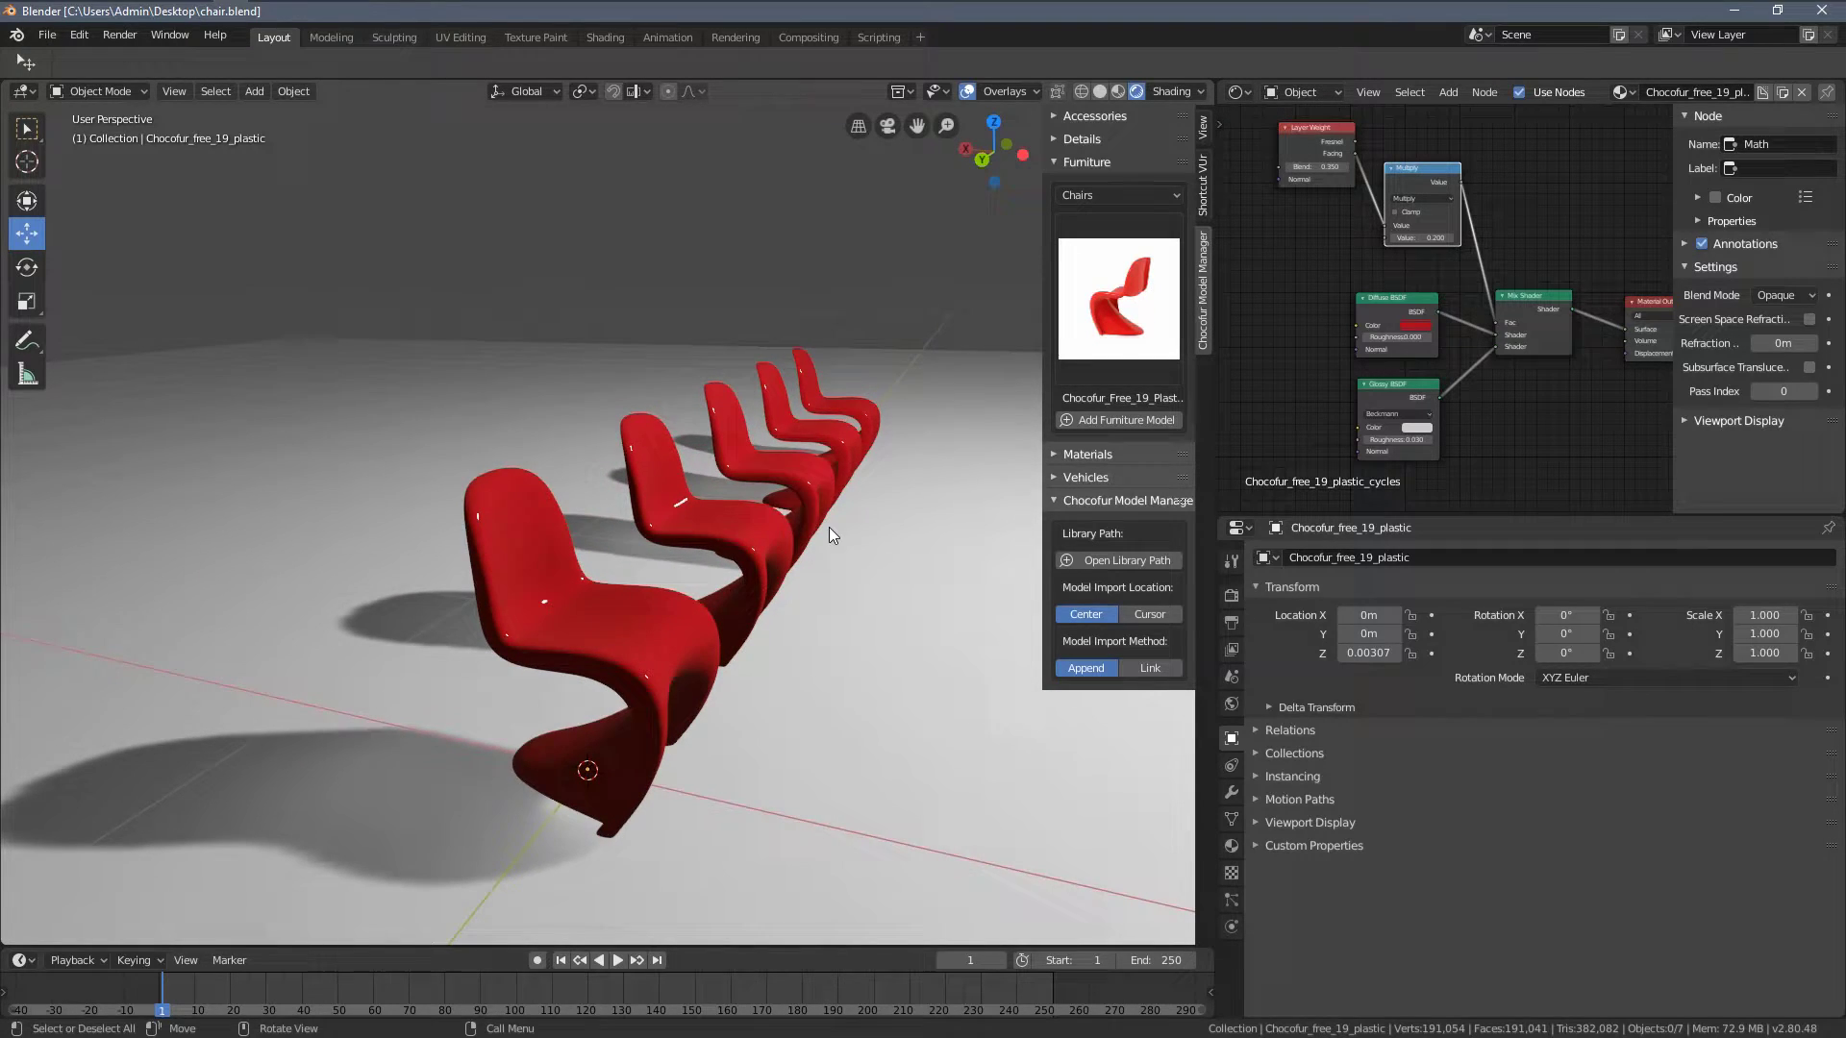
middle_drag(833, 536, 701, 538)
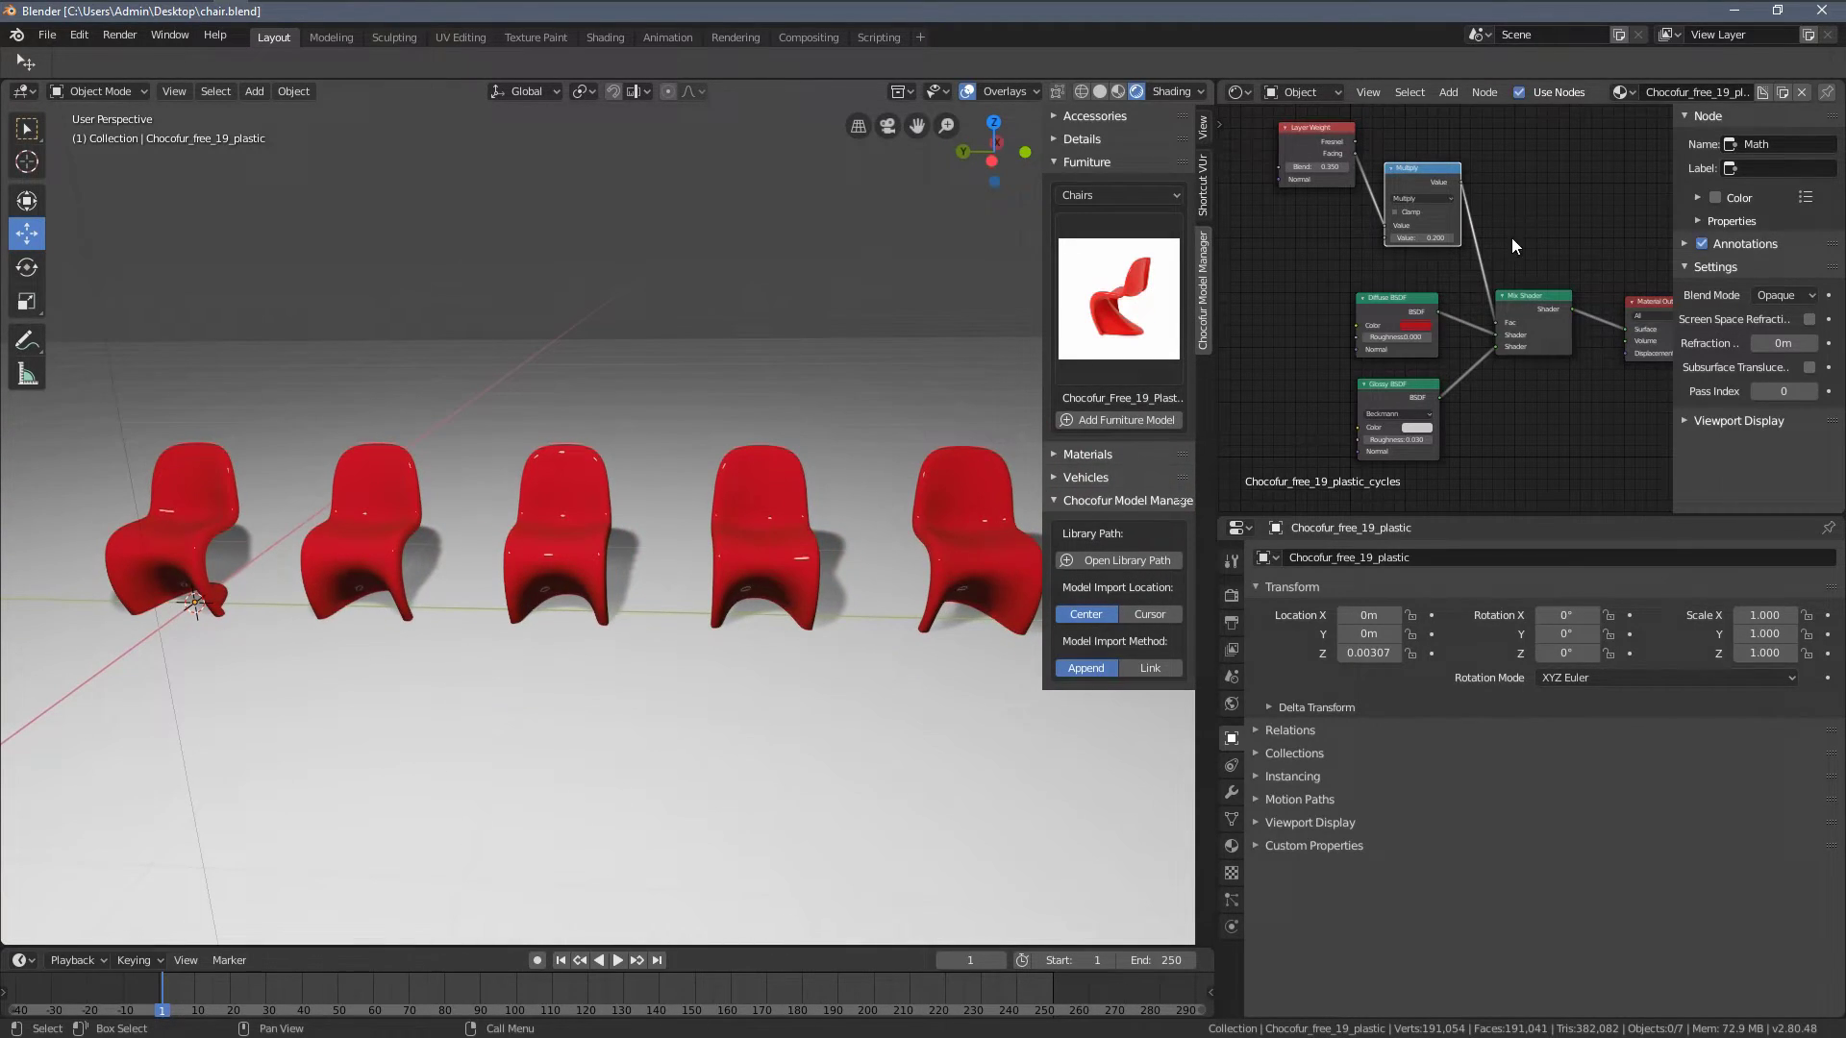
middle_drag(1388, 325, 1531, 312)
scroll(1553, 332, up, 3)
- Insert a ColorRamp node into the Diffuse BSDF colour link of the chair material
middle_drag(1388, 280, 1423, 268)
key(shift+a)
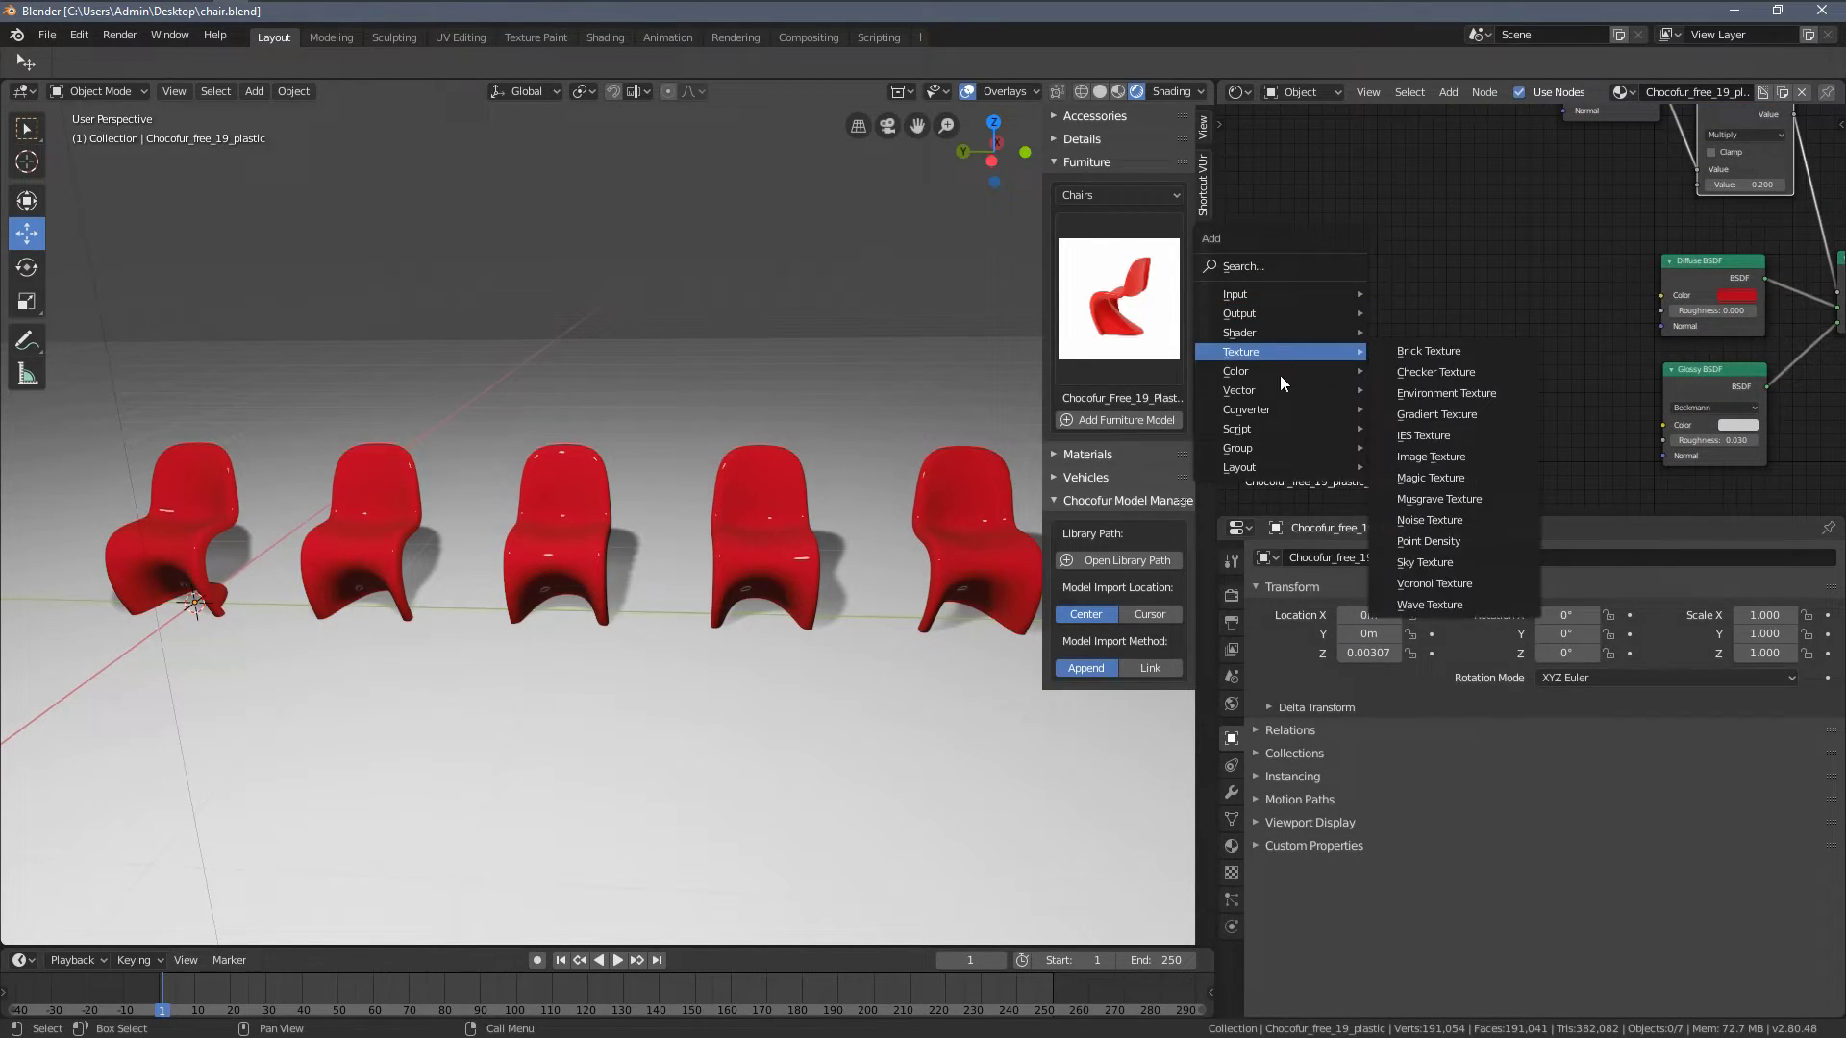
mouse_move(1278, 412)
click(1408, 435)
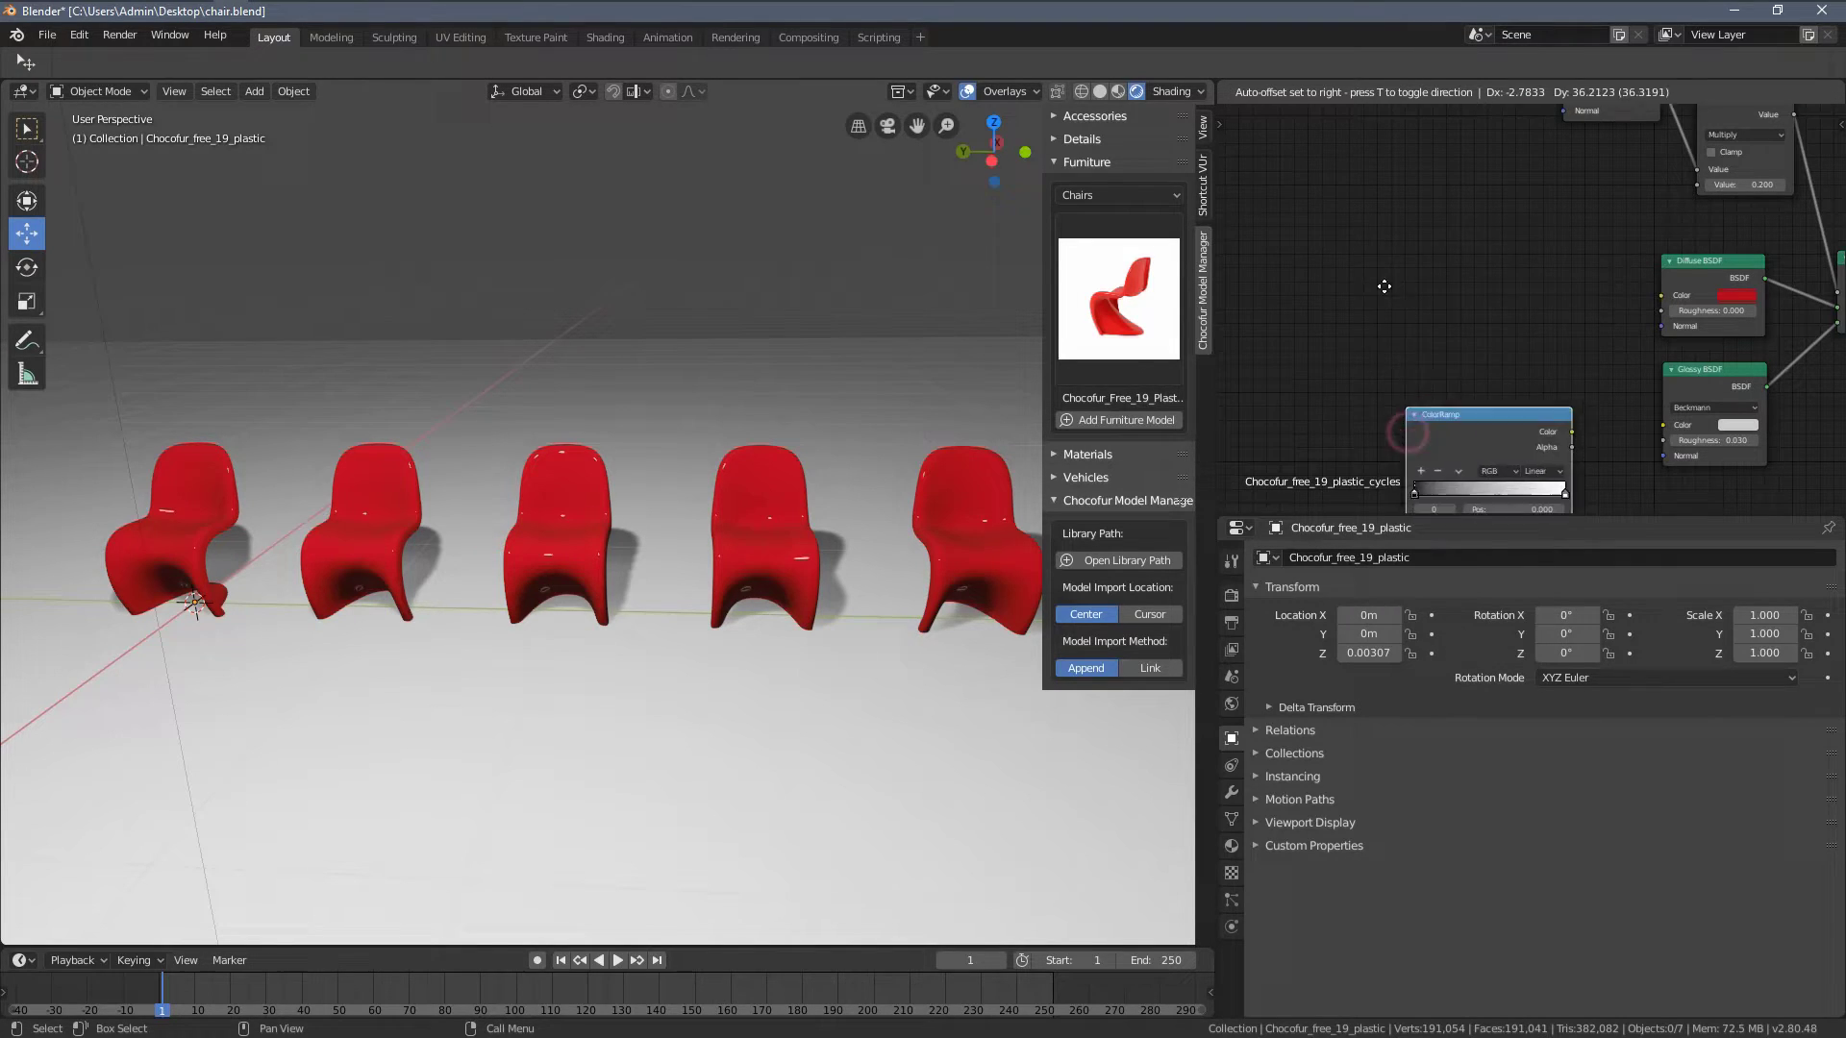
click(1467, 245)
scroll(1500, 212, up, 2)
drag(1528, 186, 1708, 290)
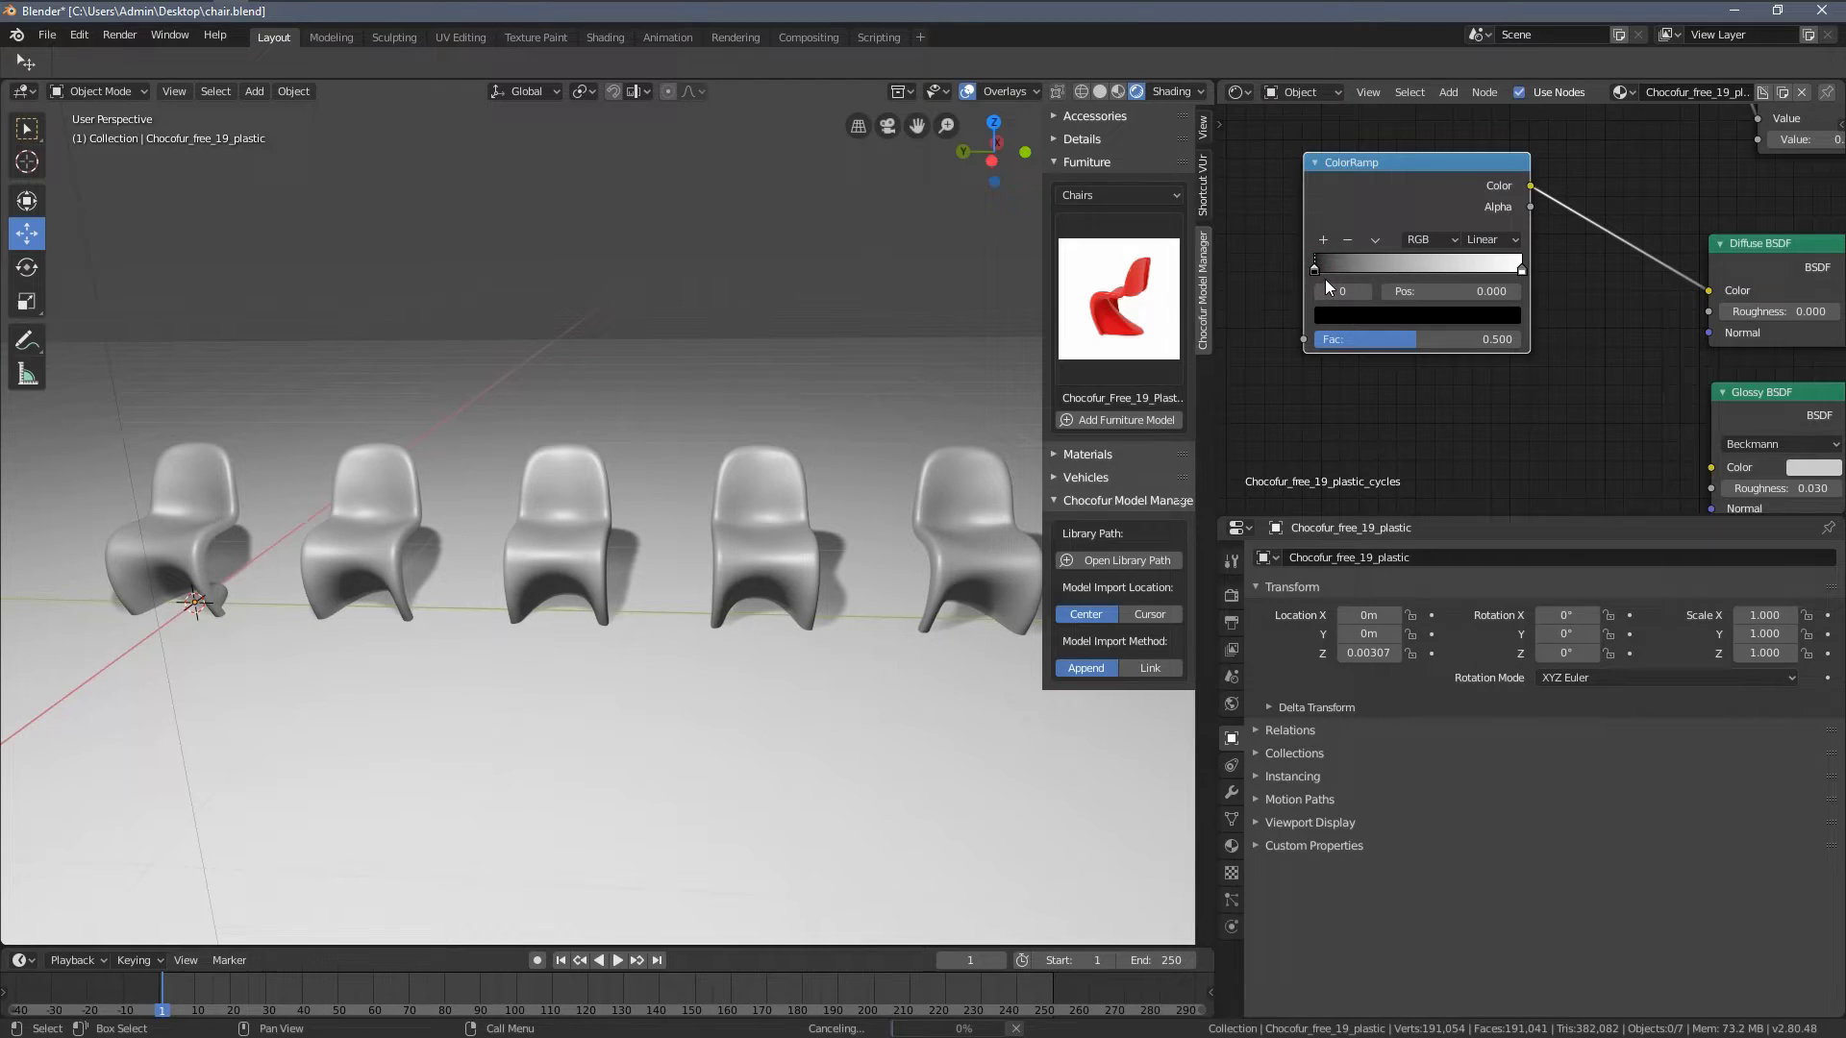
scroll(1336, 281, up, 3)
- Set the ramp's left stop to saturated blue and its right stop to orange
click(1324, 365)
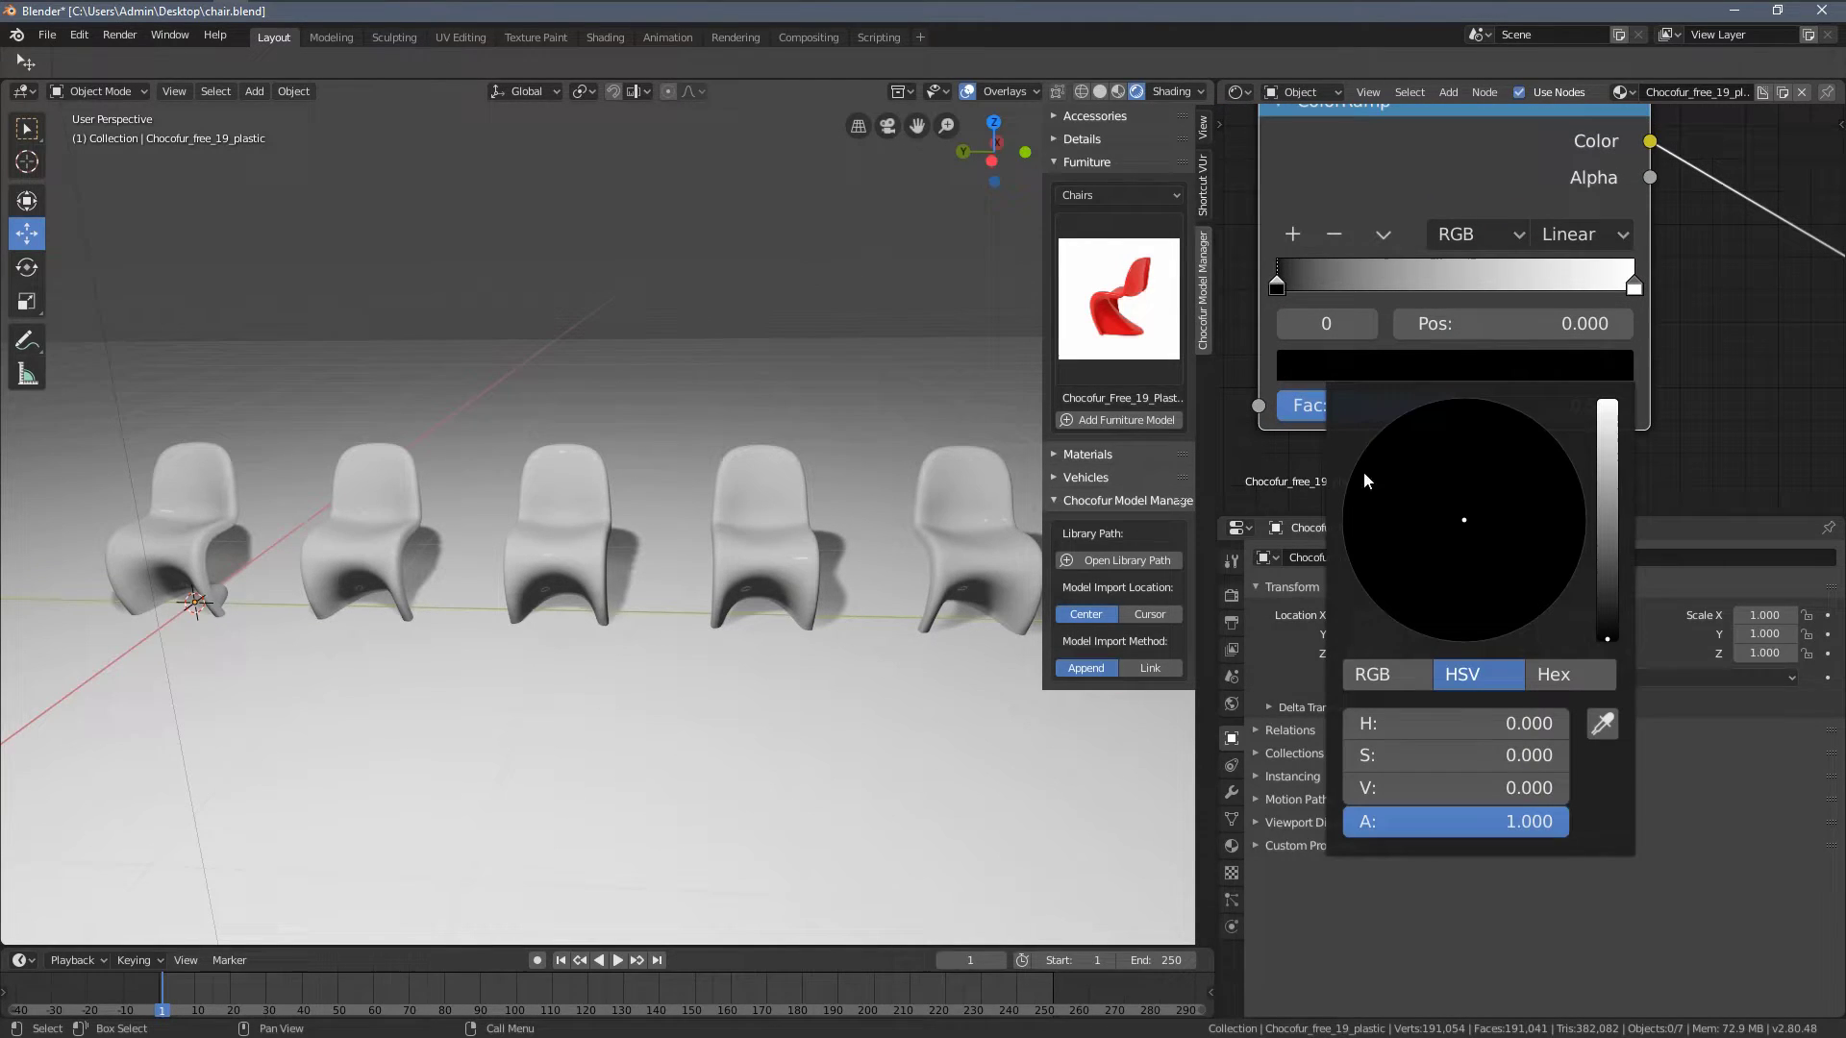
drag(1441, 787, 1517, 630)
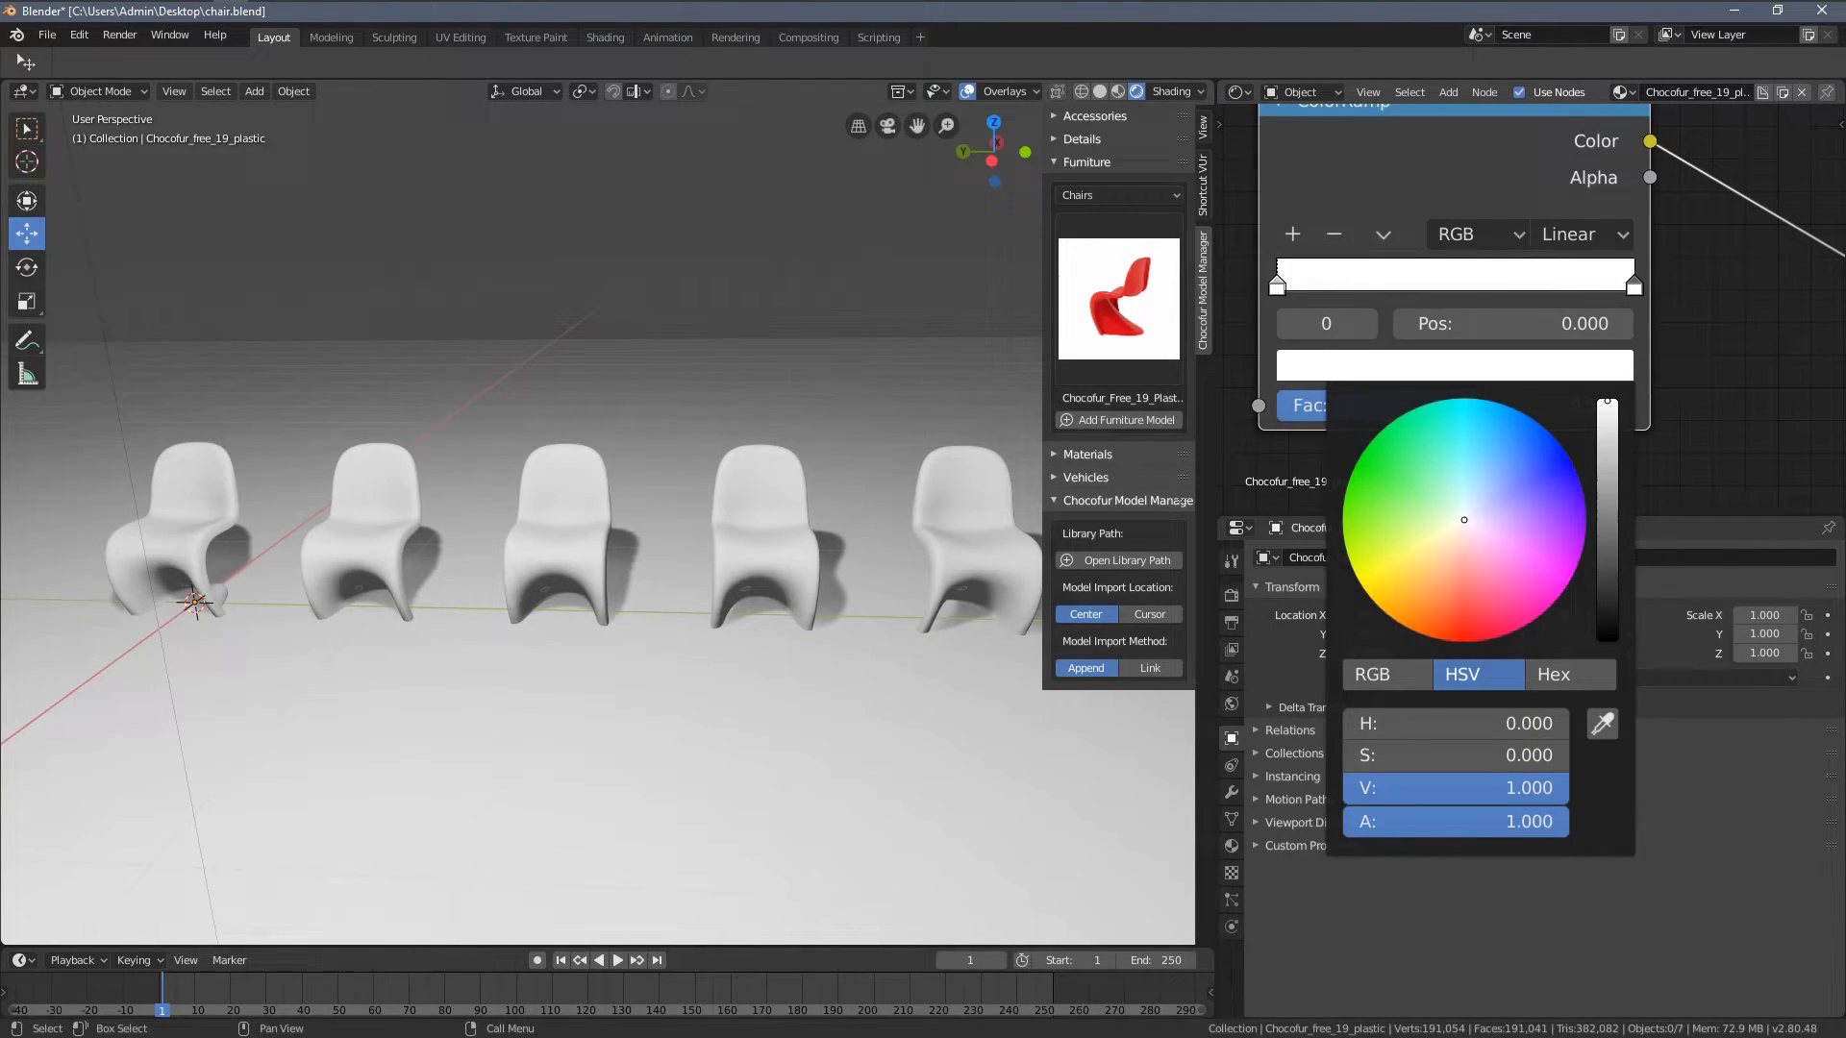
drag(1463, 519, 1517, 410)
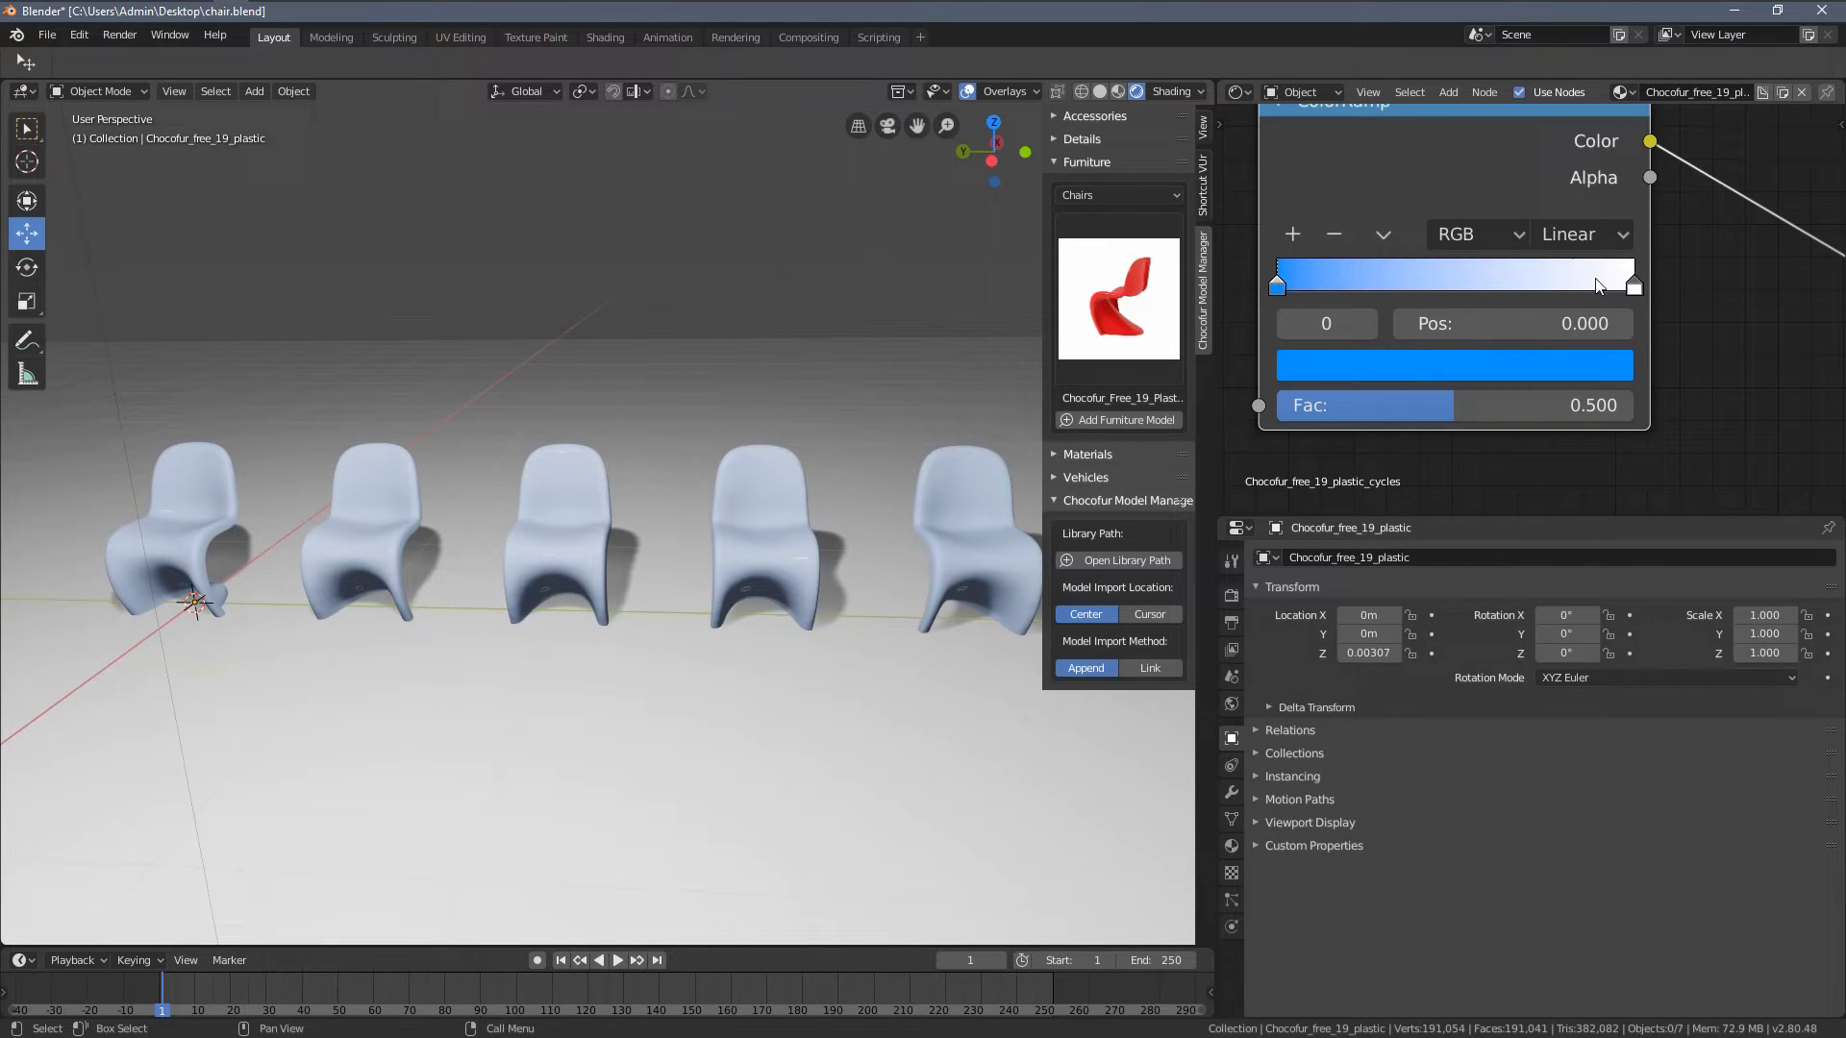
click(1632, 286)
click(1564, 366)
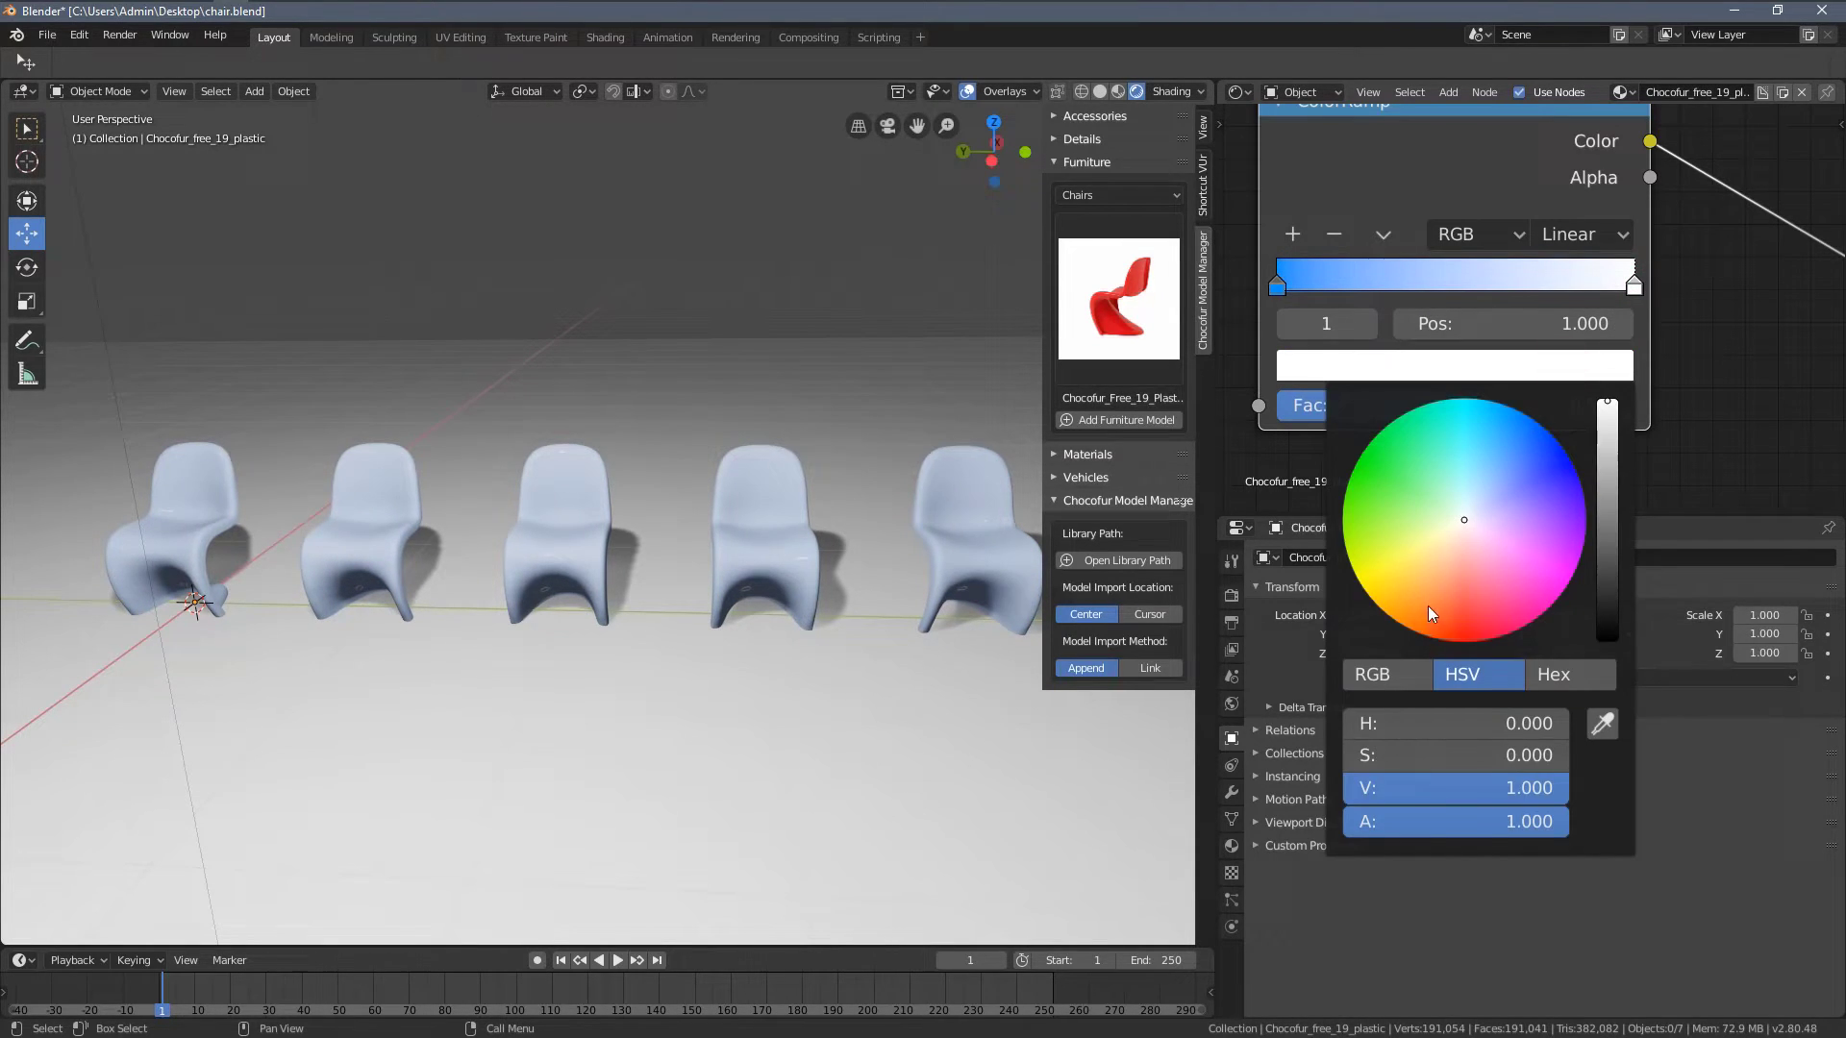
drag(1429, 613, 1382, 611)
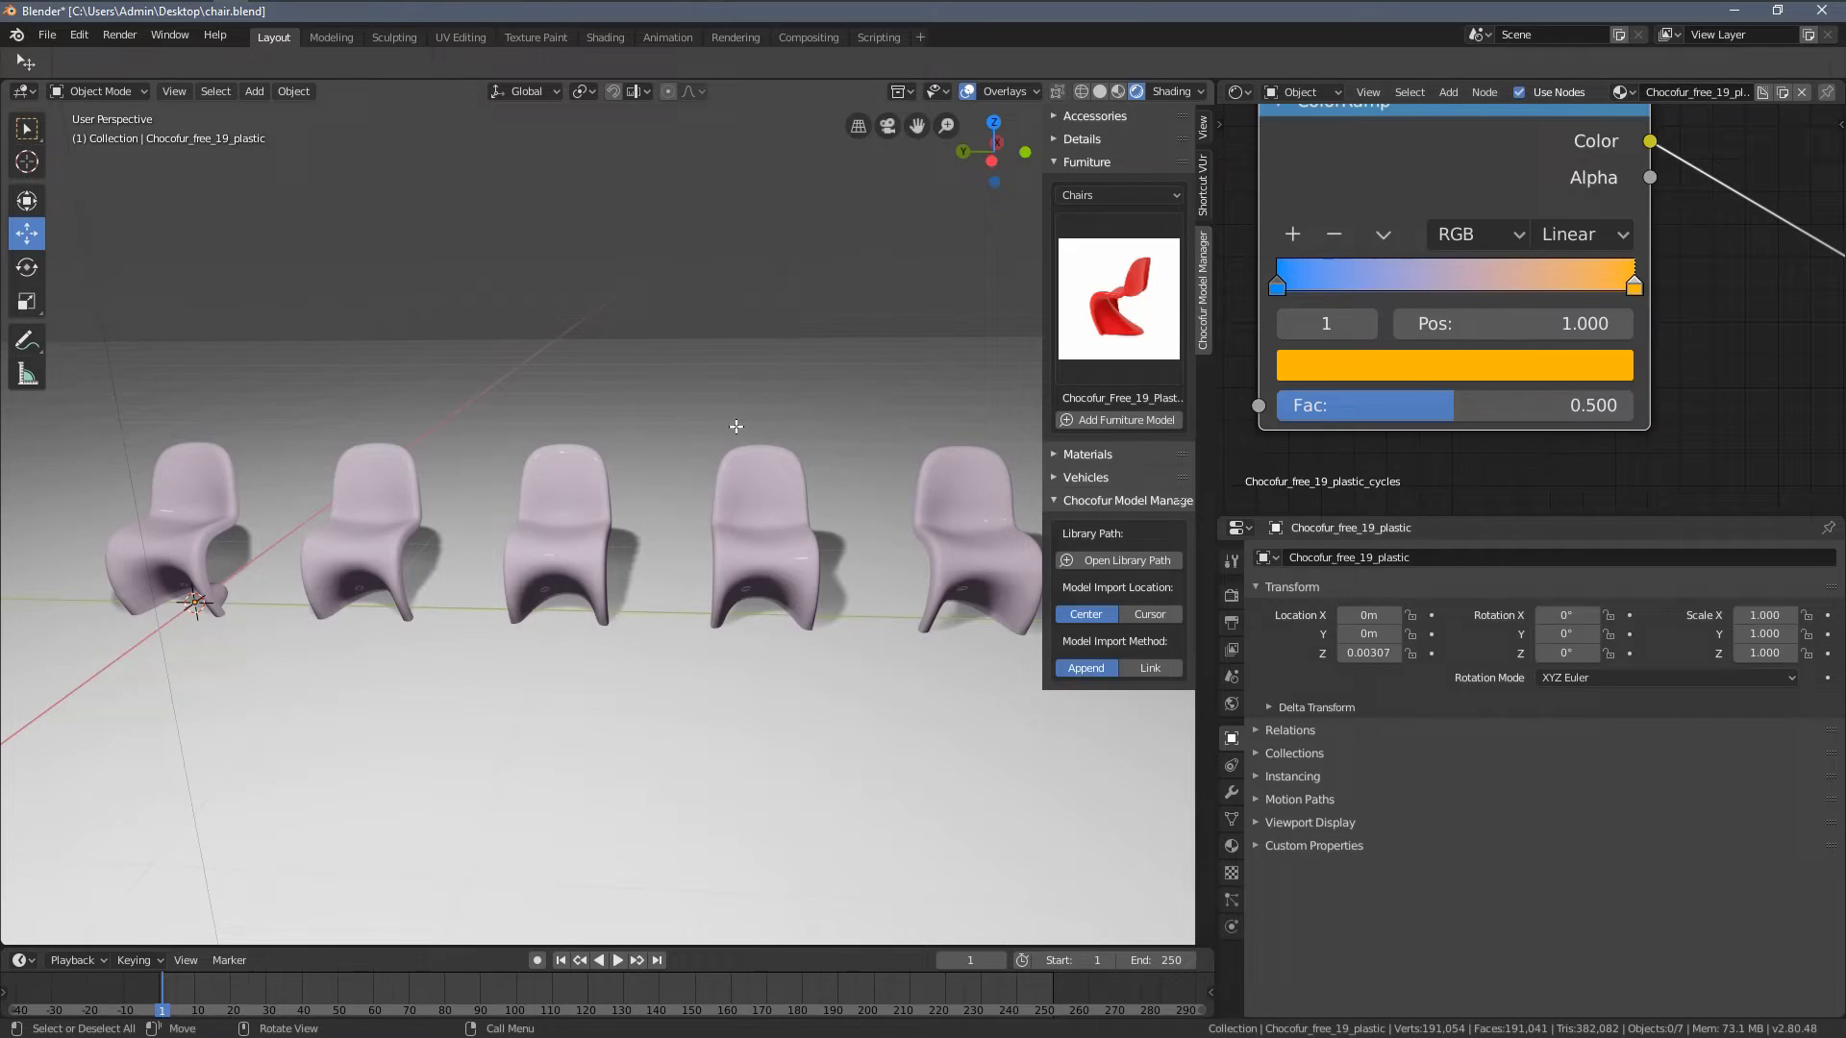
scroll(736, 425, down, 3)
middle_drag(551, 498, 703, 498)
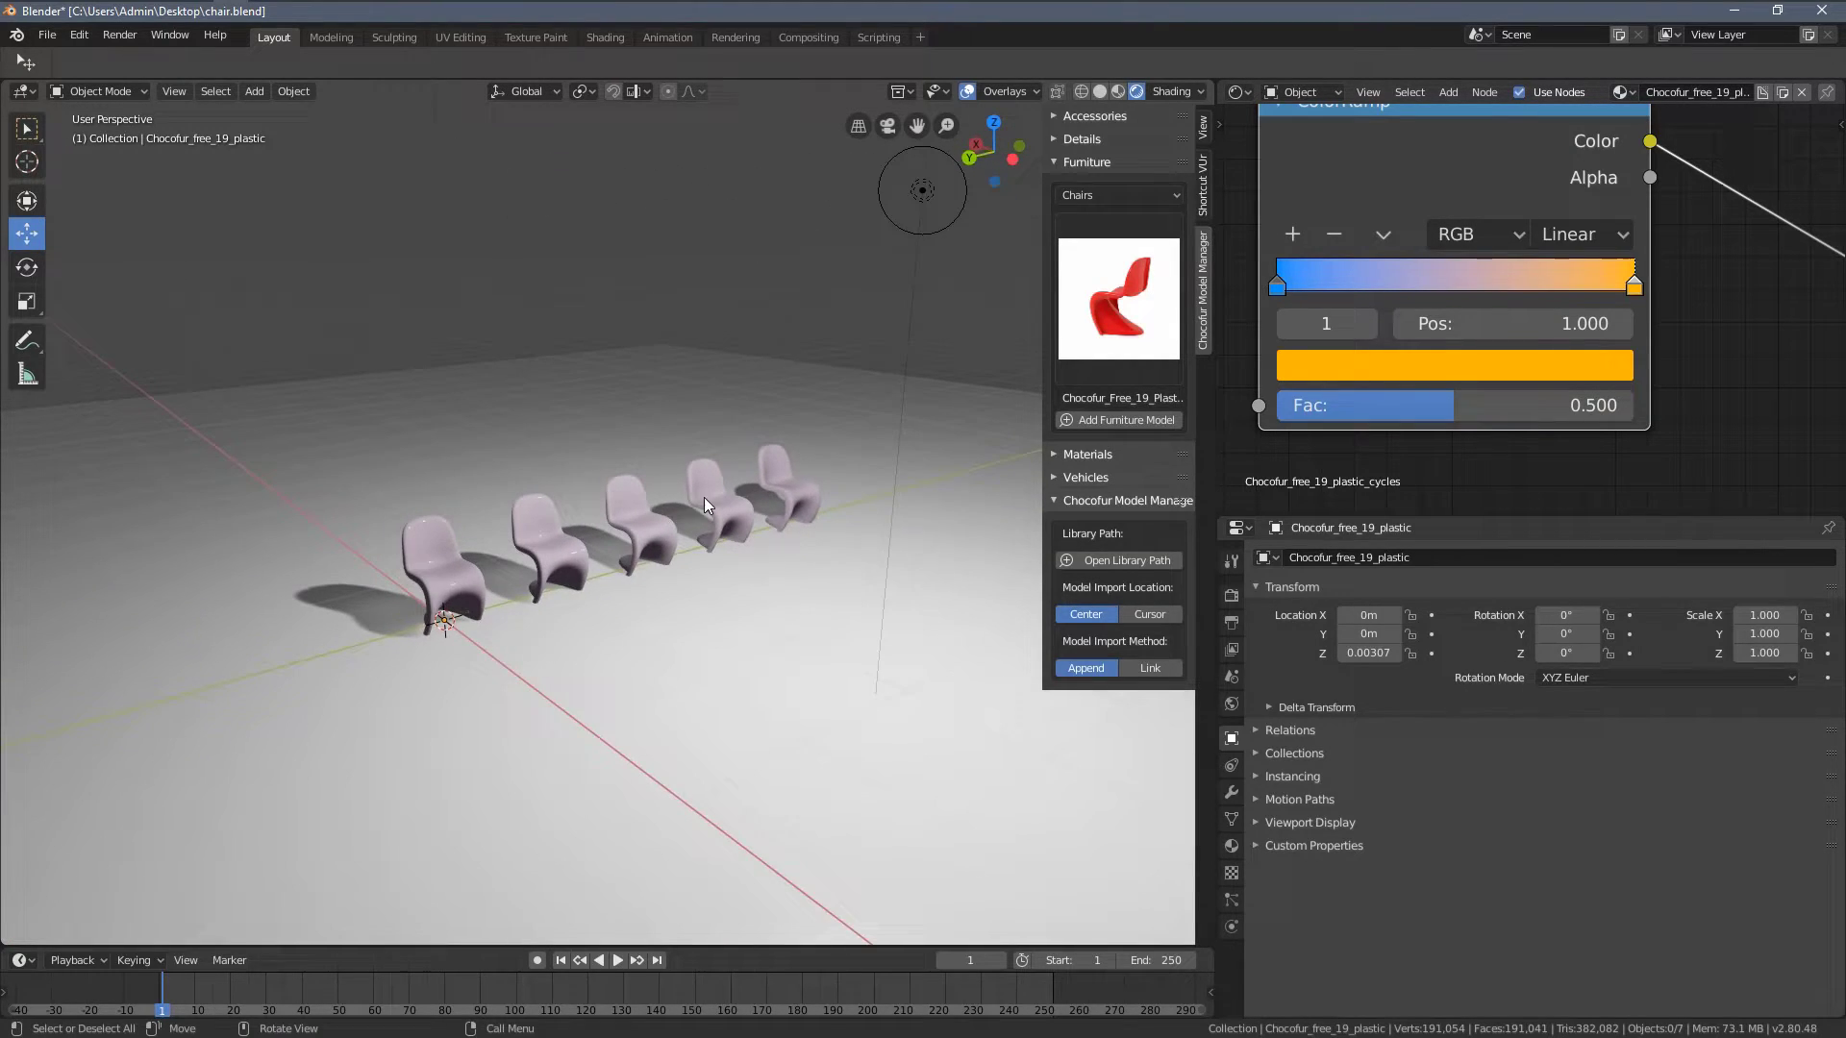
scroll(658, 506, up, 2)
- Add an Object Info node beside the ColorRamp and link its Random output to Fac
scroll(1240, 280, down, 5)
middle_drag(1240, 281, 1371, 304)
key(shift+a)
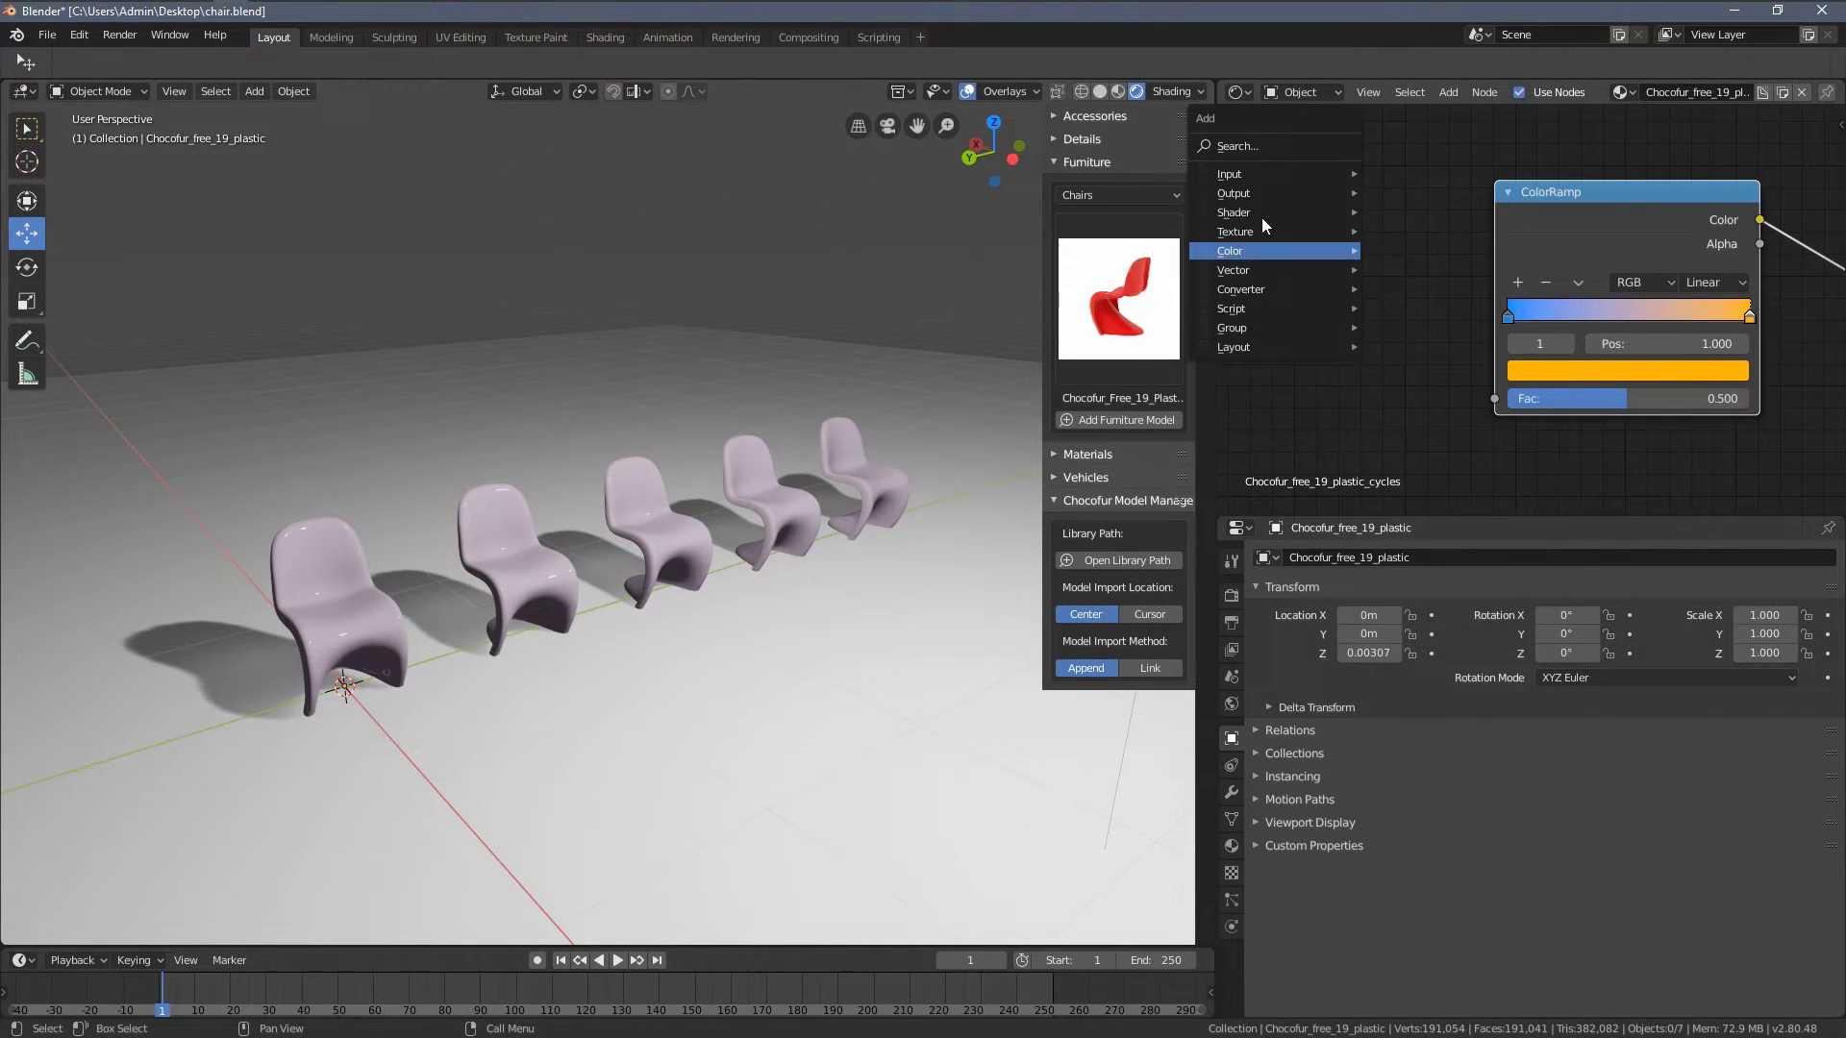
mouse_move(1288, 174)
click(1449, 363)
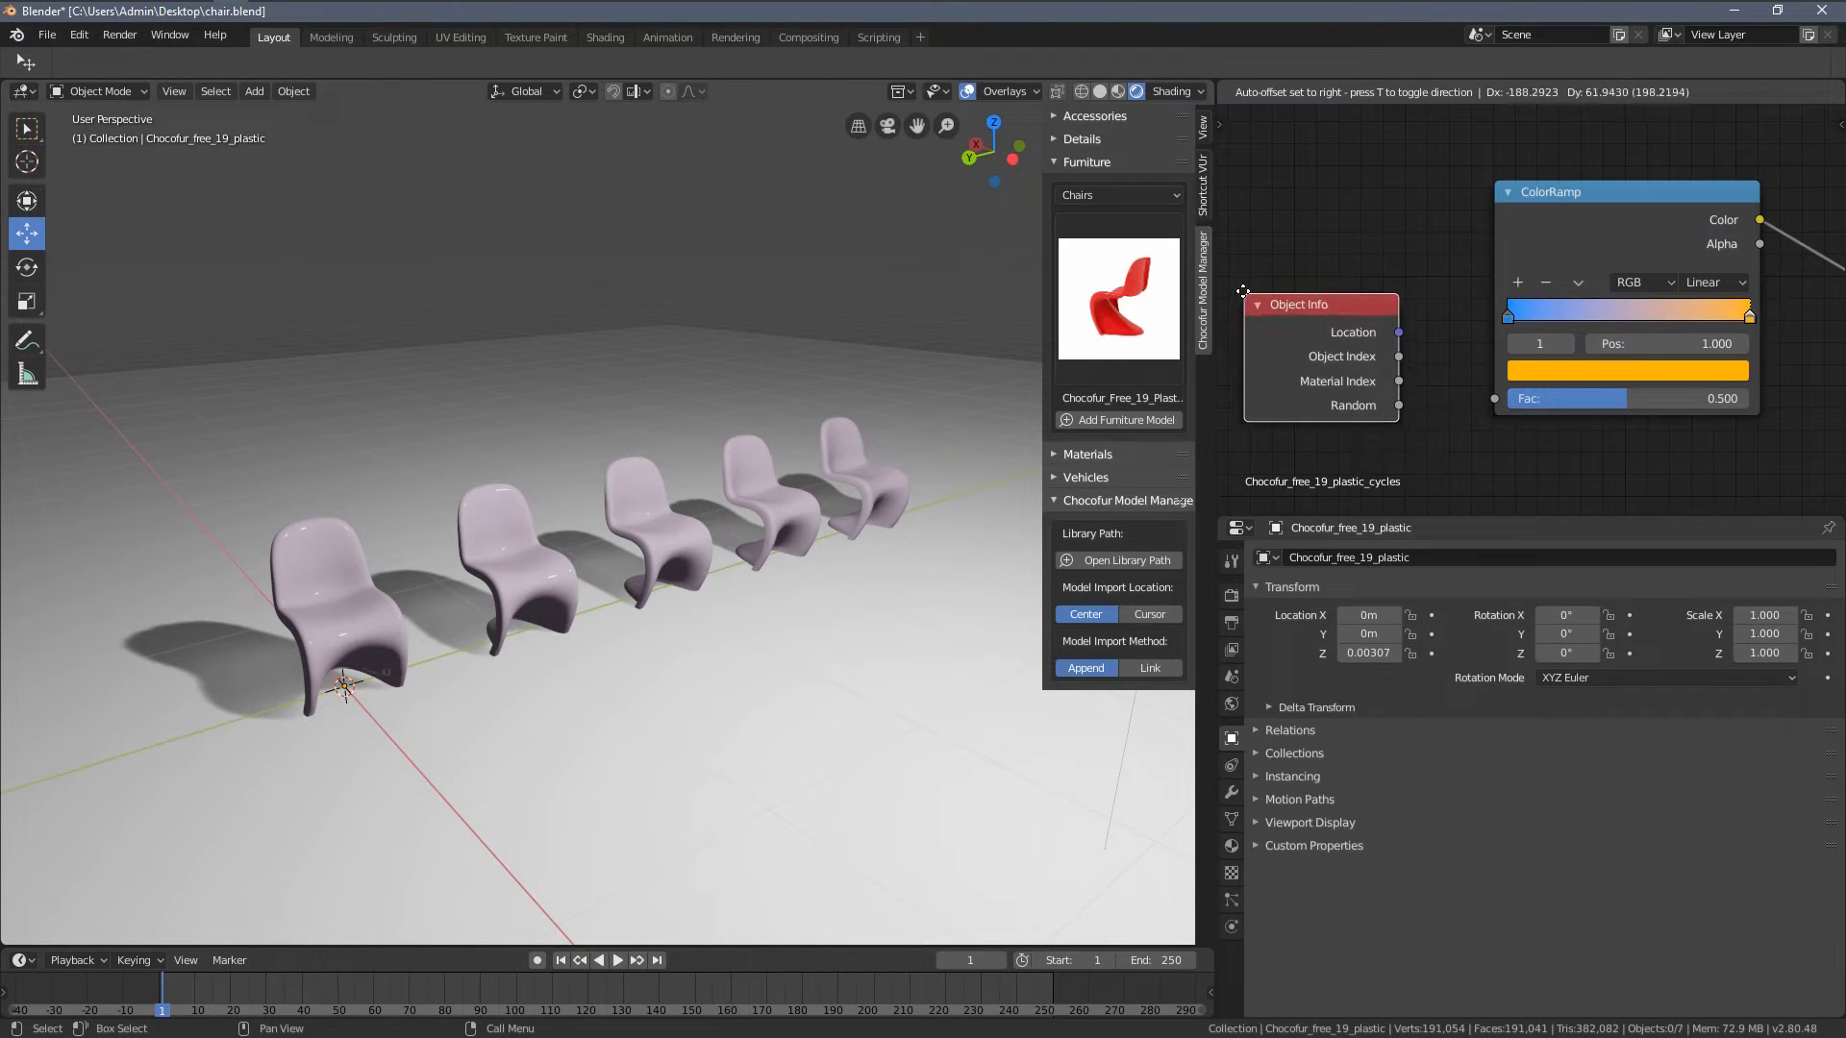
click(1384, 301)
scroll(1384, 302, up, 1)
drag(1444, 397, 1560, 392)
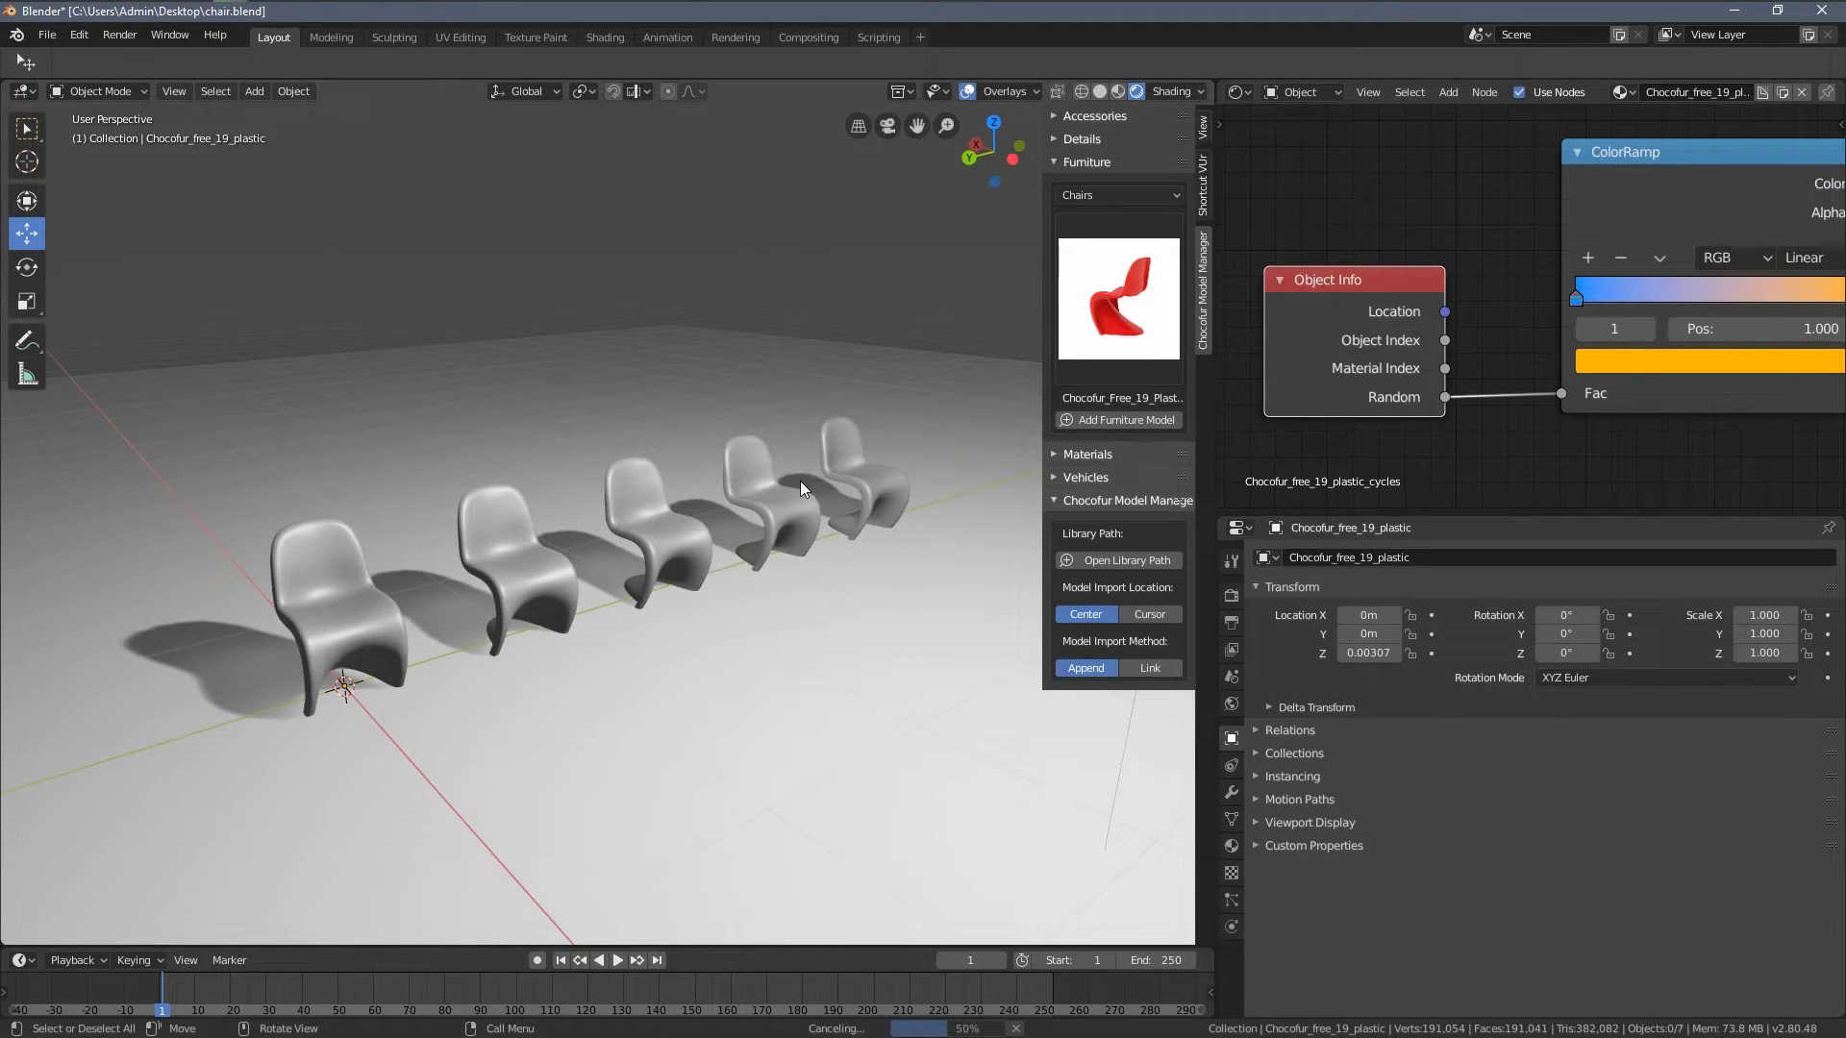
- Slide the ramp's right stop left and feed Object Index into the ColorRamp Fac instead of Random
scroll(804, 480, down, 2)
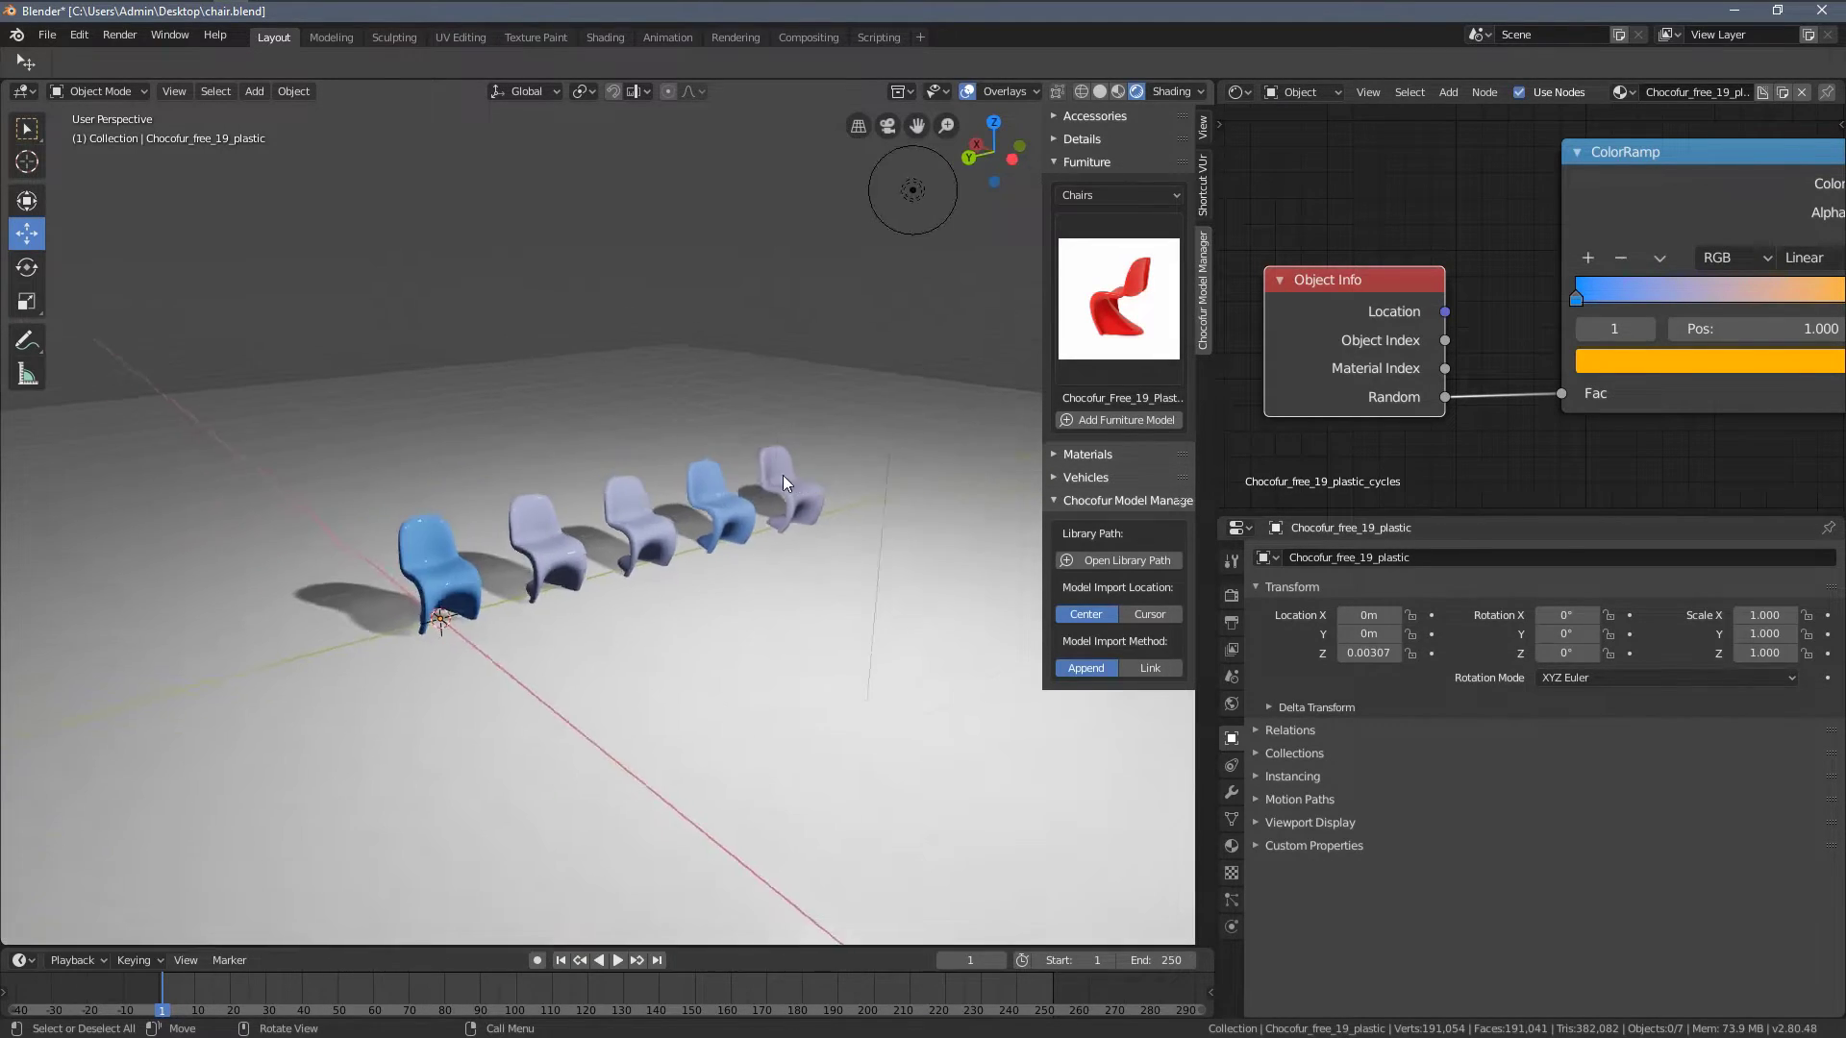
middle_drag(782, 475, 727, 475)
drag(1310, 280, 1202, 273)
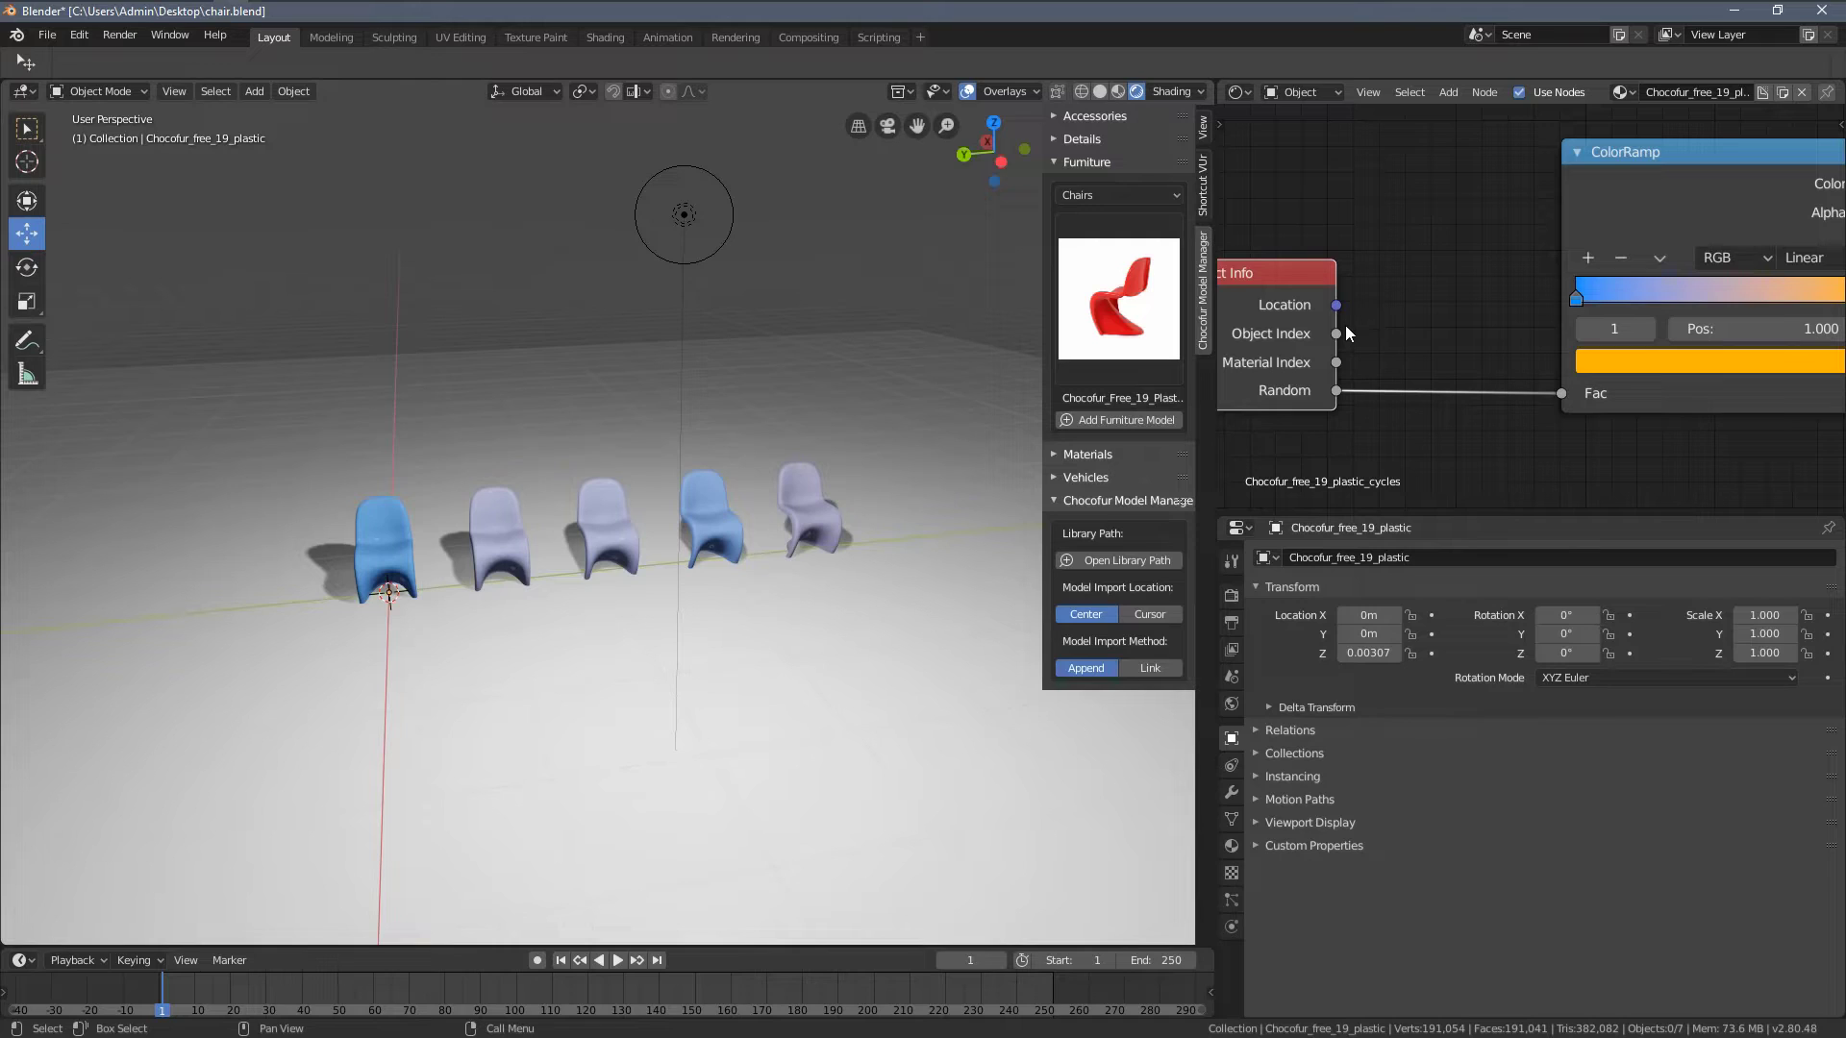
middle_drag(1690, 286, 1524, 300)
drag(1693, 308, 1637, 311)
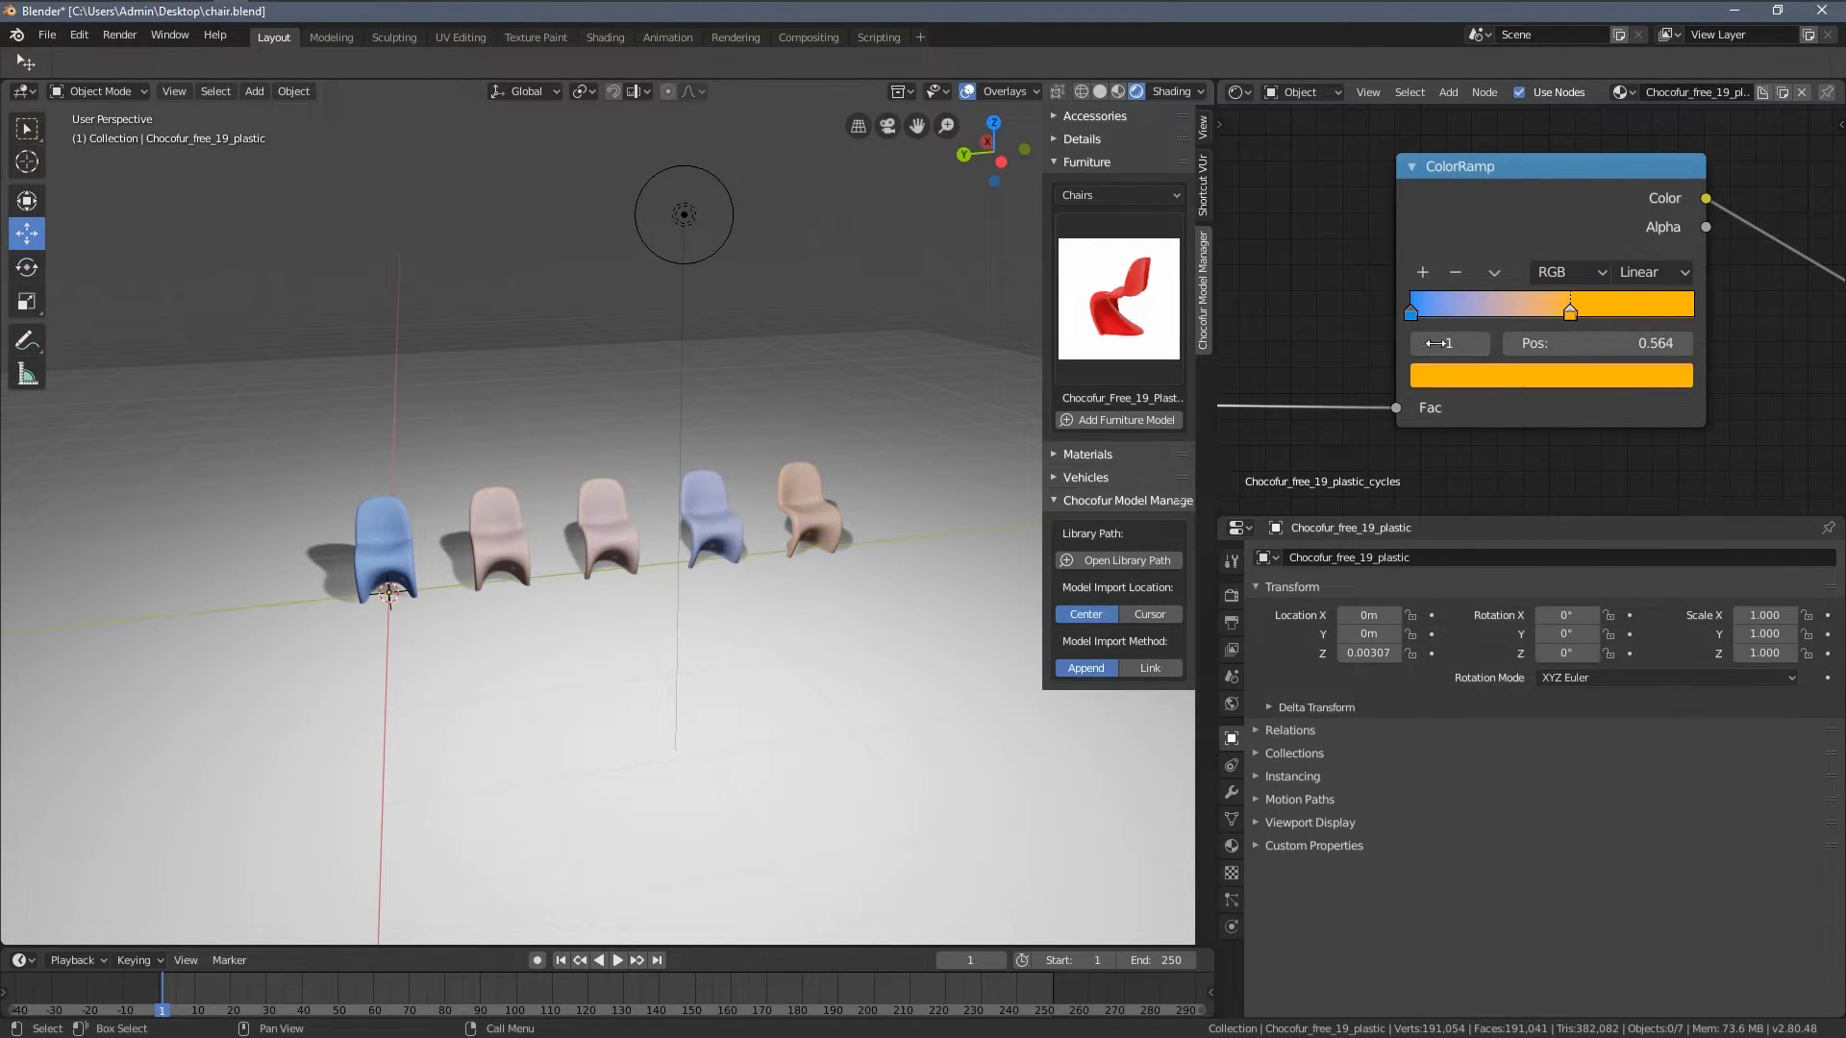
middle_drag(1437, 343, 1605, 321)
middle_drag(788, 500, 852, 390)
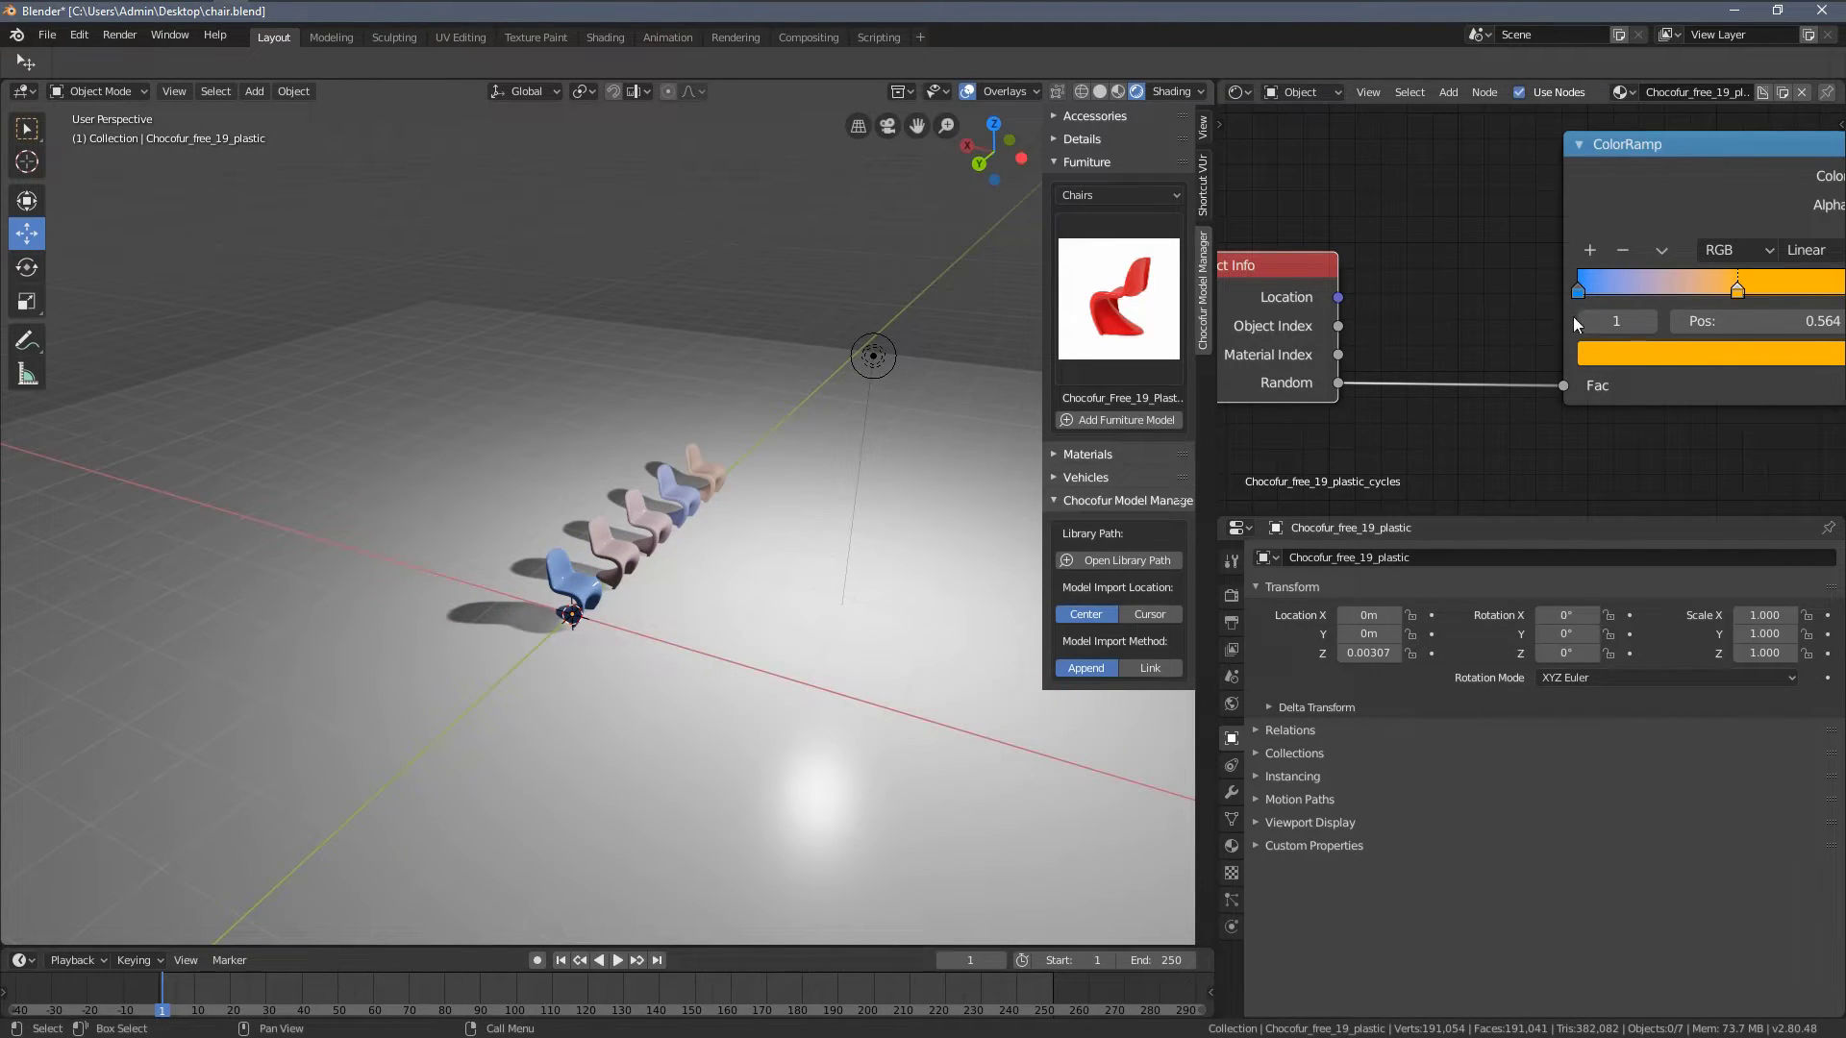
mouse_move(1377, 326)
middle_down()
mouse_move(1330, 340)
mouse_move(1355, 344)
middle_up()
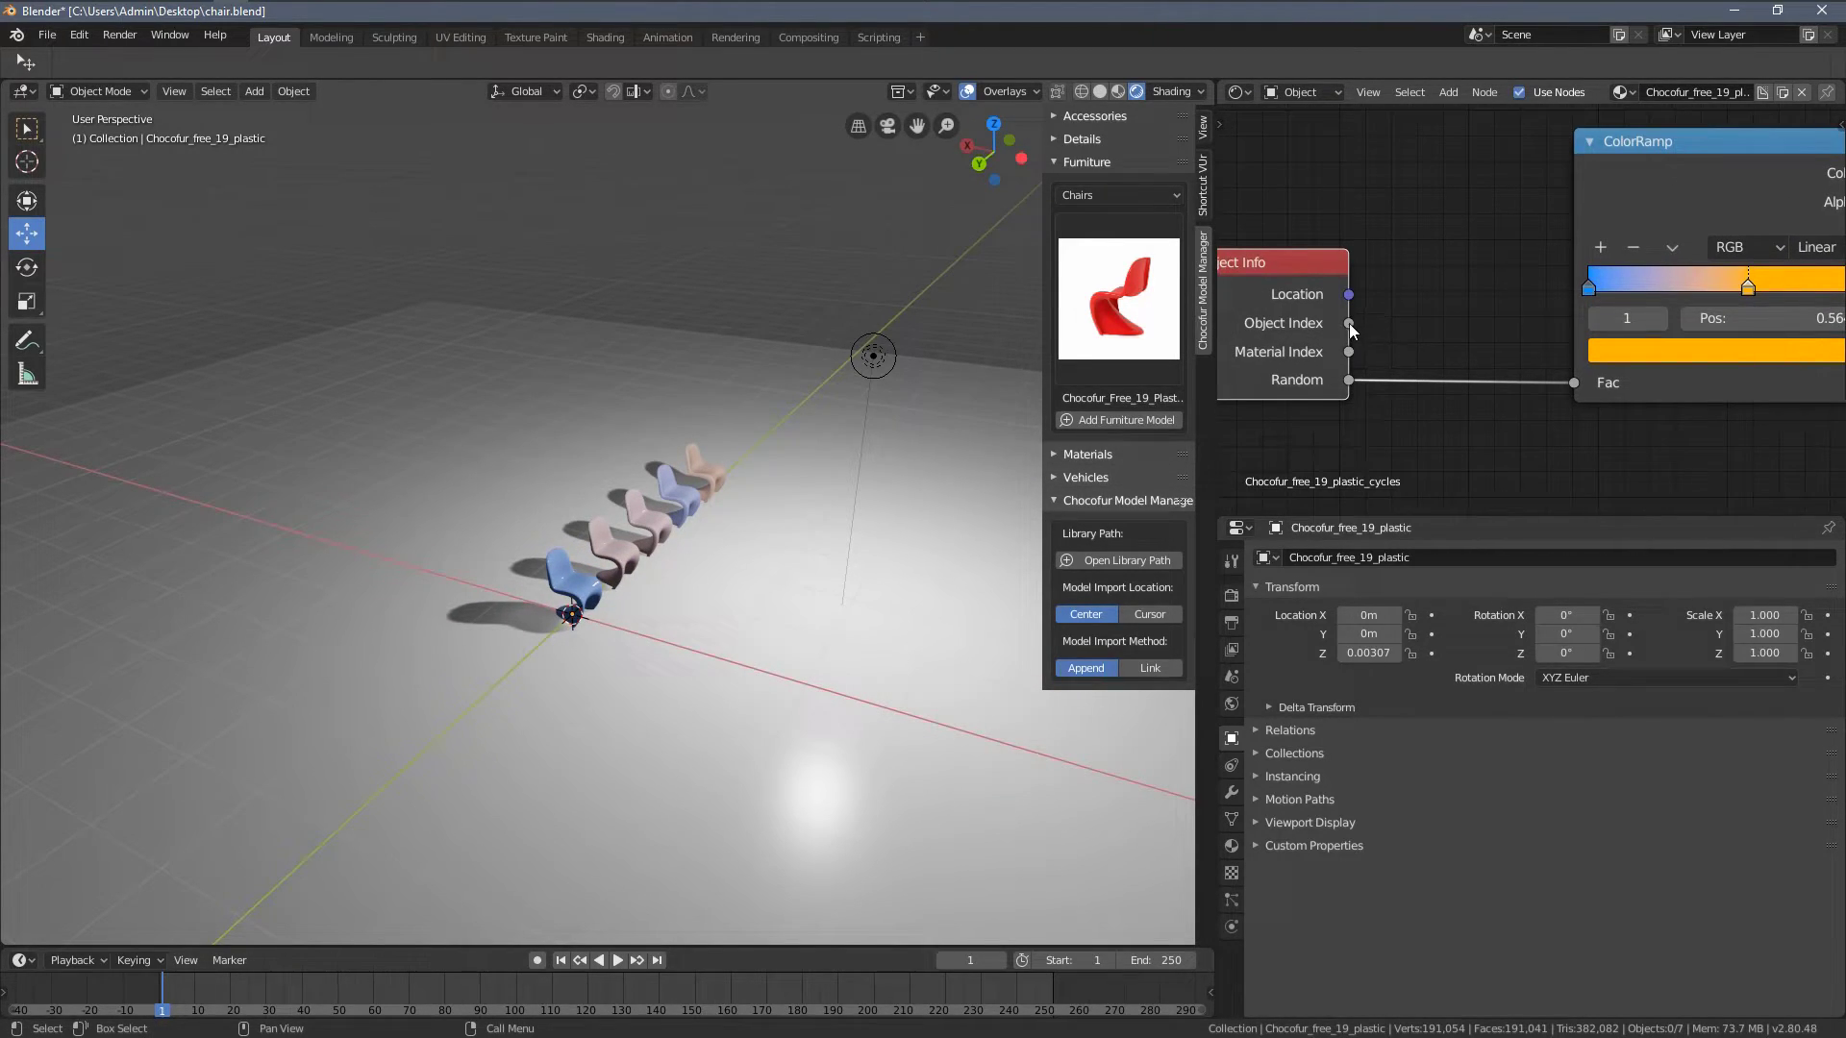
drag(1348, 327, 1574, 387)
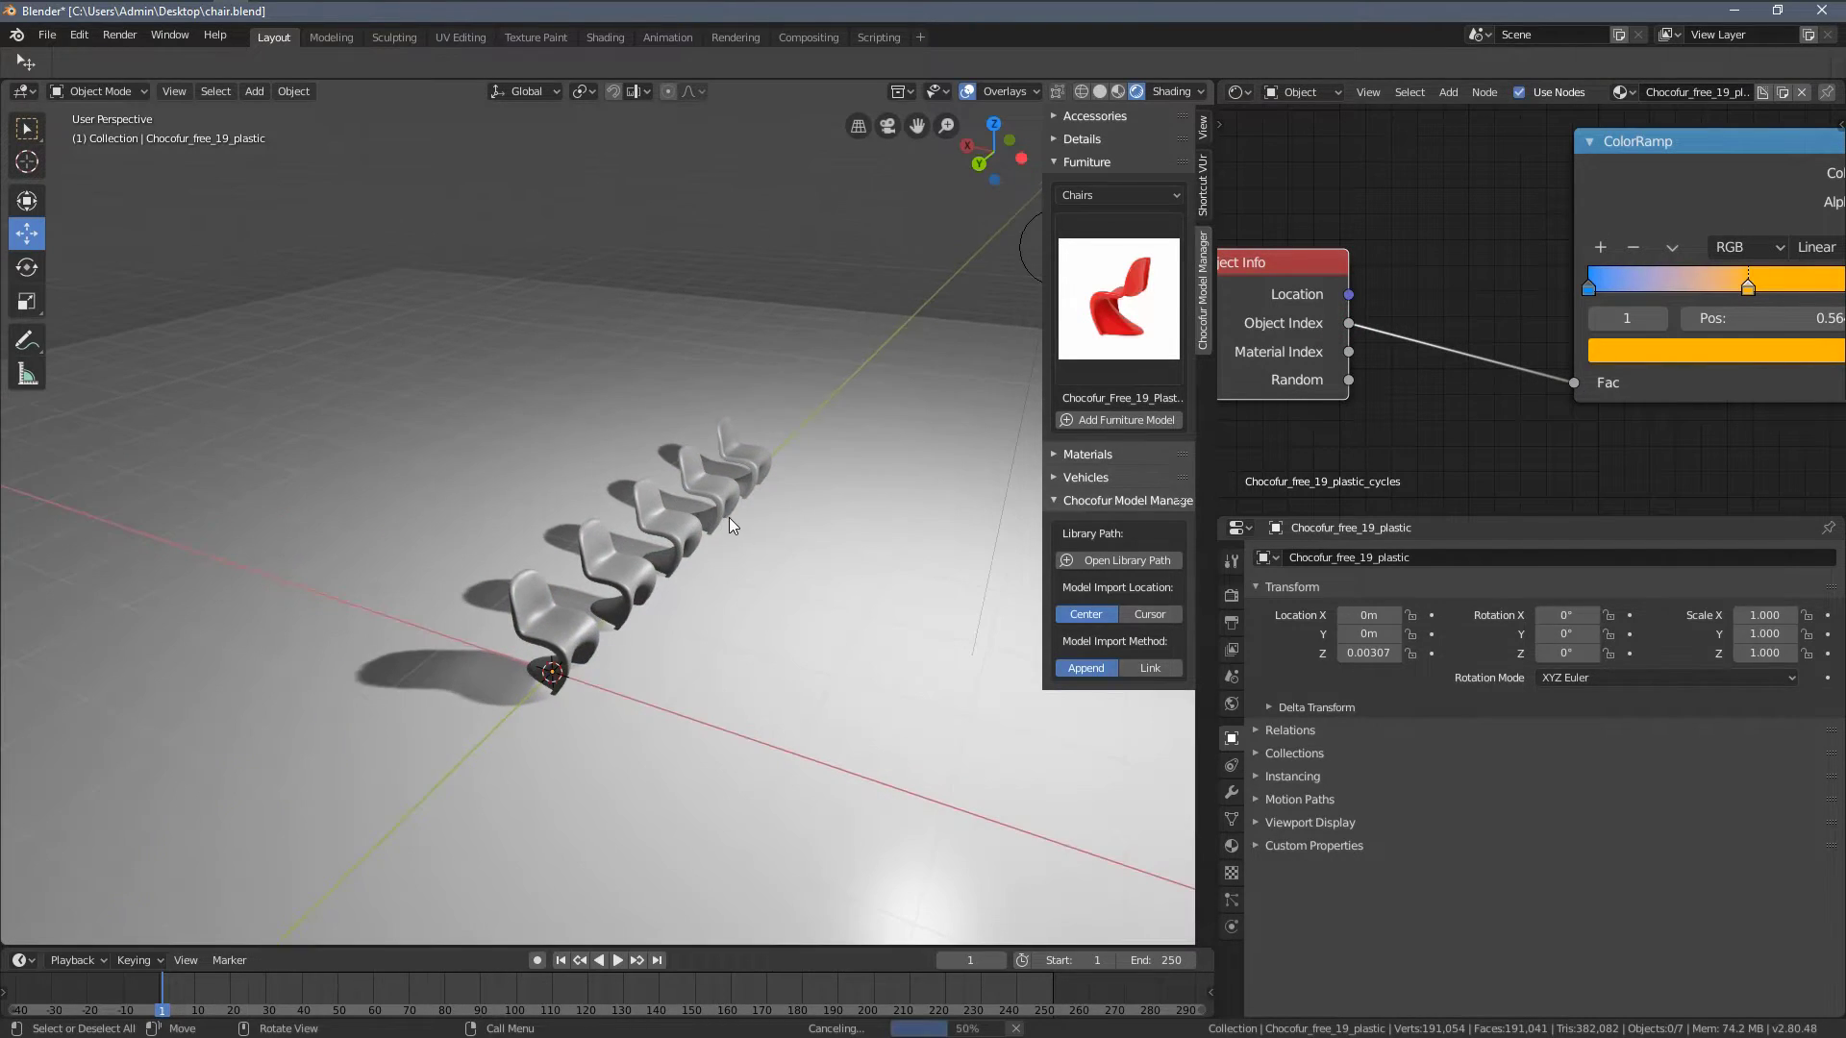
middle_drag(729, 517, 399, 480)
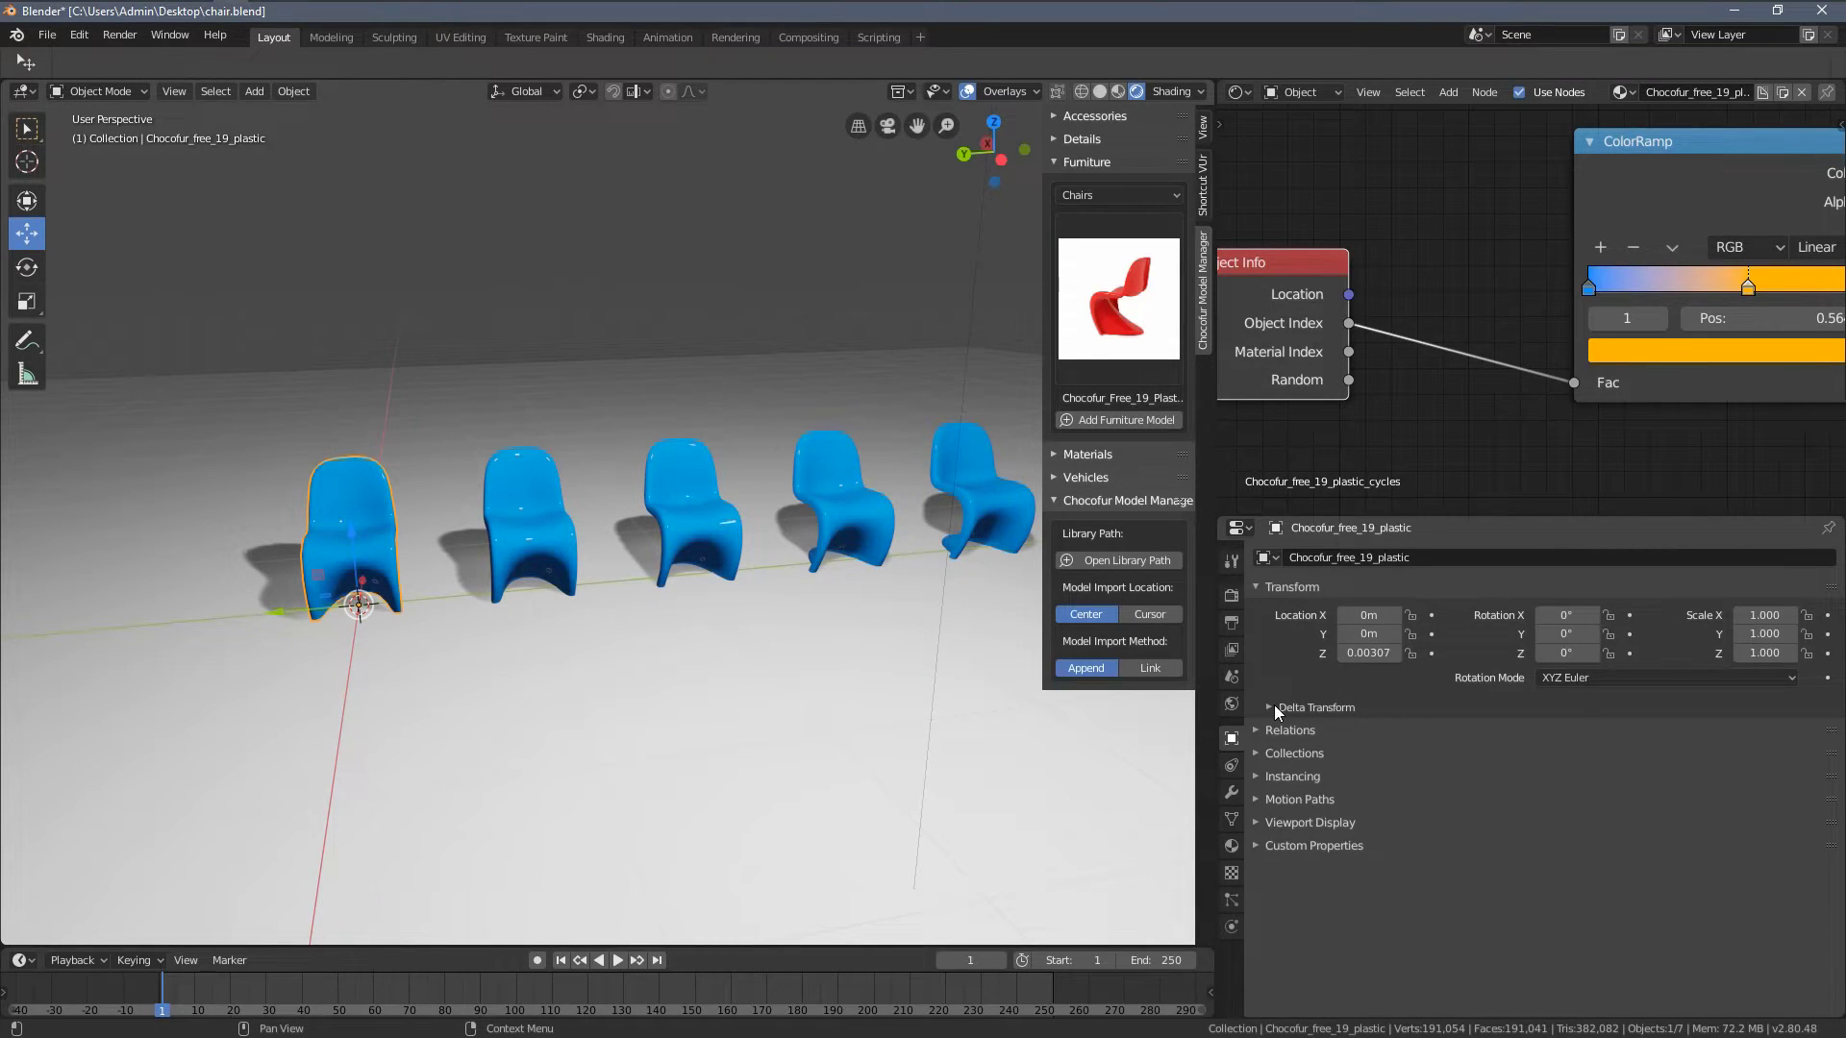
- Show the Relations panel and set the second and third chairs' Pass Index to 1 and 2
click(1272, 585)
click(1257, 611)
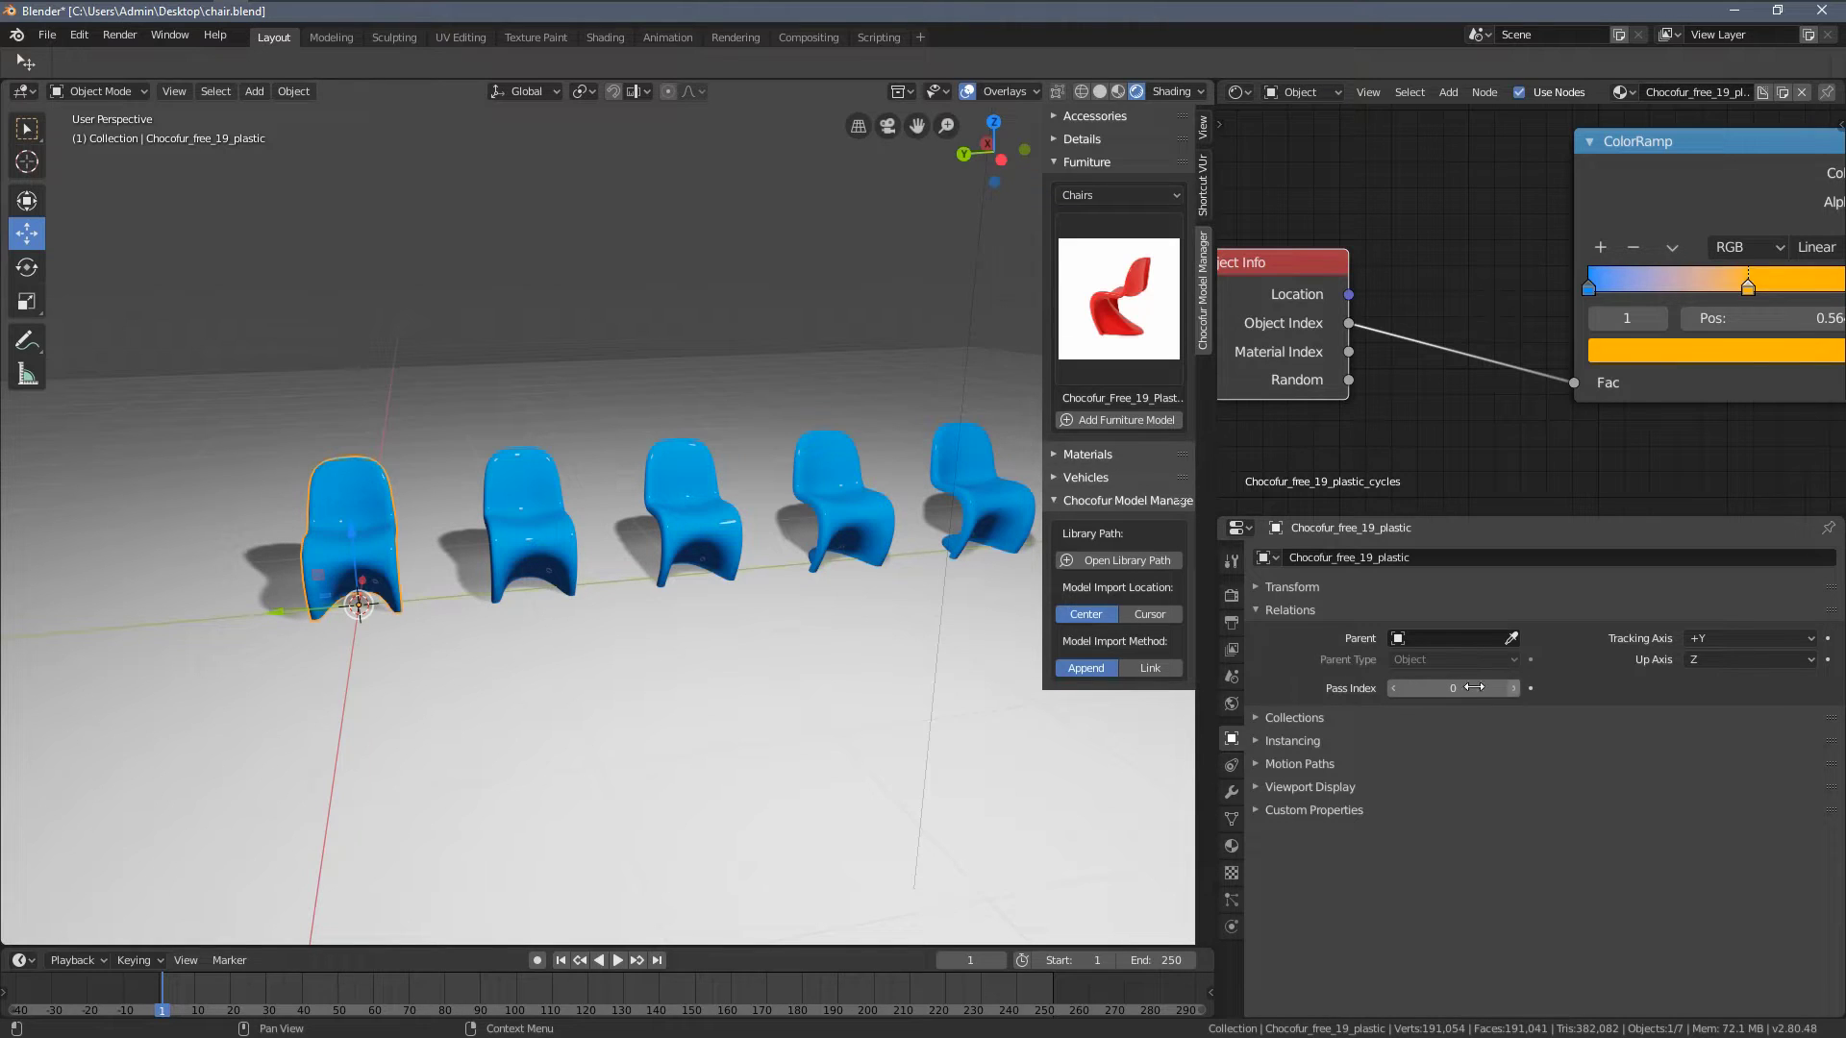
click(519, 514)
click(1511, 686)
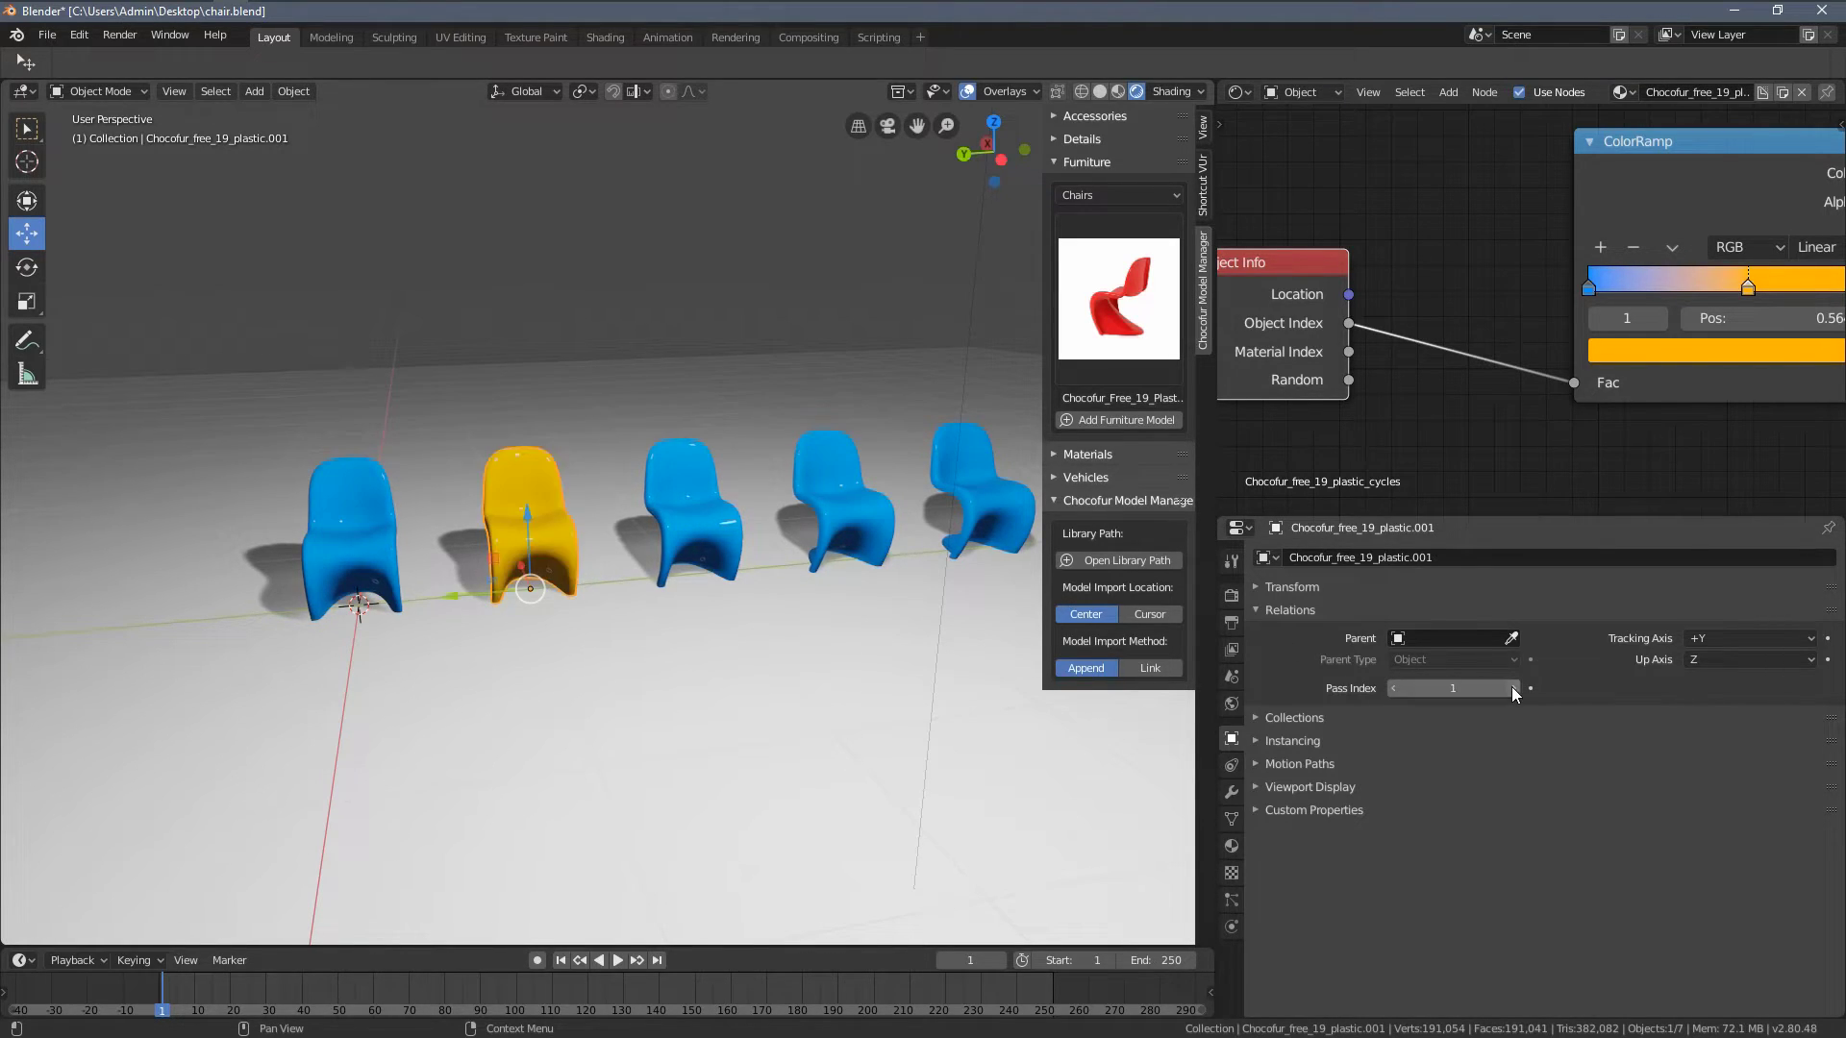
click(673, 492)
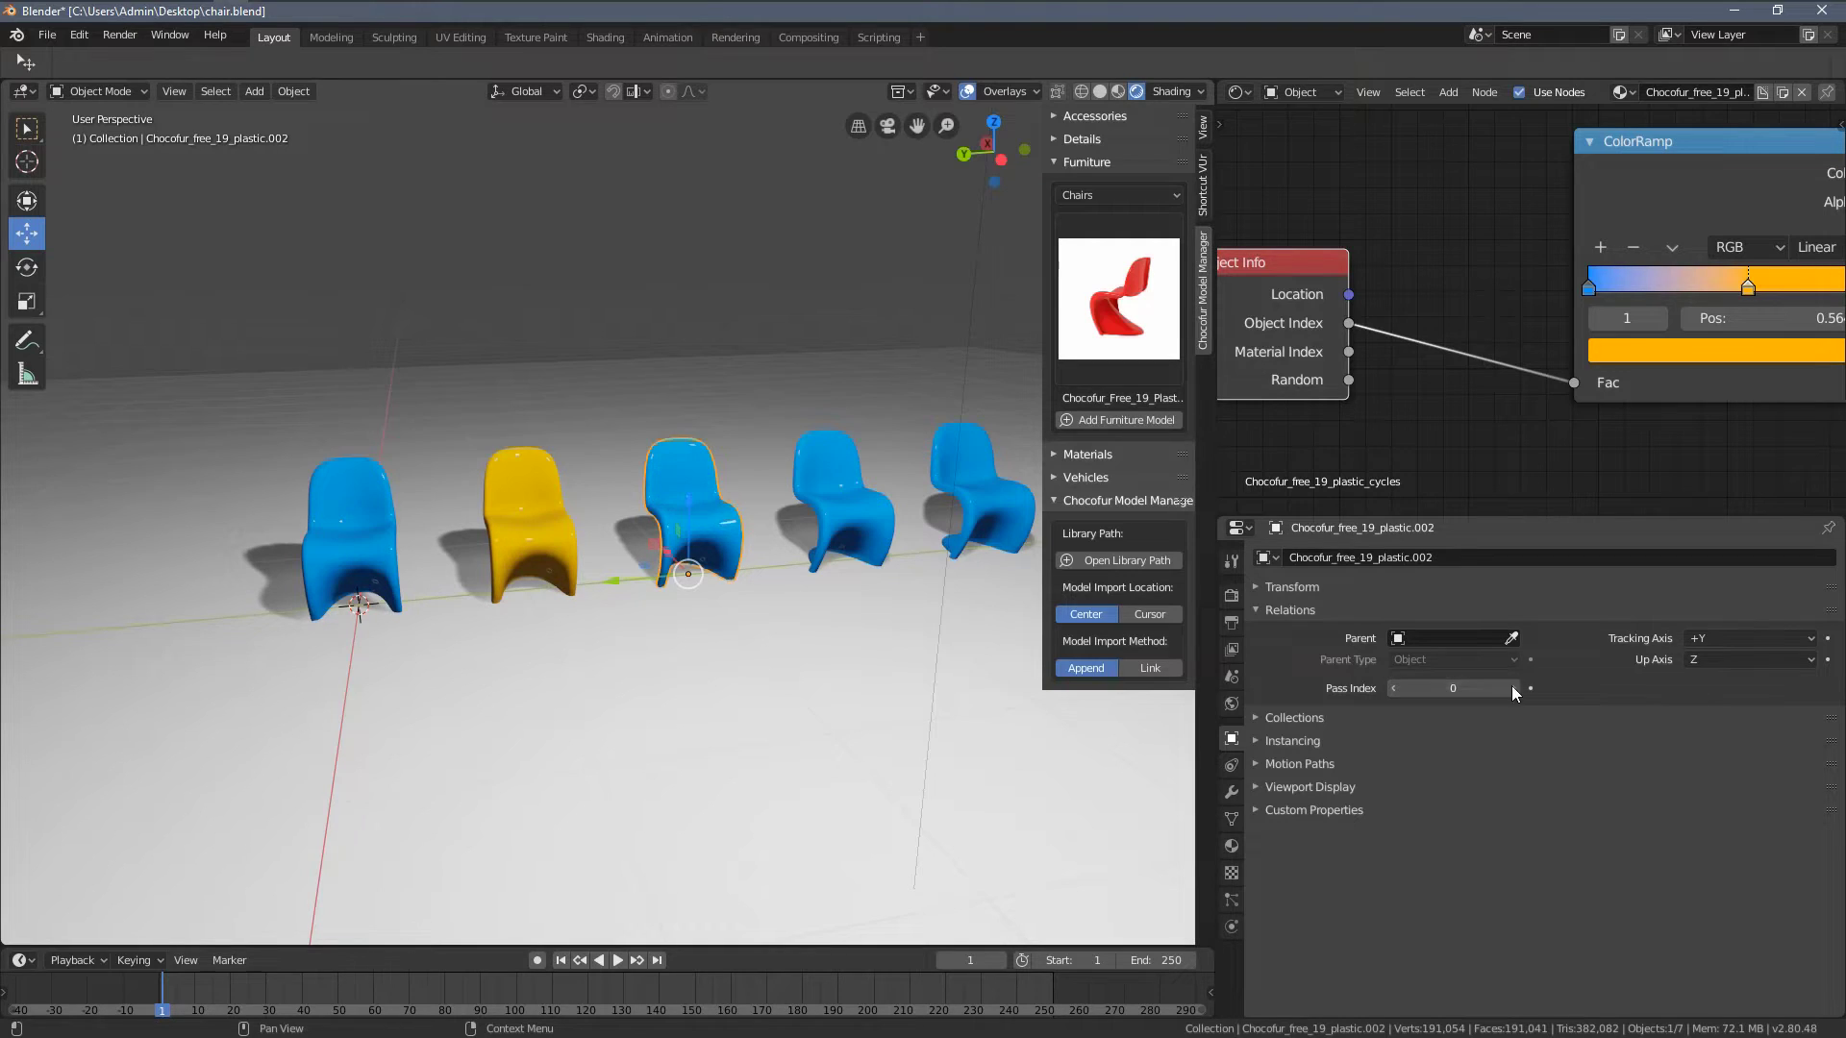
click(1511, 684)
- Set the fourth and fifth chairs' Pass Index to 3 and 4
middle_drag(865, 588, 846, 544)
click(825, 526)
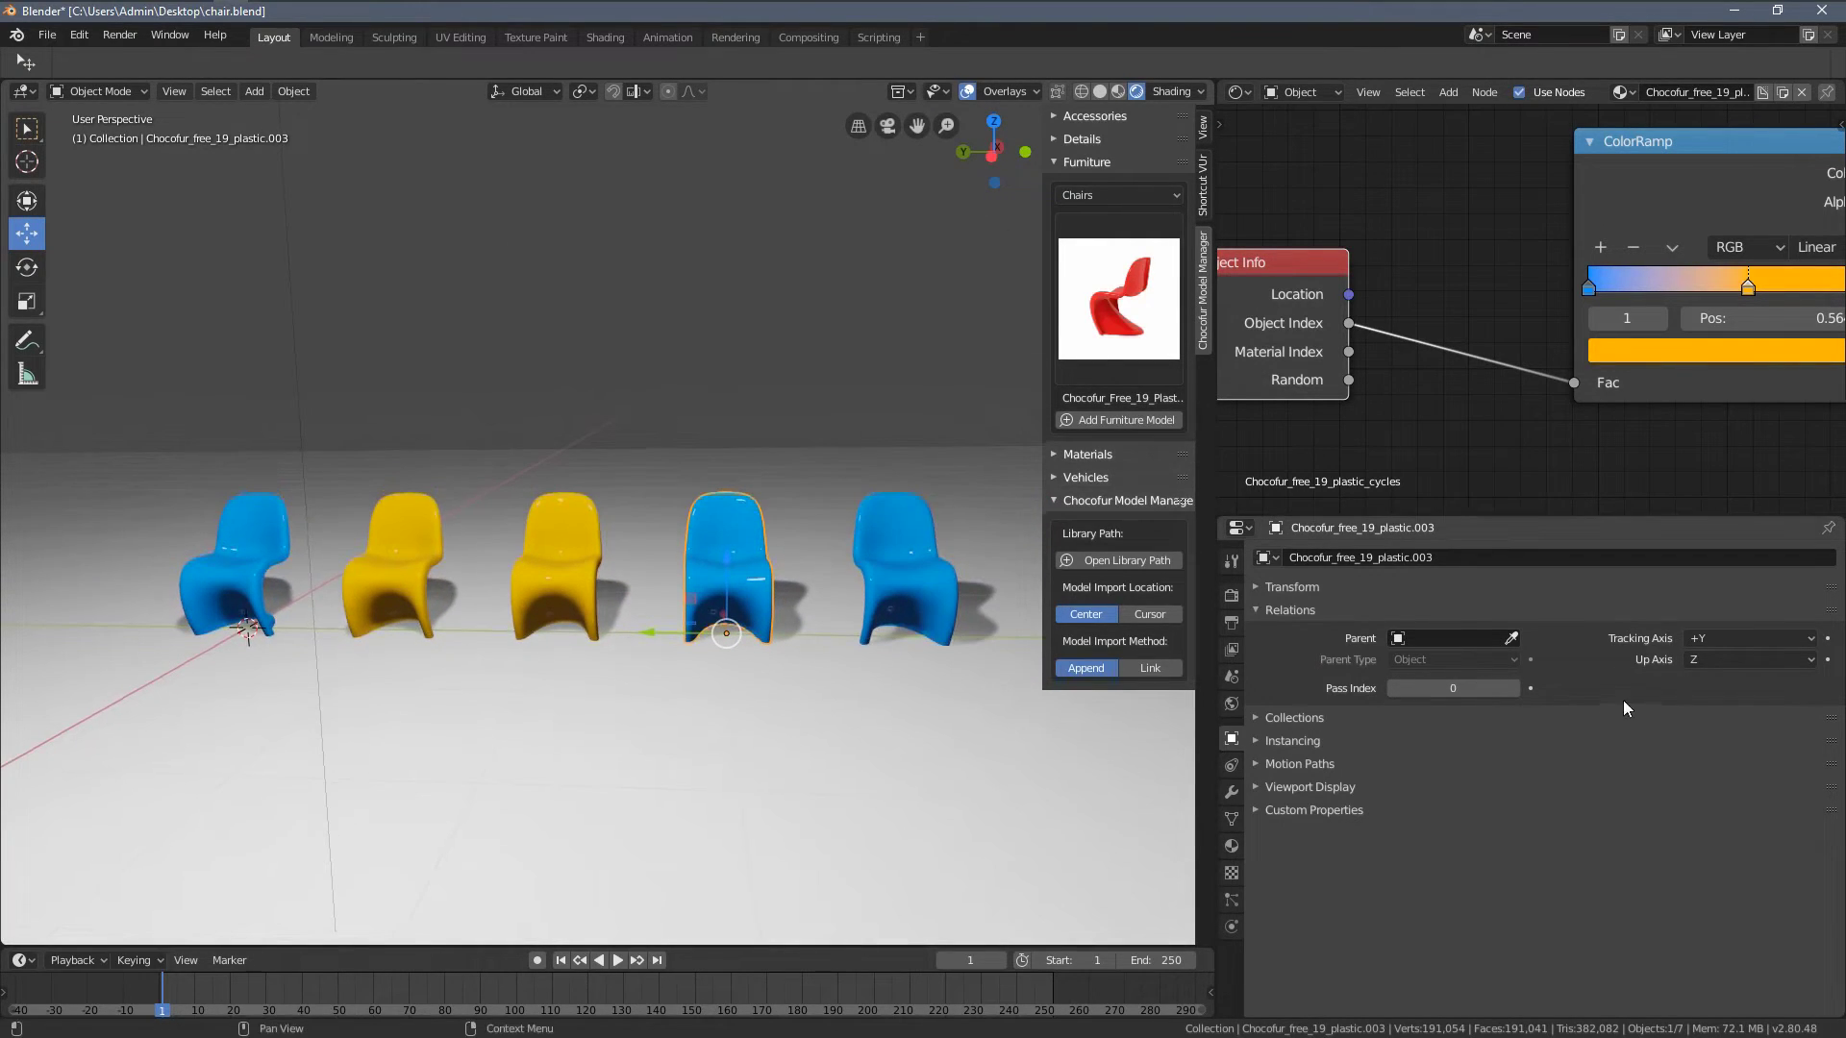
click(1511, 689)
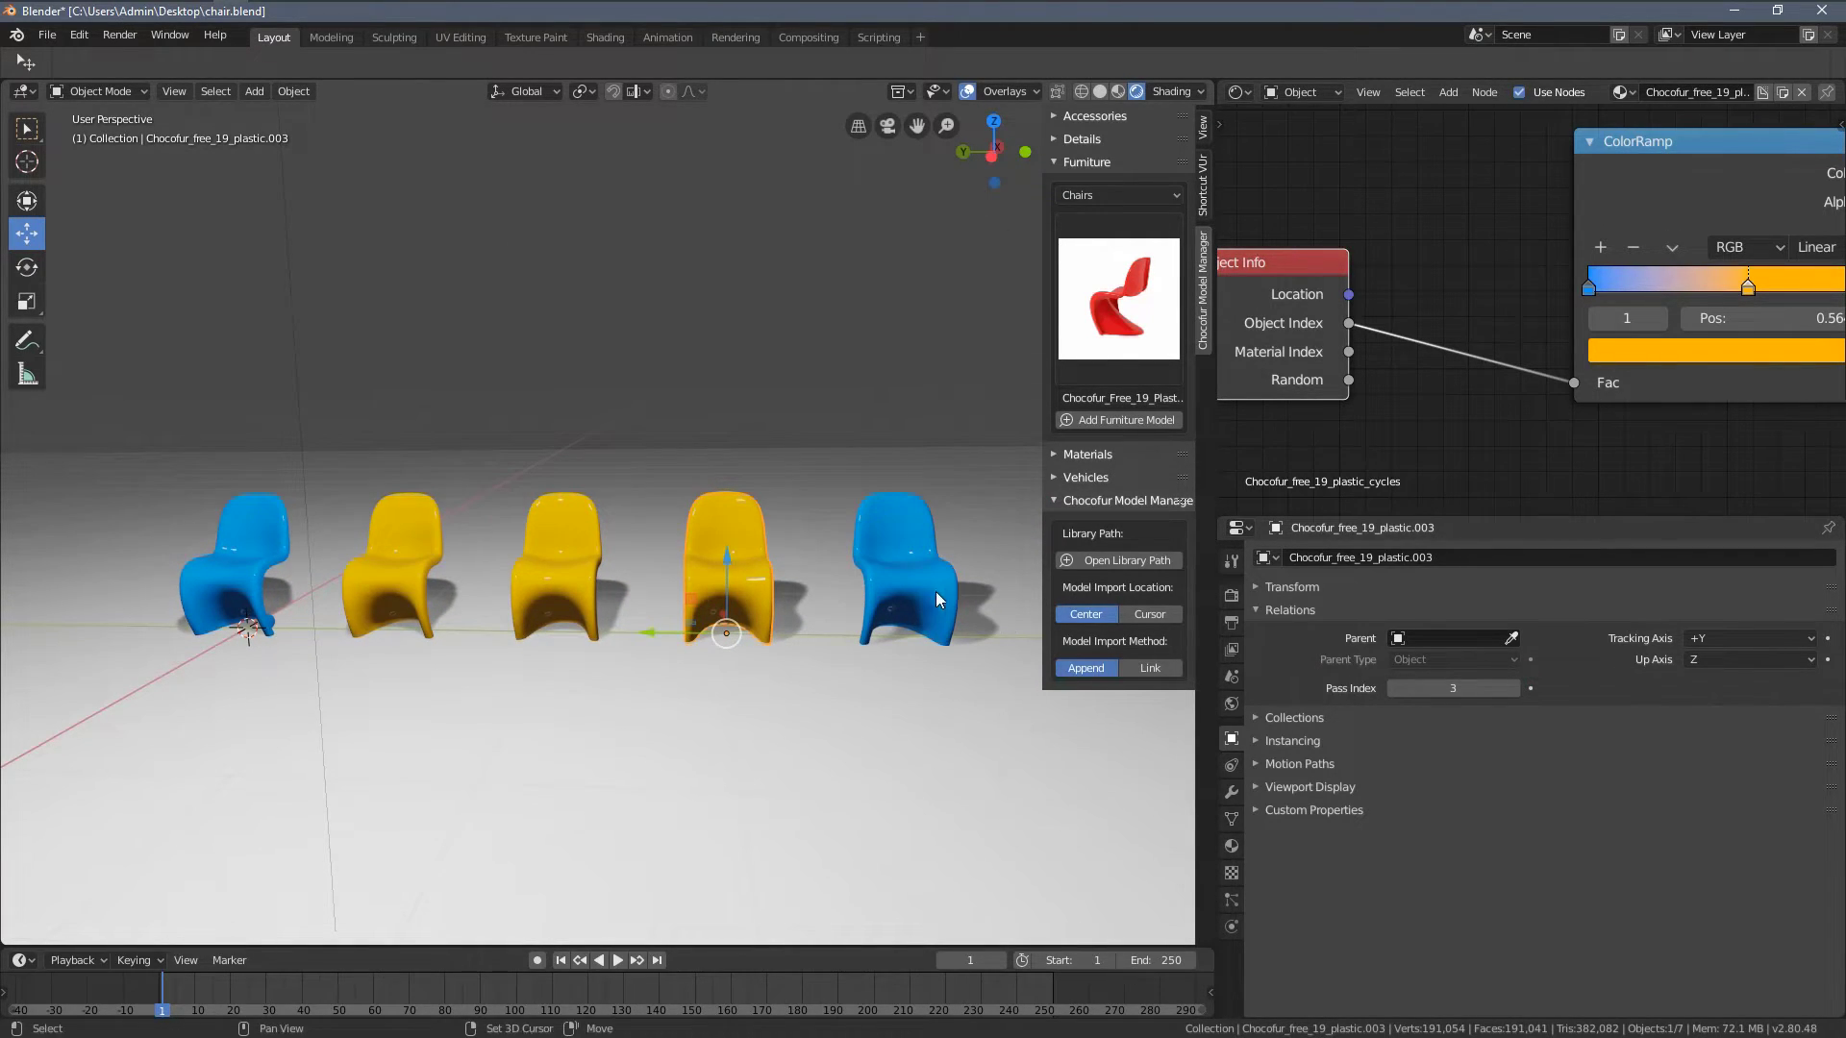
shift+middle_drag(935, 592, 876, 604)
click(863, 577)
click(1513, 688)
click(1513, 688)
click(1513, 688)
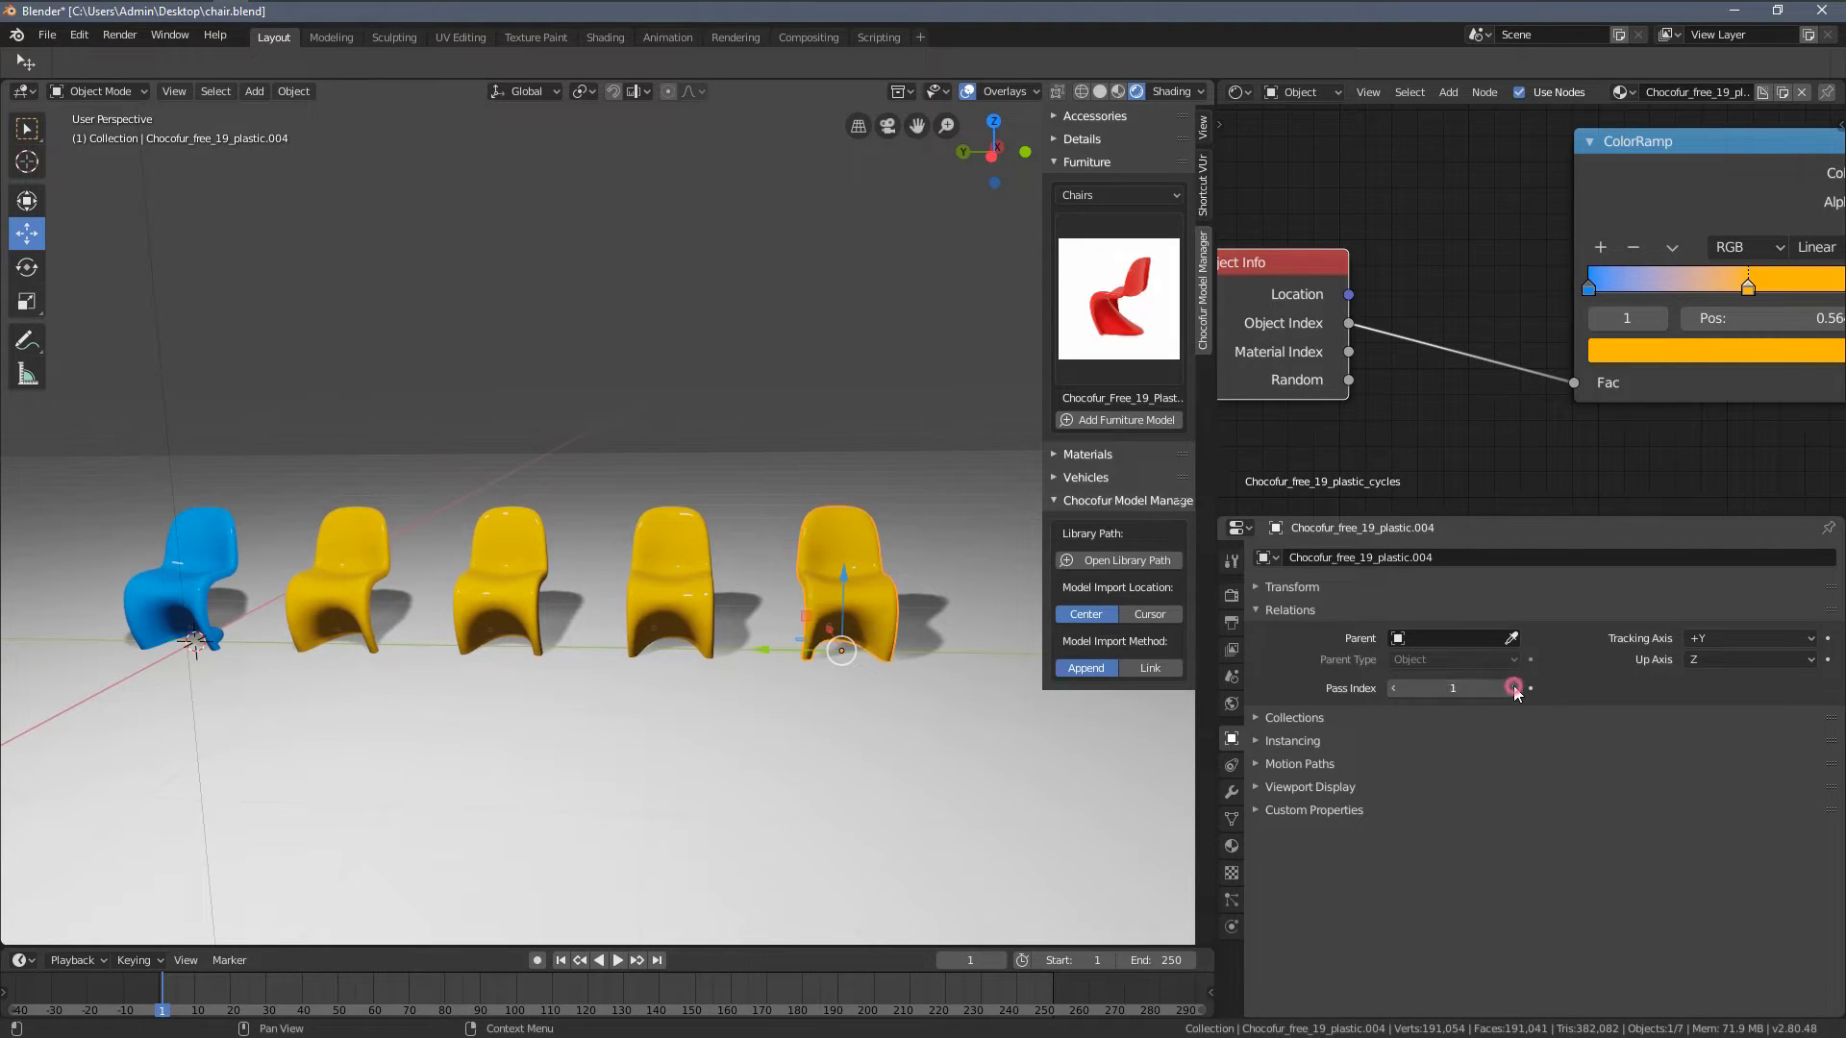
click(1513, 689)
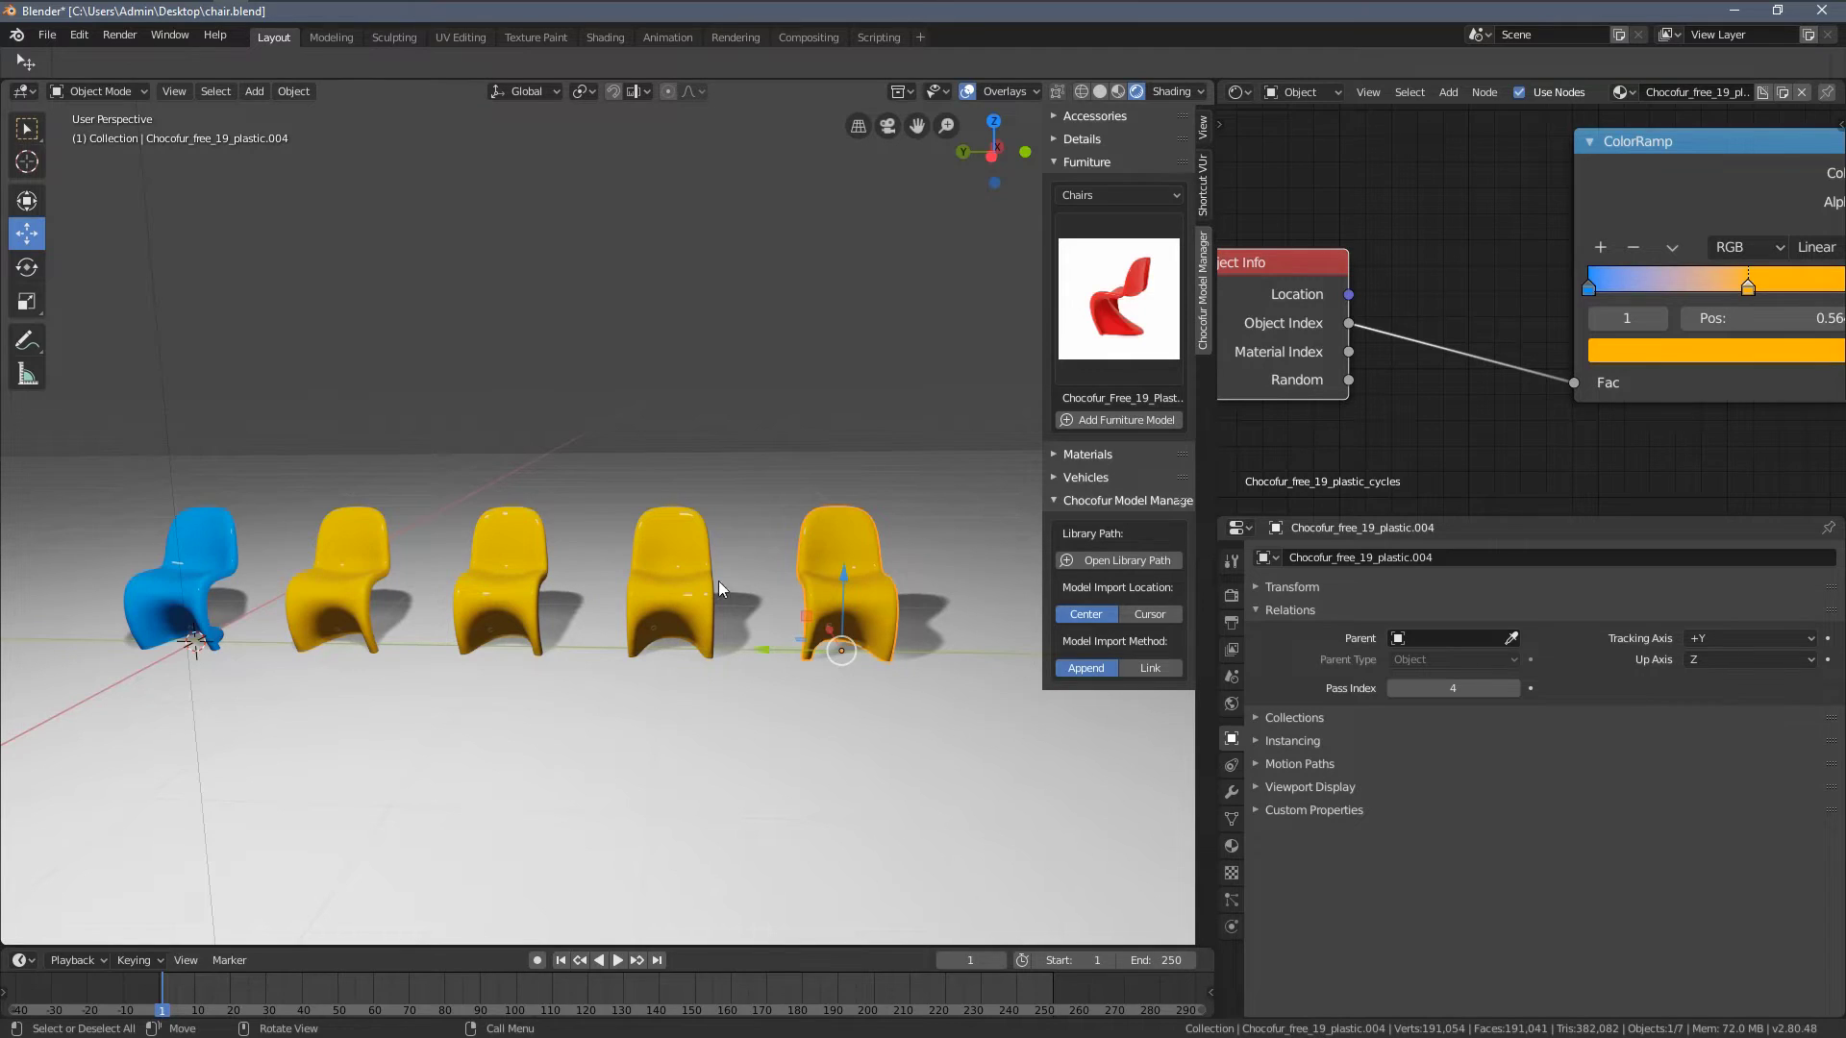
middle_drag(825, 594, 903, 572)
- Move the Object Info node left and slide the ColorRamp's right stop toward the end
scroll(1583, 331, down, 3)
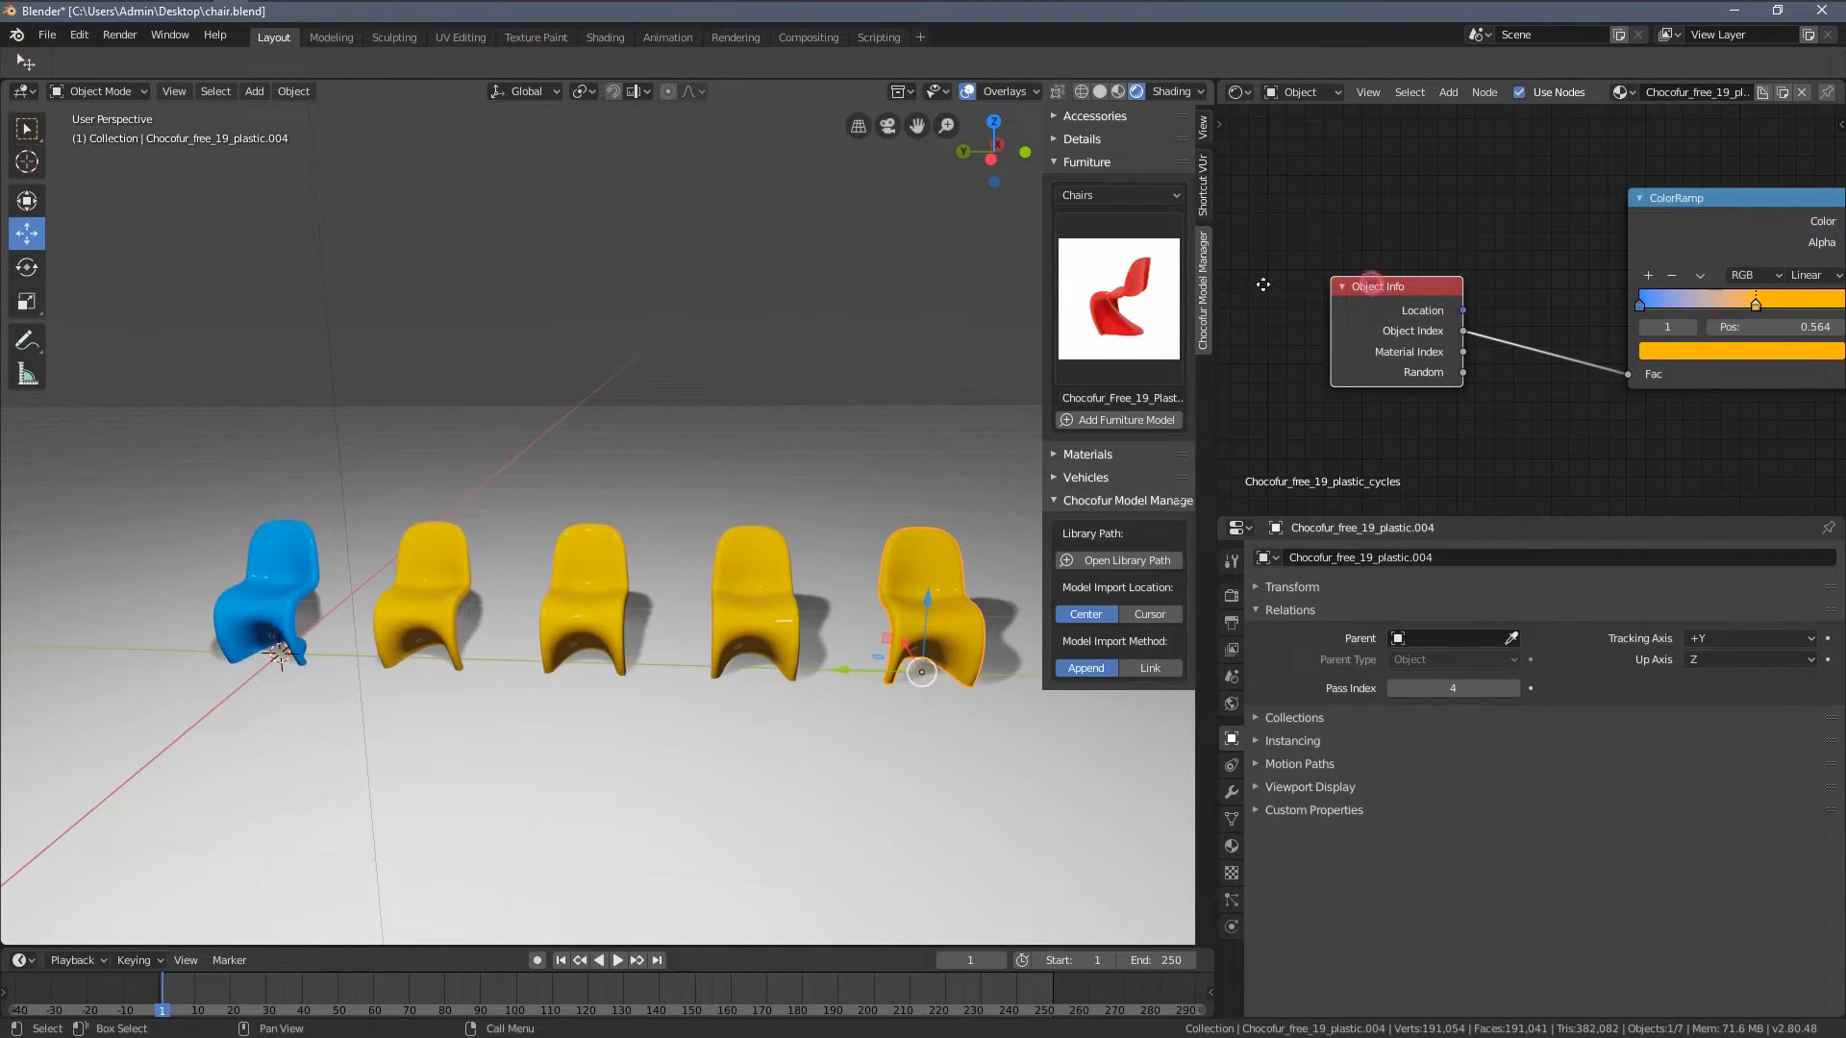
drag(1263, 285, 1119, 279)
scroll(1678, 354, down, 3)
scroll(1684, 346, up, 2)
middle_drag(1744, 304, 1673, 314)
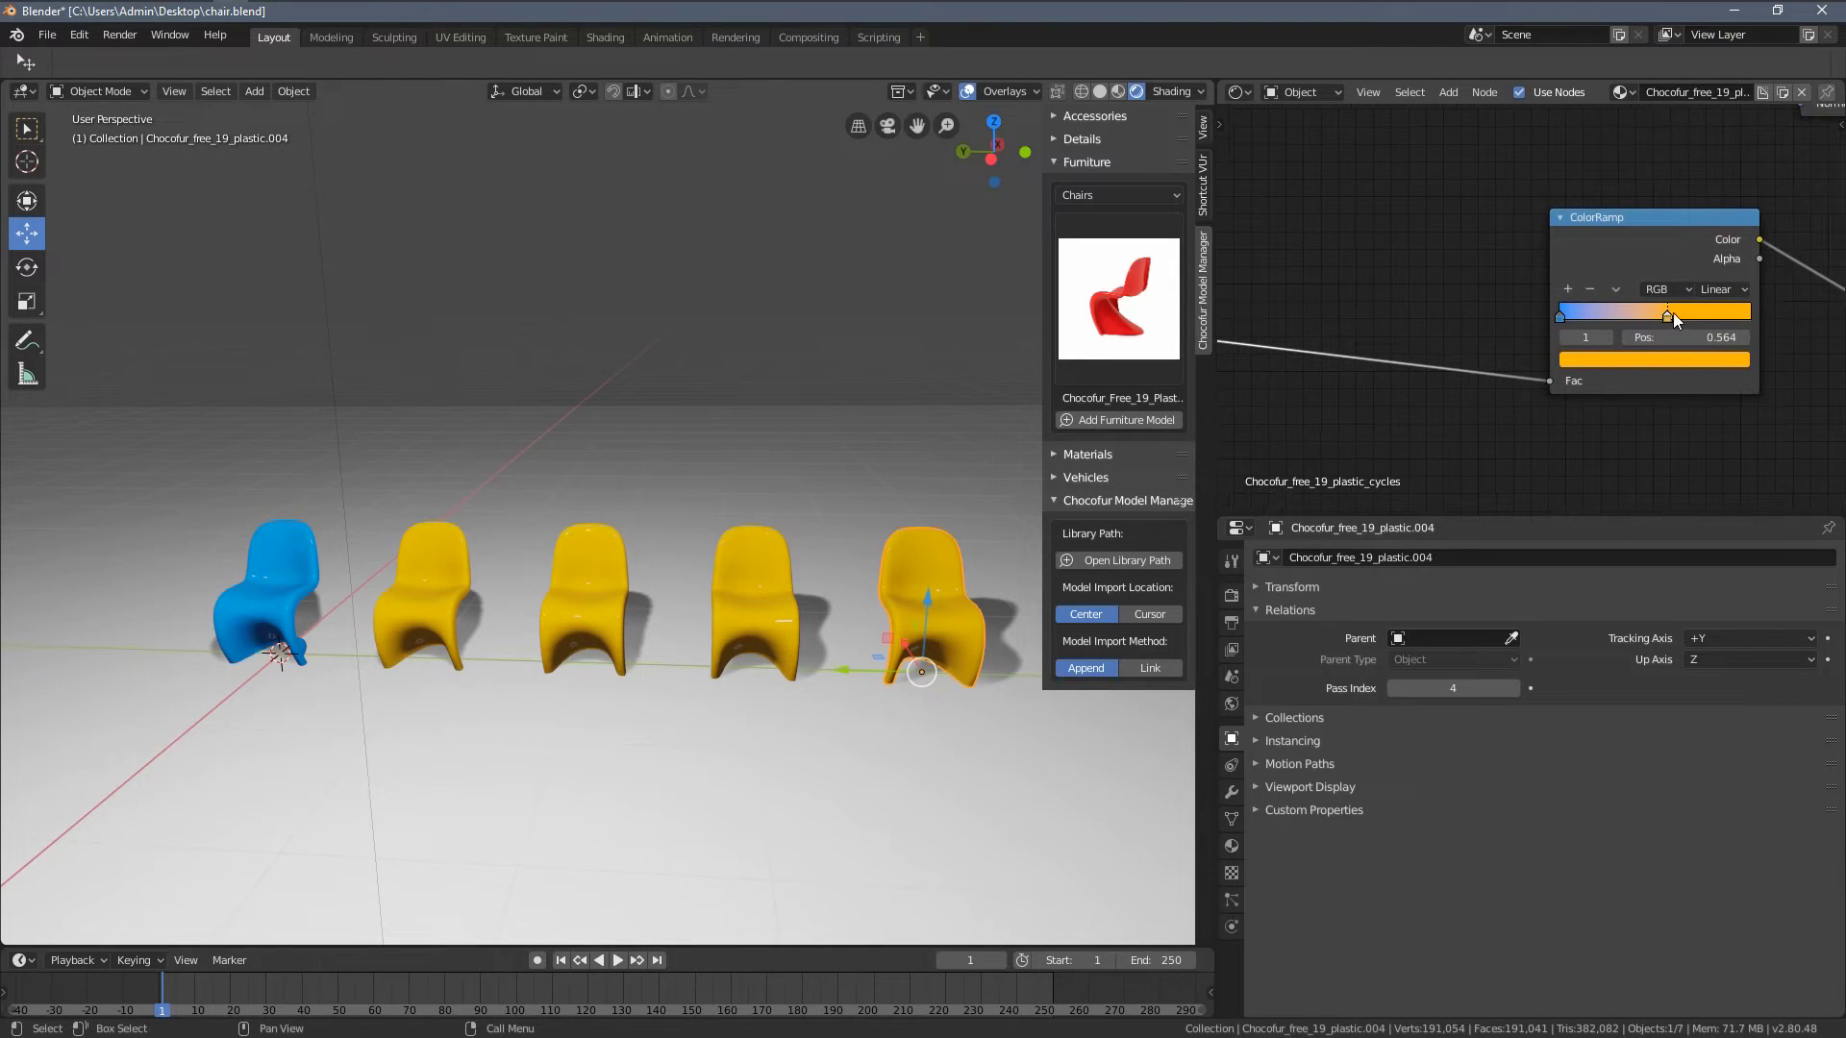
drag(1734, 322, 1749, 322)
middle_drag(1473, 375, 1576, 354)
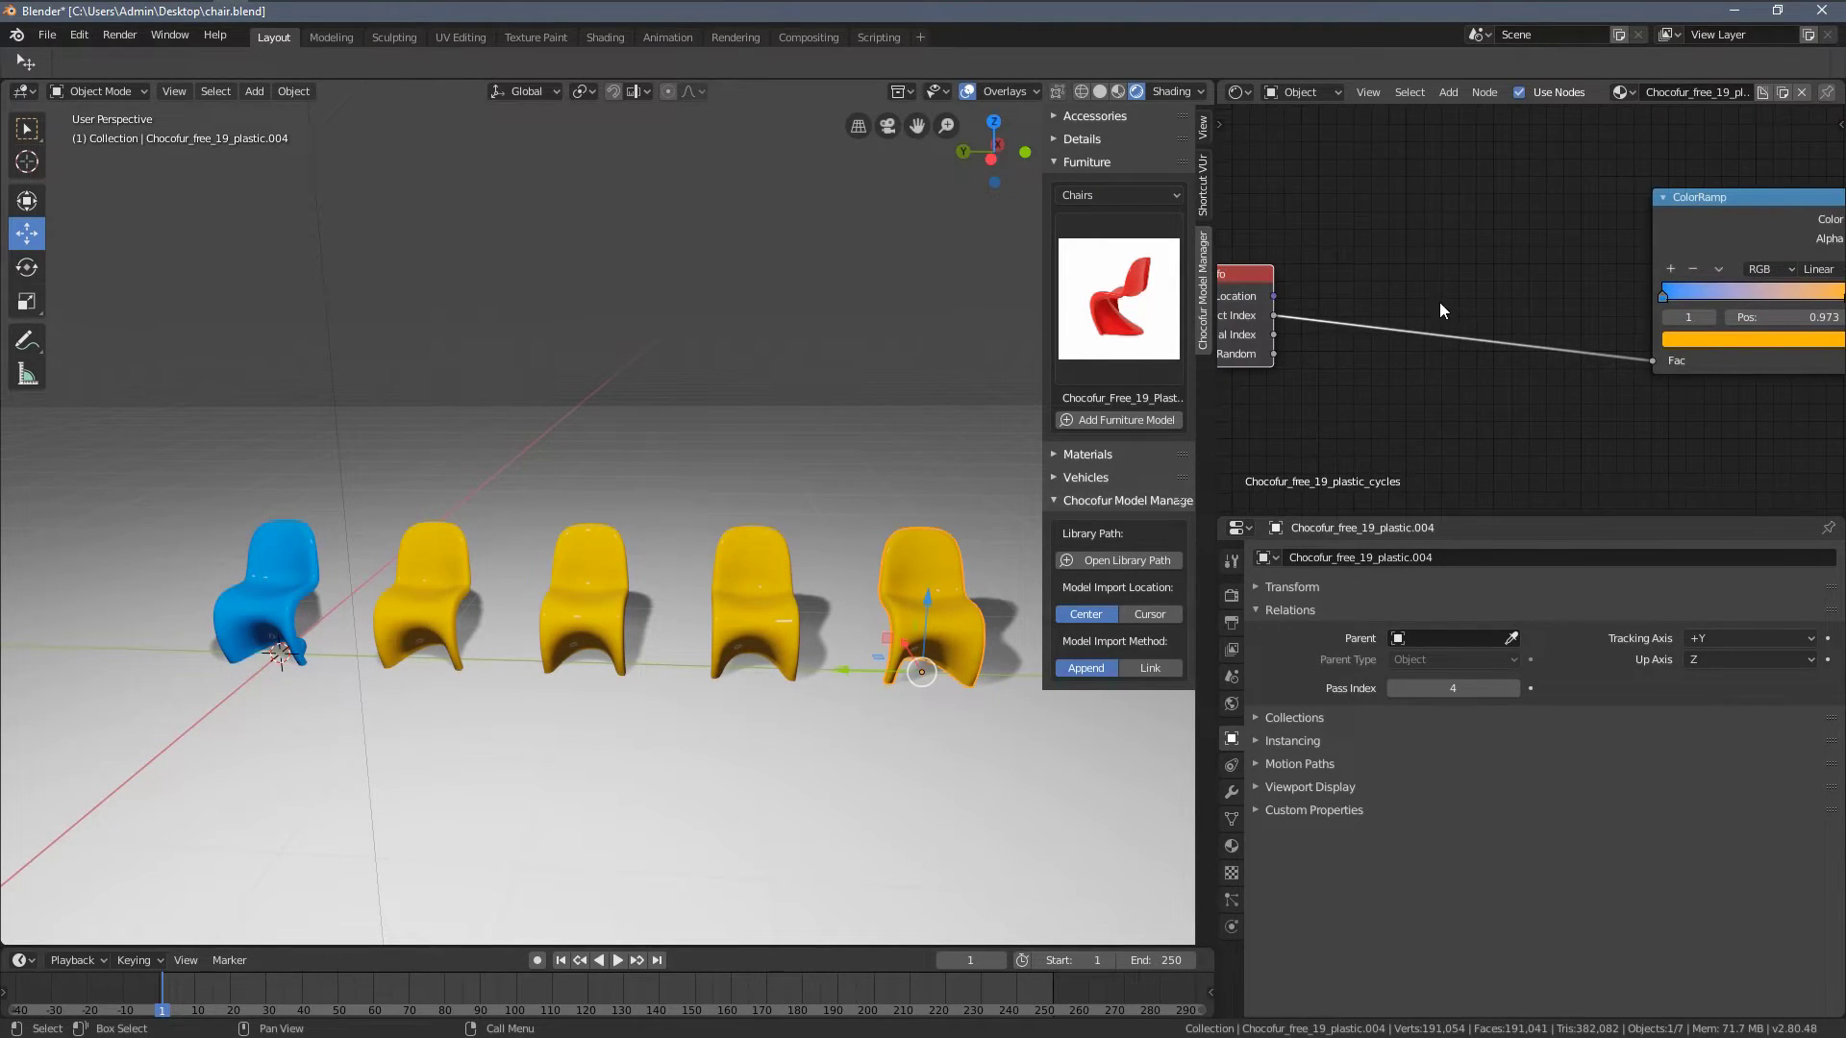
key(shift+a)
mouse_move(1422, 303)
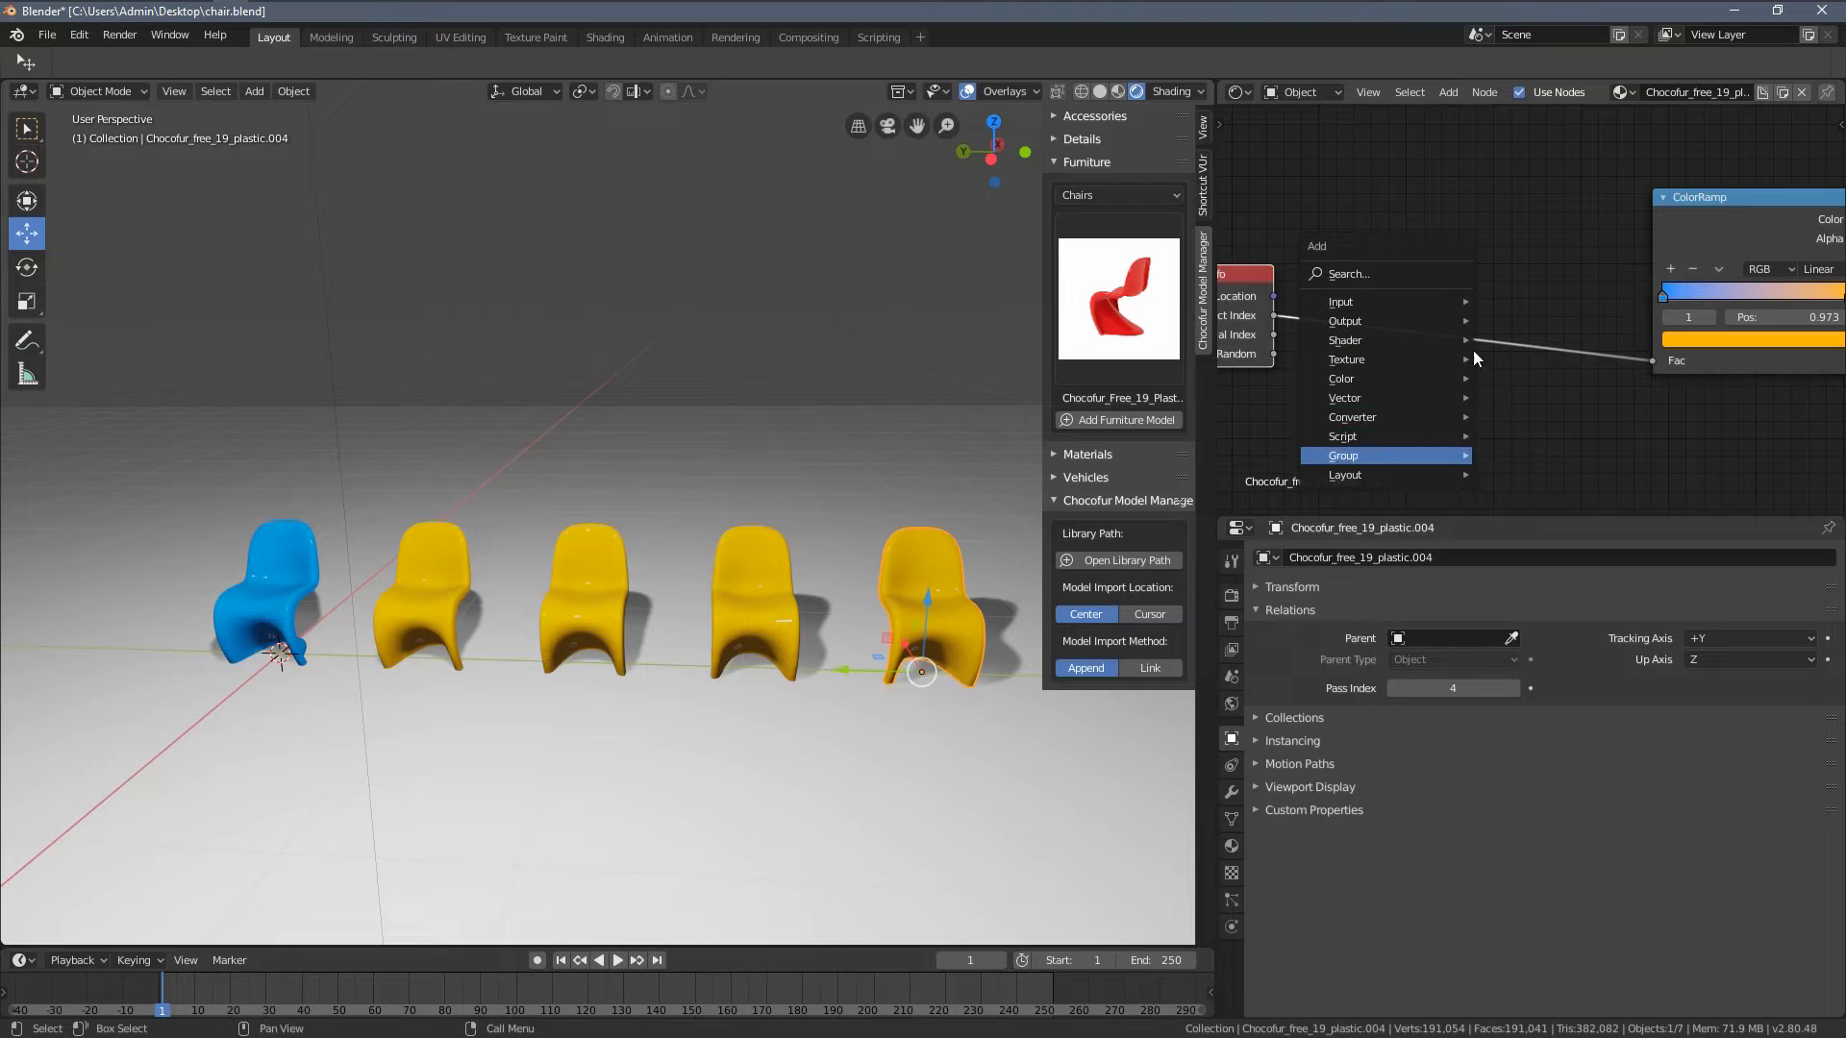
key(Escape)
- Add a Converter > Math node and drop it onto the Object Index-to-Fac link
scroll(1384, 289, down, 1)
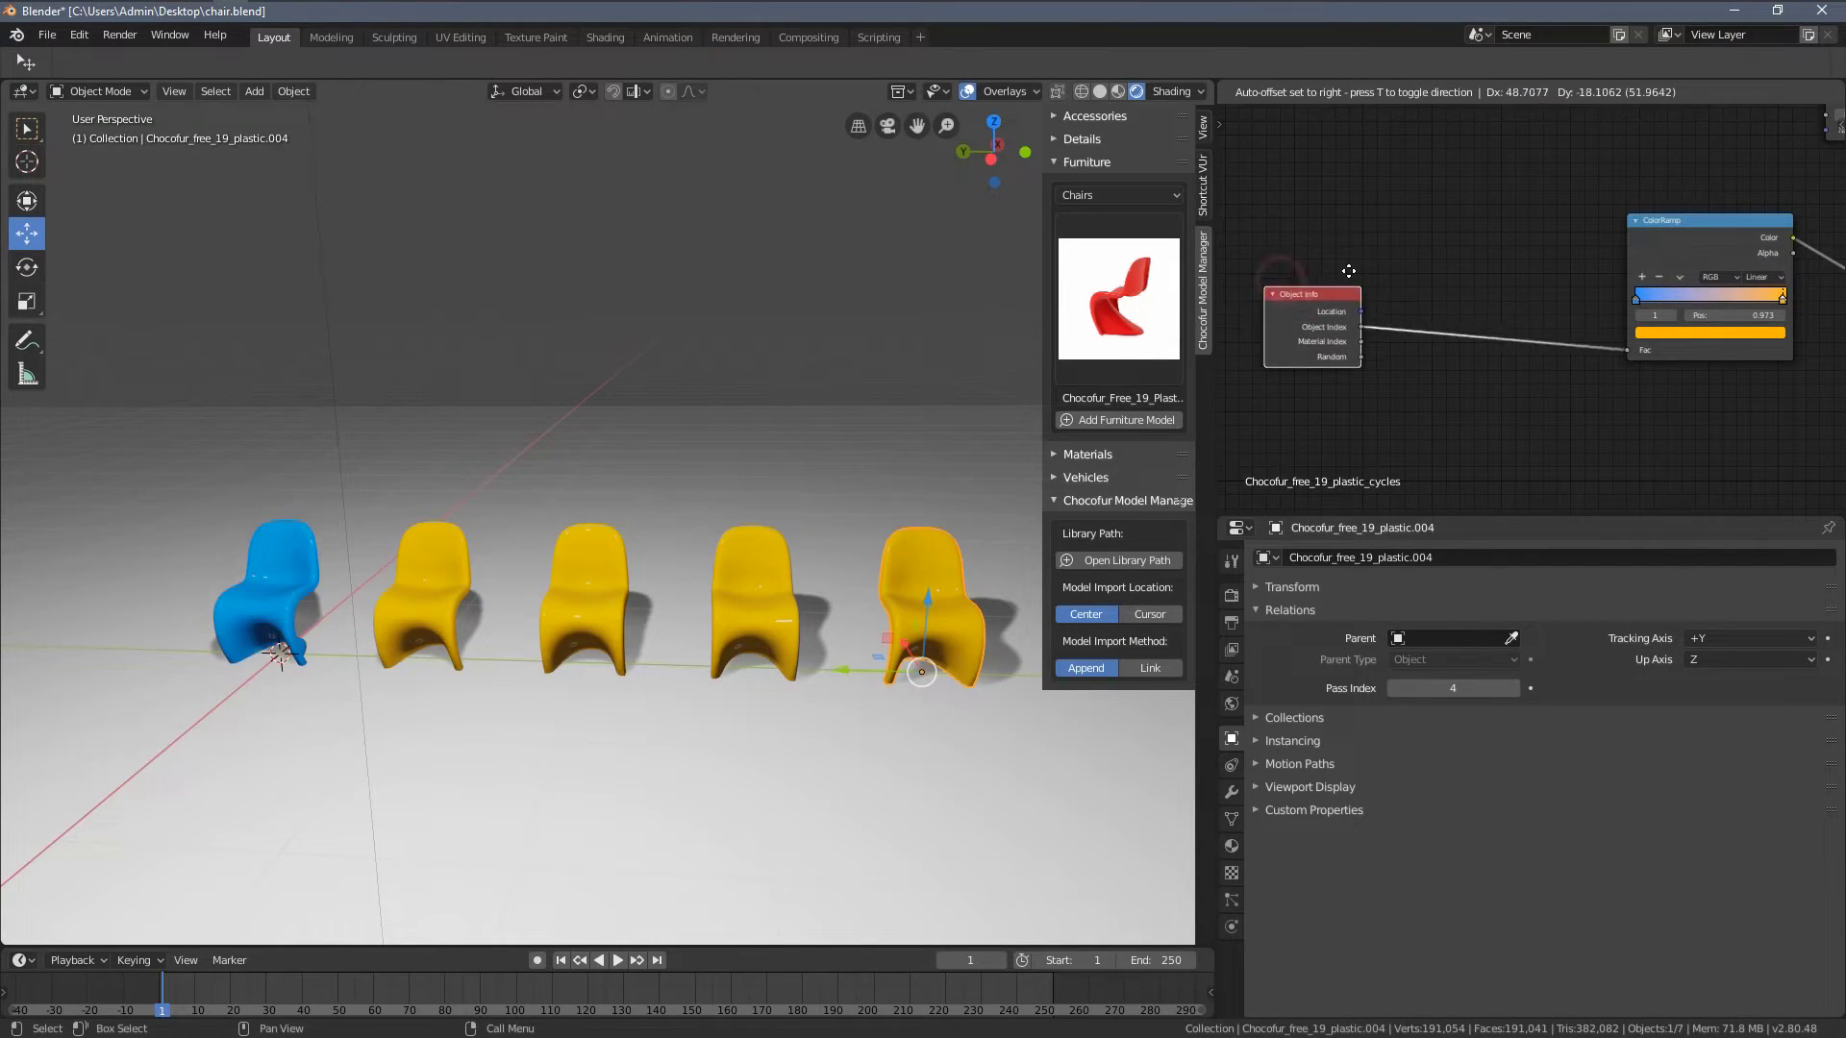
scroll(1432, 286, up, 1)
key(shift+a)
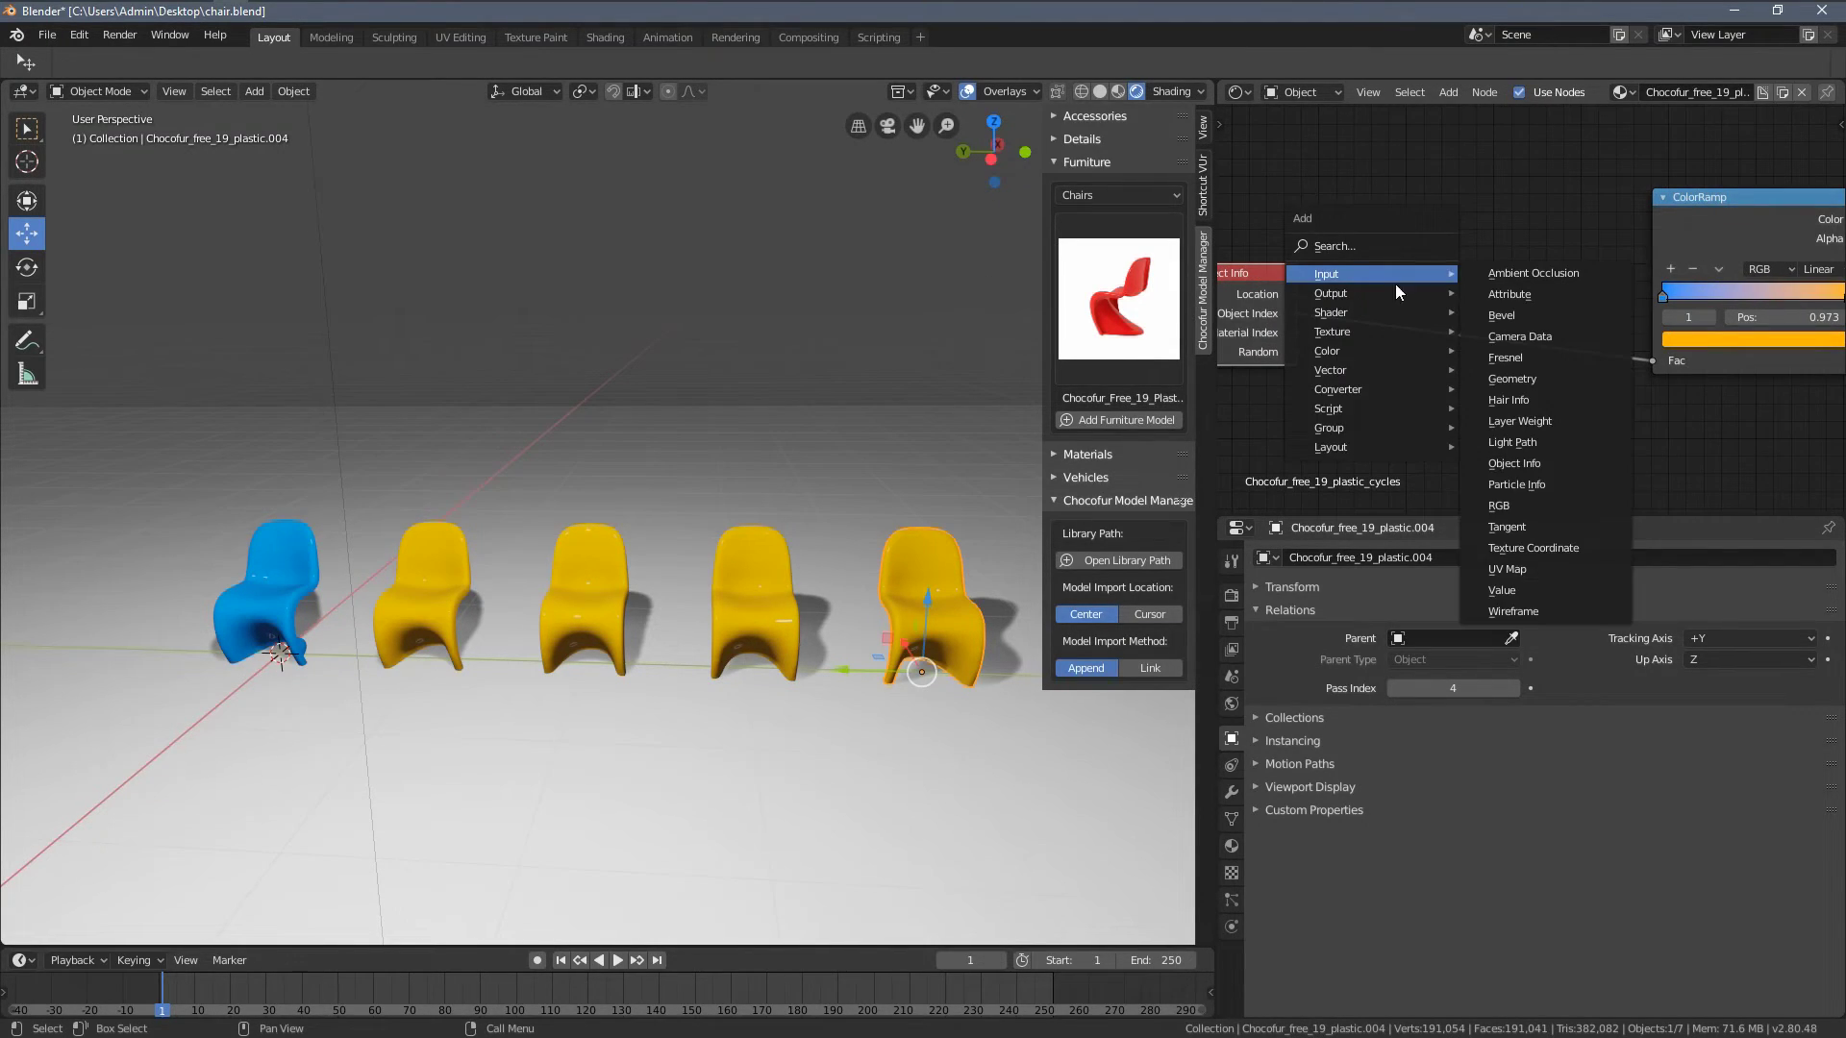
mouse_move(1359, 350)
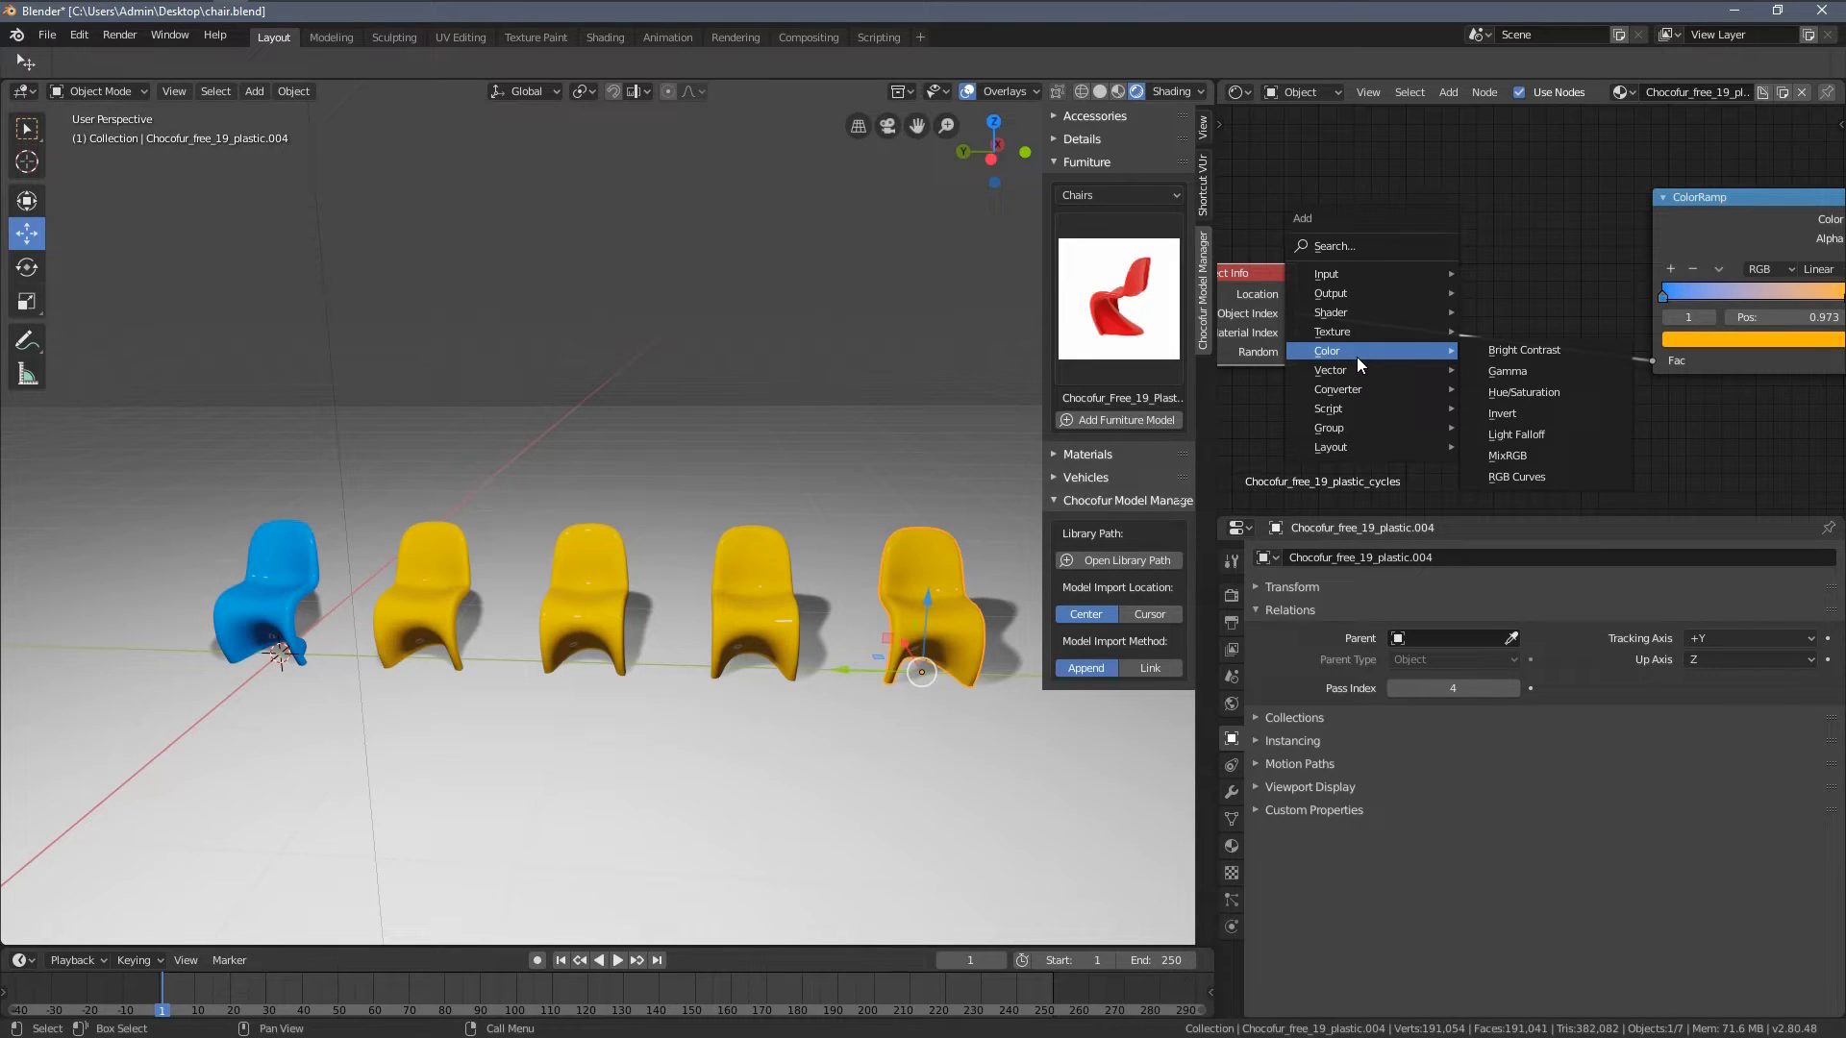
mouse_move(1353, 384)
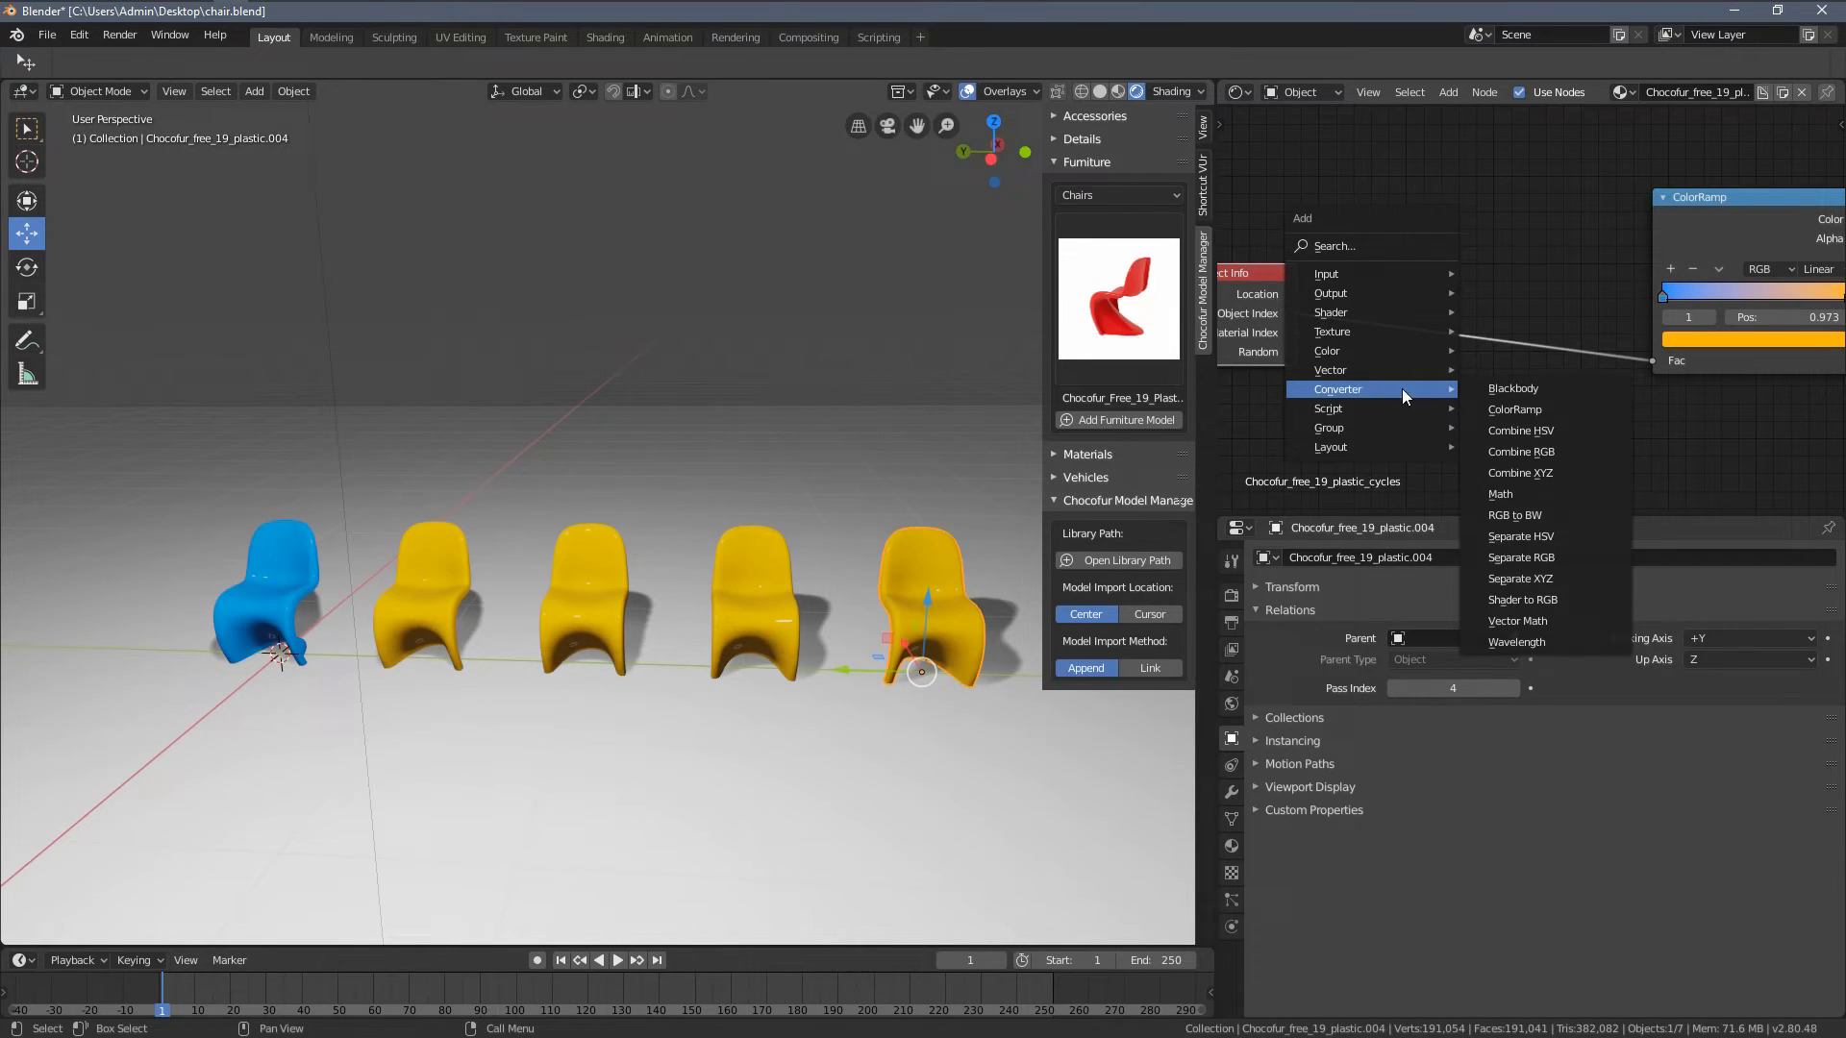
click(1519, 492)
click(1423, 258)
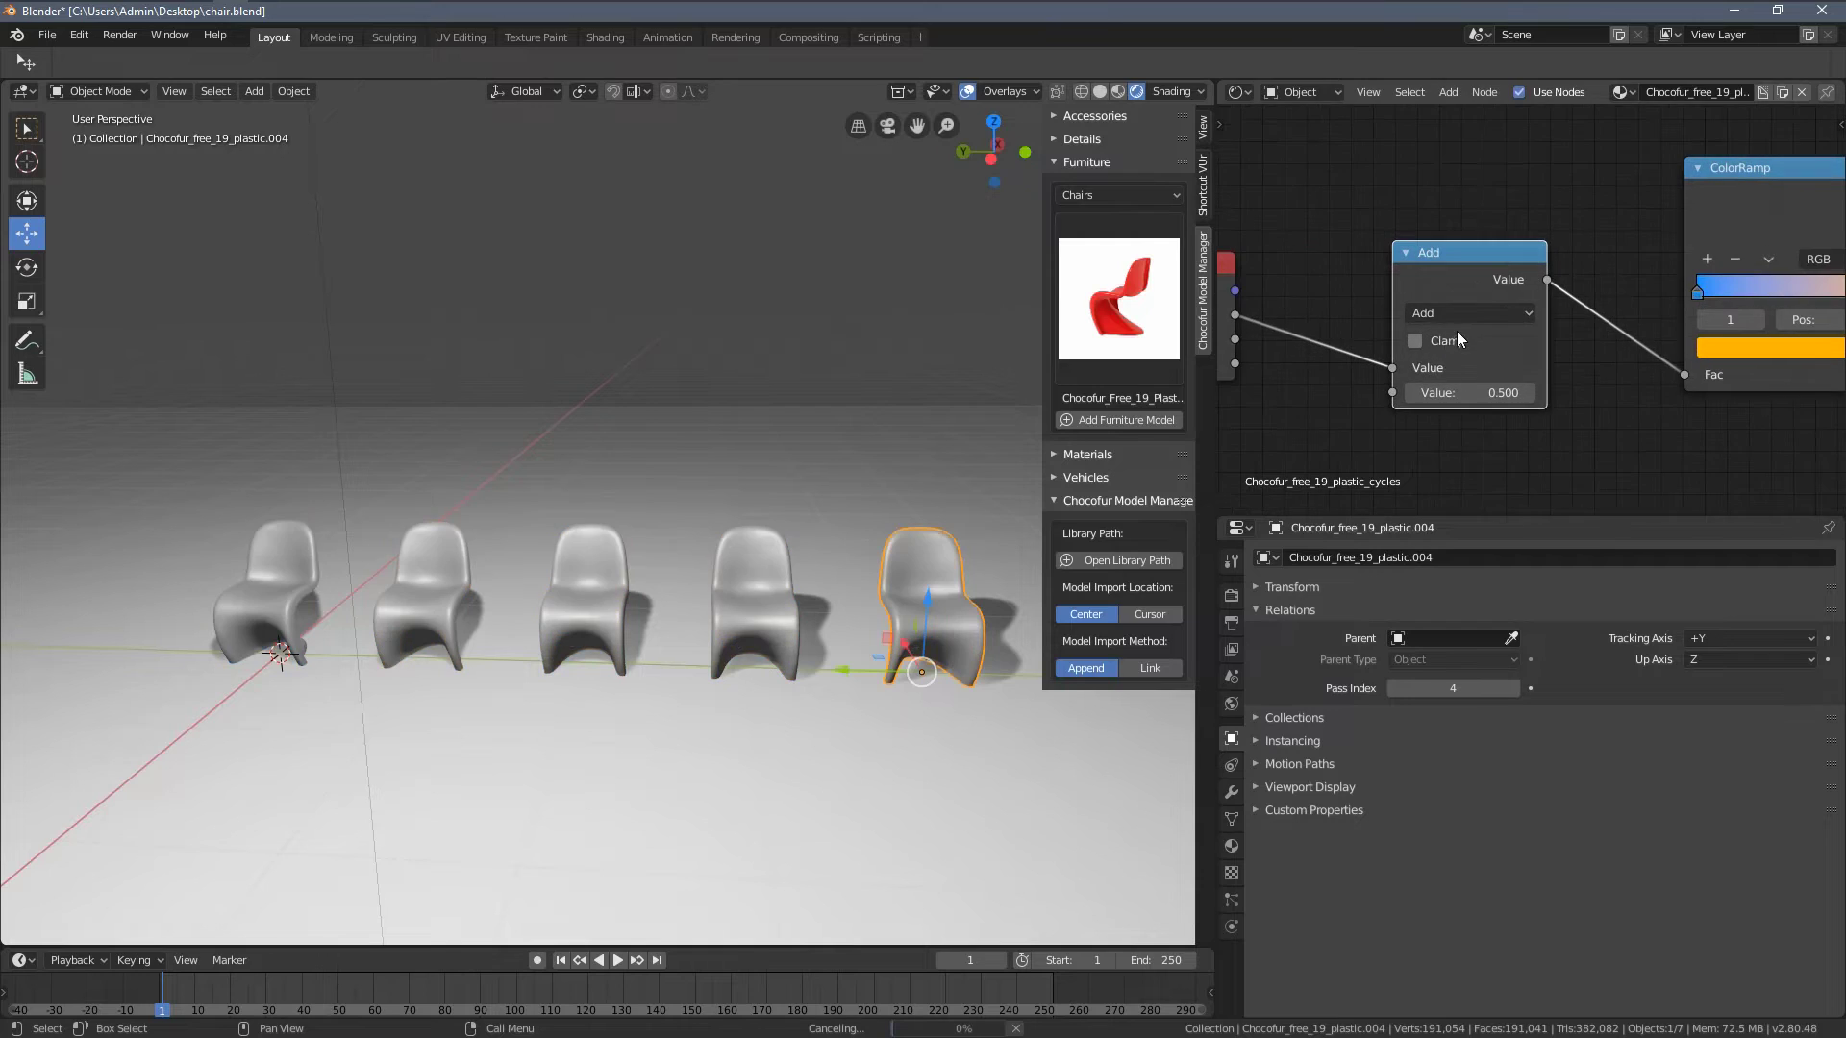
- Nudge the Math node up and left, and bring up its operation list
scroll(1456, 330, up, 3)
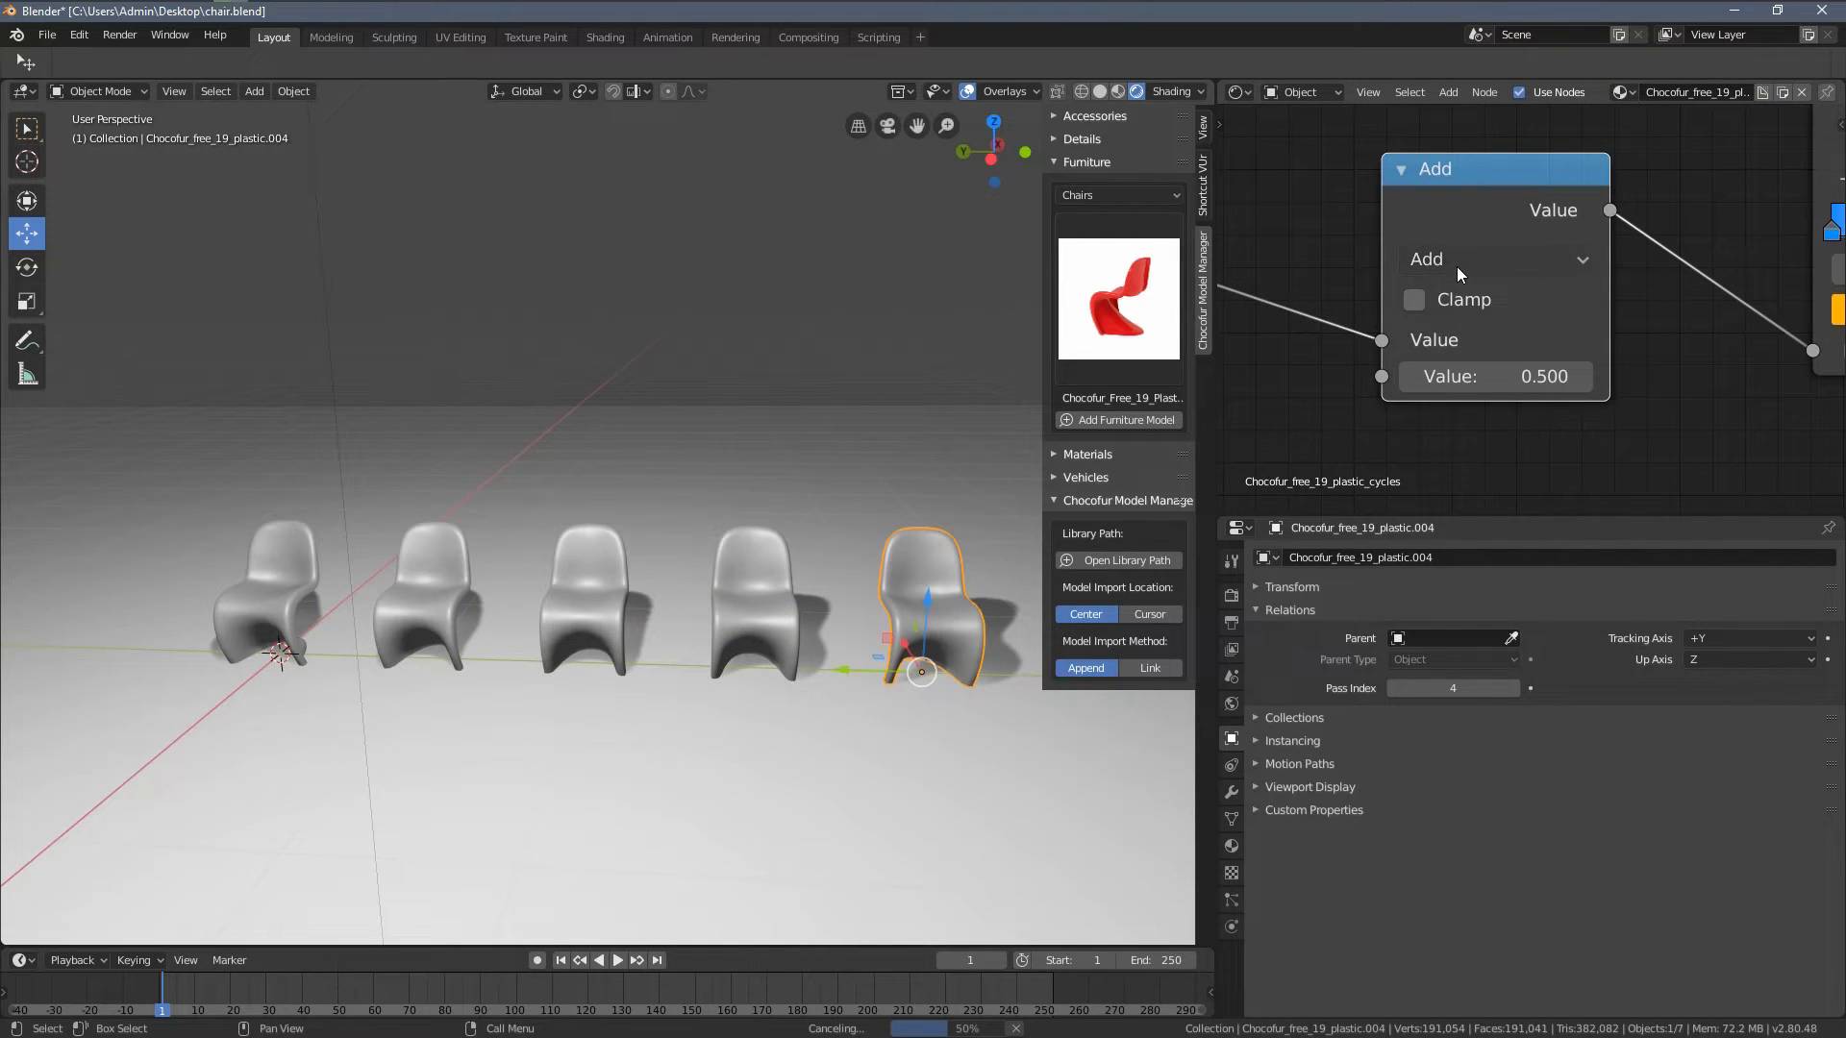
scroll(1455, 297, down, 2)
drag(1480, 207, 1454, 201)
click(1463, 256)
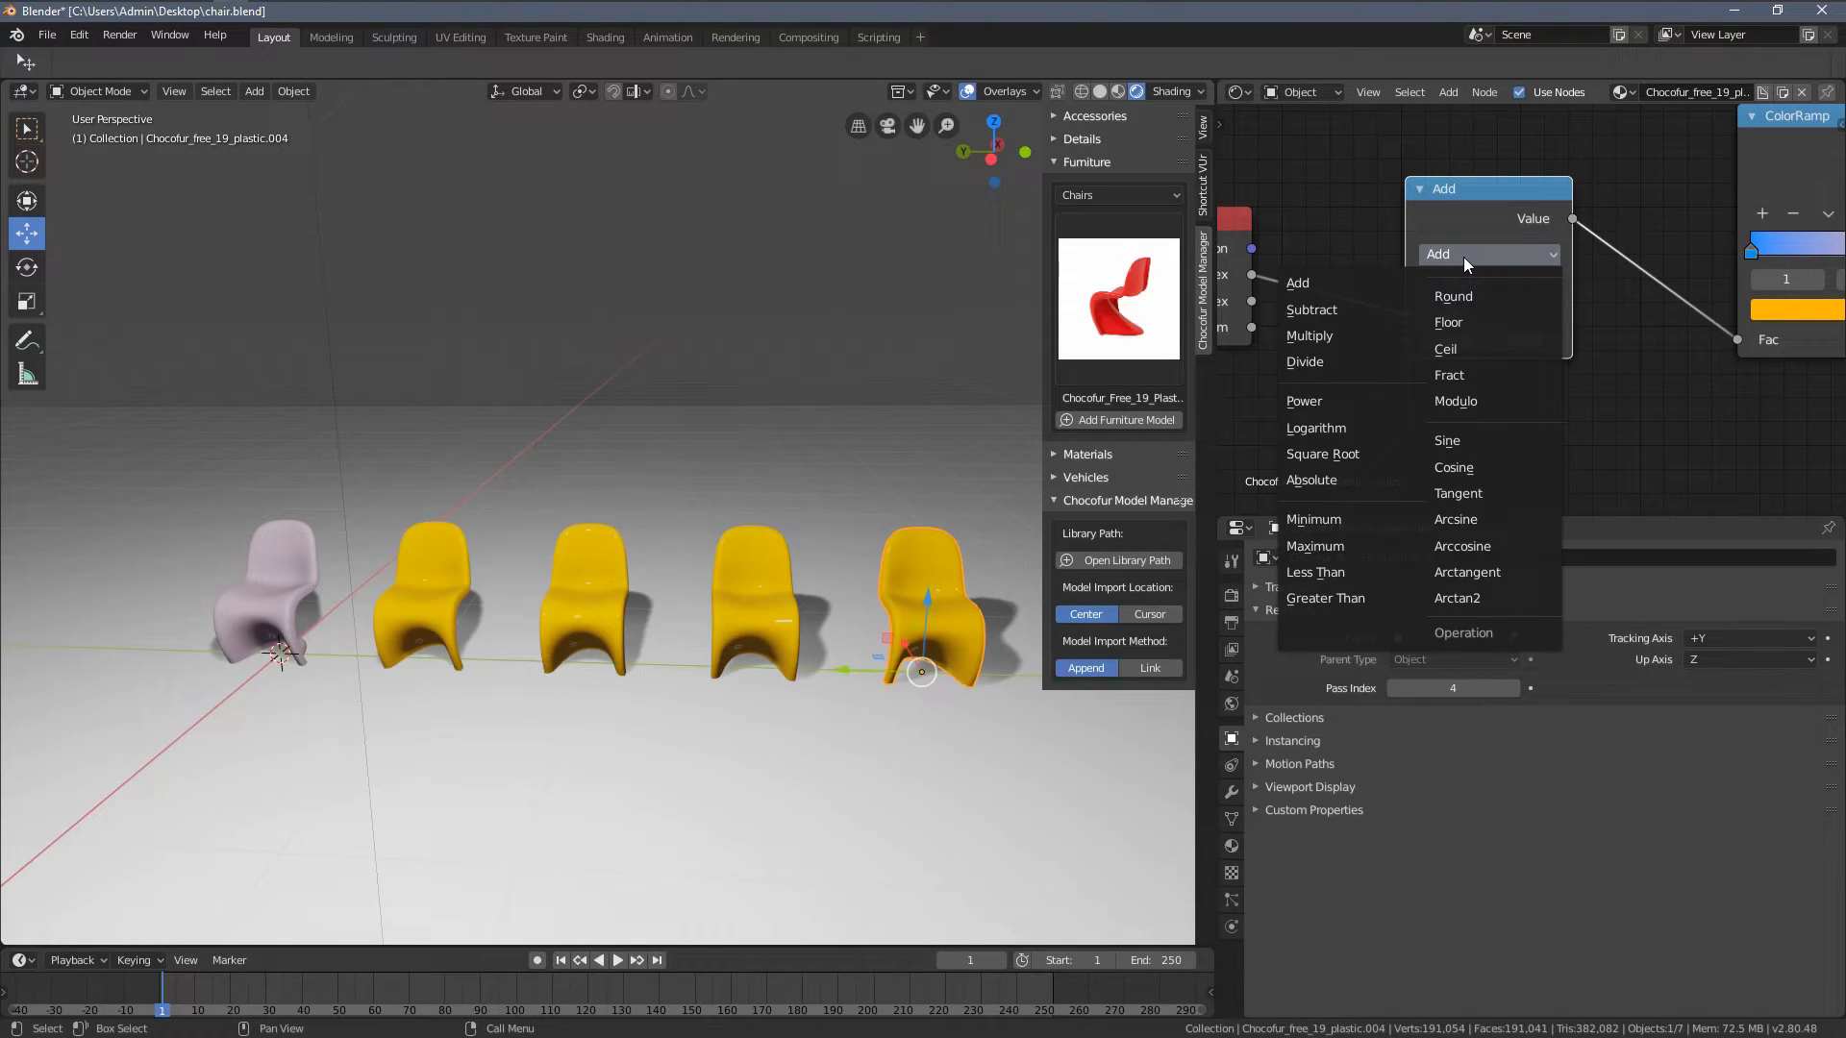
scroll(1307, 308, down, 1)
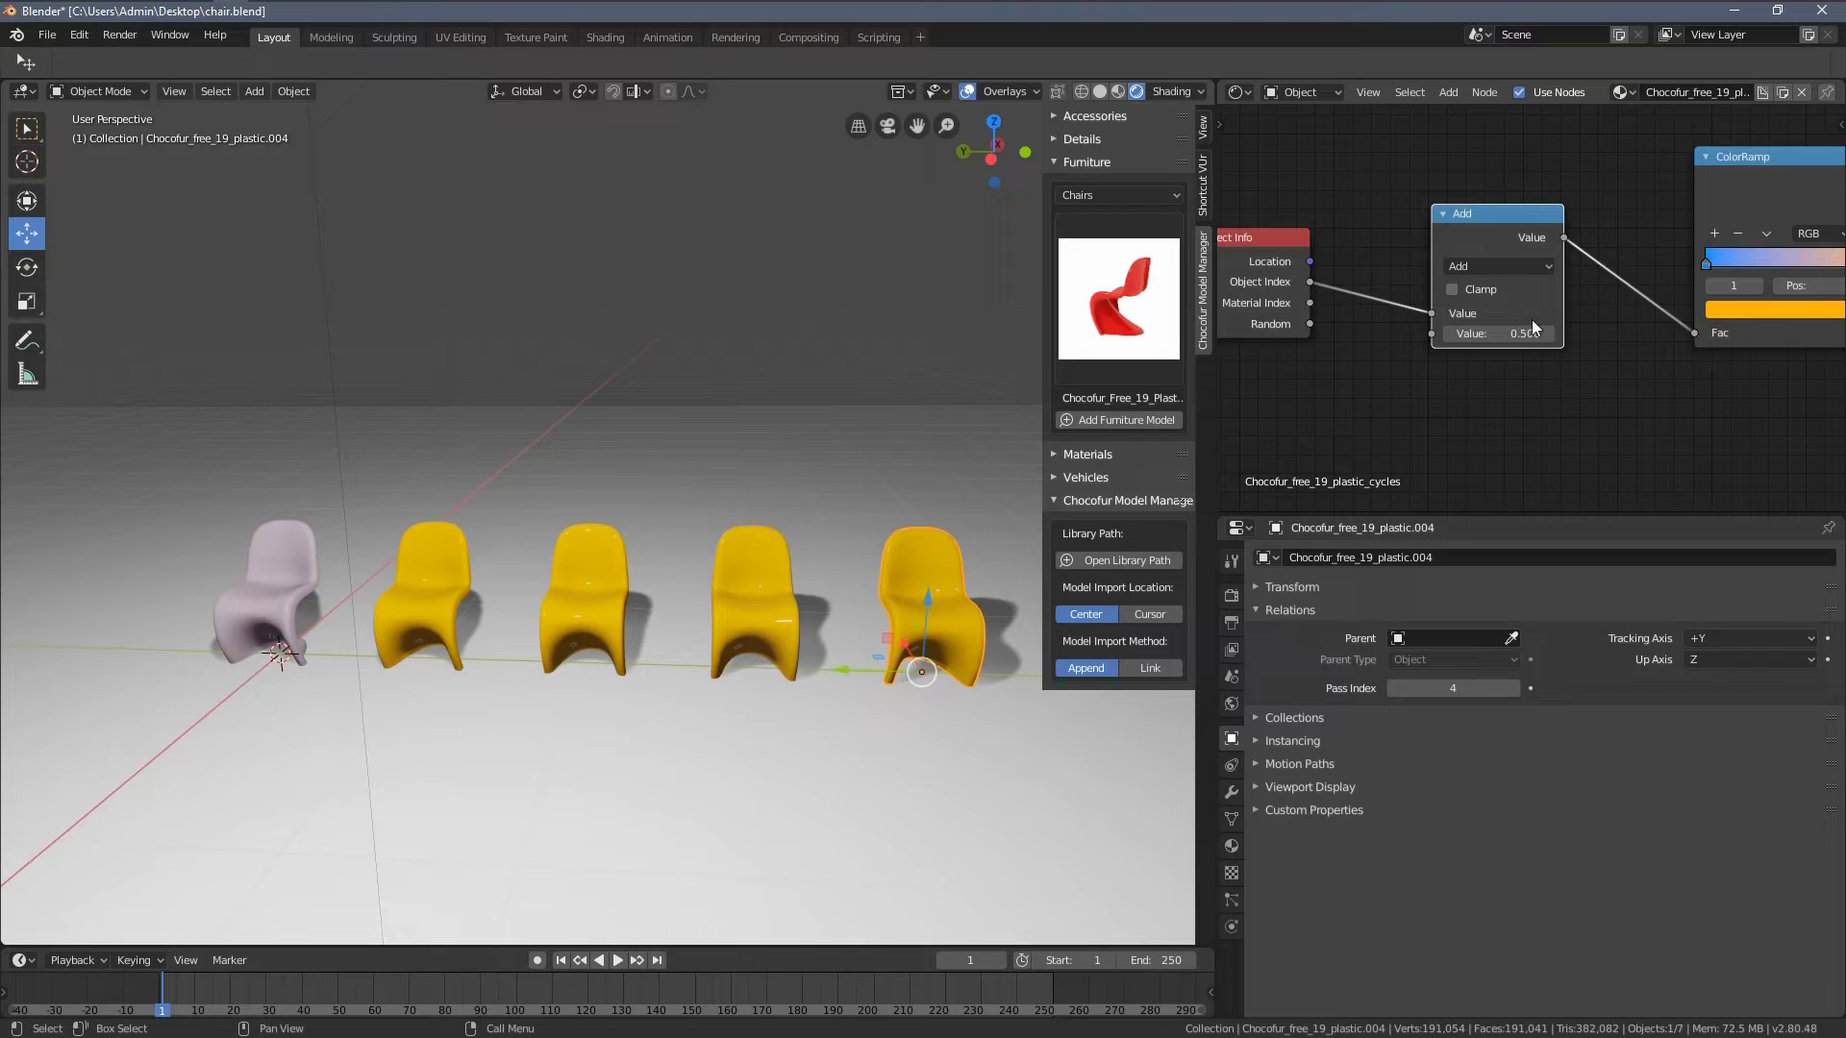
scroll(1369, 275, up, 2)
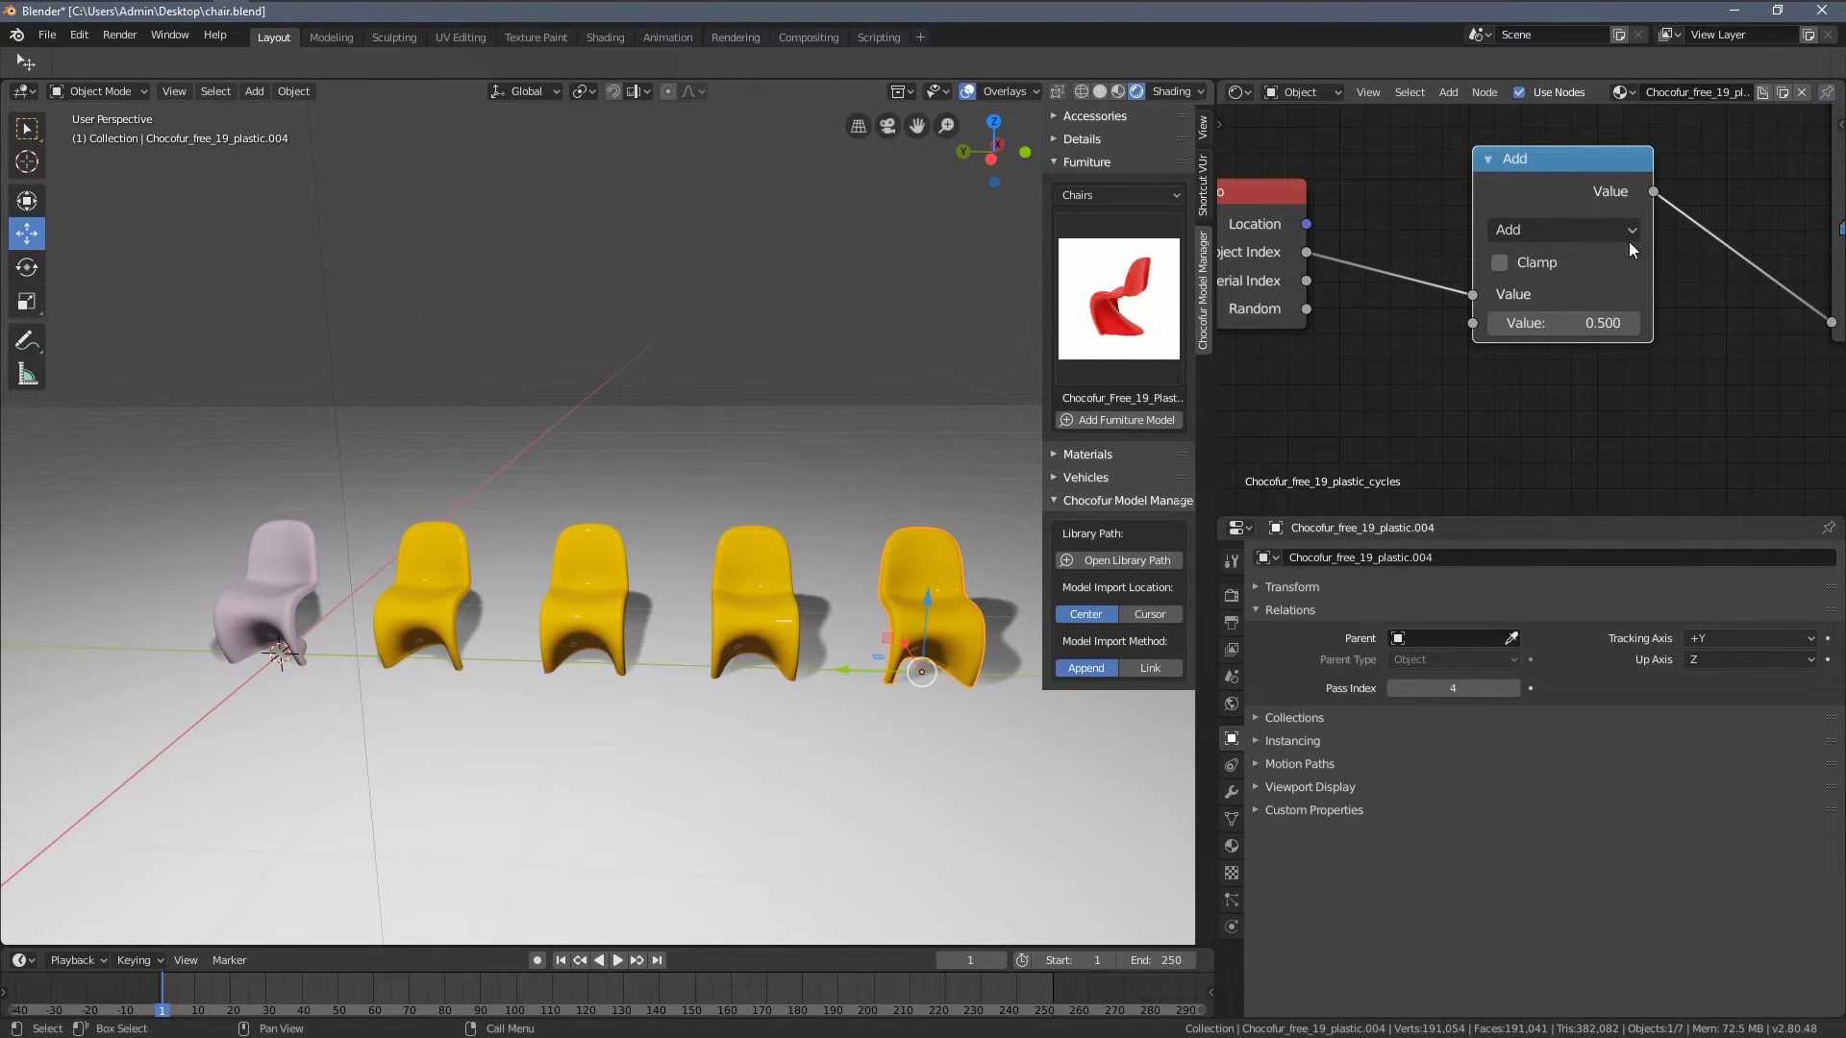
click(1555, 227)
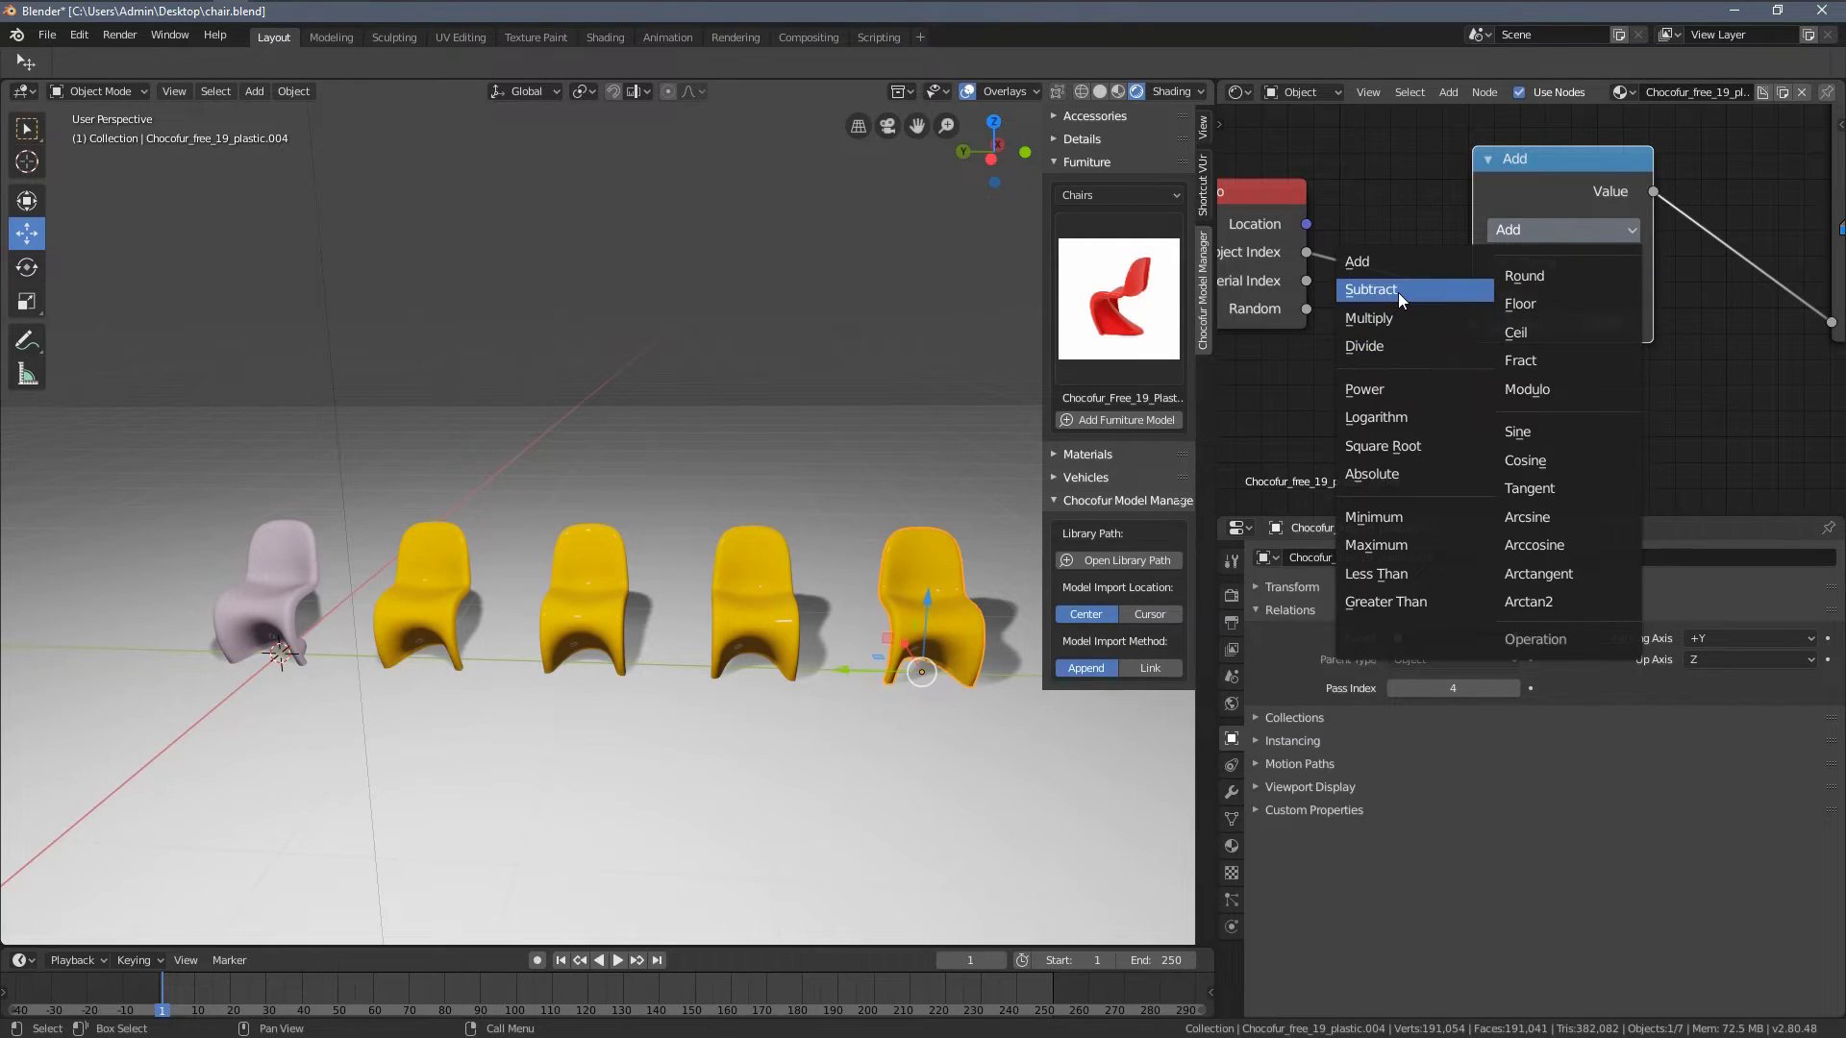
- Switch the Math node to Multiply with a value of 0.400
click(1396, 319)
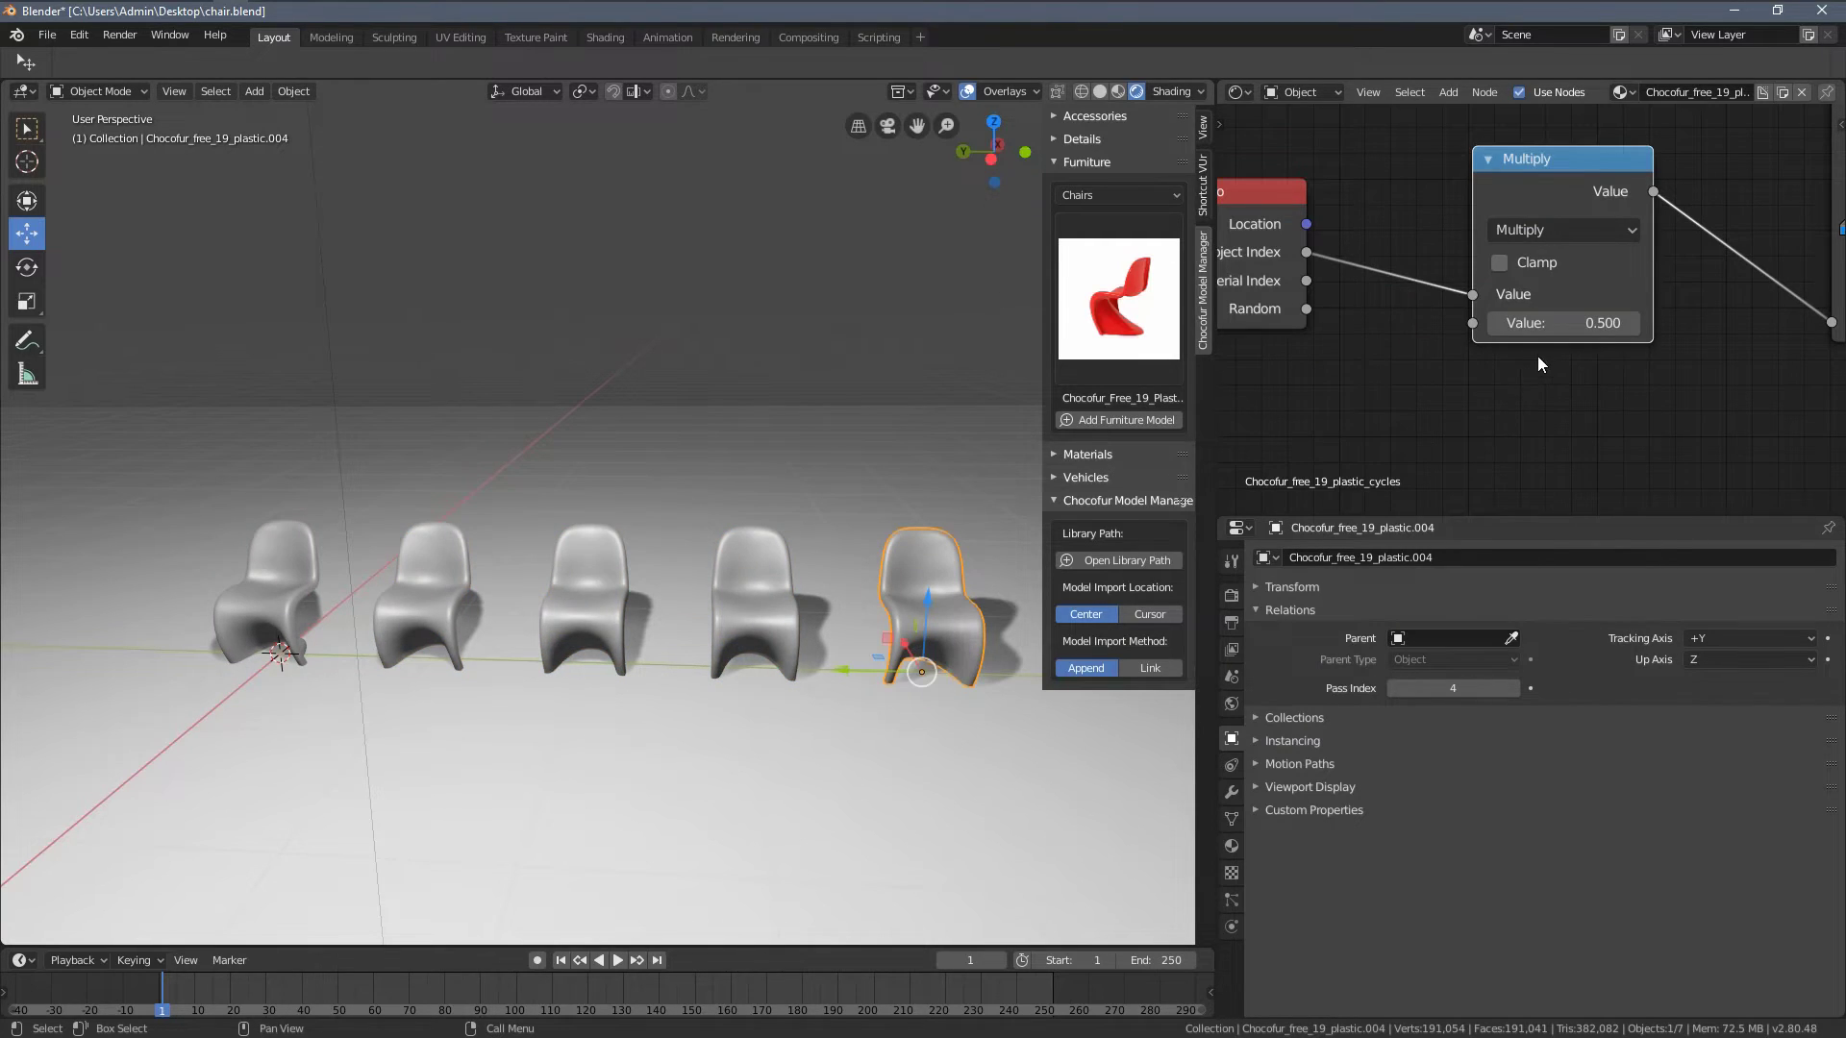
scroll(1540, 355, up, 2)
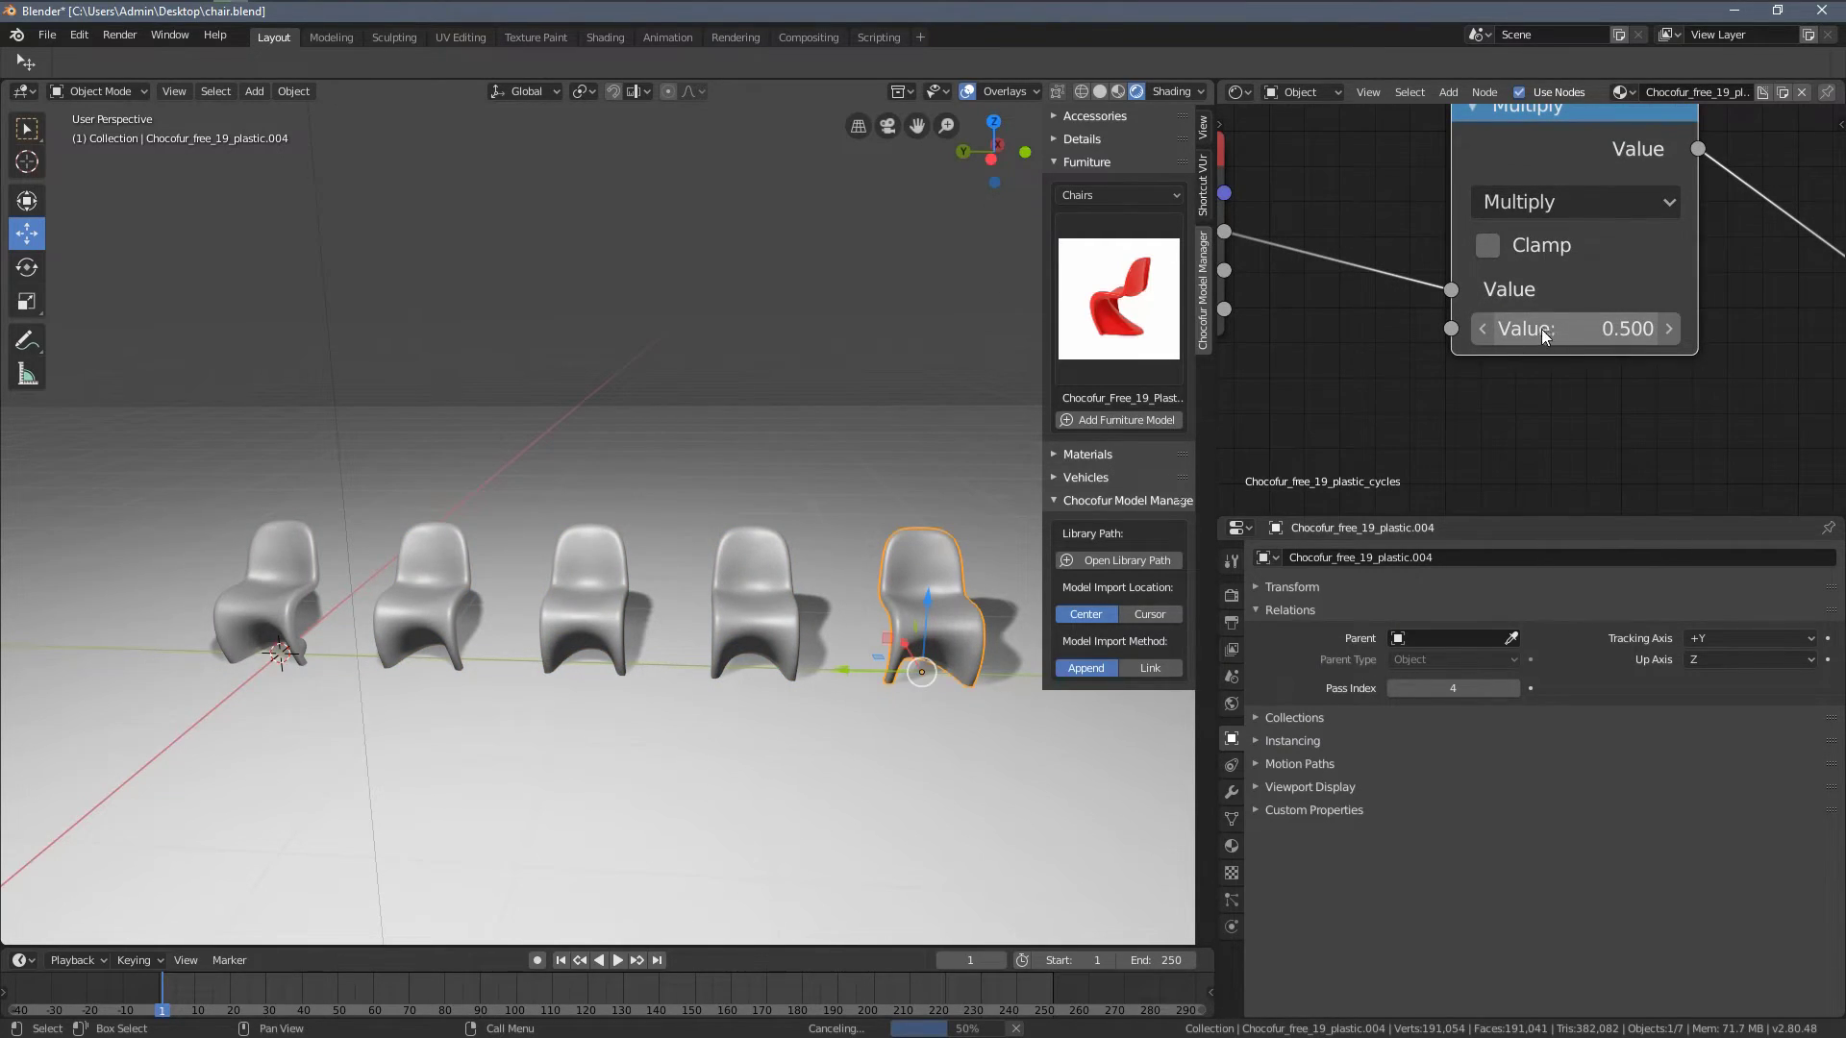
scroll(590, 504, down, 4)
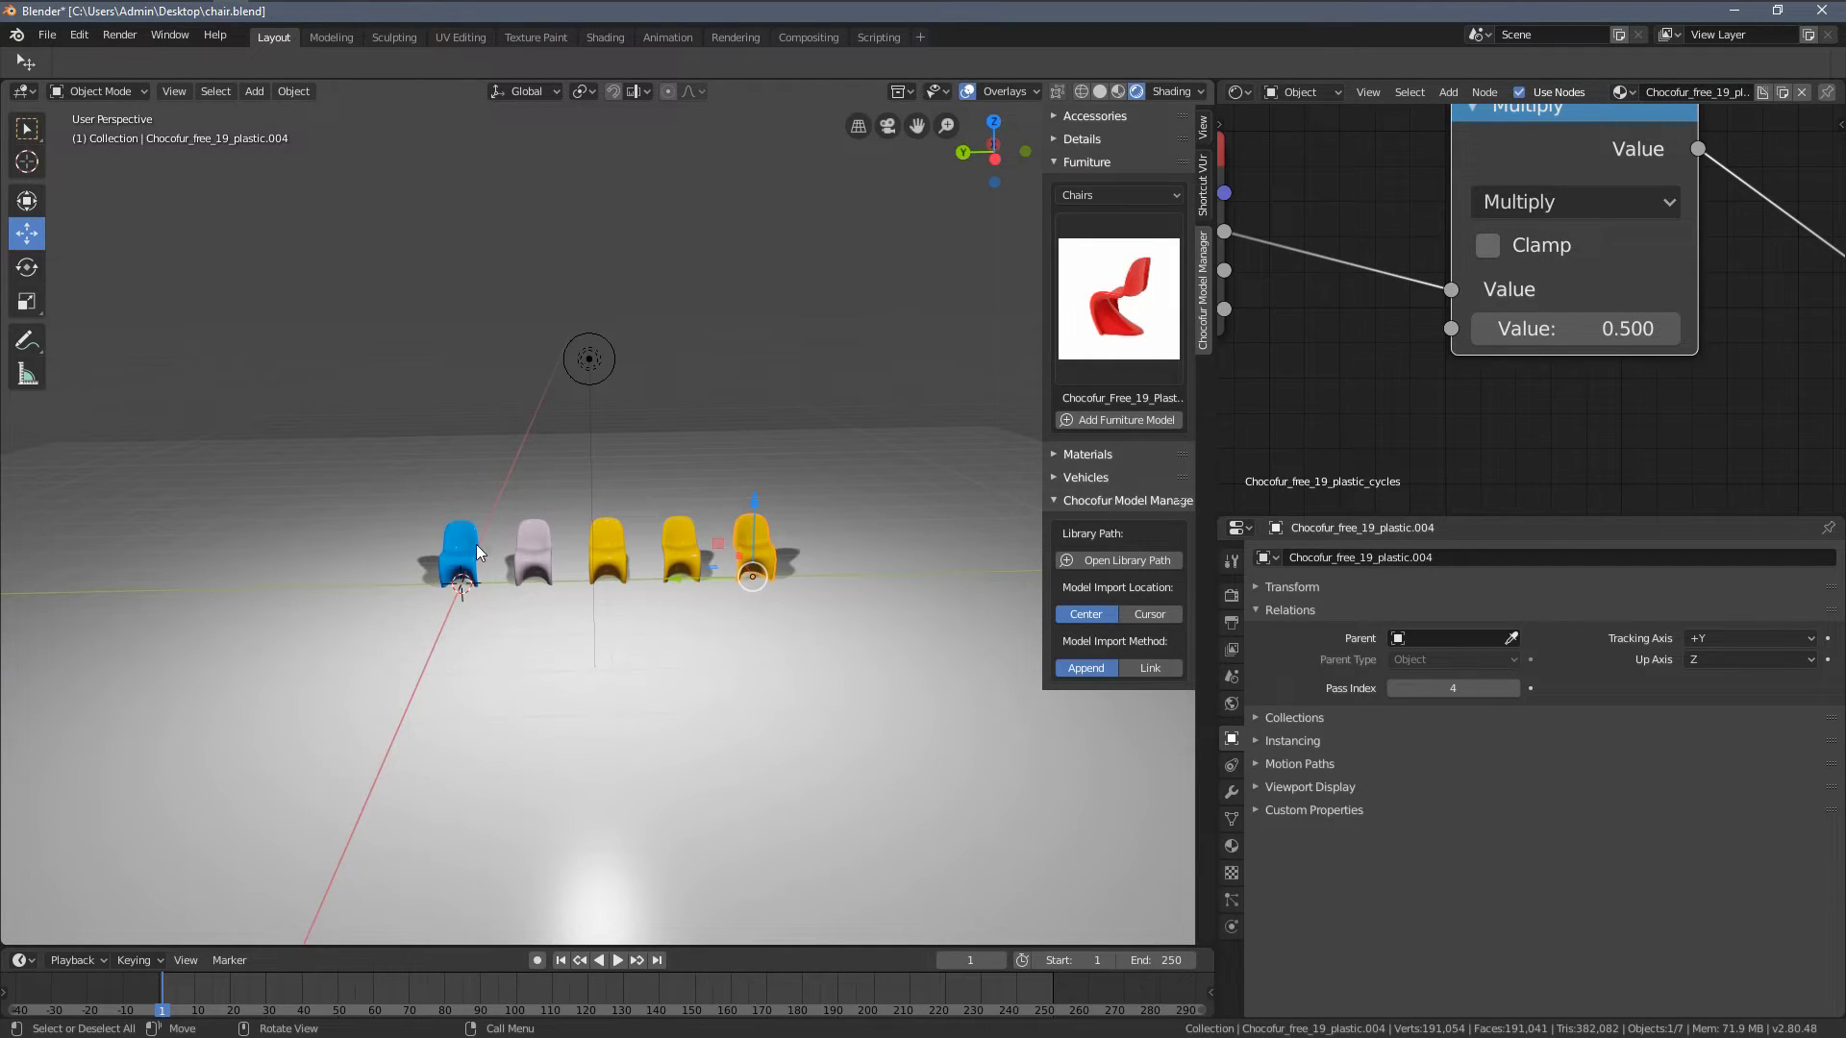
middle_drag(1598, 328, 1436, 362)
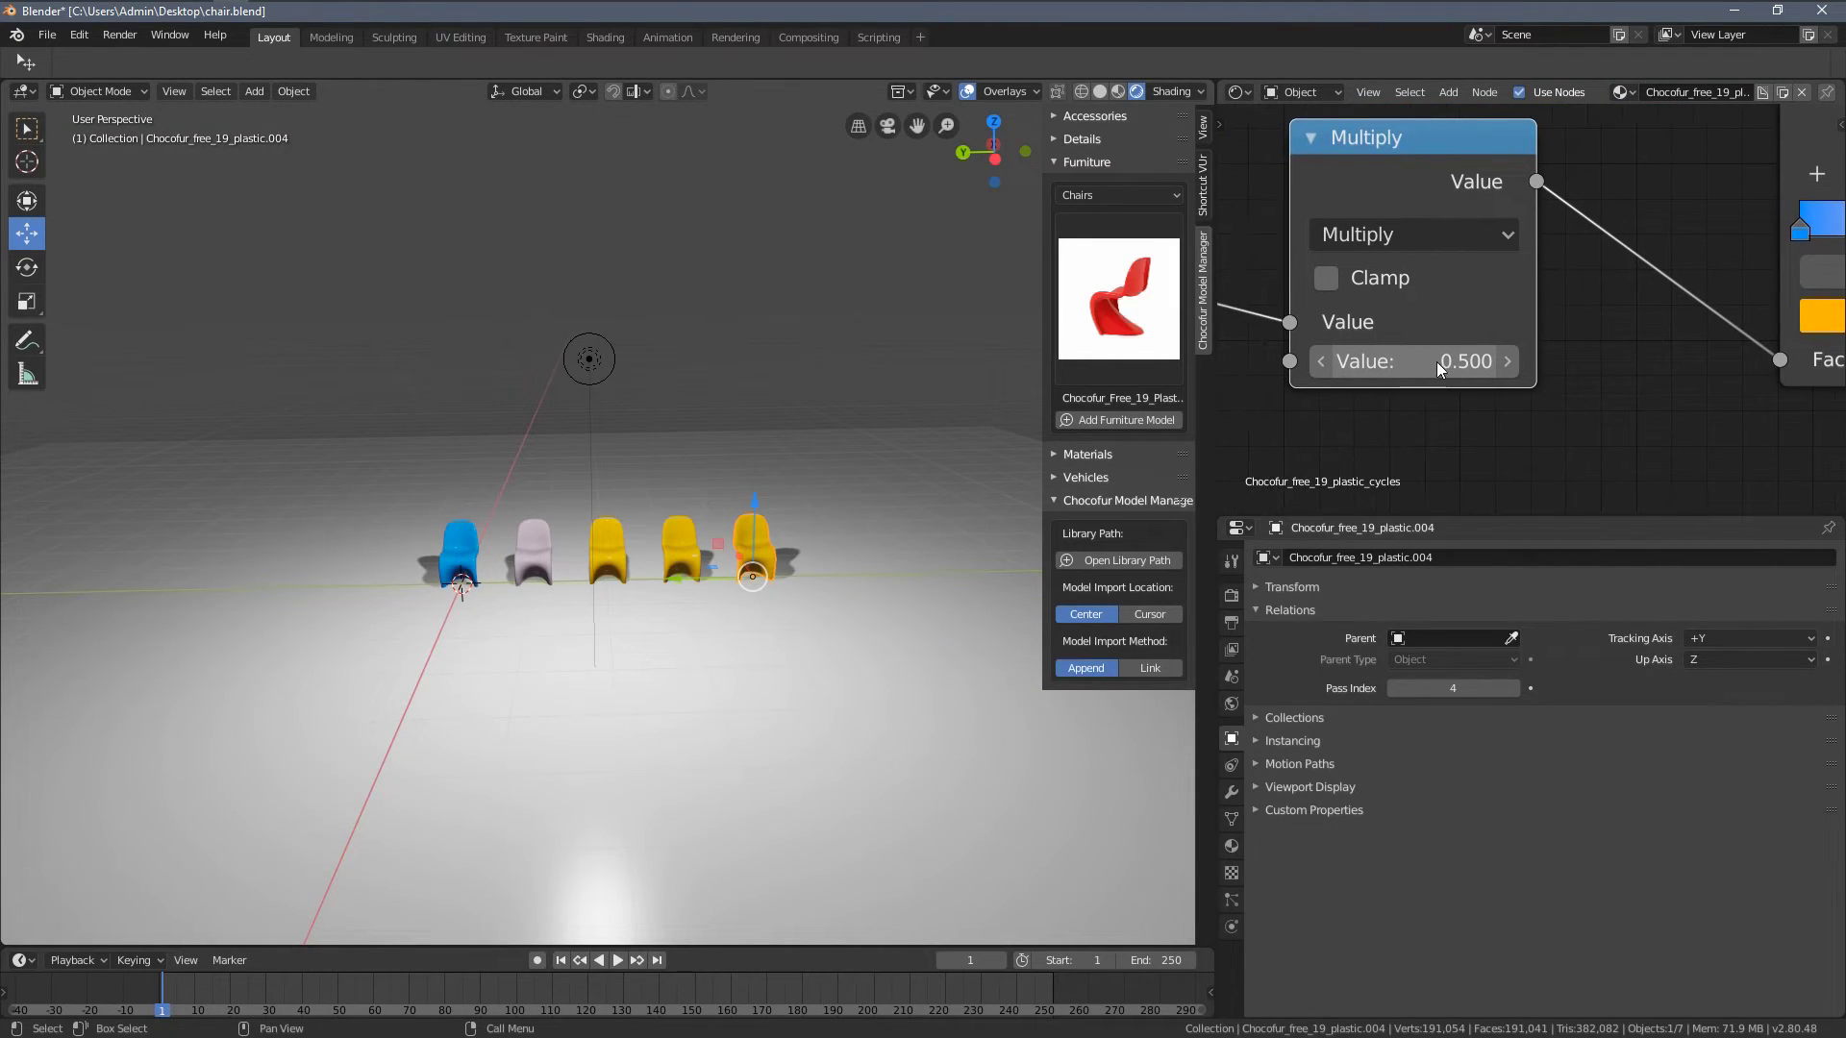
scroll(1430, 363, up, 1)
mouse_move(1434, 372)
mouse_down()
mouse_move(1365, 372)
mouse_move(1503, 372)
mouse_move(1406, 372)
mouse_up()
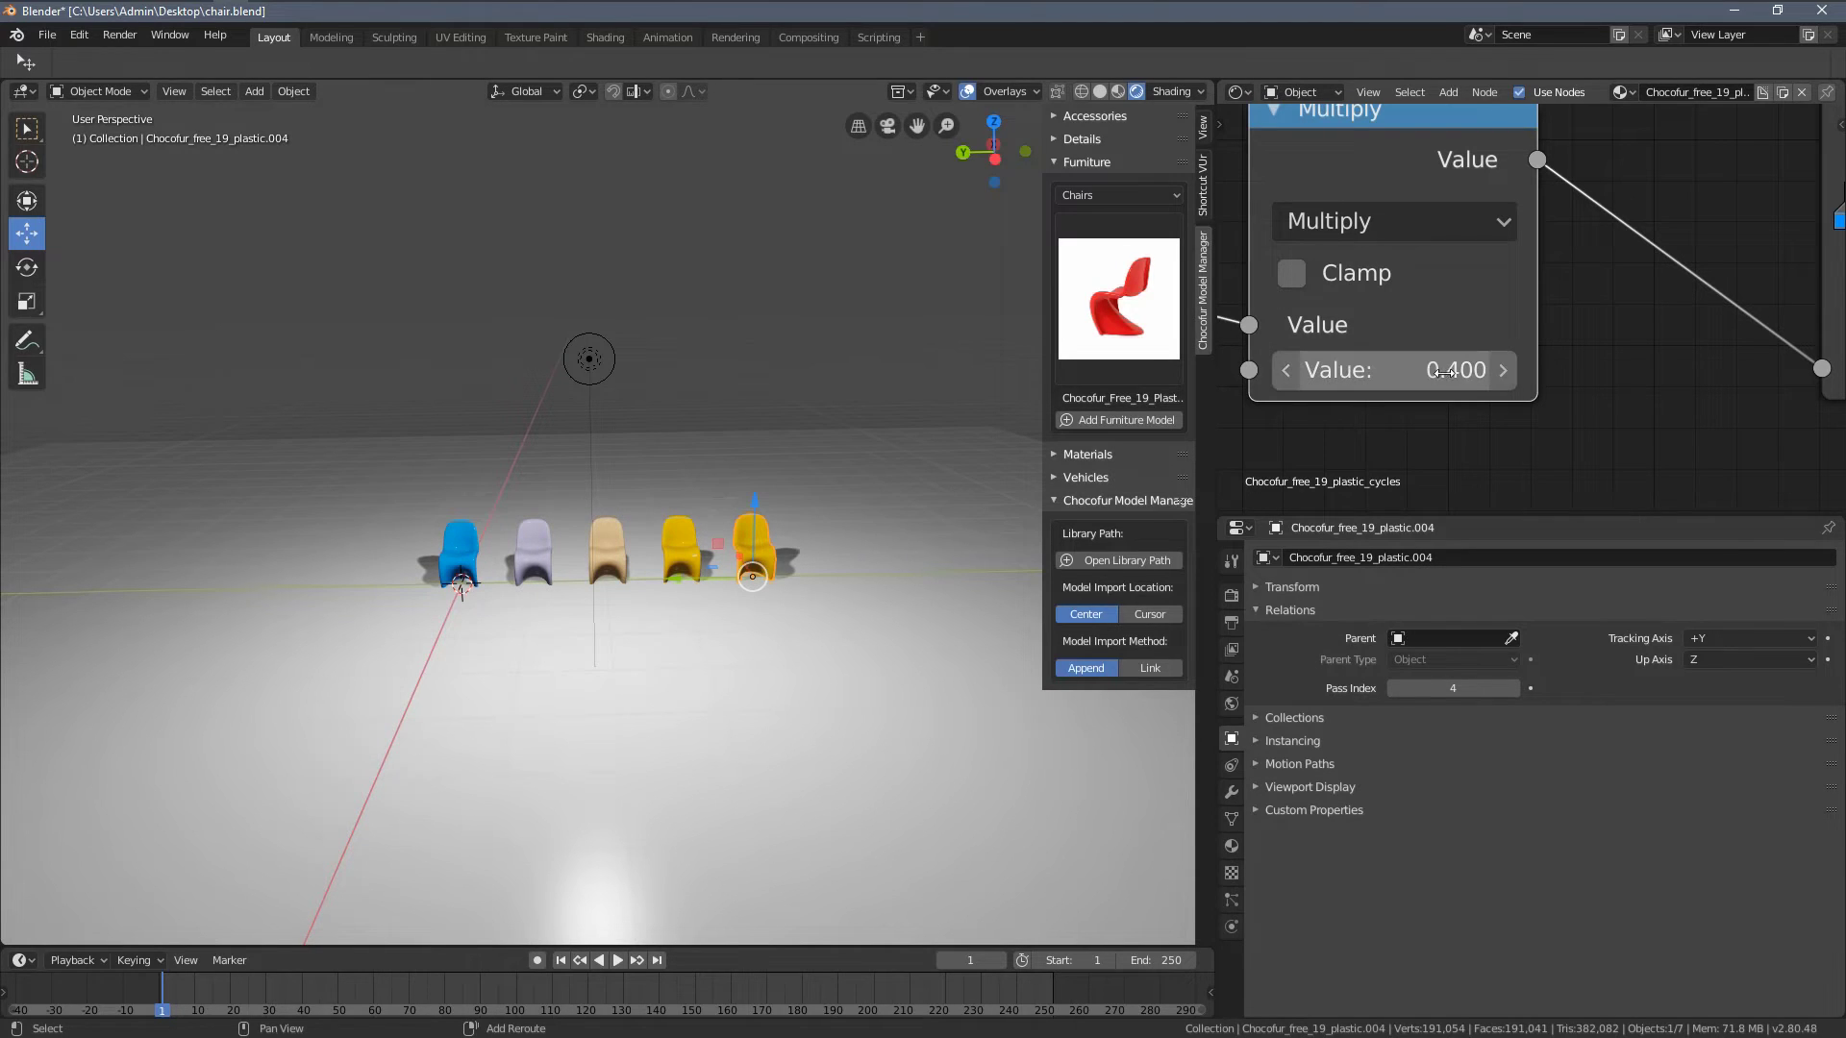
- Slide the ColorRamp's blue stop to about 0.036
scroll(1406, 372, down, 2)
scroll(829, 521, down, 2)
middle_drag(828, 521, 728, 477)
scroll(823, 511, up, 6)
scroll(1626, 415, down, 2)
middle_drag(1626, 416, 1286, 437)
scroll(1549, 320, up, 2)
middle_drag(1347, 306, 1393, 300)
mouse_move(1377, 300)
mouse_down()
mouse_move(1630, 310)
mouse_move(1345, 300)
mouse_up()
scroll(667, 481, down, 4)
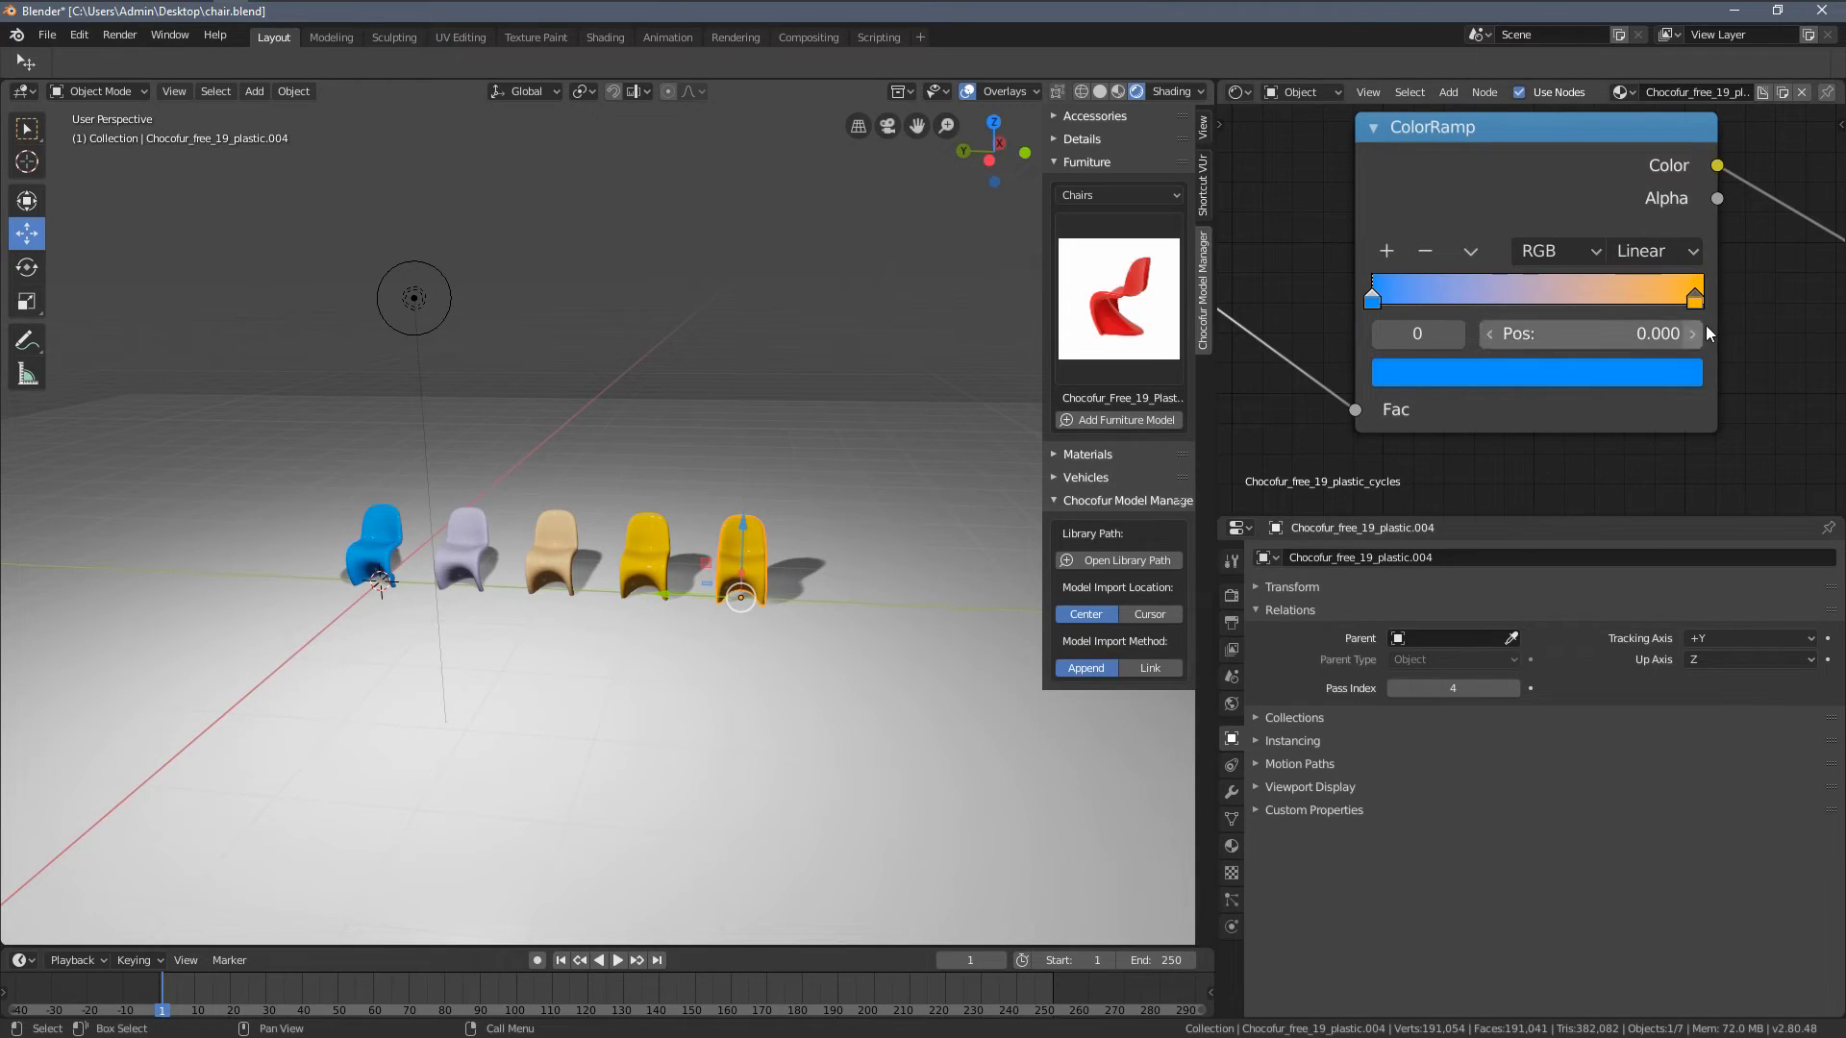
- Adjust the ColorRamp stops, moving the blue stop right to 0.386
mouse_move(1693, 296)
mouse_down()
mouse_move(1580, 304)
mouse_move(1717, 301)
mouse_up()
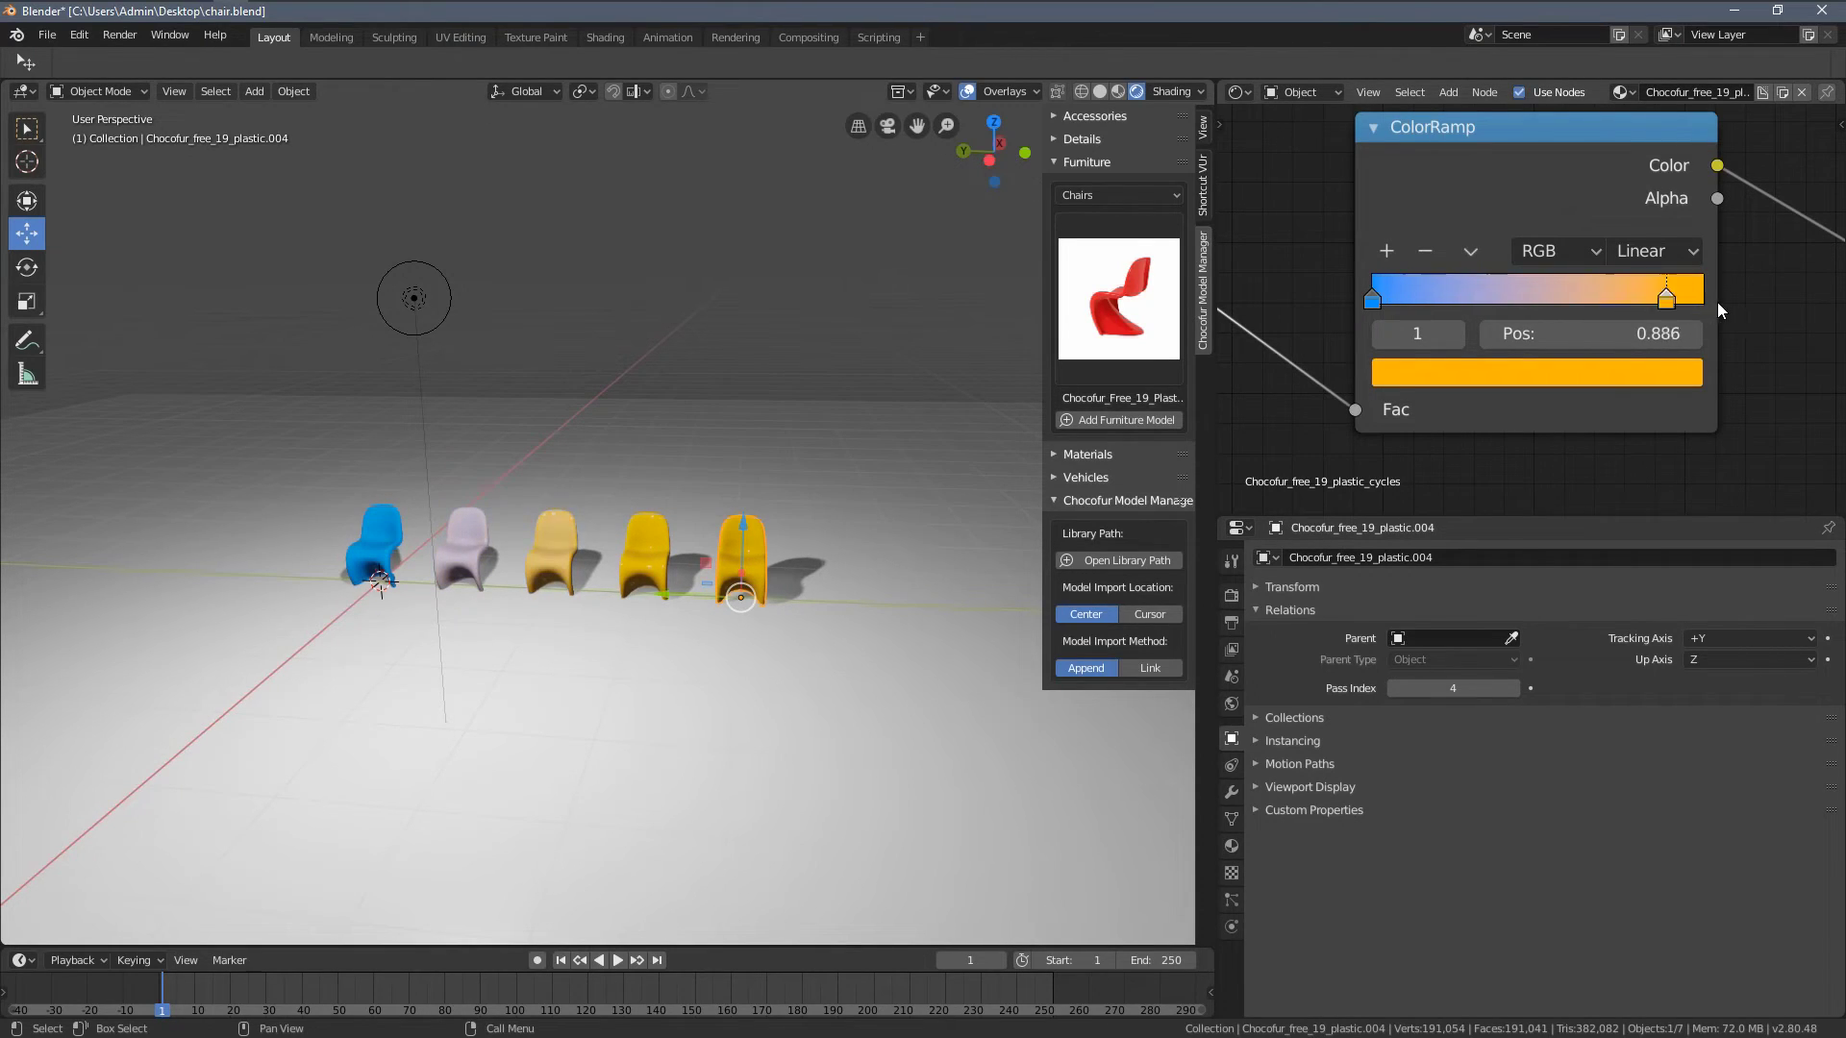
key(g)
drag(1433, 296, 1518, 306)
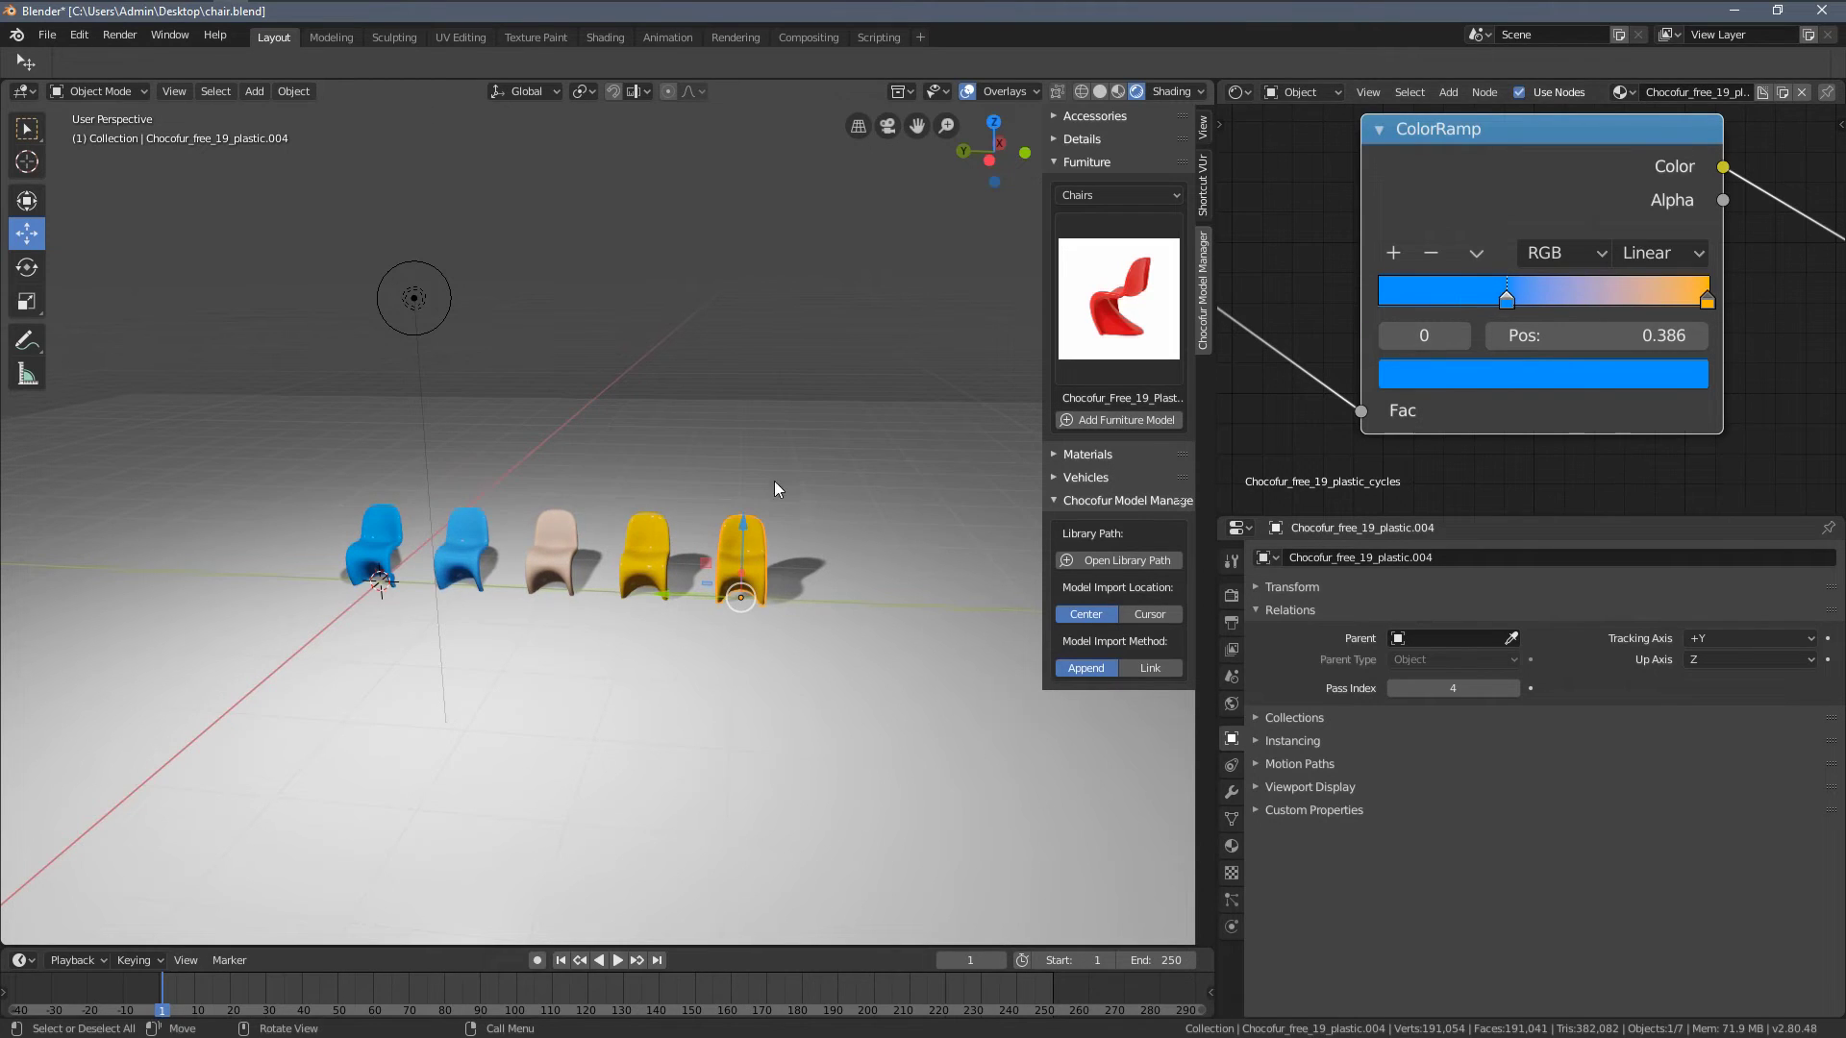
middle_drag(775, 481, 780, 555)
- Select all five chairs and Alt+D linked-duplicate them into a second row
shift+click(712, 540)
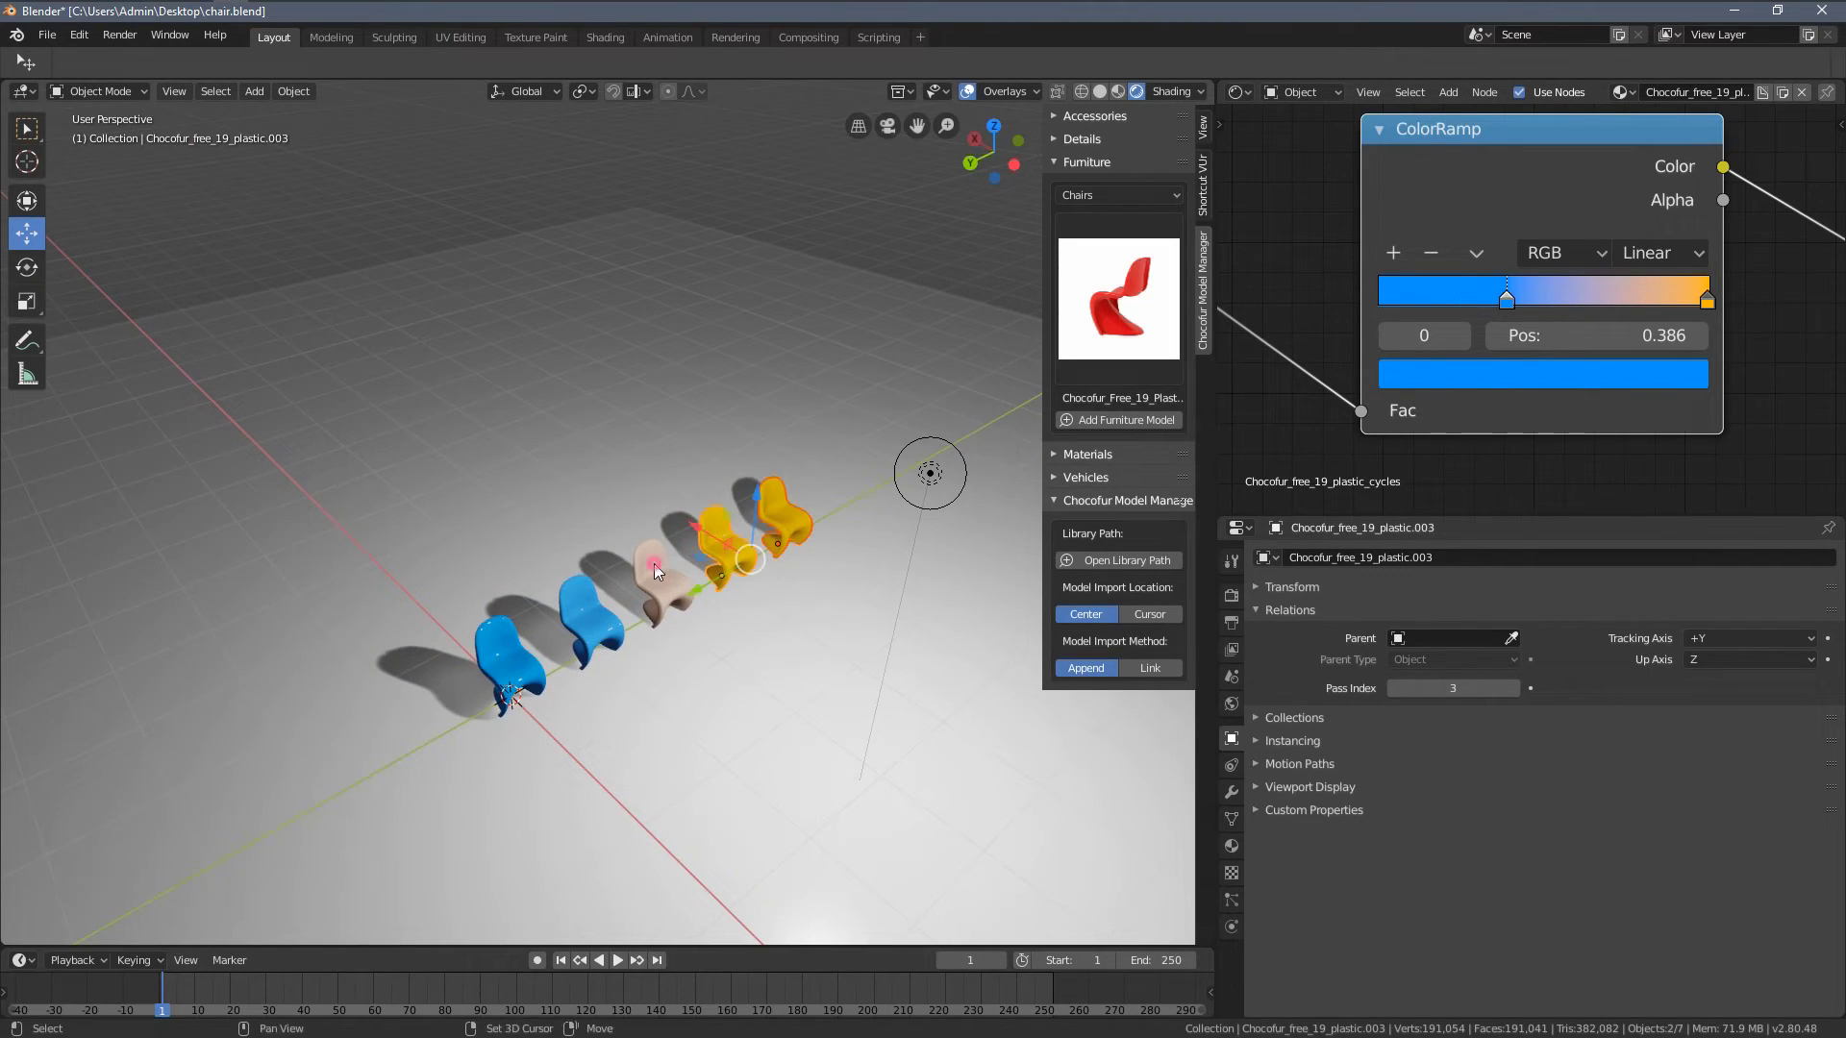
shift+click(654, 563)
shift+click(581, 600)
shift+click(501, 635)
shift+middle_drag(646, 611, 625, 531)
key(alt+d)
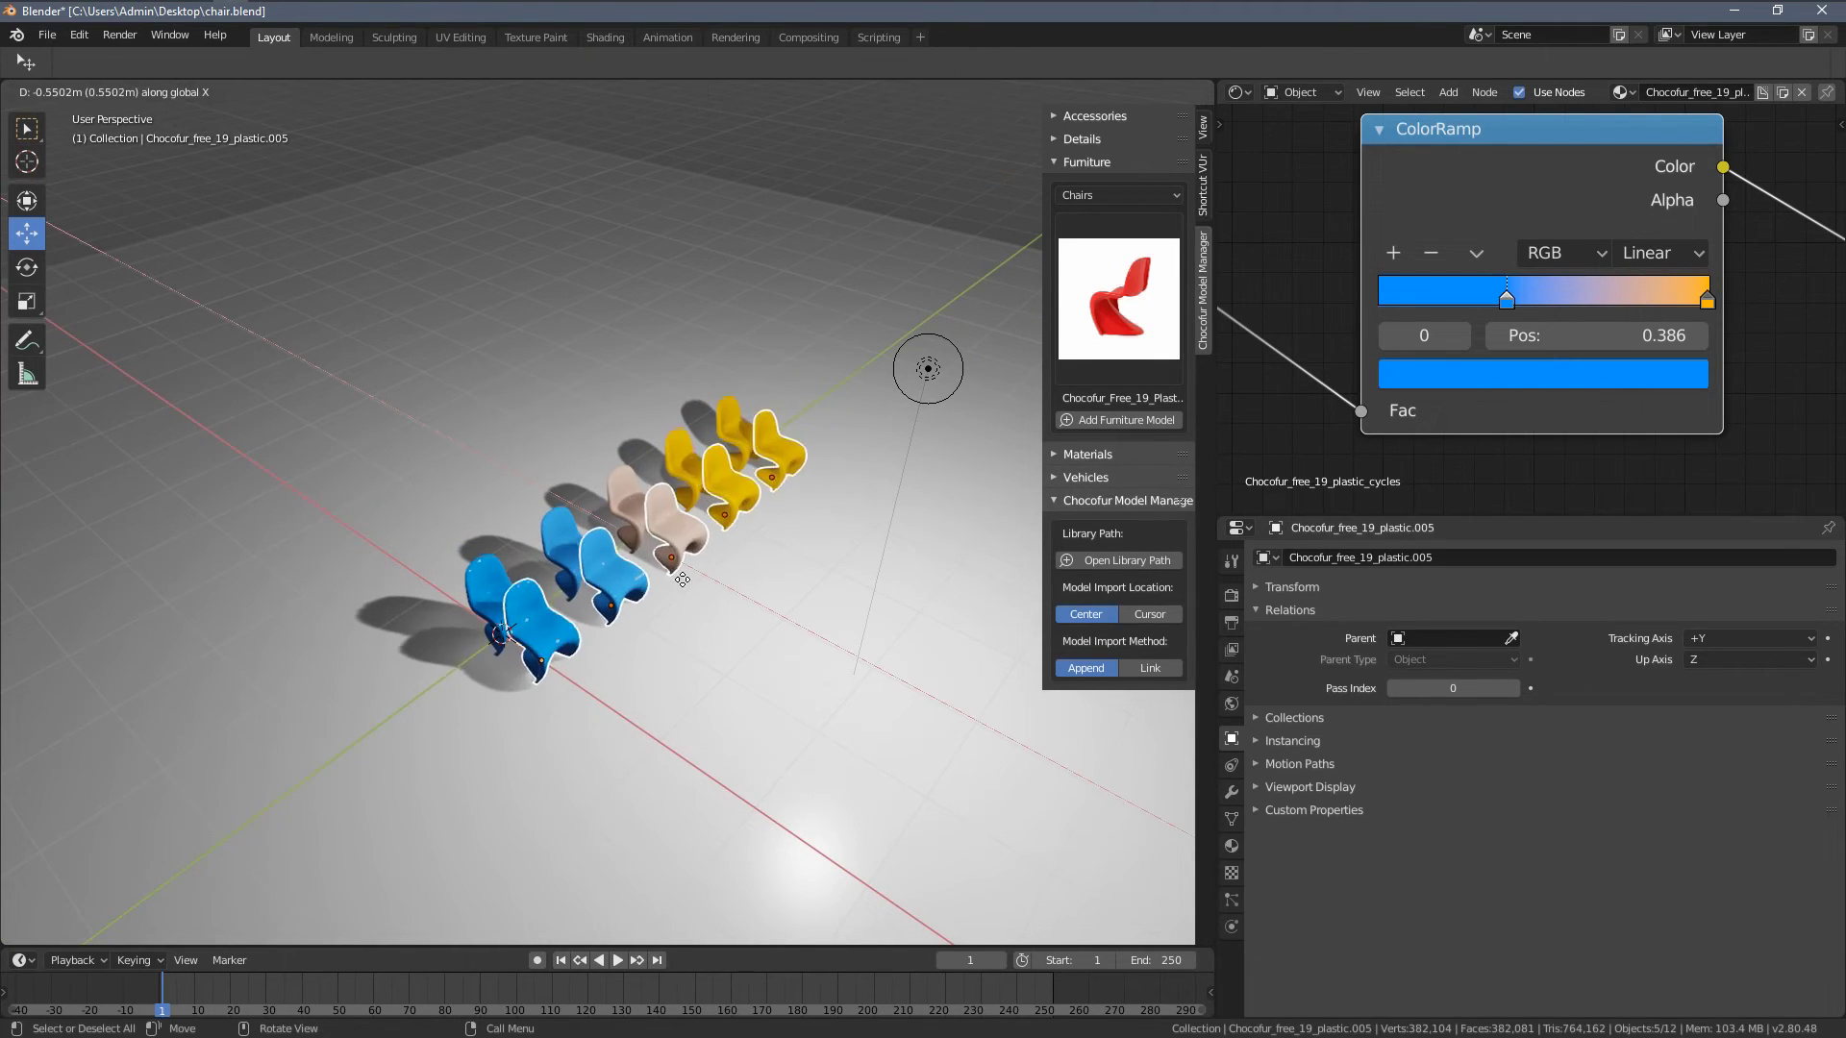
click(692, 596)
- Inspect the copied chairs' Pass Index and pull the blue stop back left to 0.177
middle_drag(692, 596, 794, 580)
click(780, 567)
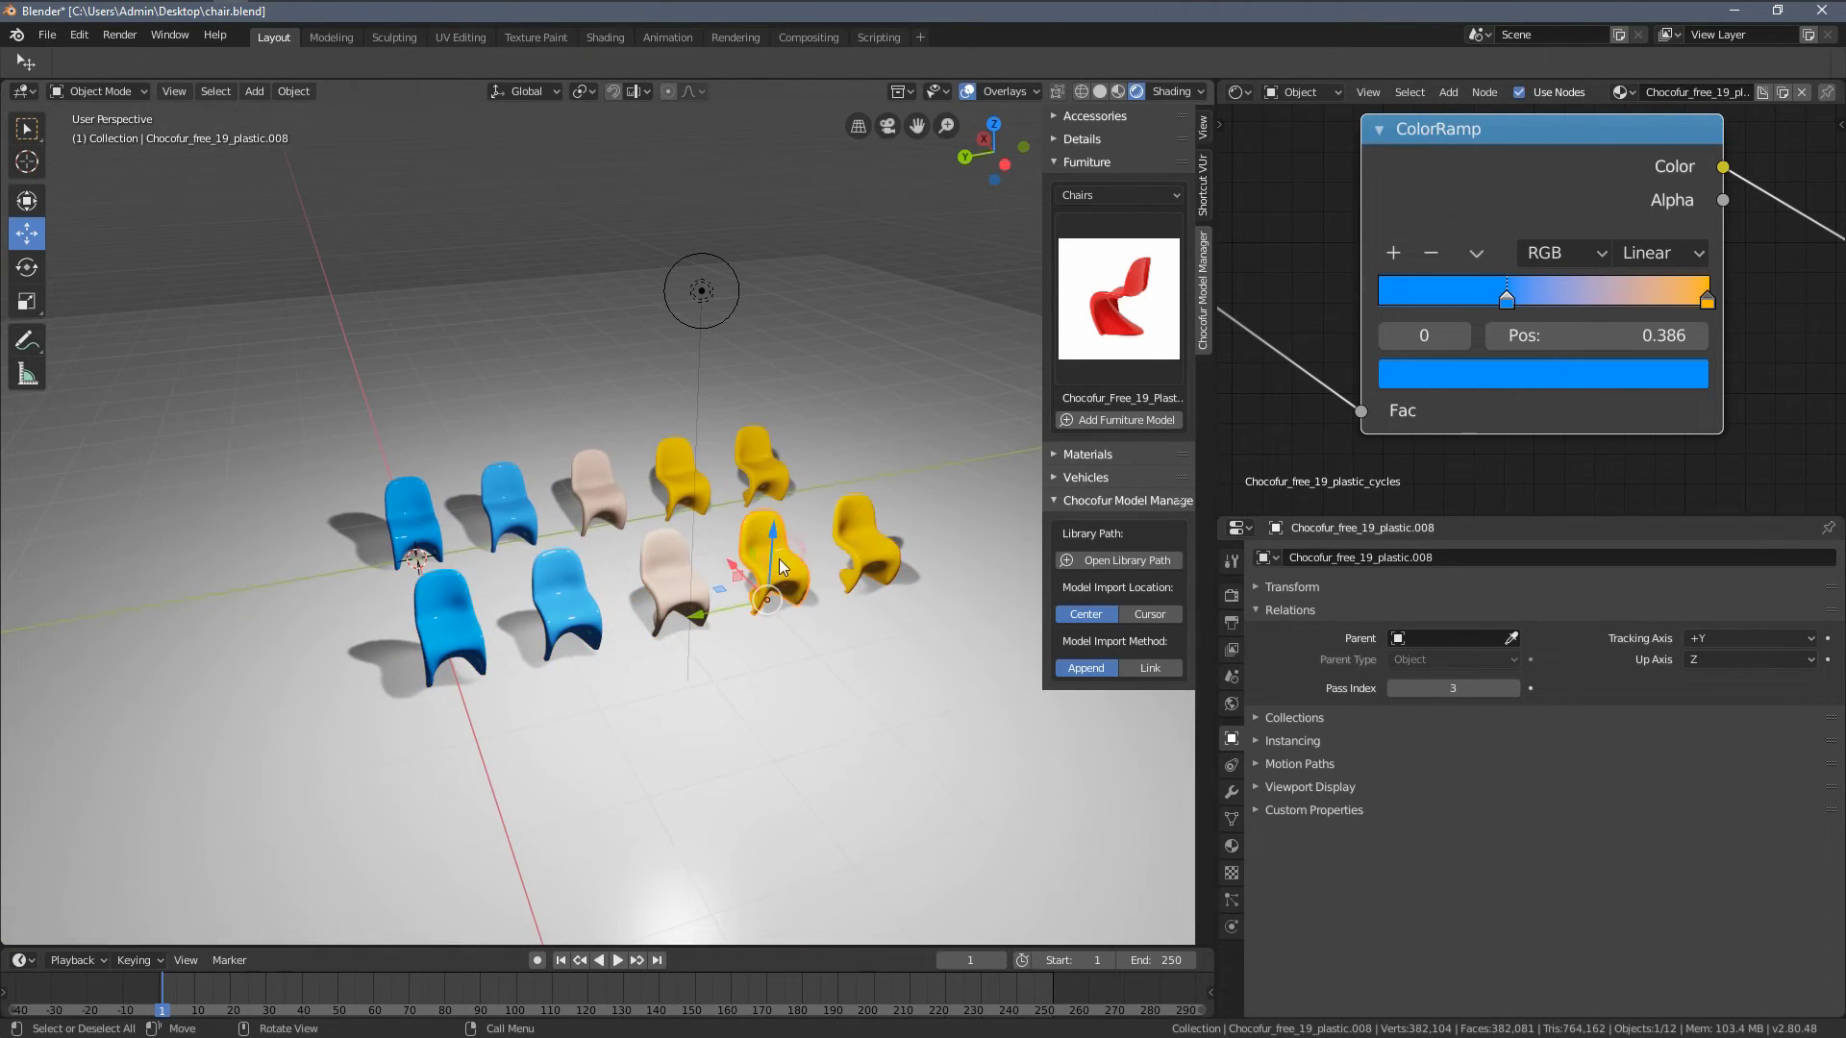
click(663, 567)
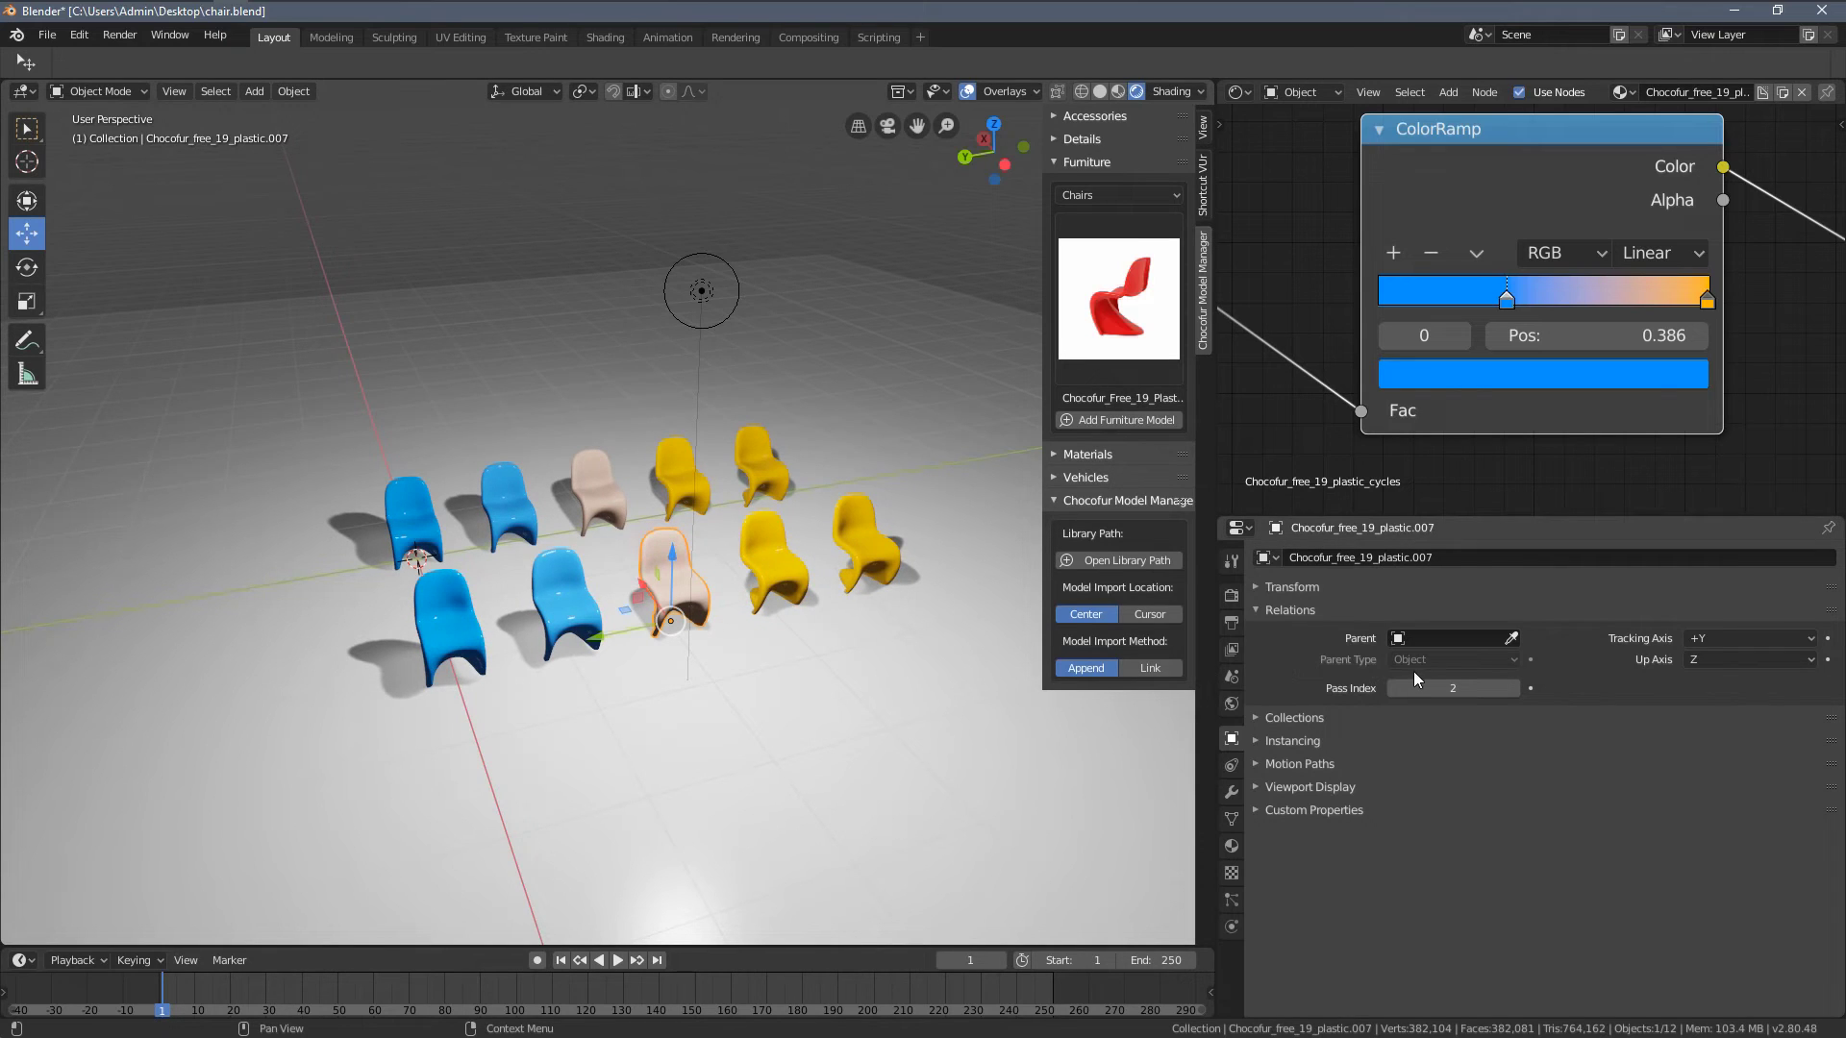
click(870, 524)
middle_drag(874, 521, 632, 529)
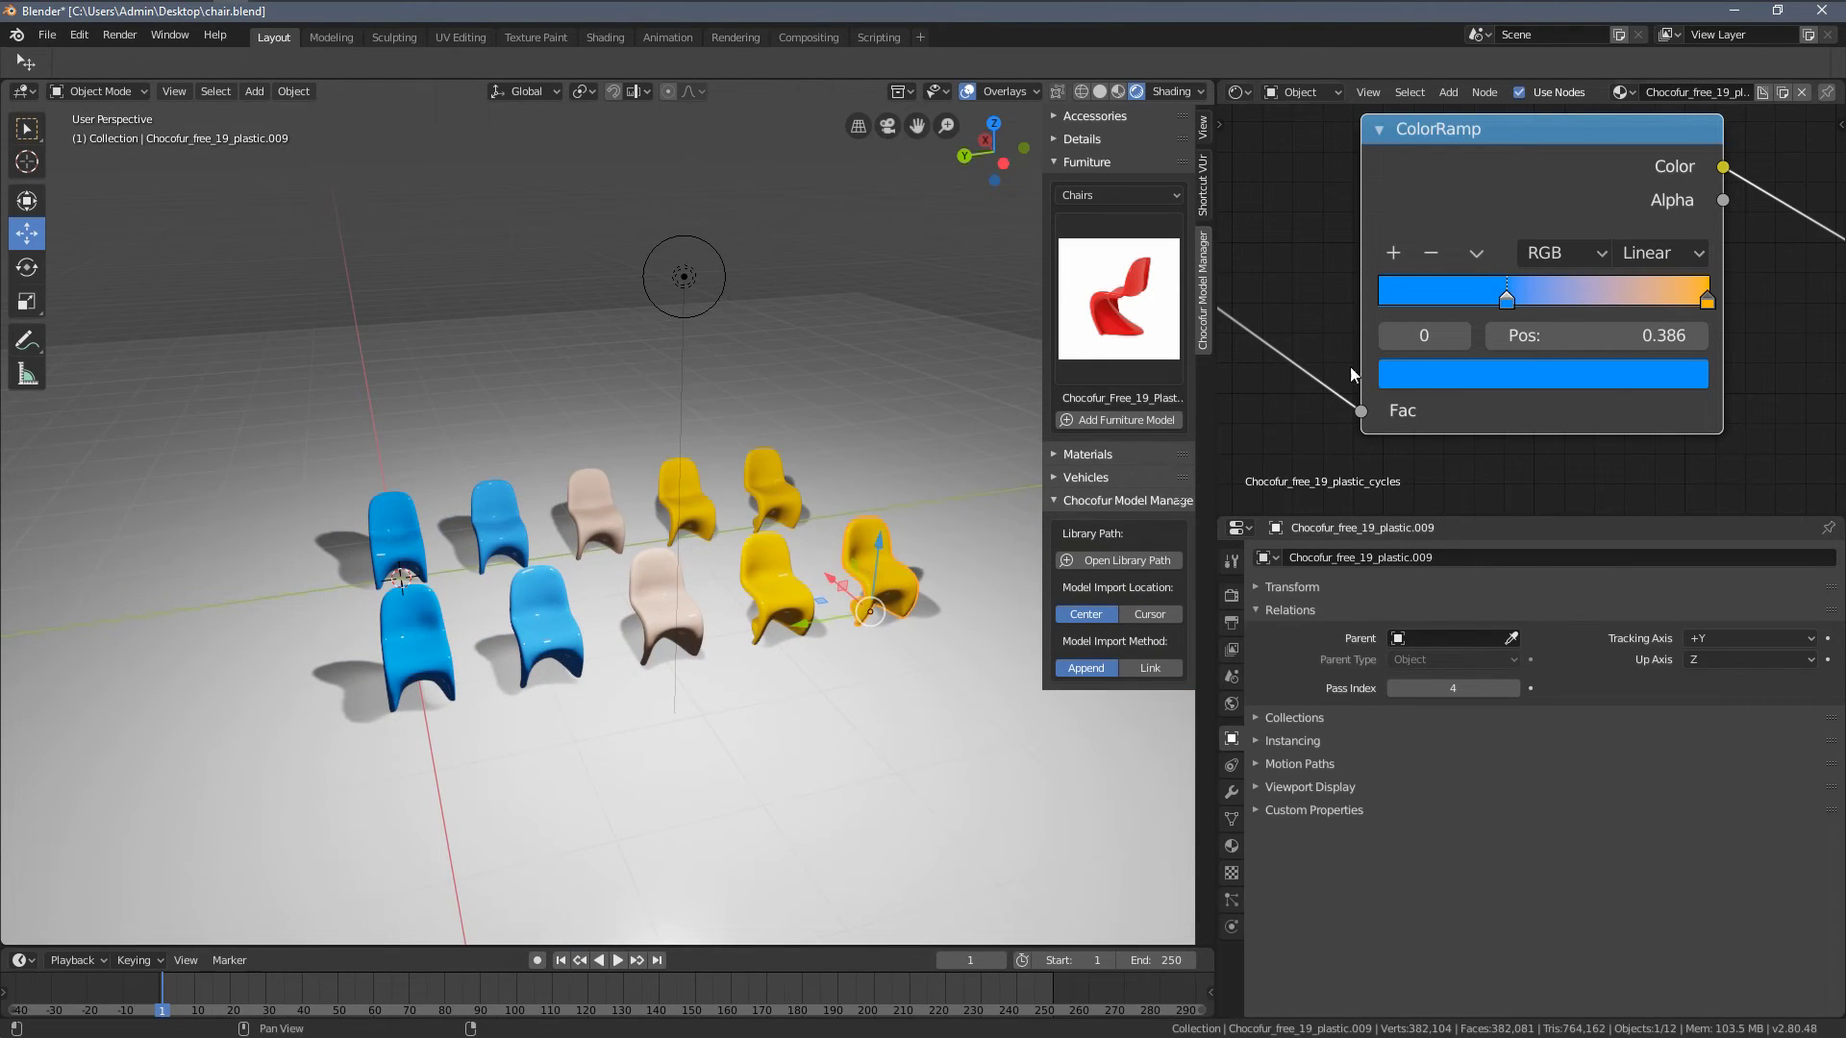
click(1507, 299)
drag(1453, 300, 1375, 307)
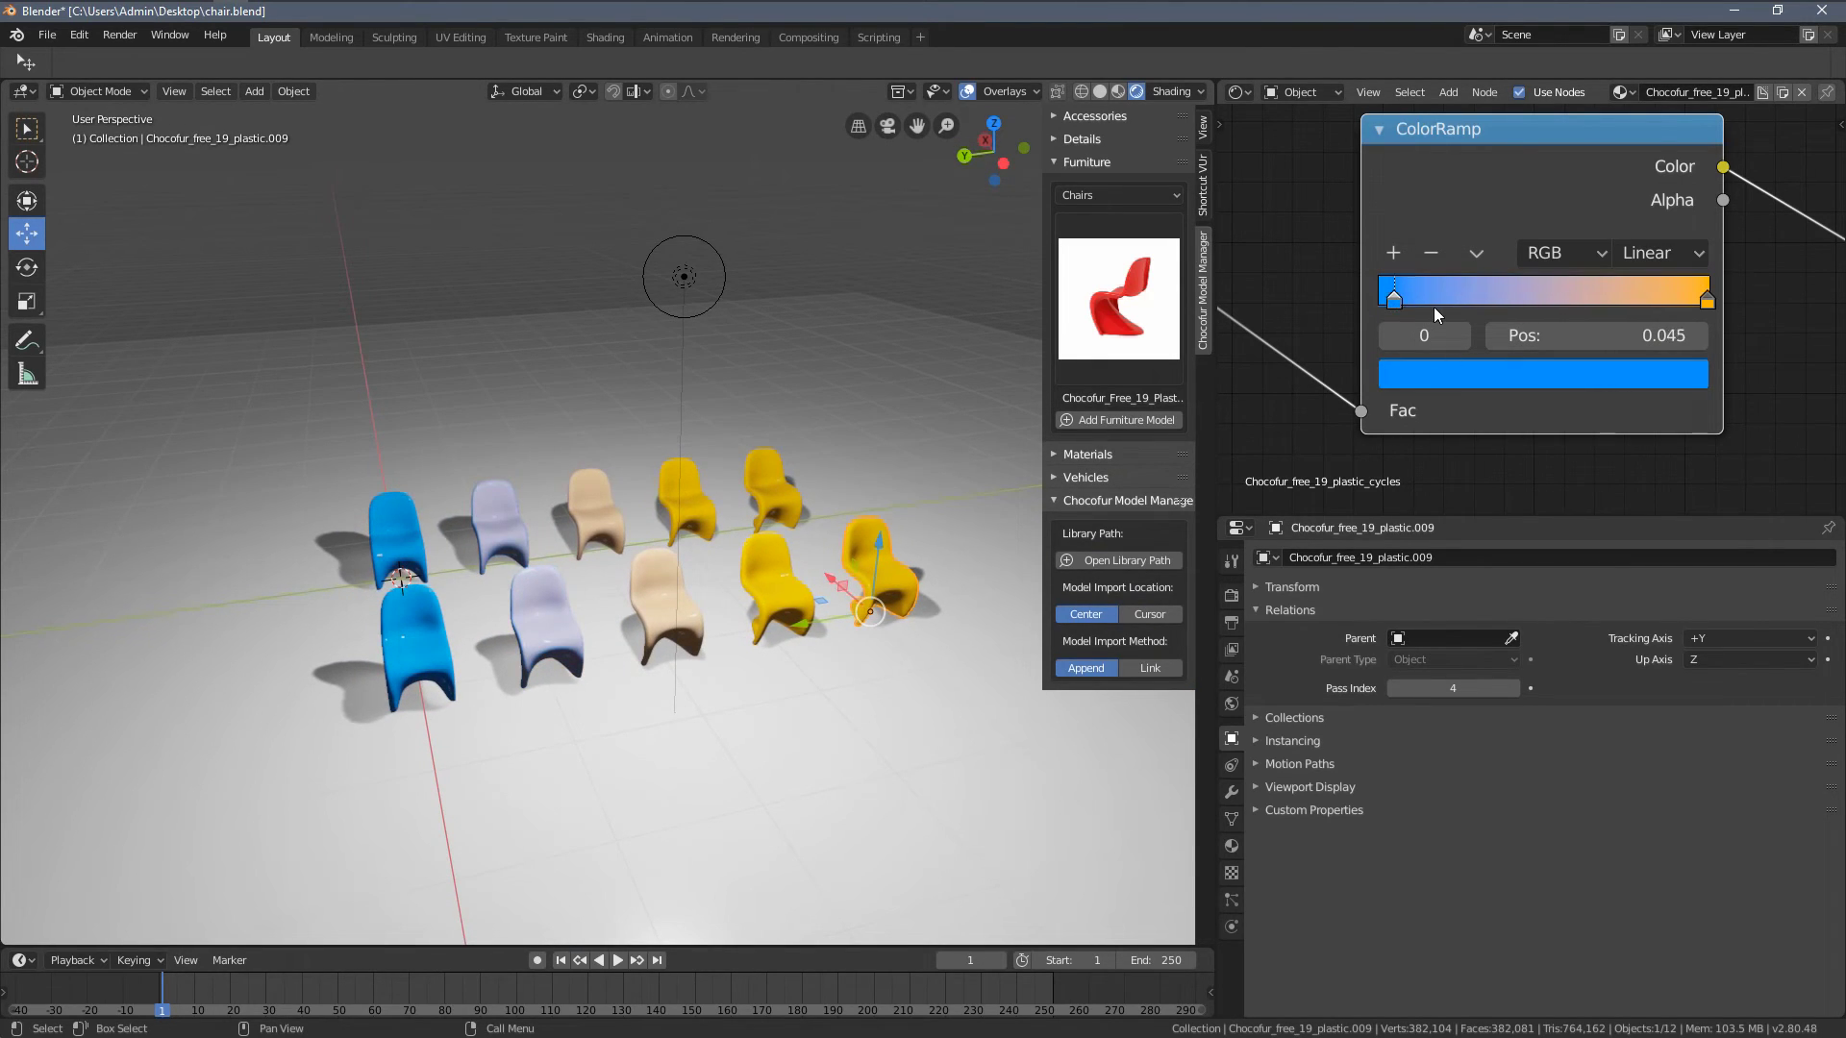
mouse_move(1711, 303)
mouse_down()
mouse_move(1676, 306)
mouse_move(1695, 309)
mouse_up()
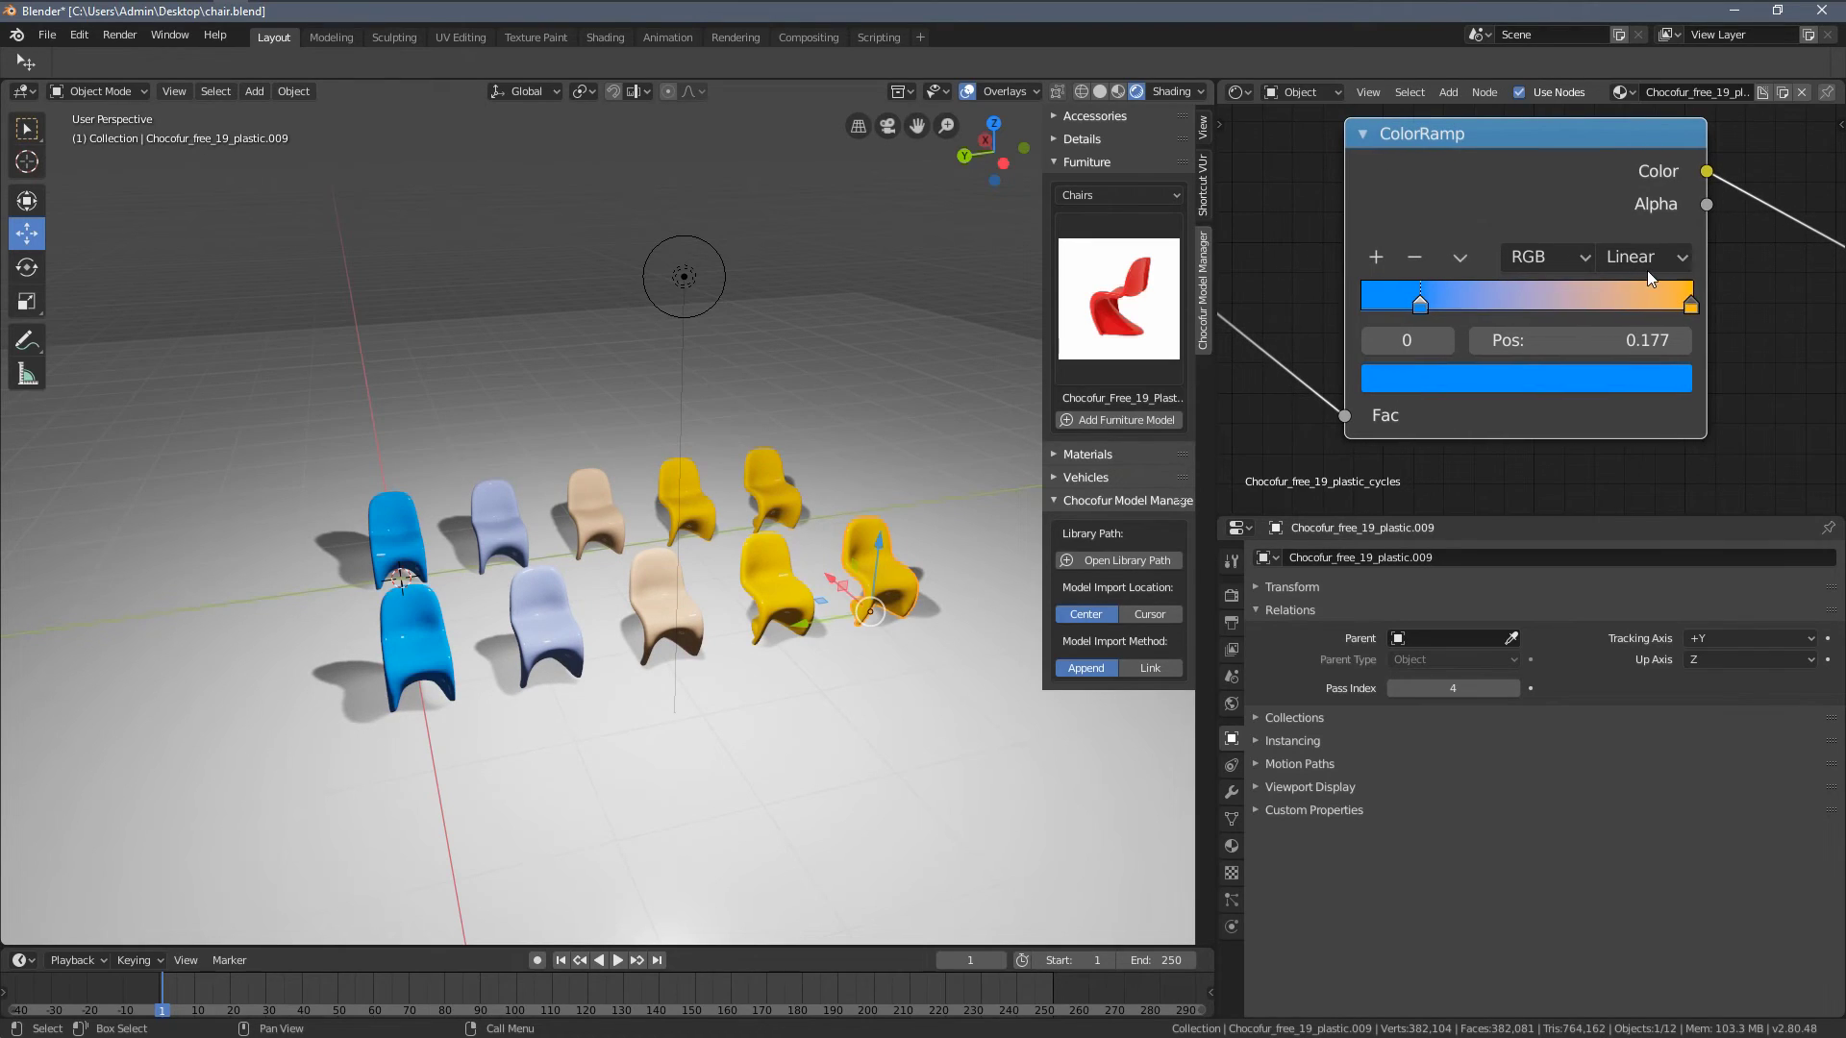
- Try Cardinal and then B-Spline interpolation on the chair ColorRamp
click(1637, 259)
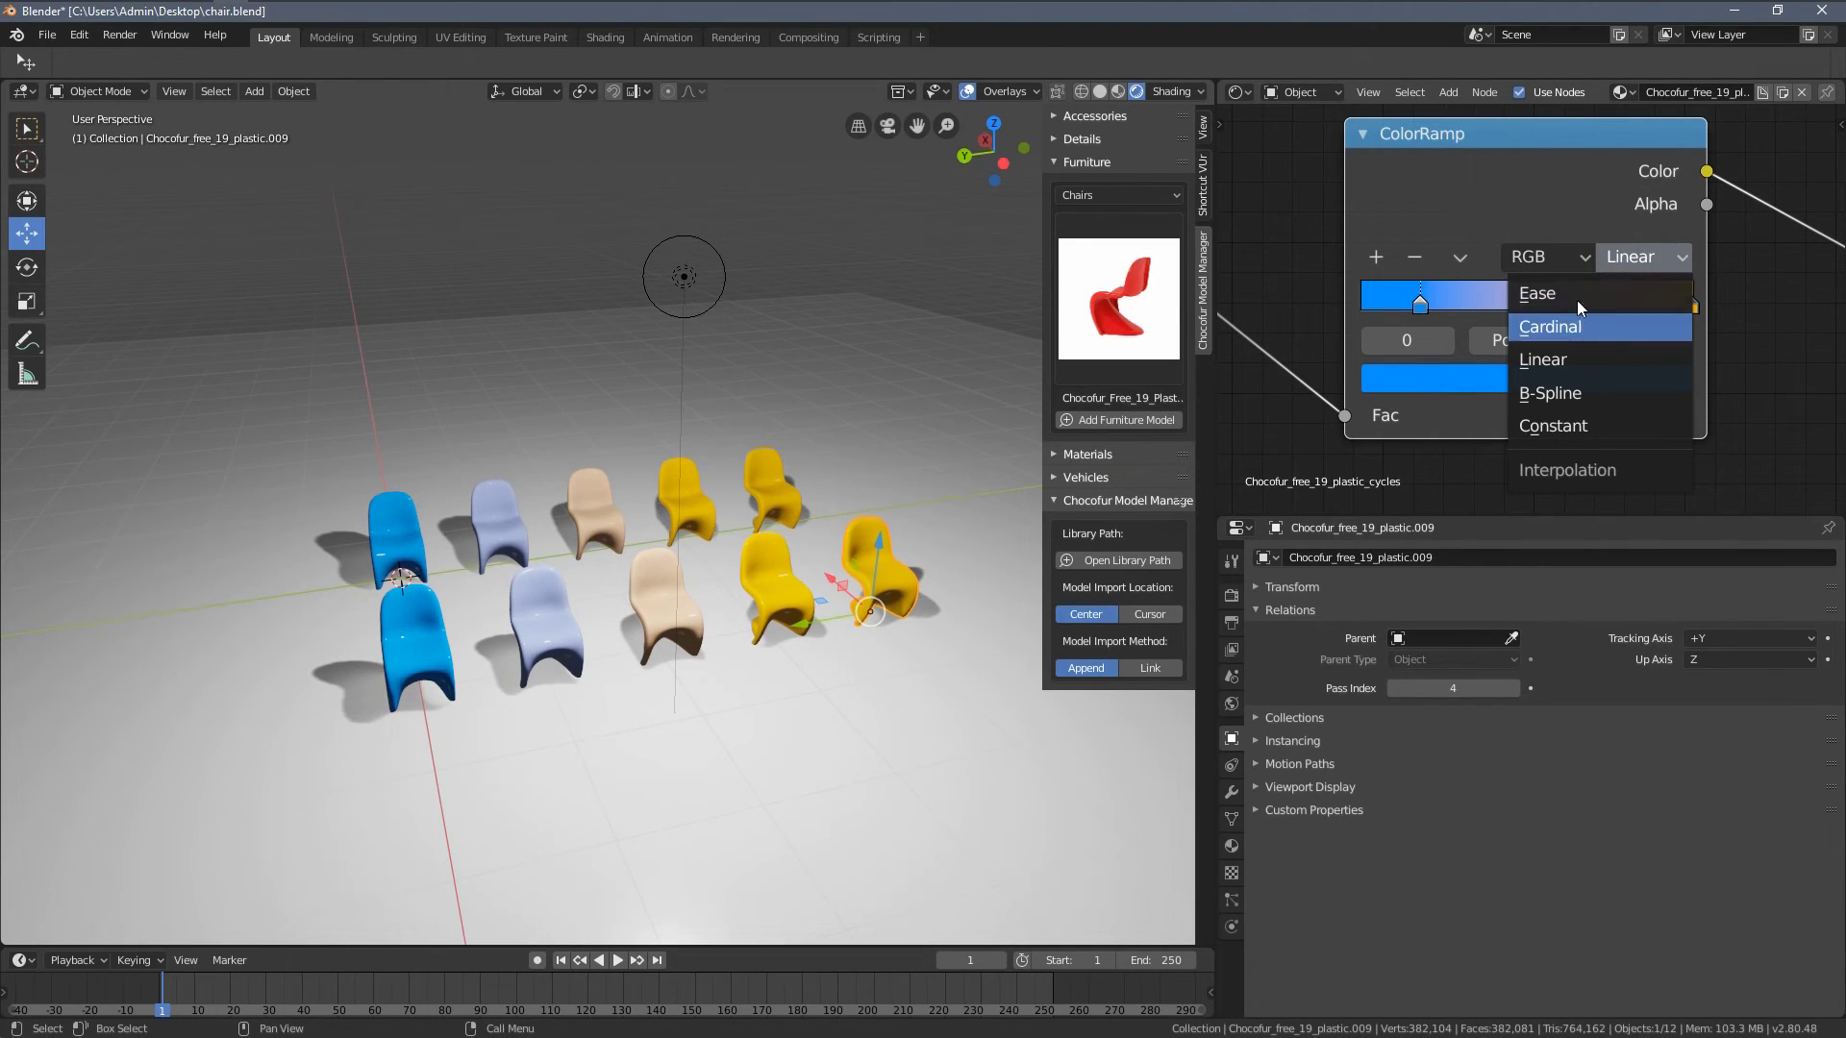
click(1561, 329)
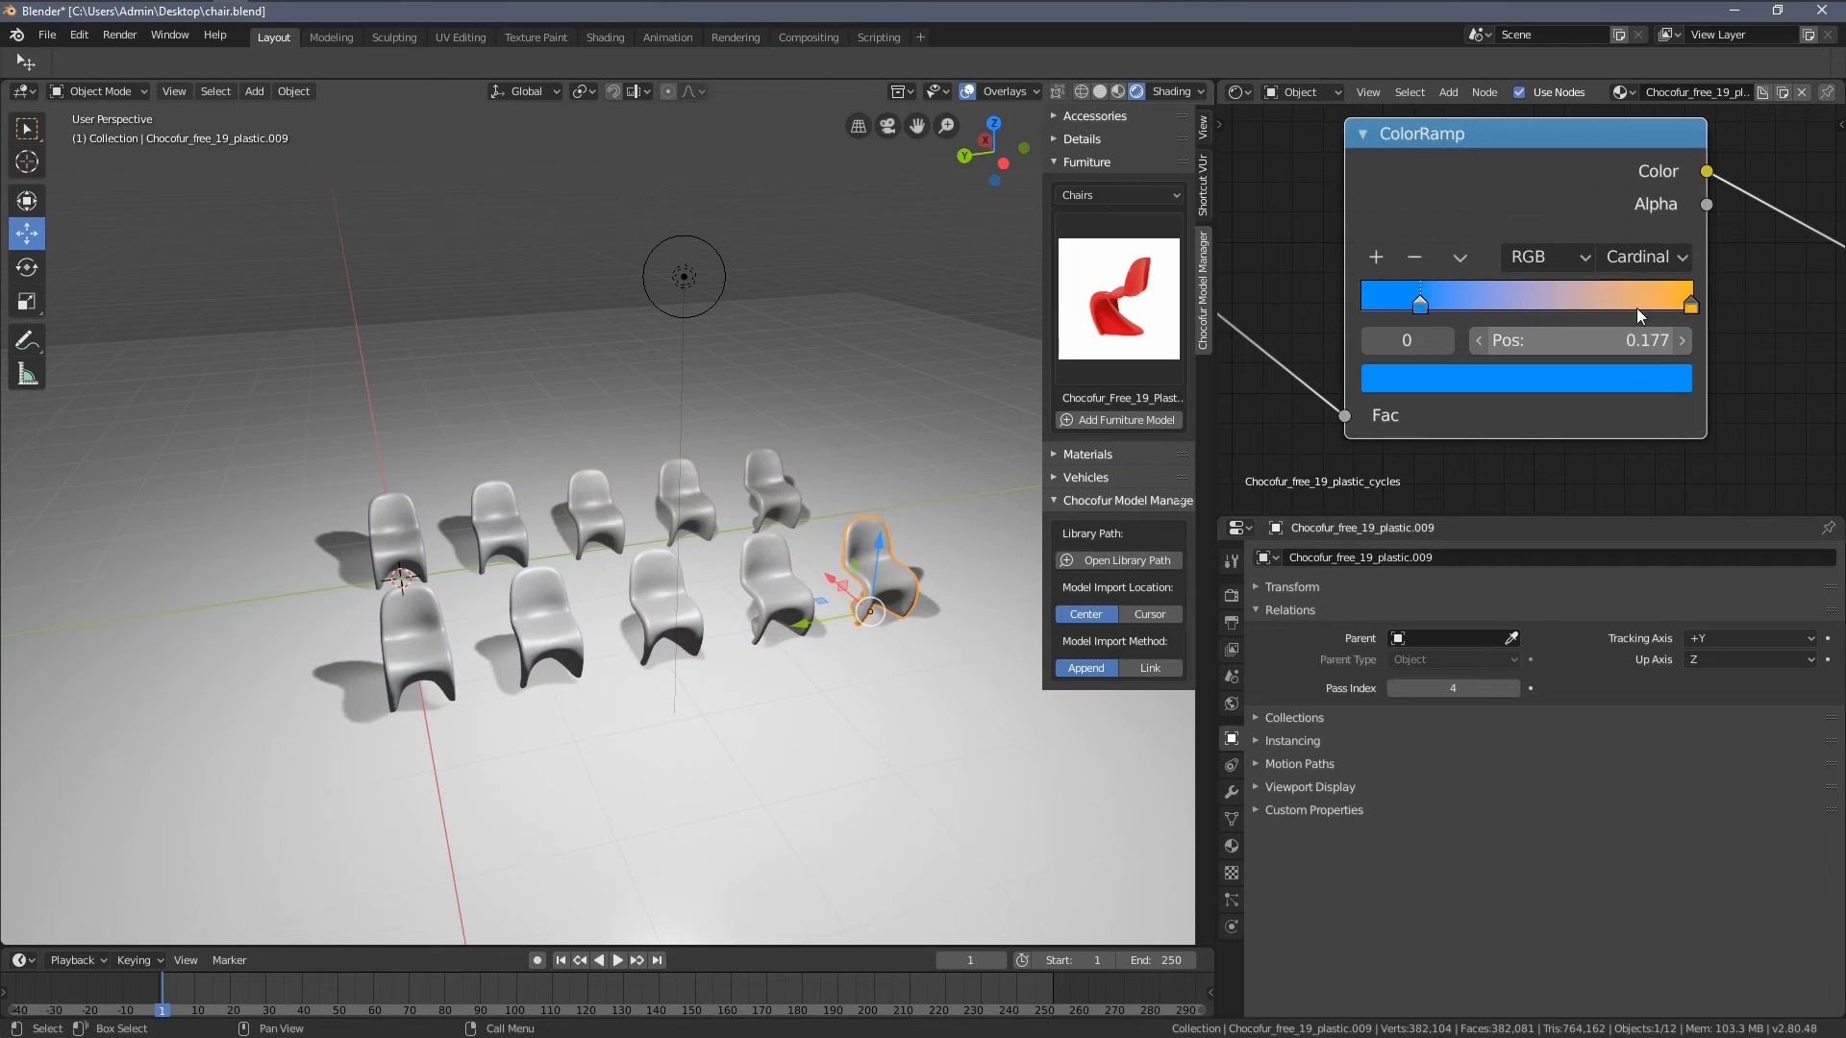
click(1626, 257)
click(1591, 391)
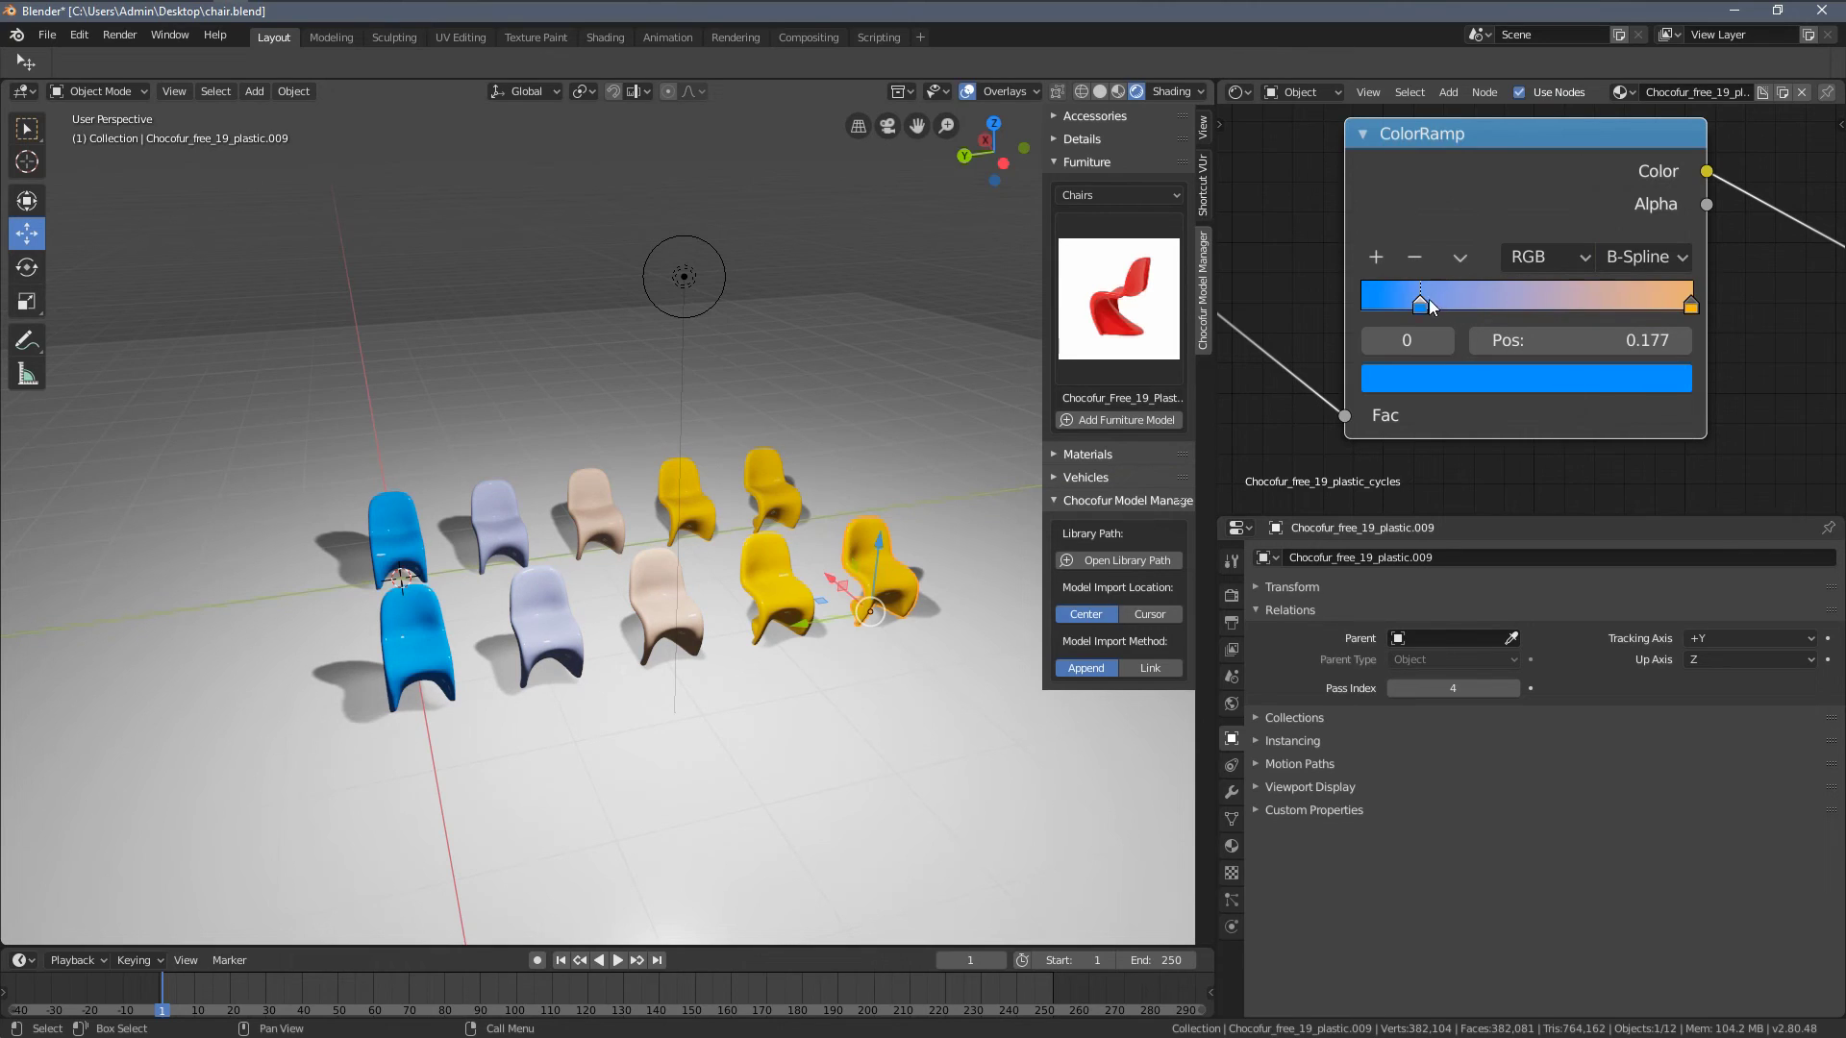
- Move the orange stop to 0.827 and blue to 0.255, then choose Constant interpolation
drag(1681, 290, 1636, 305)
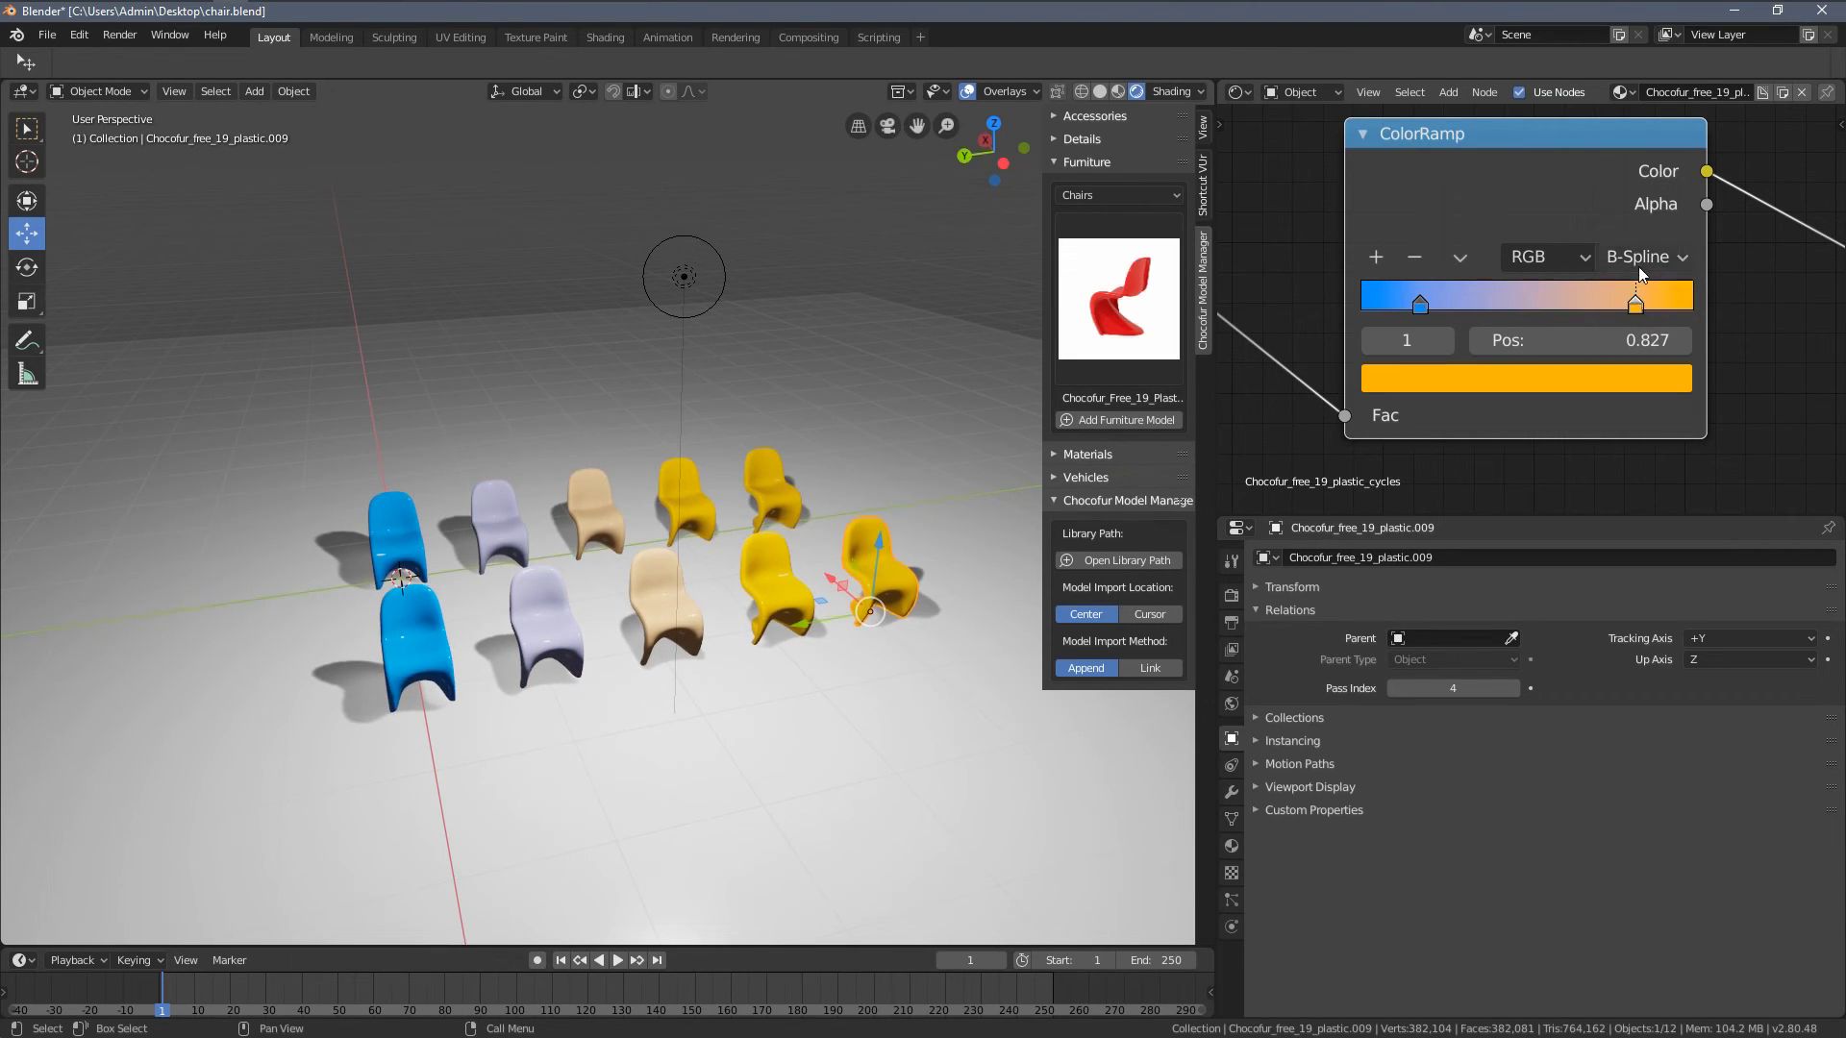
drag(1430, 300, 1447, 300)
click(1603, 256)
click(1574, 425)
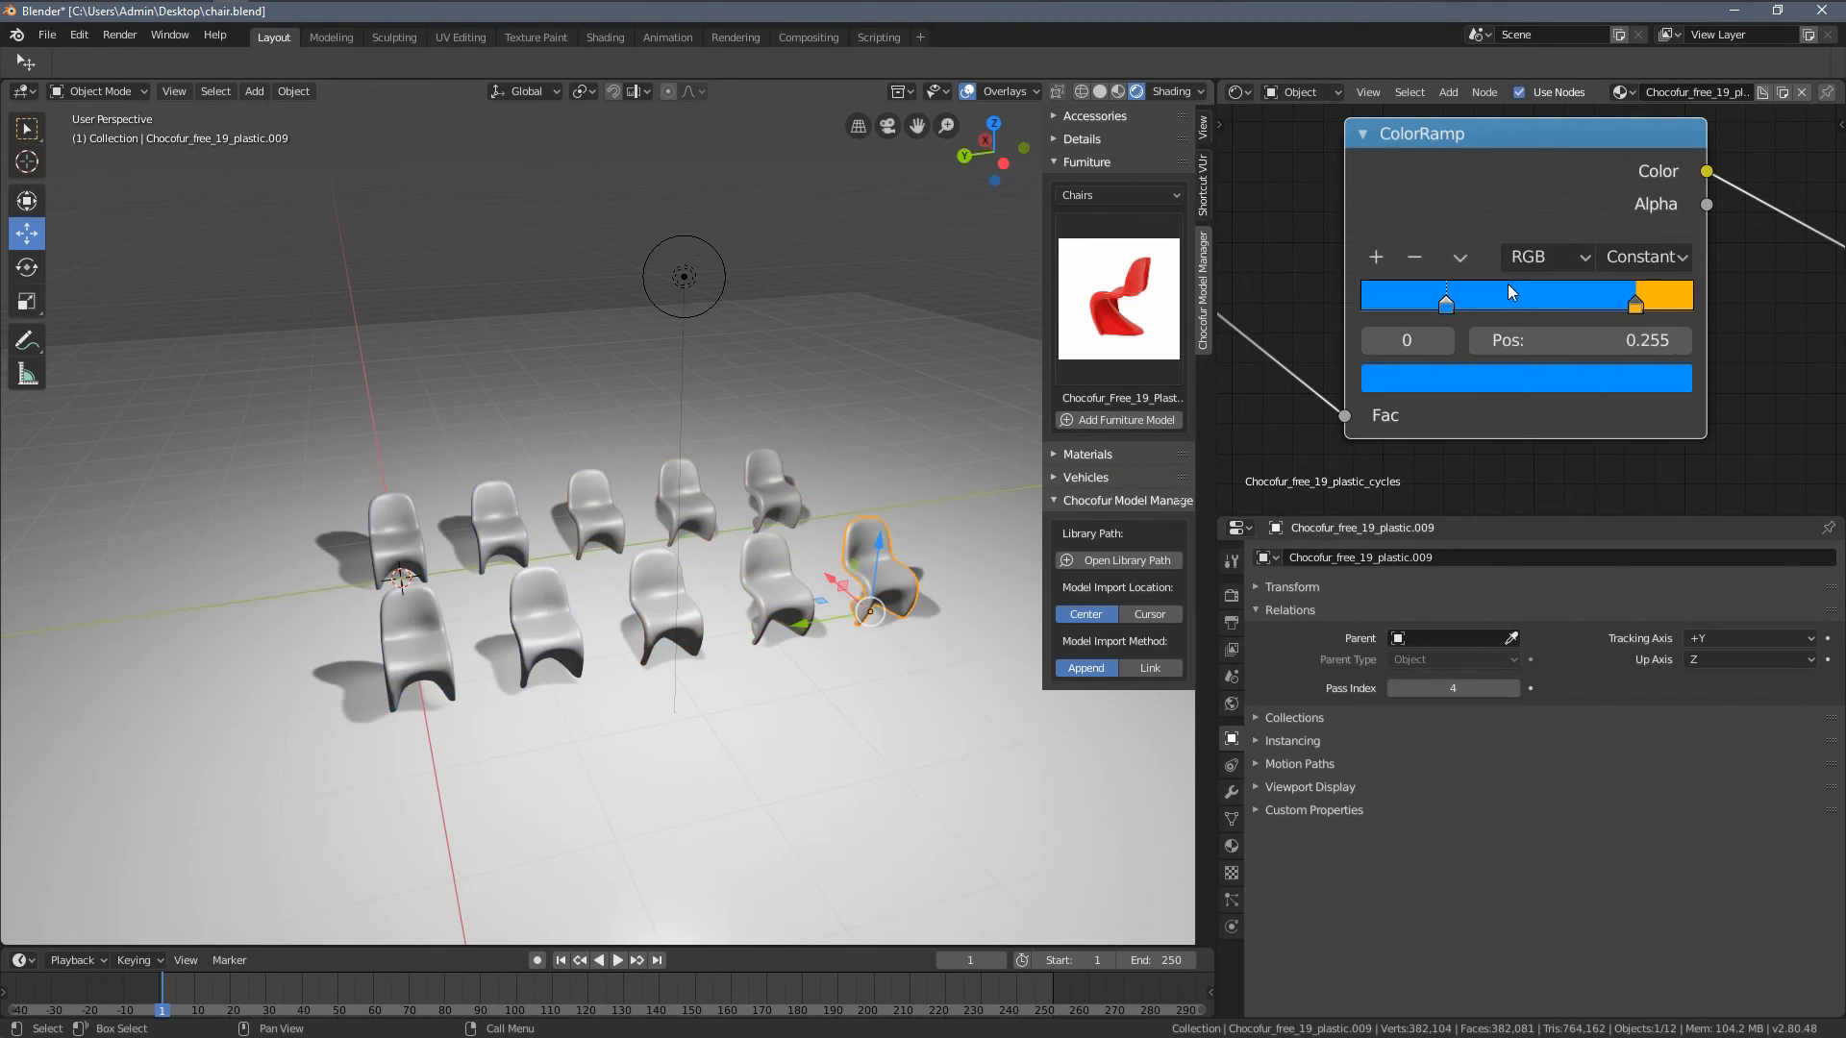